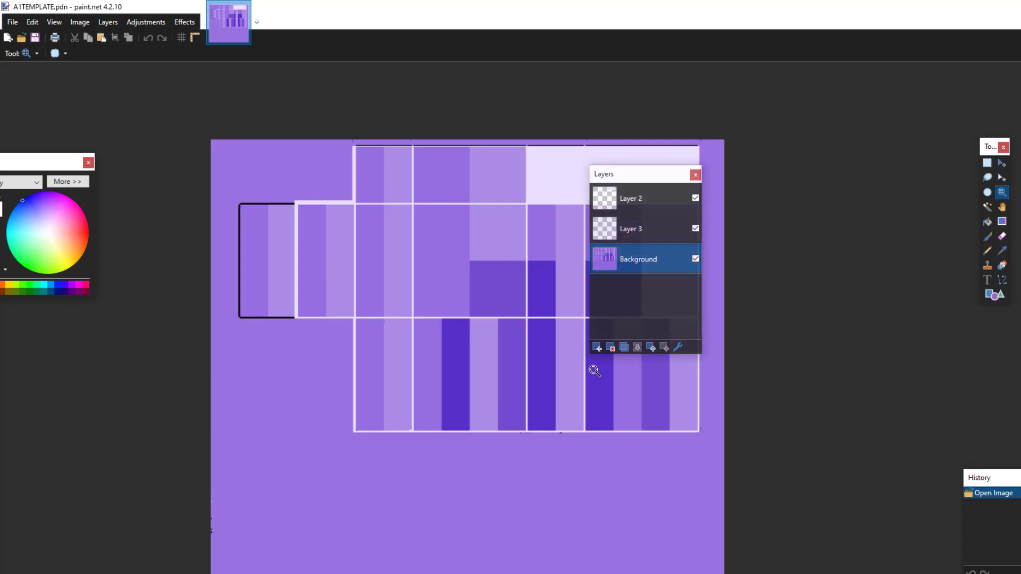
# Step: Make Layer 3 the active layer and toggle layer visibility off and on, with the Layers window moved off the template artwork
pyautogui.click(605, 238)
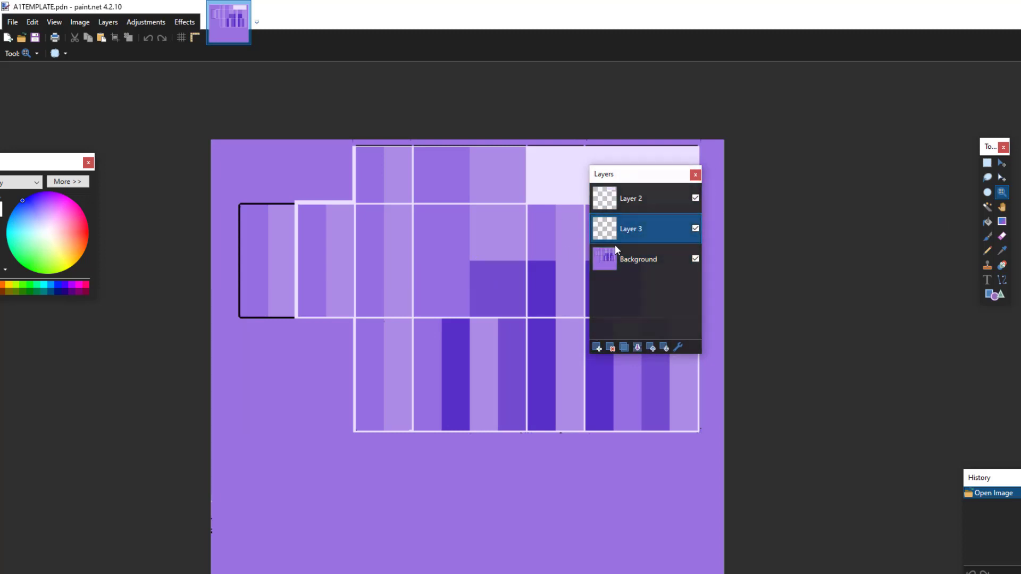
pyautogui.moveTo(638, 174); pyautogui.dragTo(866, 158)
pyautogui.click(577, 267)
pyautogui.click(578, 267)
pyautogui.click(578, 267)
pyautogui.click(577, 267)
pyautogui.click(577, 267)
pyautogui.click(577, 267)
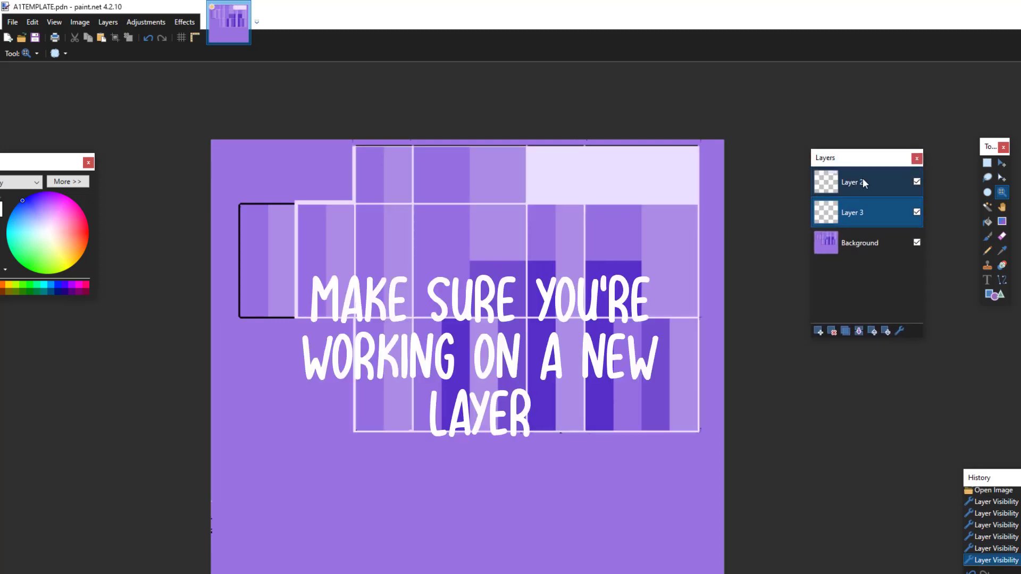
pyautogui.scroll(-3, 584, 261)
pyautogui.scroll(5, 564, 228)
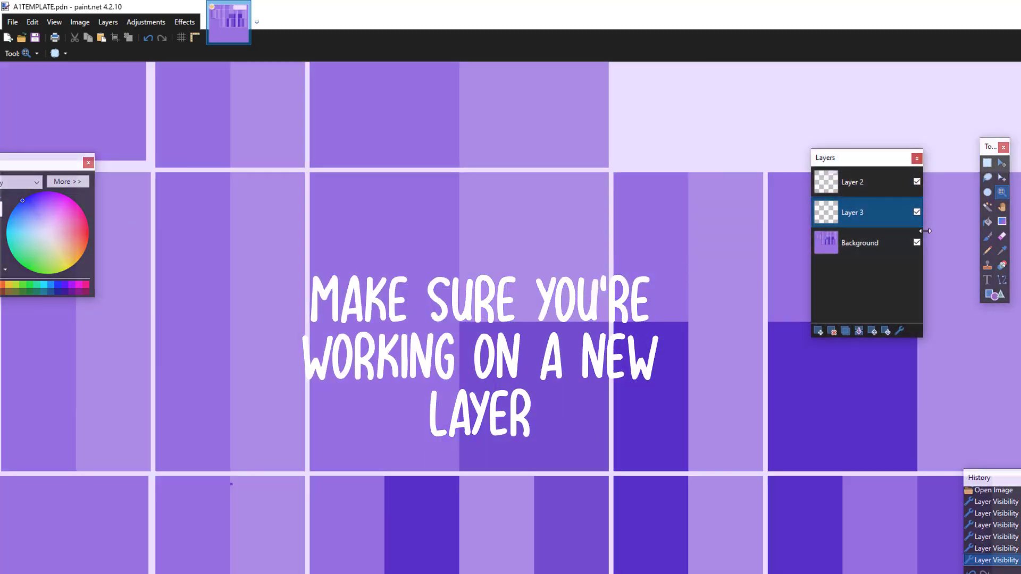
# Step: Check how Layer 3 relates to the template by hiding and reshowing the Background layer, keeping Layer 3 active
pyautogui.click(845, 245)
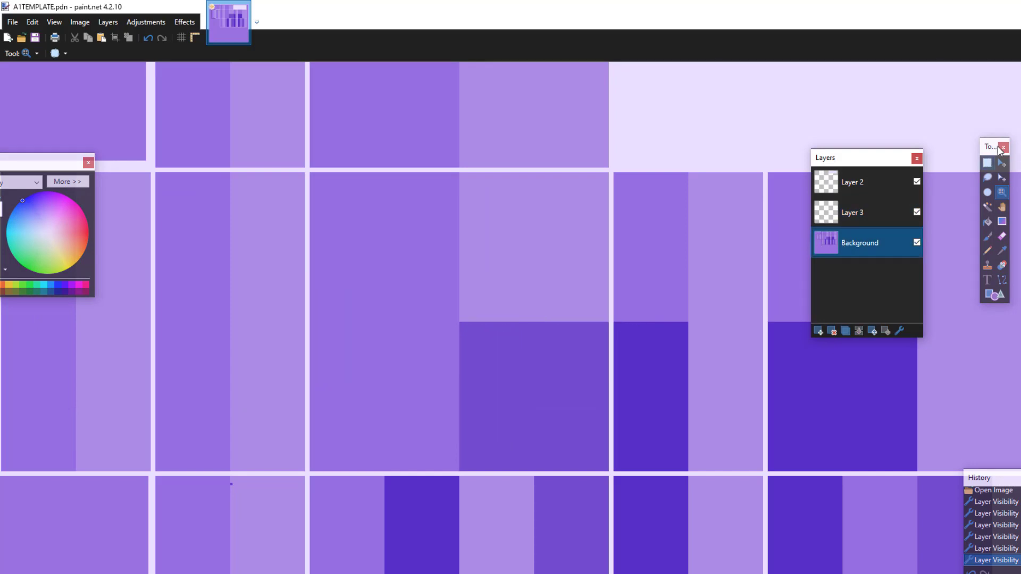
pyautogui.click(851, 213)
pyautogui.click(917, 242)
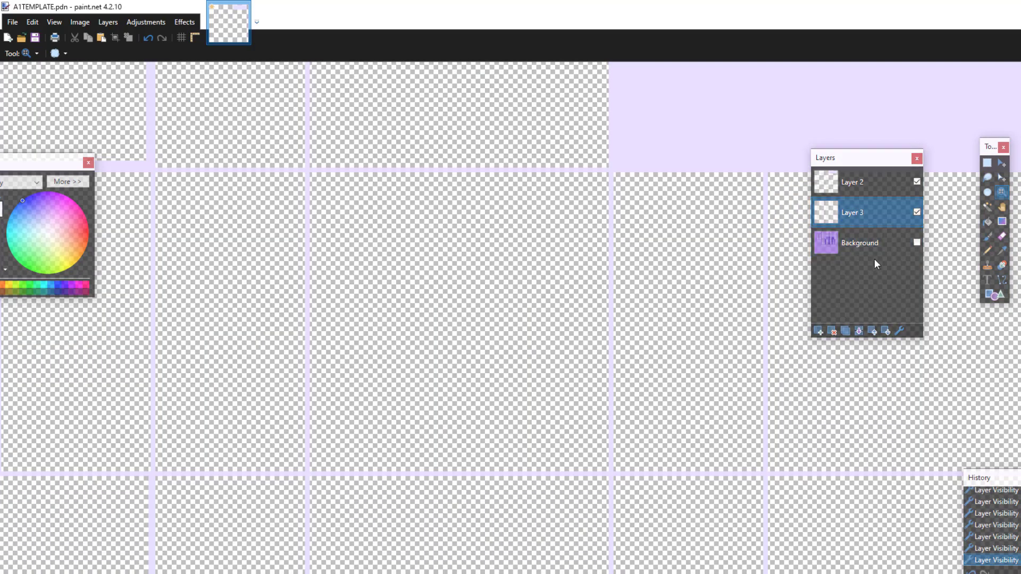
pyautogui.click(917, 242)
pyautogui.scroll(-3, 307, 283)
pyautogui.scroll(3, 345, 255)
# Step: Expand the Colors window to show its full color values and arrange the Colors, Layers and History windows away from the drawing area
pyautogui.moveTo(37, 169); pyautogui.dragTo(706, 238)
pyautogui.moveTo(875, 159); pyautogui.dragTo(924, 173)
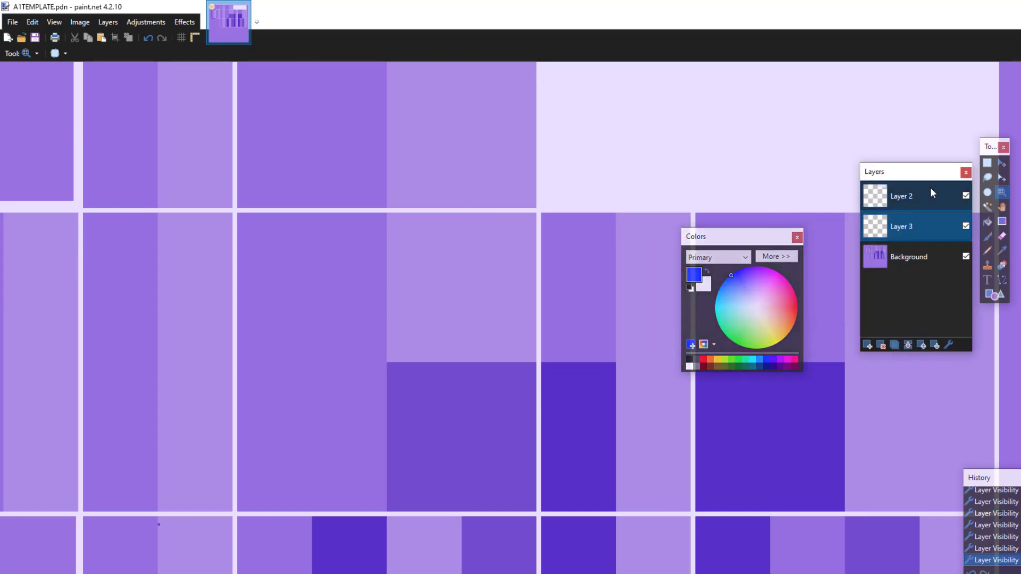
pyautogui.click(770, 257)
pyautogui.moveTo(759, 239); pyautogui.dragTo(620, 226)
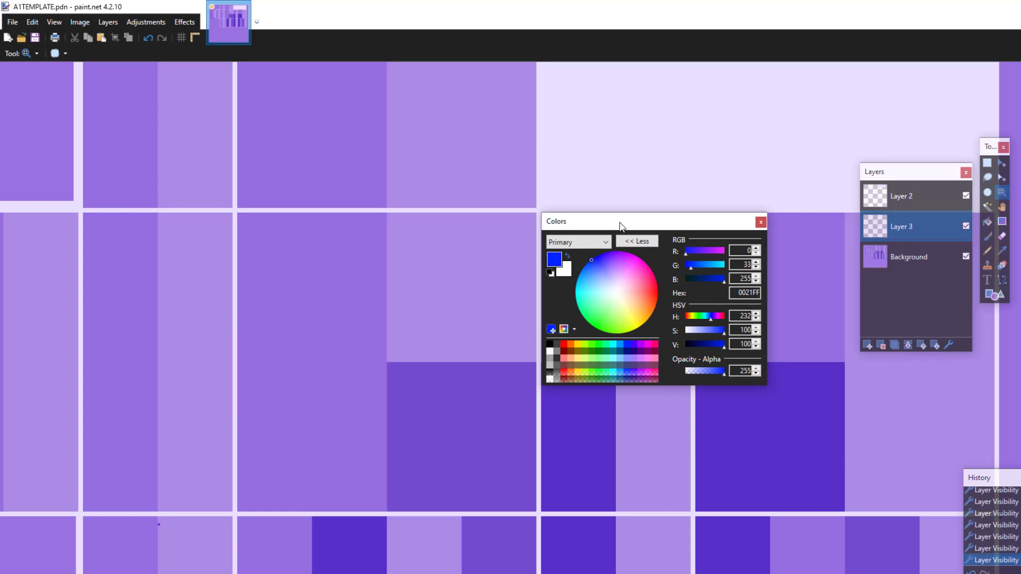
pyautogui.moveTo(621, 227); pyautogui.dragTo(660, 138)
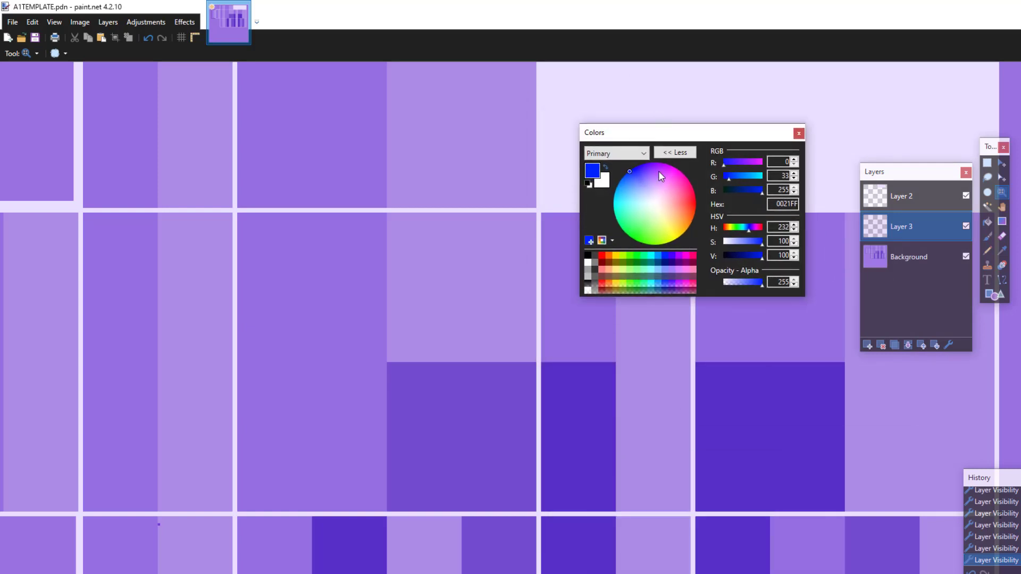
pyautogui.moveTo(877, 172); pyautogui.dragTo(829, 134)
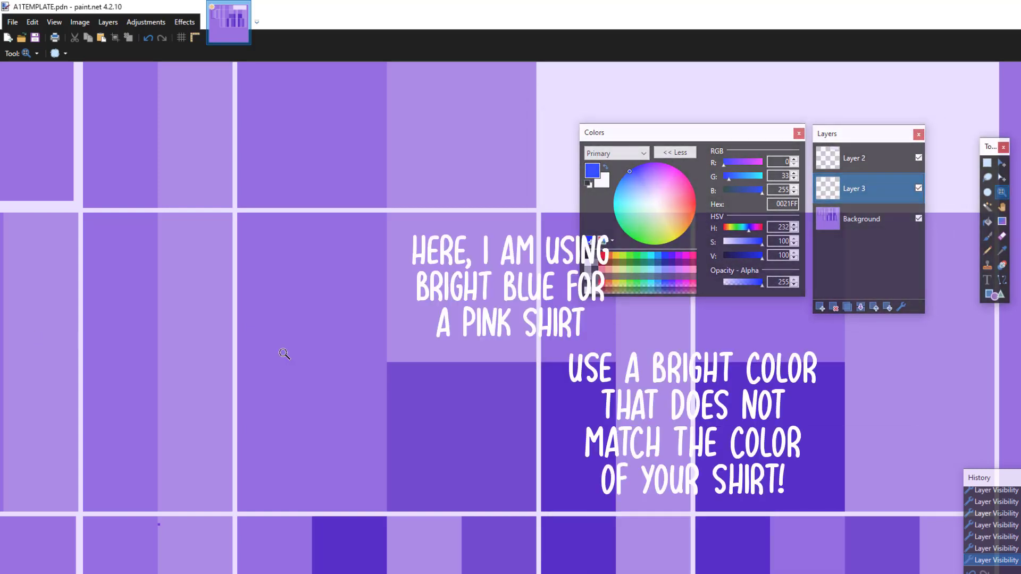
pyautogui.scroll(-3, 286, 353)
pyautogui.scroll(3, 330, 315)
pyautogui.click(331, 315)
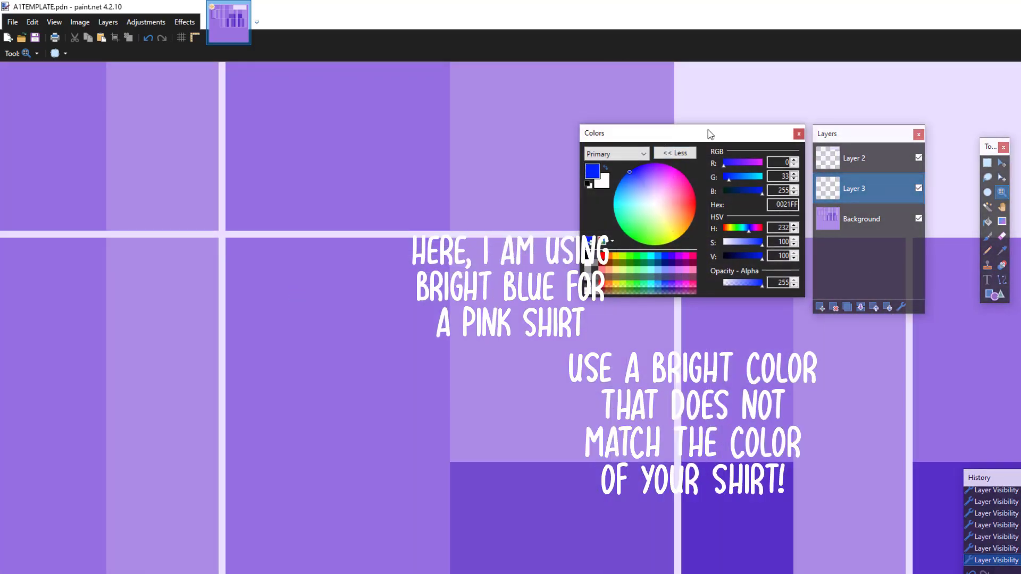
pyautogui.moveTo(702, 132); pyautogui.dragTo(866, 336)
pyautogui.moveTo(1019, 477); pyautogui.dragTo(1020, 100)
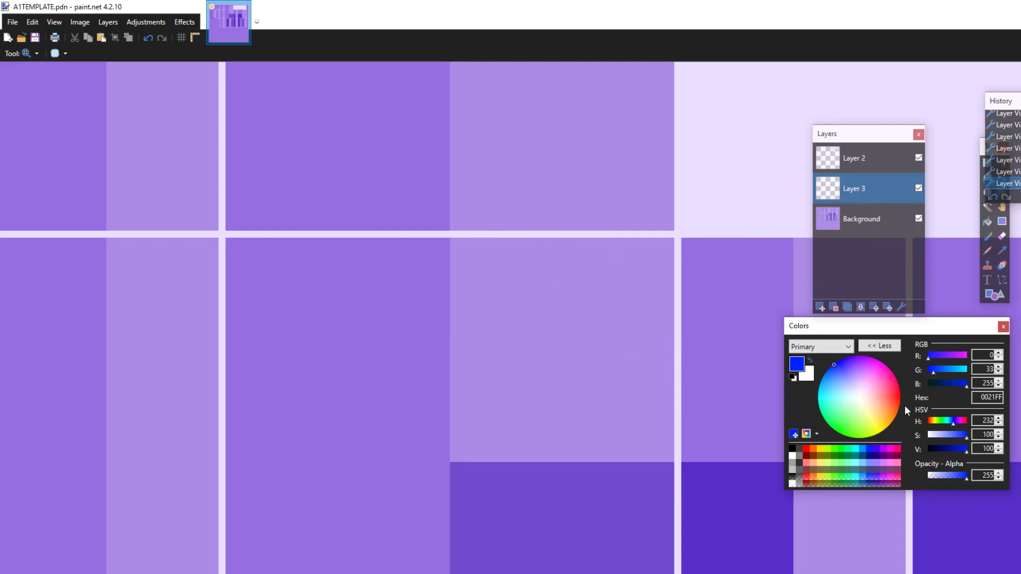
# Step: Set the primary color to bright blue 0011FF and collapse the Colors window to its compact form beside the Layers window
pyautogui.click(866, 384)
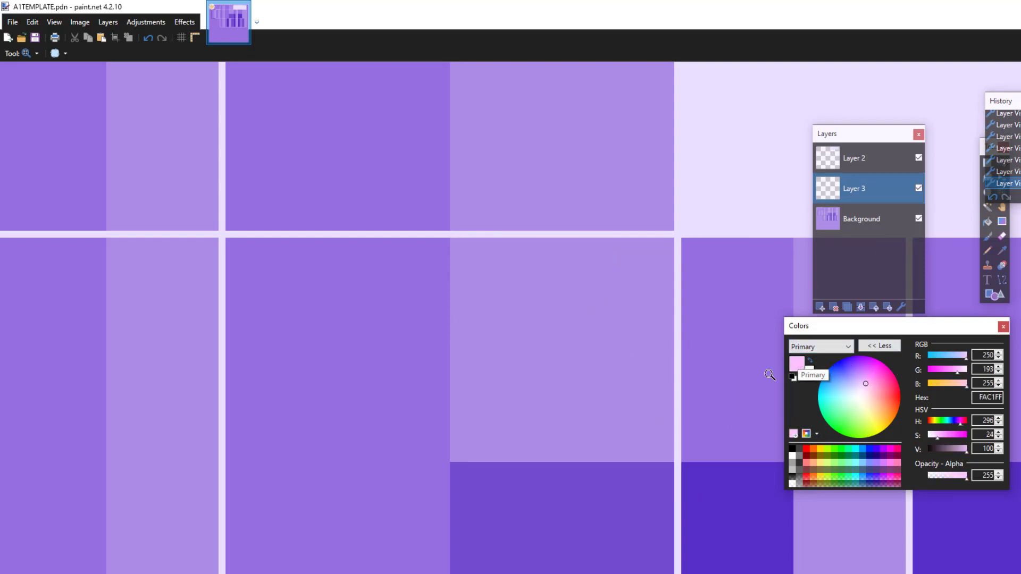
pyautogui.moveTo(866, 385); pyautogui.dragTo(836, 364)
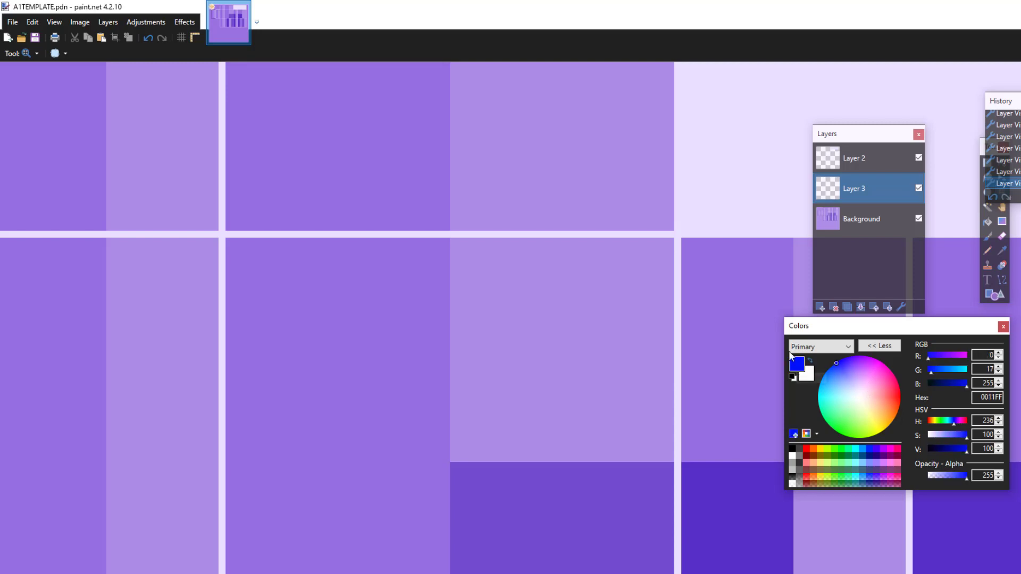
pyautogui.rightClick(406, 300)
pyautogui.click(406, 300)
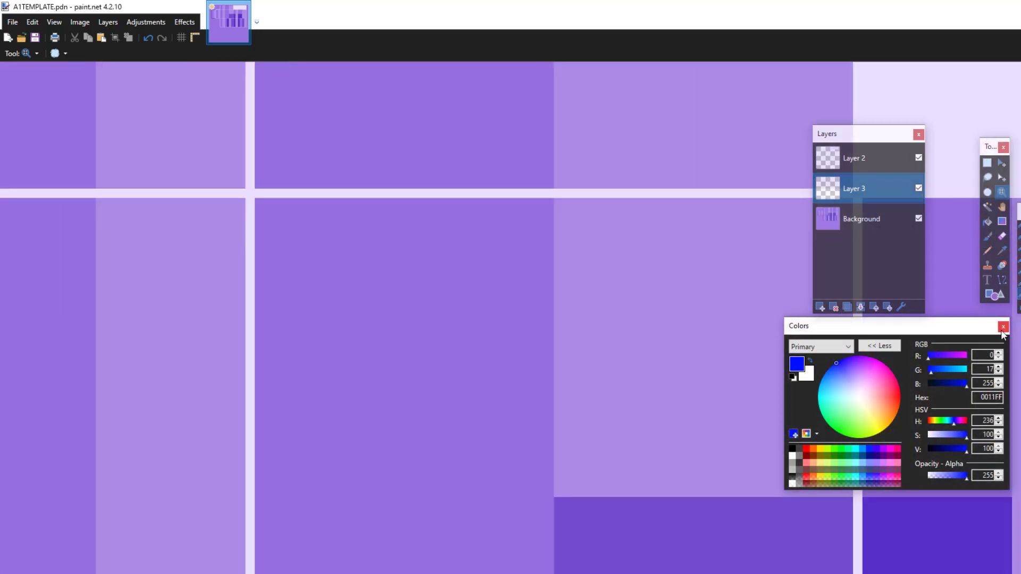
pyautogui.click(875, 346)
pyautogui.moveTo(873, 144); pyautogui.dragTo(920, 178)
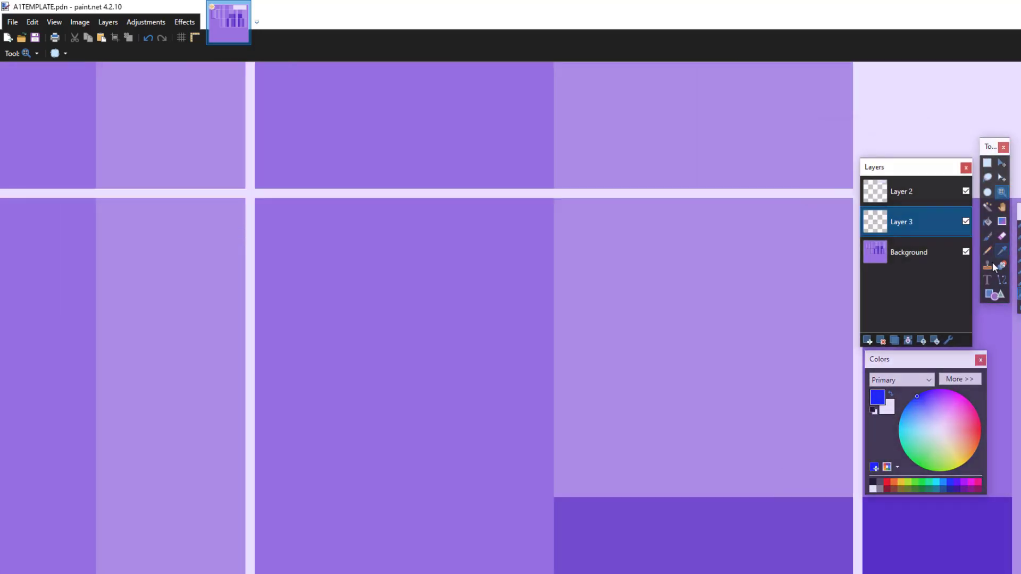
# Step: Try sketching curved blue outlines freehand with the Paintbrush across the left half of the central panel, and undo the strokes
pyautogui.click(1002, 280)
pyautogui.moveTo(987, 147); pyautogui.dragTo(629, 103)
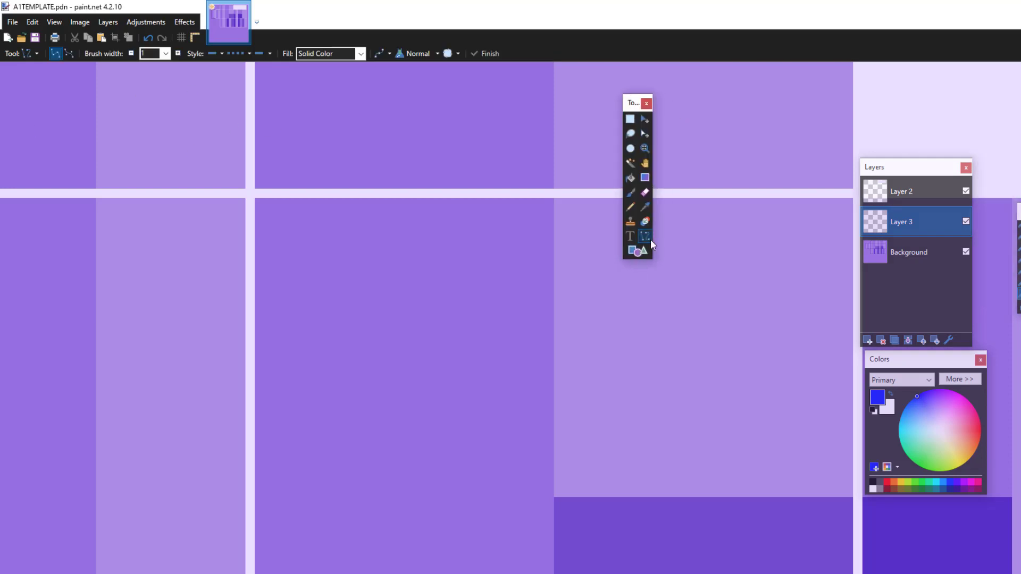
pyautogui.click(630, 192)
pyautogui.moveTo(332, 199)
pyautogui.mouseDown()
pyautogui.moveTo(334, 231)
pyautogui.moveTo(301, 337)
pyautogui.moveTo(250, 397)
pyautogui.mouseUp()
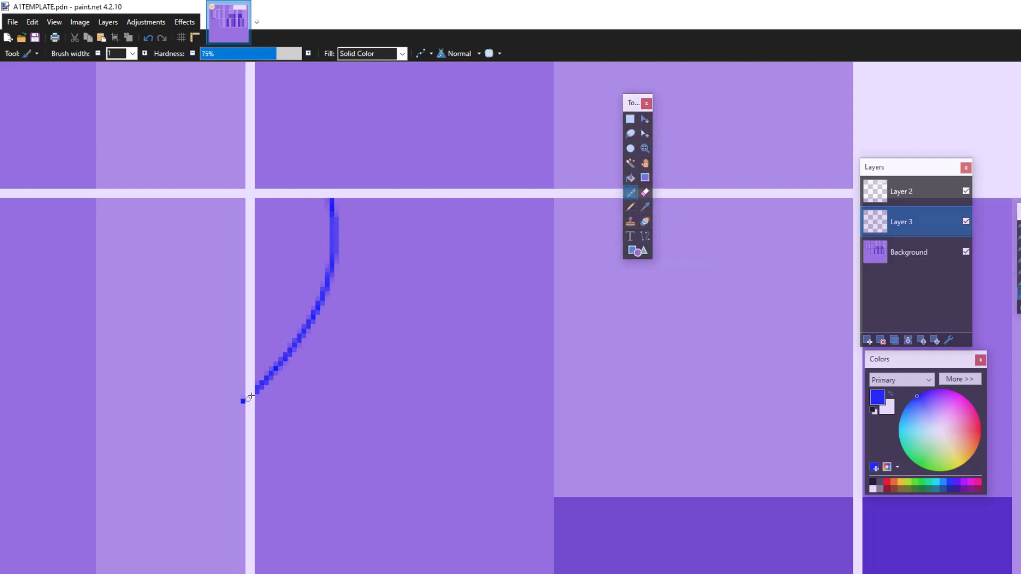
pyautogui.moveTo(346, 196)
pyautogui.mouseDown()
pyautogui.moveTo(348, 256)
pyautogui.moveTo(413, 378)
pyautogui.moveTo(554, 436)
pyautogui.mouseUp()
pyautogui.moveTo(237, 430)
pyautogui.mouseDown()
pyautogui.moveTo(324, 324)
pyautogui.moveTo(337, 286)
pyautogui.moveTo(397, 401)
pyautogui.moveTo(558, 455)
pyautogui.mouseUp()
pyautogui.click(646, 149)
pyautogui.scroll(-6, 410, 324)
pyautogui.scroll(6, 420, 313)
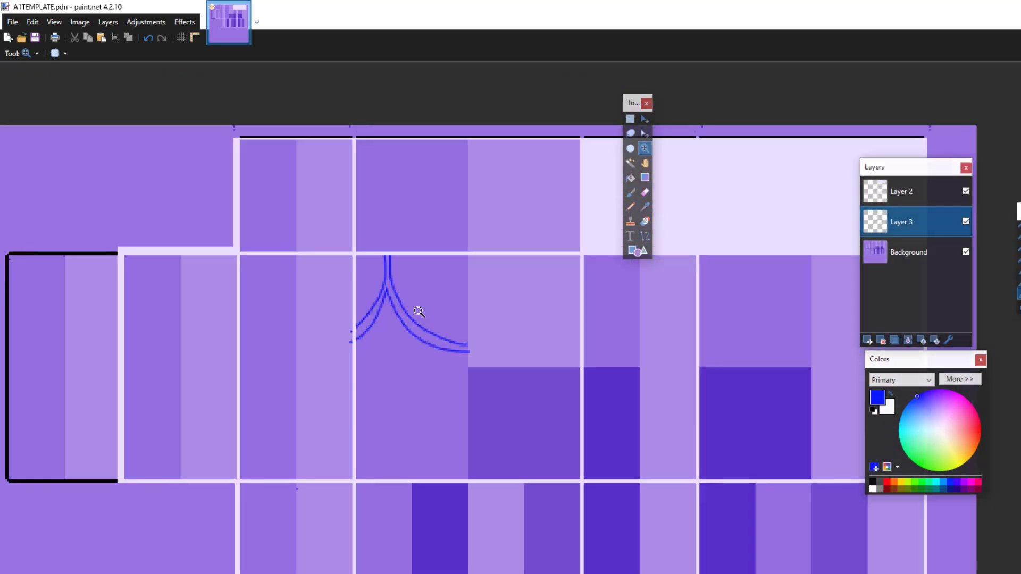
pyautogui.click(148, 37)
pyautogui.click(147, 37)
# Step: Draw a solid blue line of width 1 with the Line/Curve tool from the central panel's upper edge to its left edge
pyautogui.click(645, 237)
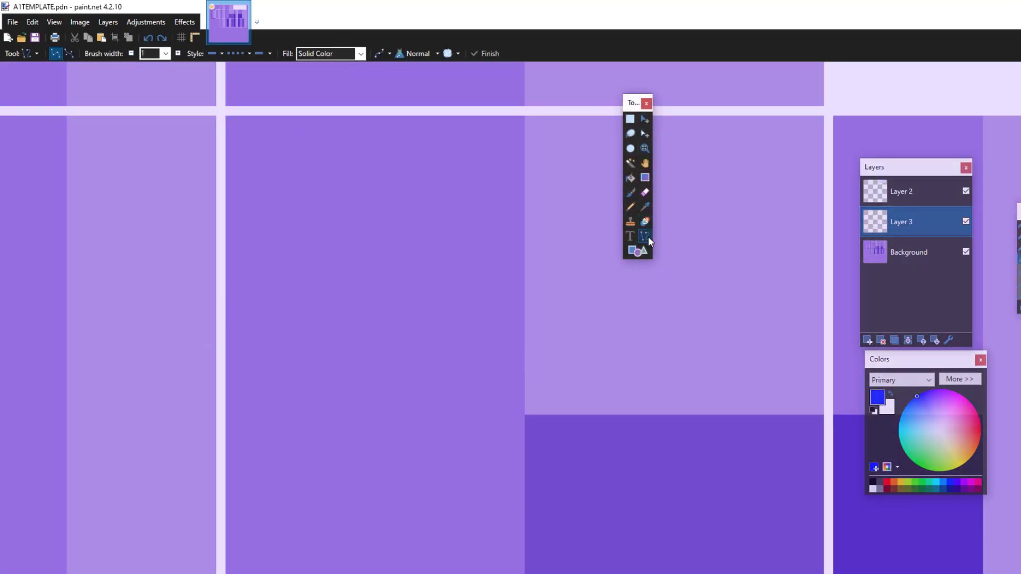
pyautogui.click(166, 53)
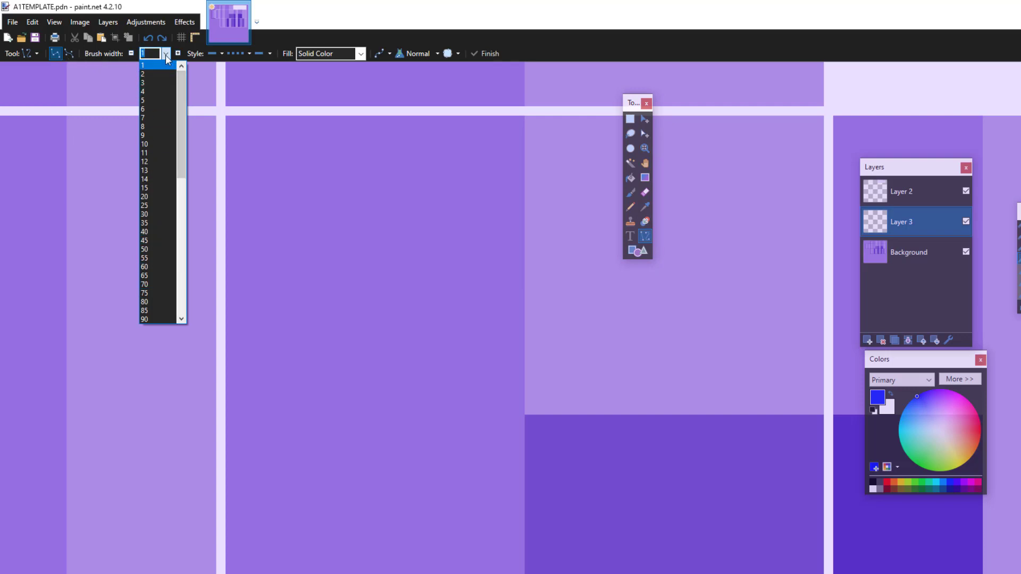
pyautogui.click(155, 66)
pyautogui.moveTo(632, 103); pyautogui.dragTo(842, 123)
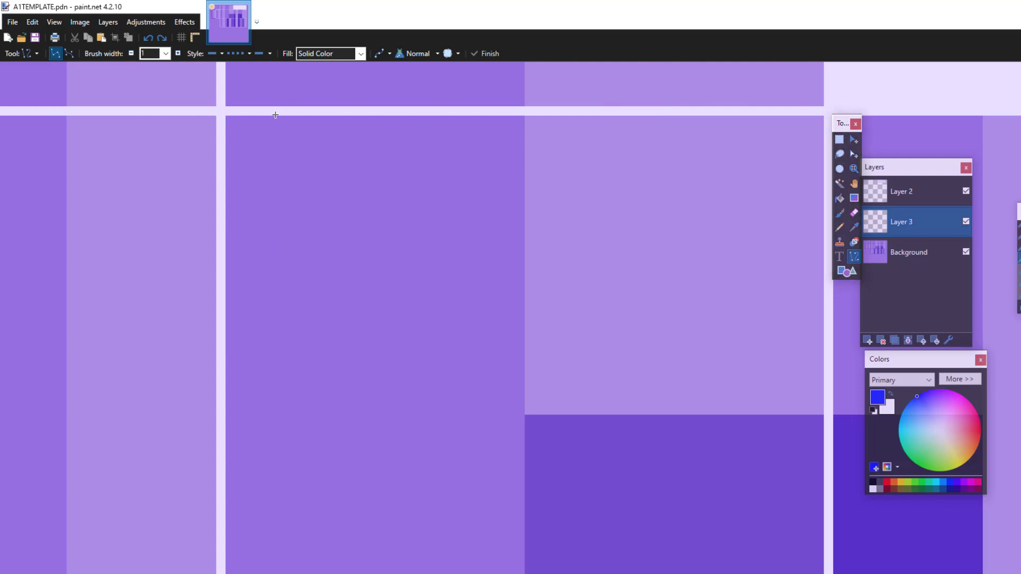
pyautogui.moveTo(265, 113); pyautogui.dragTo(228, 319)
pyautogui.click(249, 53)
pyautogui.click(254, 68)
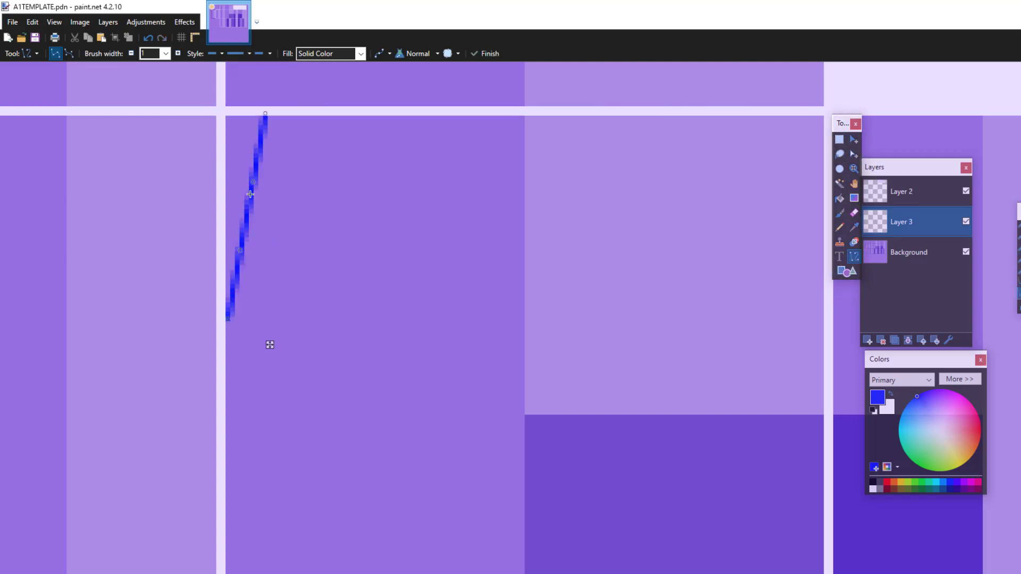
# Step: Bend the blue line into a smooth curve bulging rightward, with its lower end extended slightly past the panel's left edge
pyautogui.moveTo(253, 183); pyautogui.dragTo(258, 185)
pyautogui.moveTo(240, 250); pyautogui.dragTo(245, 264)
pyautogui.moveTo(228, 320); pyautogui.dragTo(218, 325)
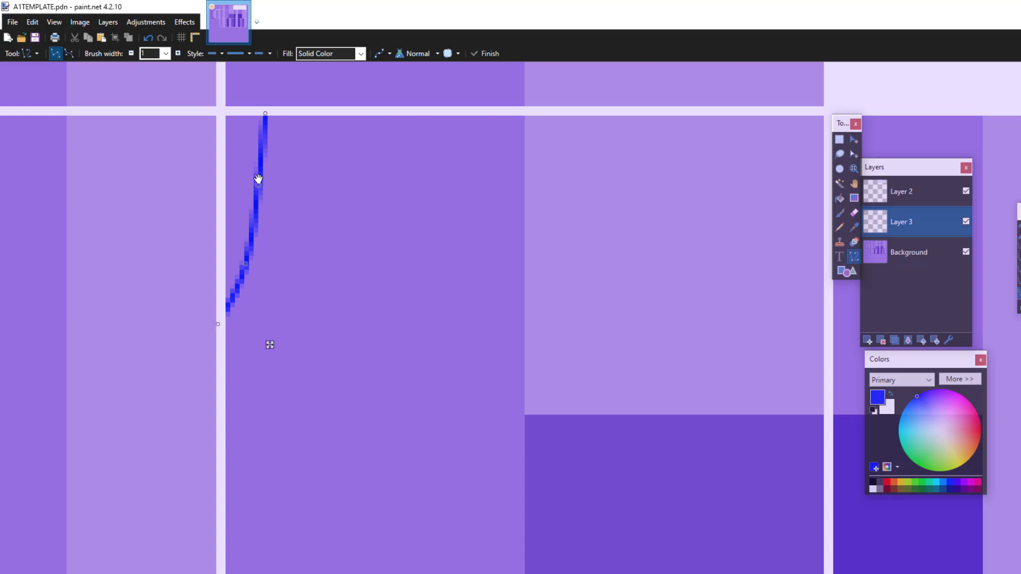
pyautogui.moveTo(258, 181); pyautogui.dragTo(263, 187)
# Step: Draw a second blue curve starting just beside the first one and sweeping down to the middle of the central panel
pyautogui.moveTo(275, 113); pyautogui.dragTo(527, 319)
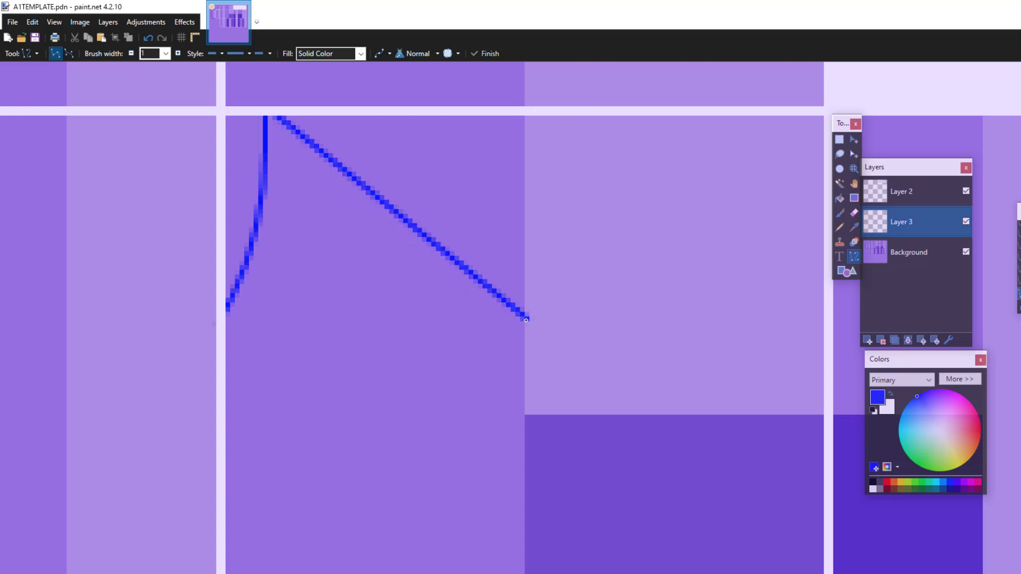
pyautogui.moveTo(358, 182); pyautogui.dragTo(308, 262)
pyautogui.moveTo(275, 113); pyautogui.dragTo(281, 113)
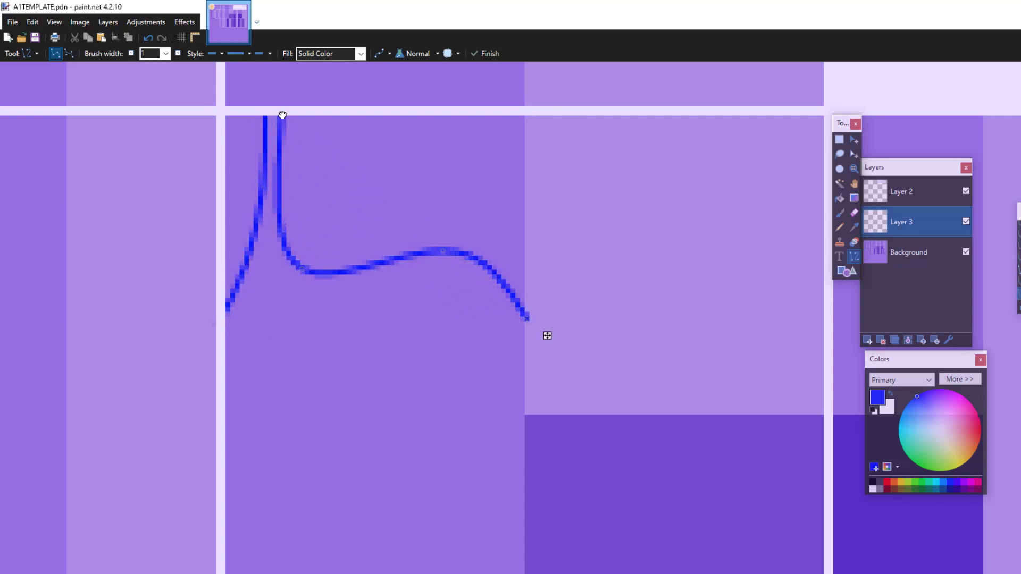
pyautogui.moveTo(441, 248); pyautogui.dragTo(439, 317)
pyautogui.moveTo(282, 113); pyautogui.dragTo(279, 113)
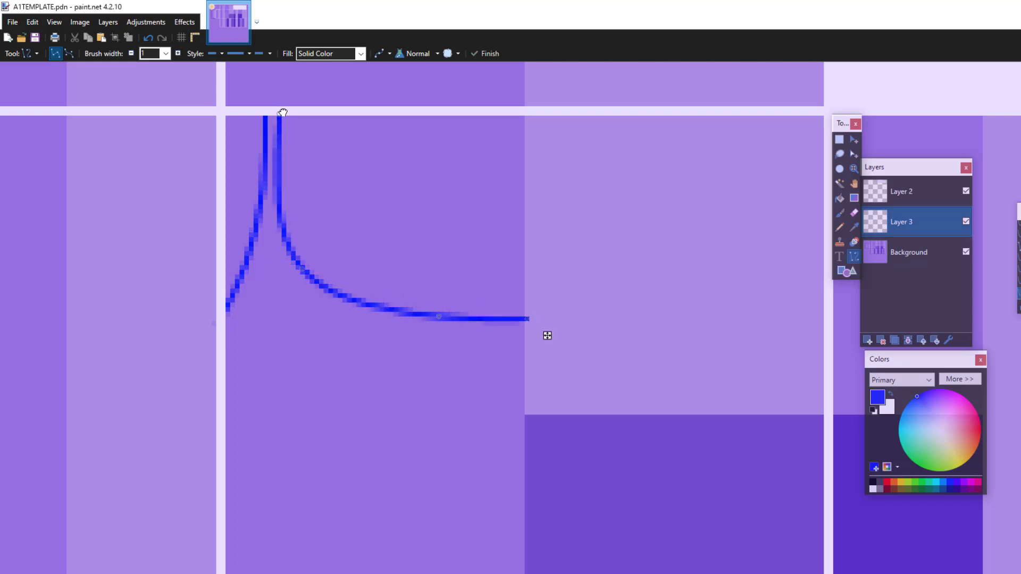
pyautogui.moveTo(528, 319); pyautogui.dragTo(529, 329)
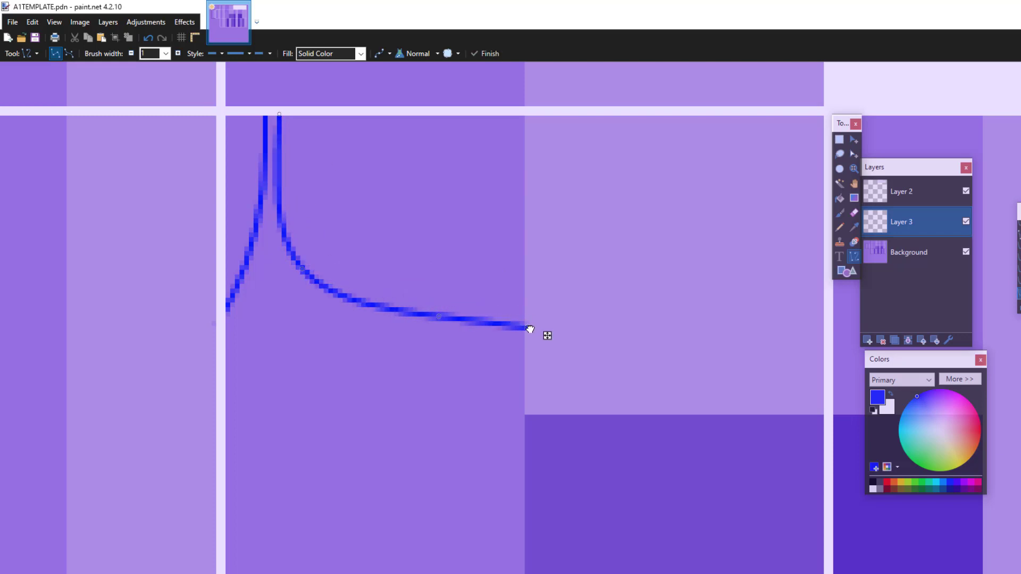
# Step: Select the thin strip at the central panel's upper edge and stretch its pixels upward, extending both blue lines through the panel above
pyautogui.click(854, 169)
pyautogui.rightClick(500, 208)
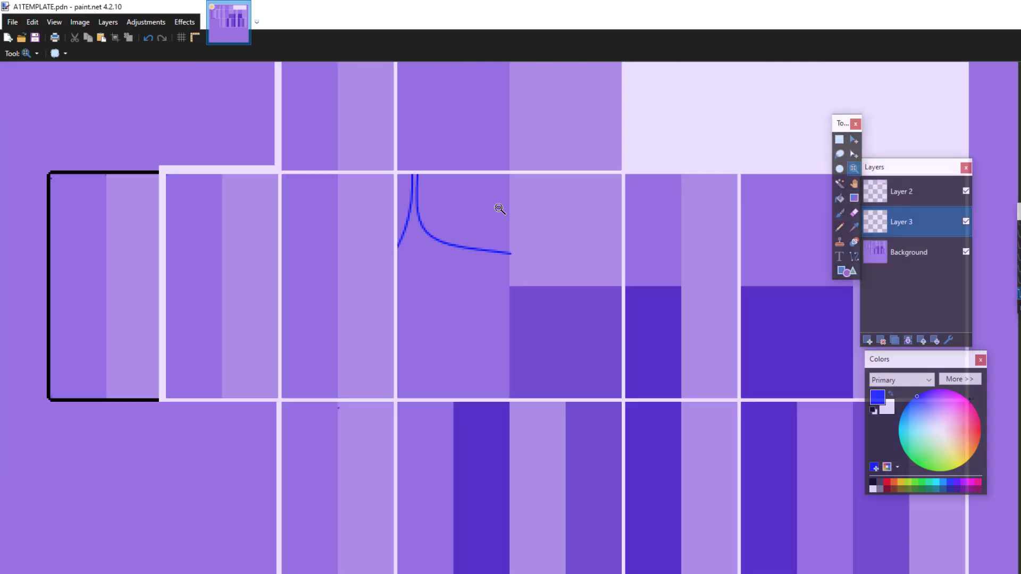
pyautogui.click(476, 181)
pyautogui.click(454, 147)
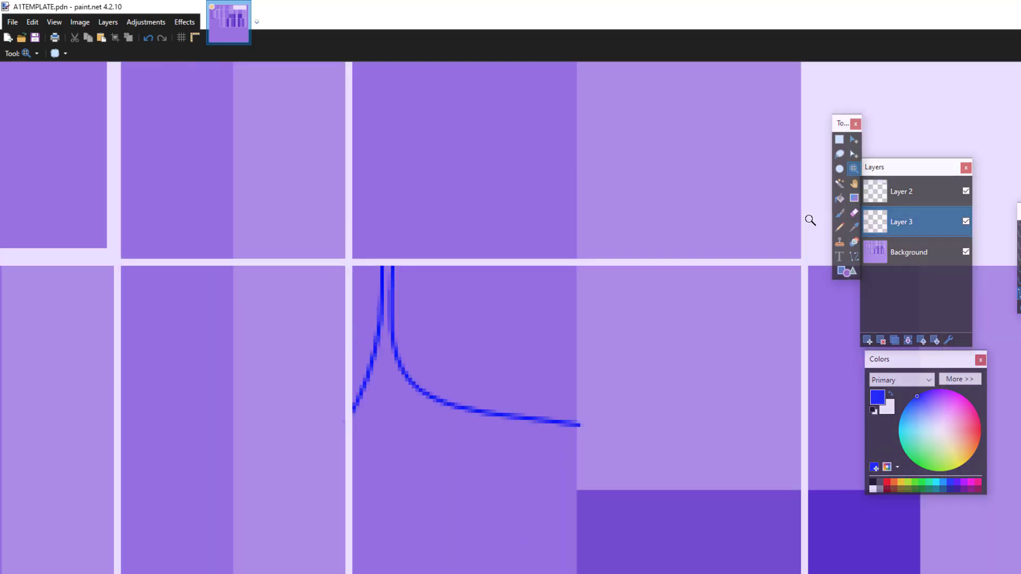
pyautogui.click(839, 139)
pyautogui.moveTo(843, 123); pyautogui.dragTo(780, 92)
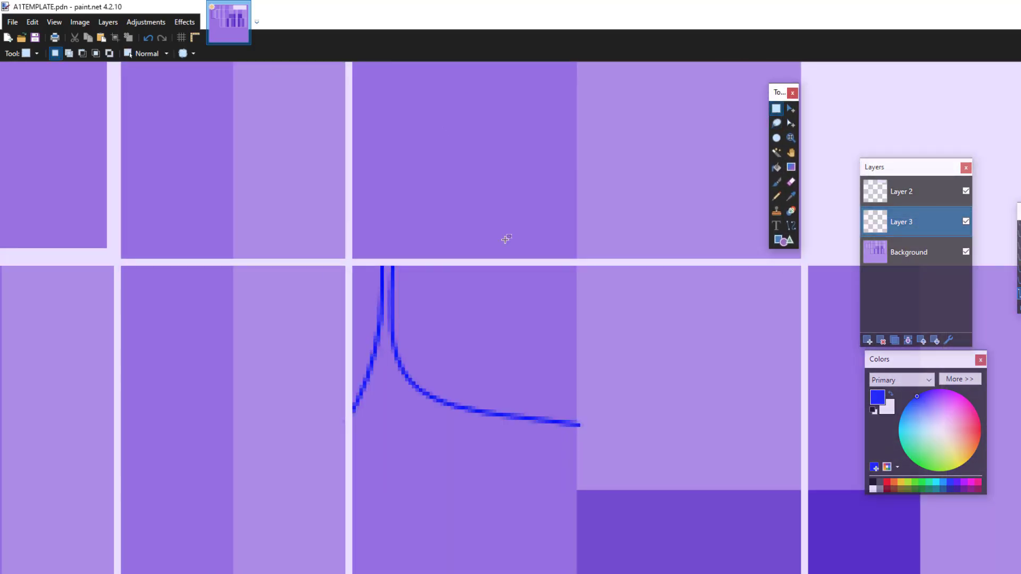
pyautogui.moveTo(353, 266); pyautogui.dragTo(577, 273)
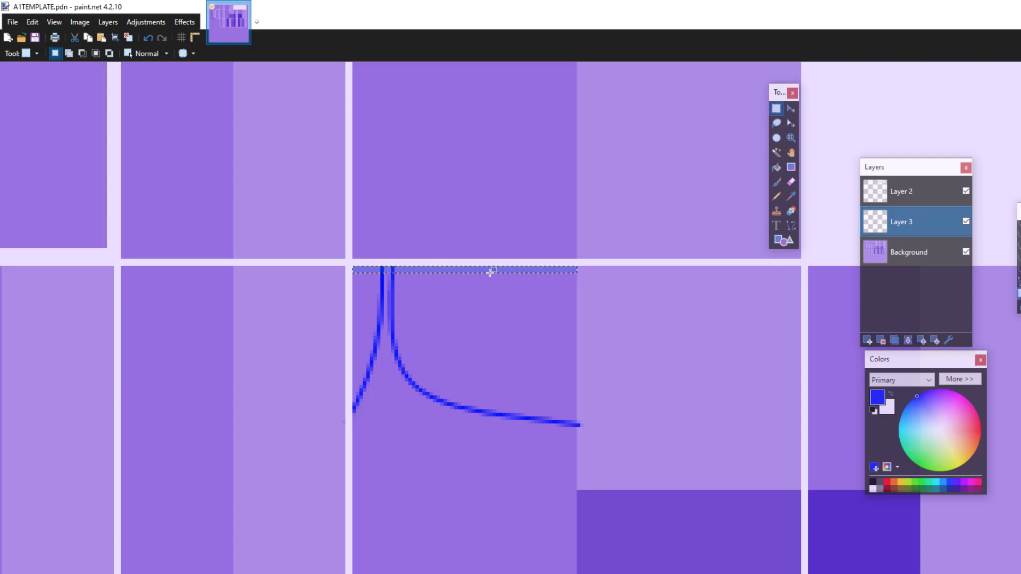
pyautogui.moveTo(381, 262); pyautogui.dragTo(575, 271)
pyautogui.click(392, 294)
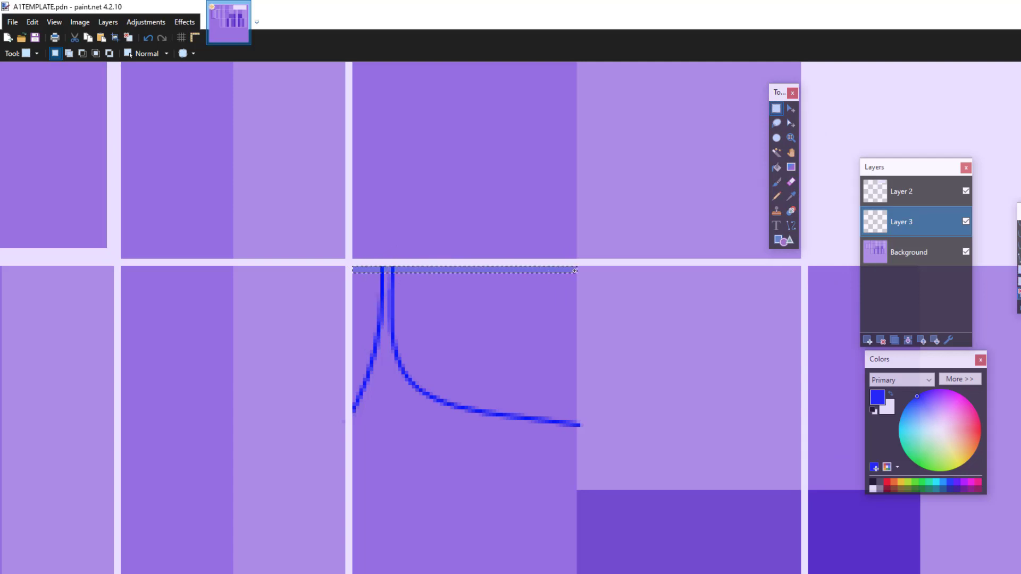
pyautogui.press('m')
pyautogui.moveTo(465, 266); pyautogui.dragTo(482, 44)
pyautogui.click(777, 108)
pyautogui.click(514, 274)
# Step: Examine the extended blue lines and curves on the template at different zoom levels
pyautogui.click(791, 138)
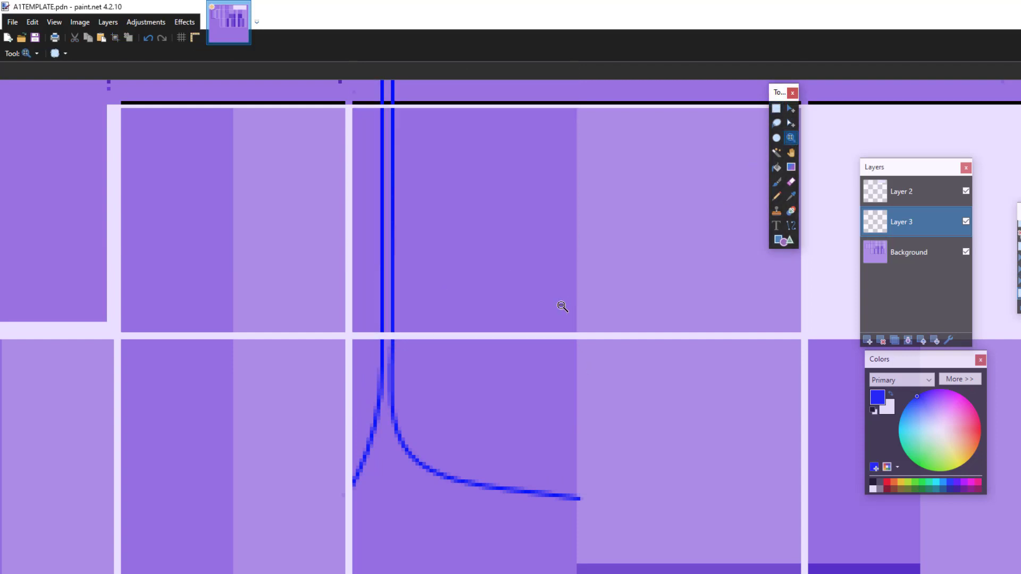
pyautogui.rightClick(562, 306)
pyautogui.rightClick(562, 307)
pyautogui.rightClick(562, 307)
pyautogui.rightClick(562, 307)
pyautogui.rightClick(562, 306)
pyautogui.click(575, 358)
pyautogui.click(574, 359)
pyautogui.click(575, 358)
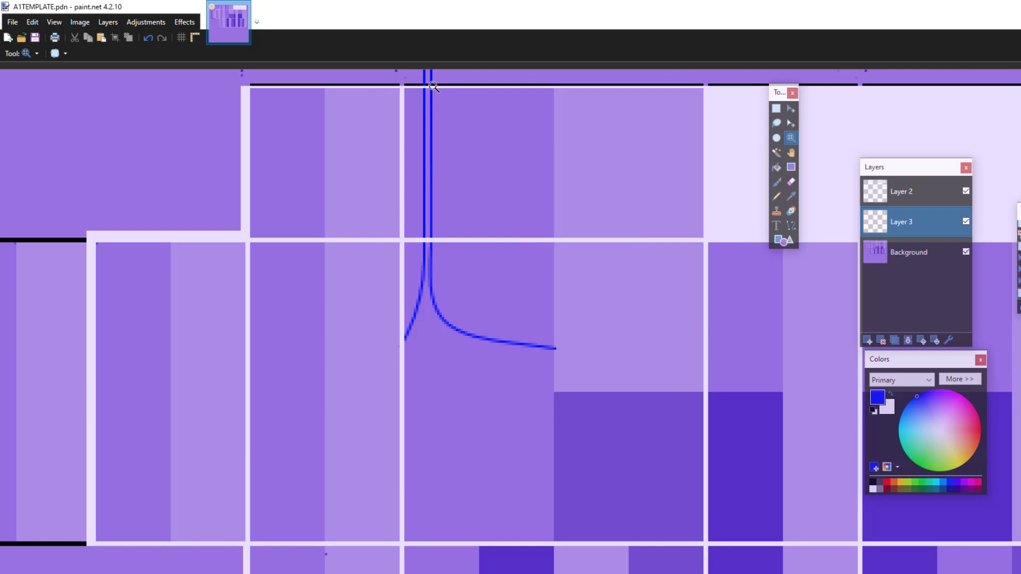
pyautogui.moveTo(666, 573)
pyautogui.mouseDown()
pyautogui.moveTo(809, 573)
pyautogui.moveTo(670, 573)
pyautogui.mouseUp()
pyautogui.rightClick(488, 345)
pyautogui.rightClick(487, 345)
pyautogui.click(487, 344)
pyautogui.click(483, 415)
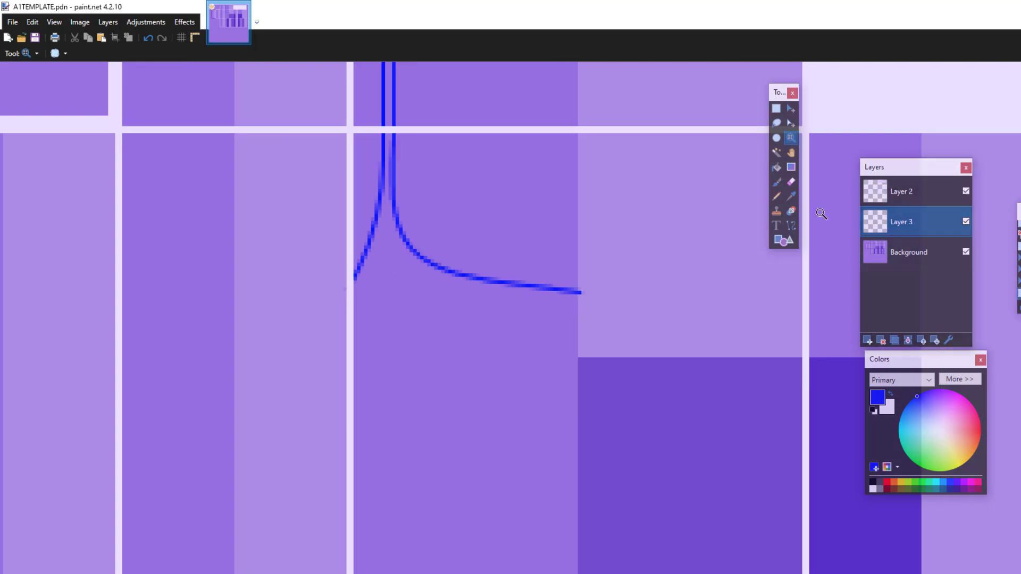
# Step: Activate the Line/Curve tool and bring the off-screen History window into view just above the Layers window
pyautogui.click(791, 225)
pyautogui.scroll(-1, 511, 318)
pyautogui.moveTo(1020, 214); pyautogui.dragTo(928, 59)
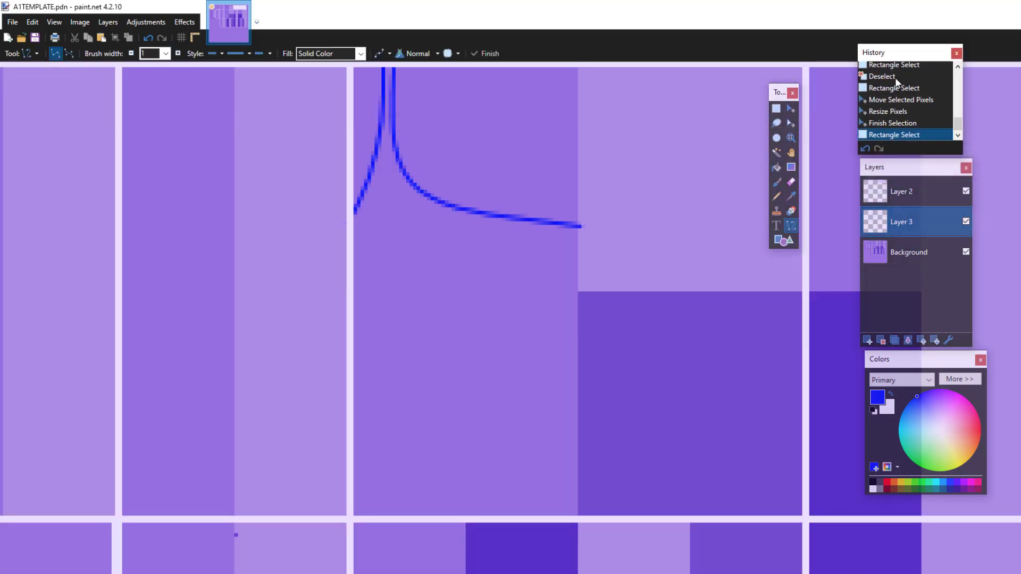
pyautogui.hscroll(2, 528, 368)
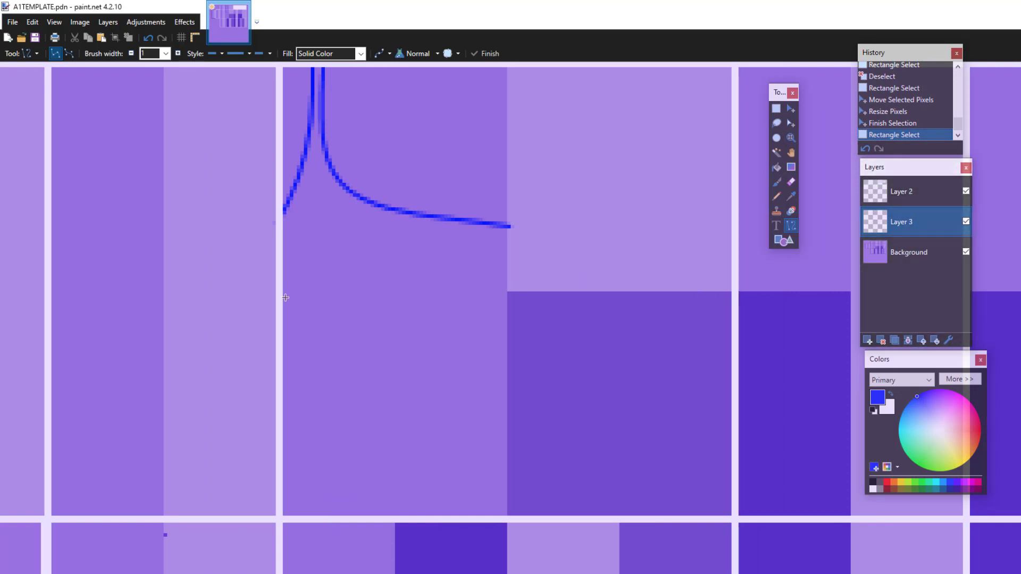
# Step: Draw a straight horizontal blue line below the curves, from the central panel's left edge to its middle
pyautogui.moveTo(282, 297); pyautogui.dragTo(596, 293)
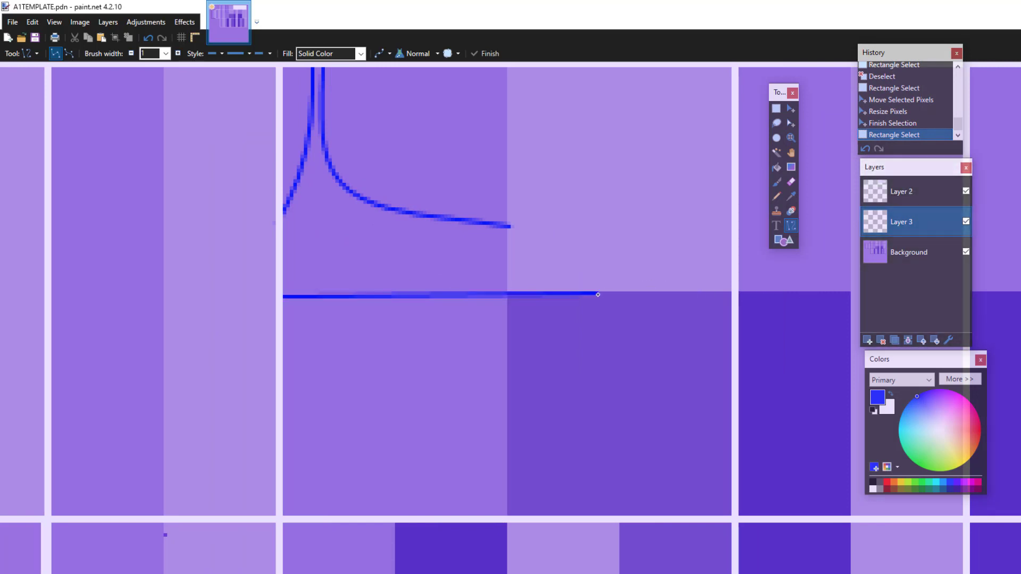
pyautogui.click(148, 38)
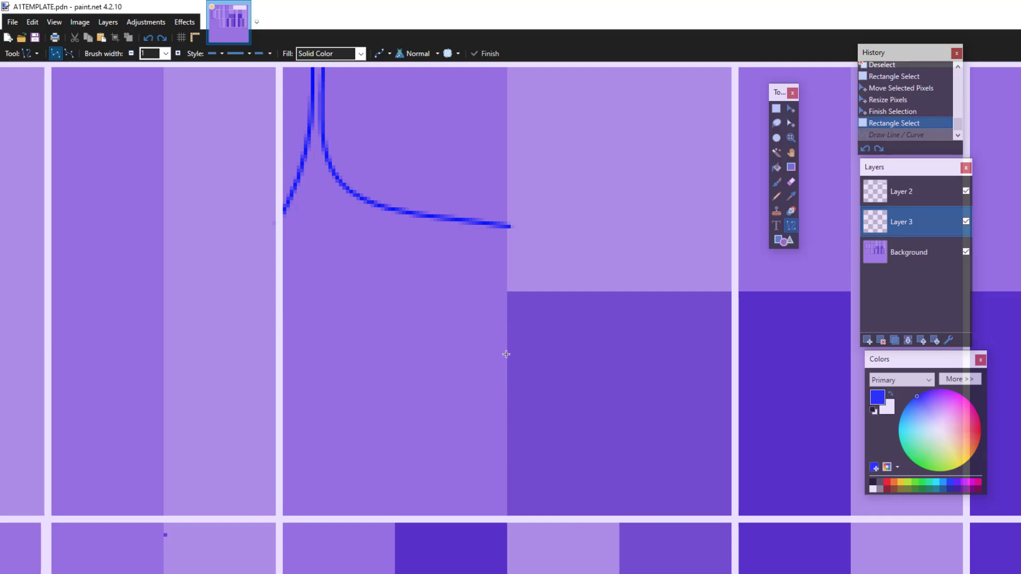
pyautogui.moveTo(507, 347); pyautogui.dragTo(283, 347)
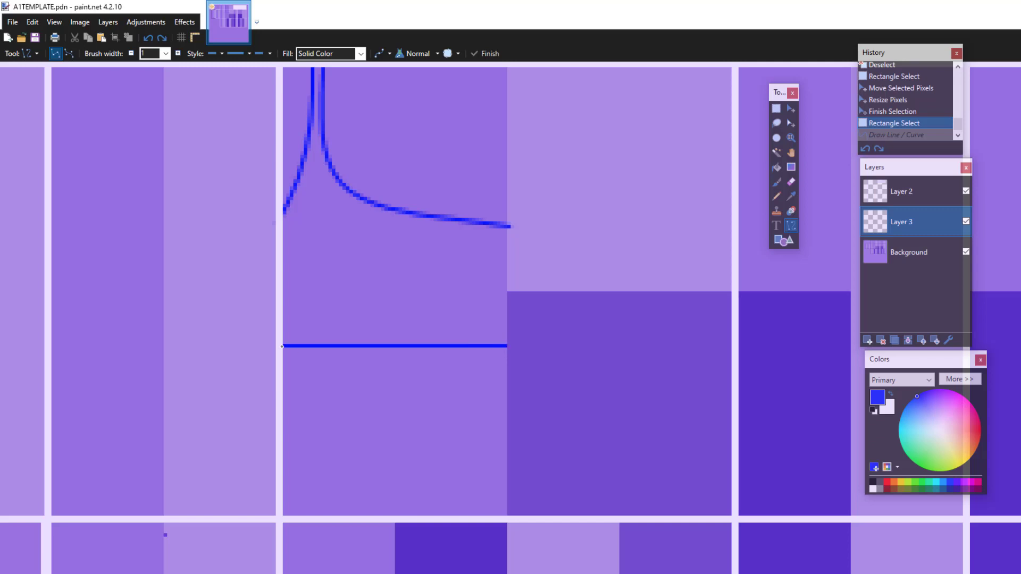
pyautogui.scroll(2, 495, 322)
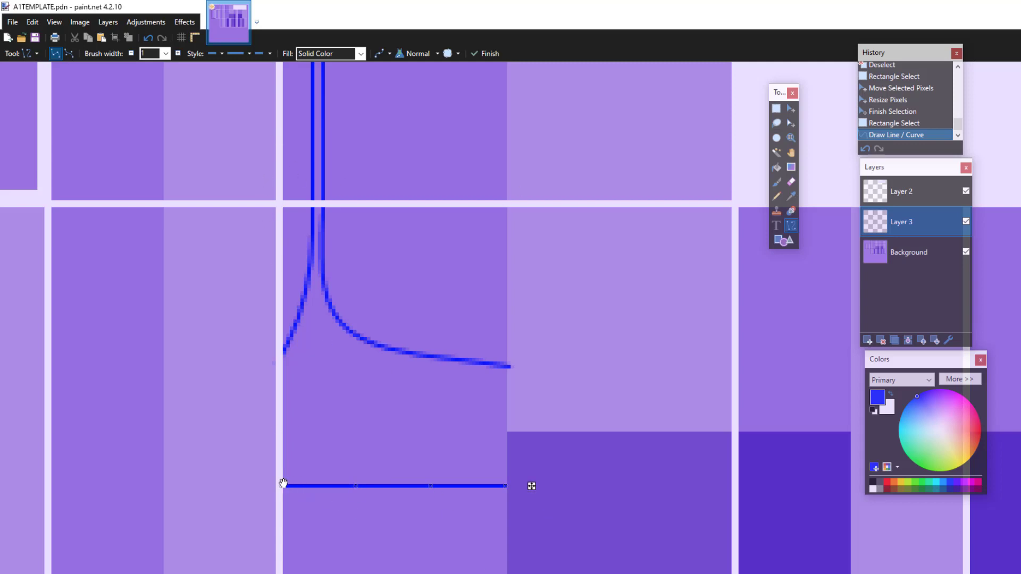
# Step: Bend the horizontal line into a shallow curve by raising its left end, smoothing its middle and slightly lowering its right end
pyautogui.moveTo(283, 483); pyautogui.dragTo(278, 474)
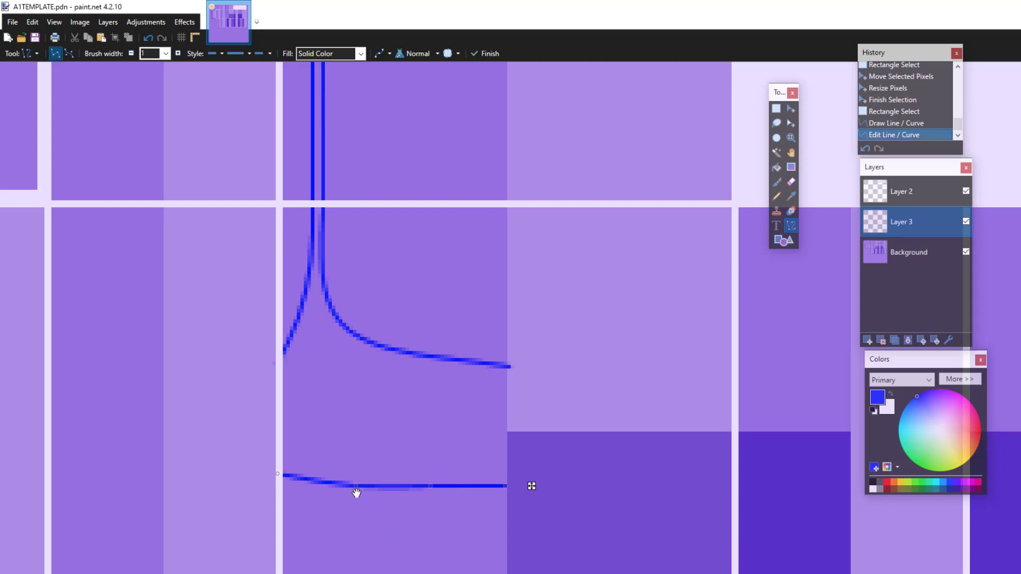
pyautogui.moveTo(356, 491); pyautogui.dragTo(358, 485)
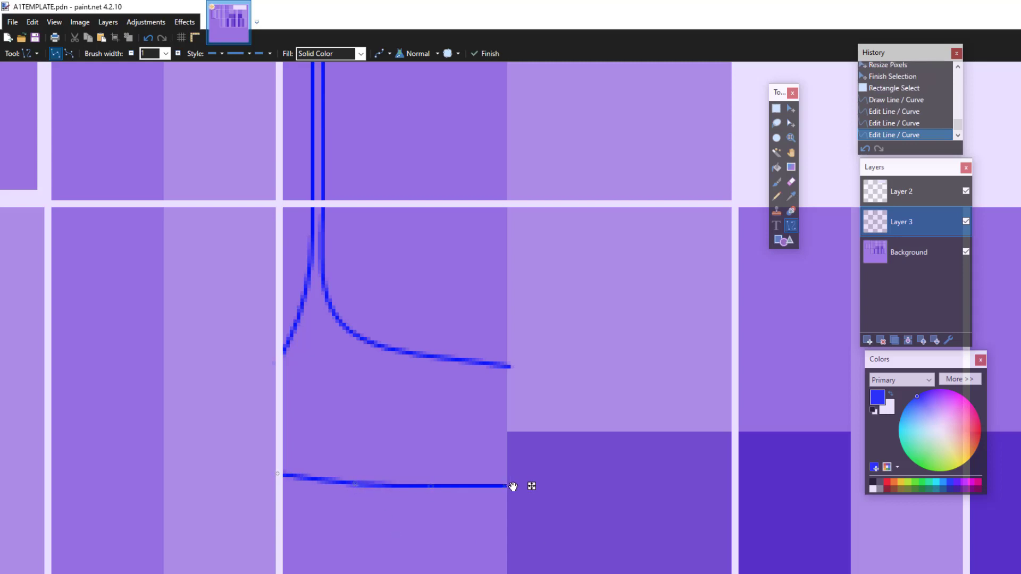
pyautogui.moveTo(513, 487); pyautogui.dragTo(511, 492)
pyautogui.press('Return')
pyautogui.click(790, 139)
pyautogui.rightClick(456, 463)
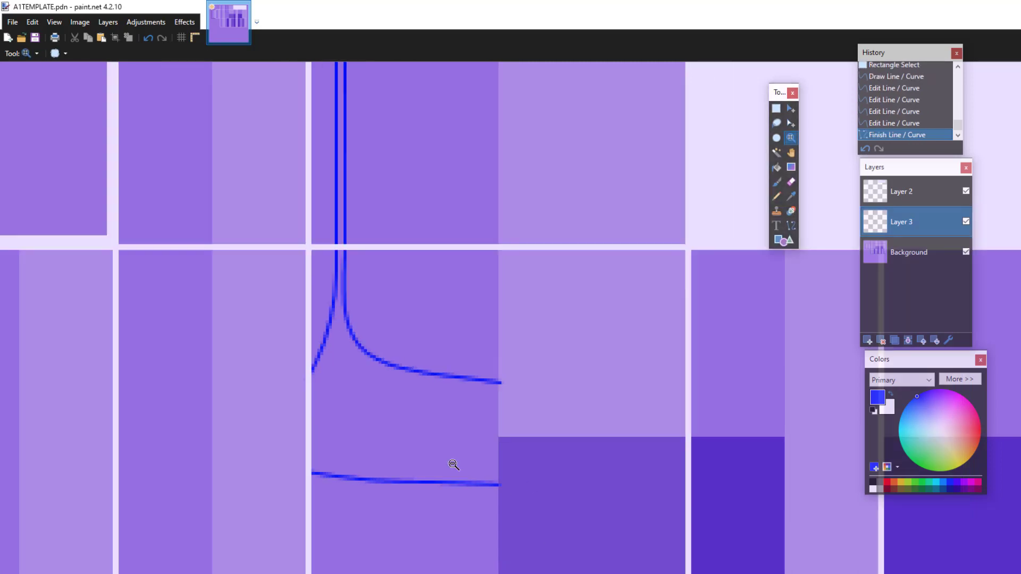
pyautogui.rightClick(454, 471)
pyautogui.rightClick(454, 492)
pyautogui.click(455, 501)
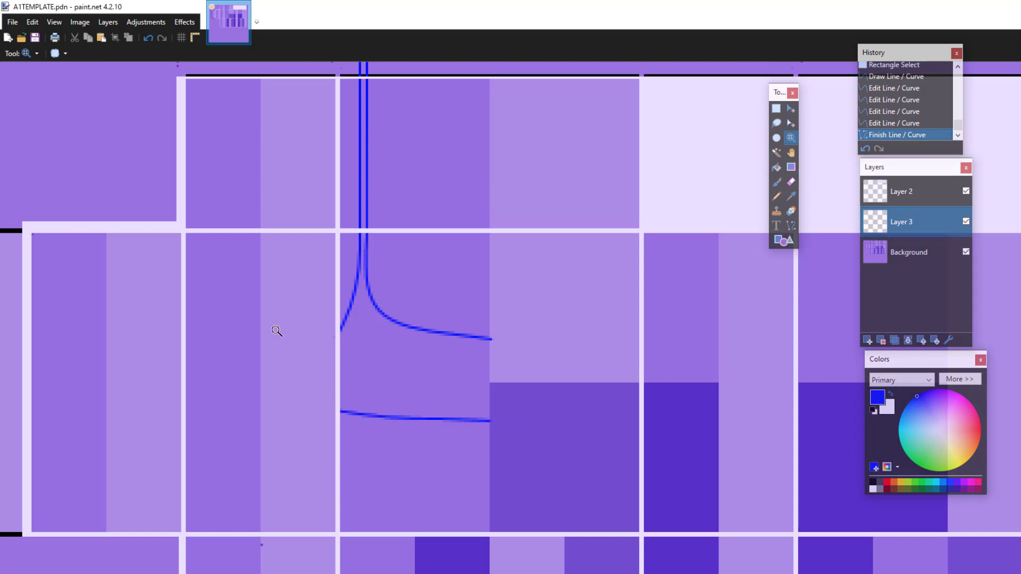
pyautogui.click(776, 181)
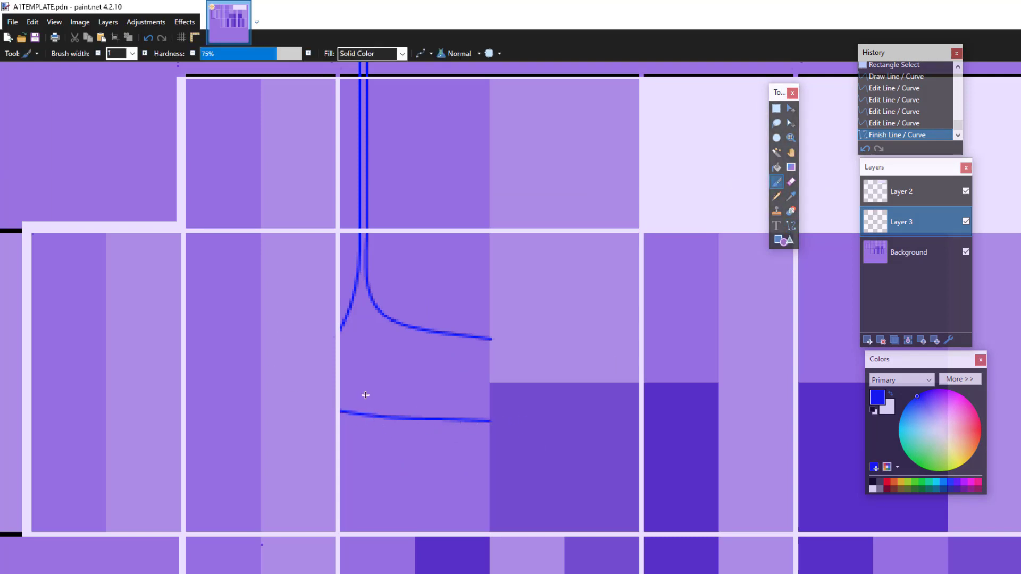
pyautogui.moveTo(343, 387); pyautogui.dragTo(497, 404)
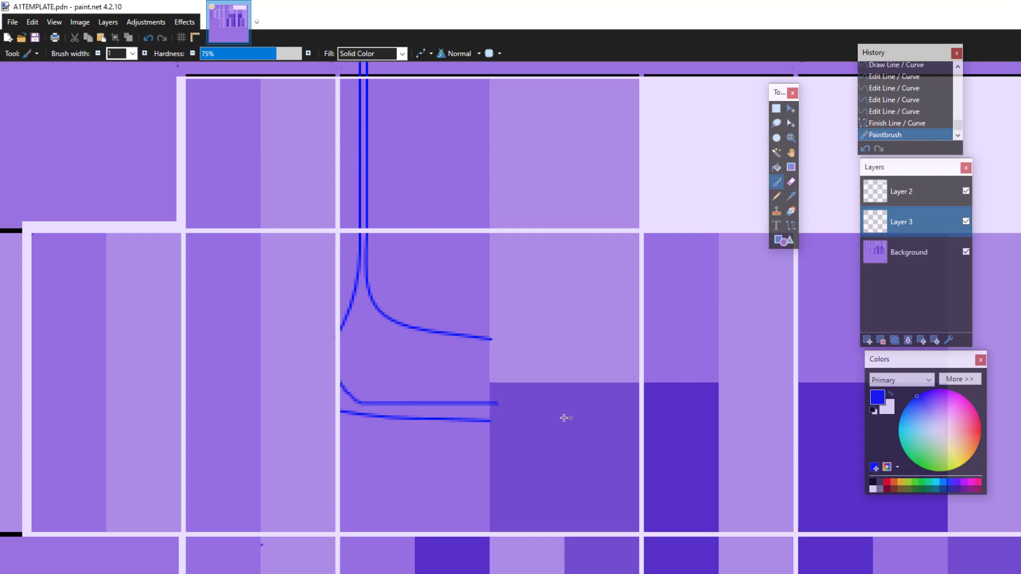
pyautogui.hotkey('ctrl', 'z')
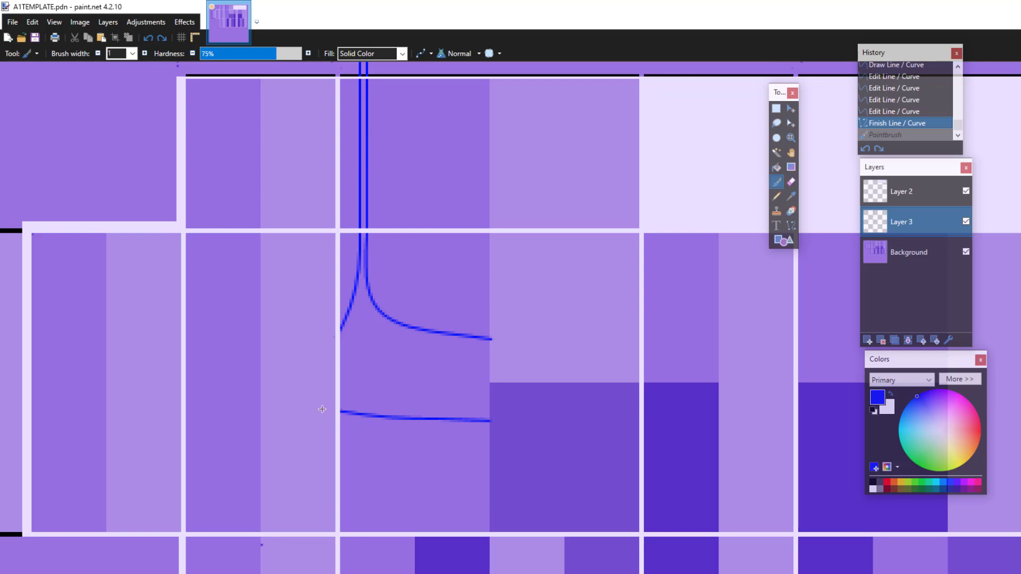
# Step: Set the Line/Curve tool's dash style to Dotted
pyautogui.press('o')
pyautogui.scroll(1, 407, 366)
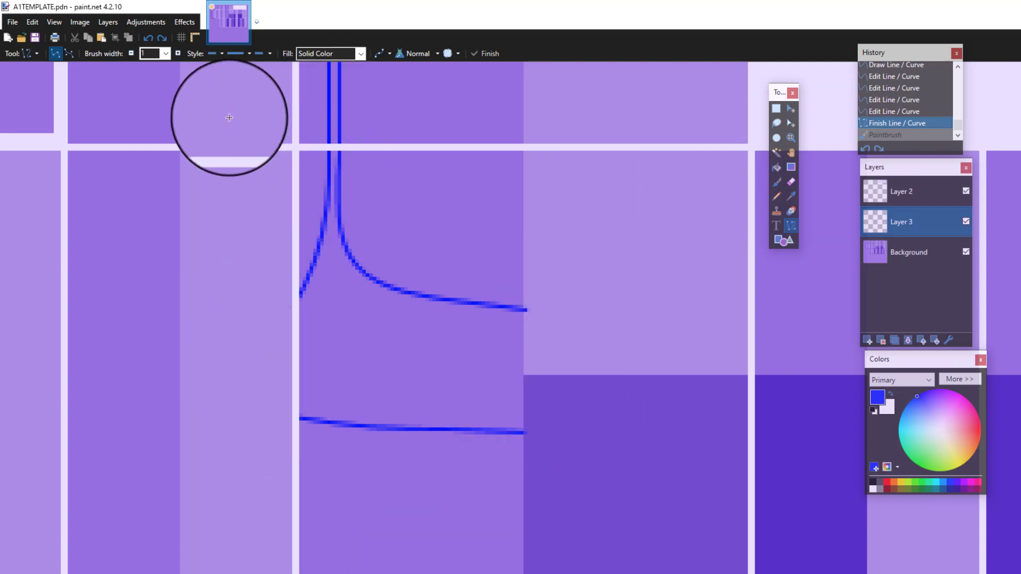
pyautogui.click(241, 53)
pyautogui.click(250, 75)
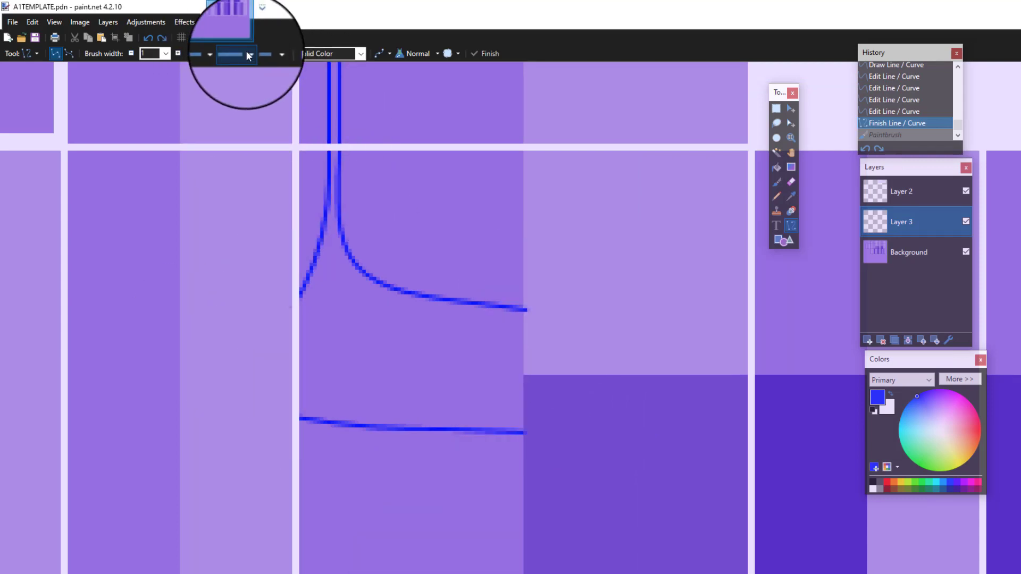
pyautogui.click(247, 55)
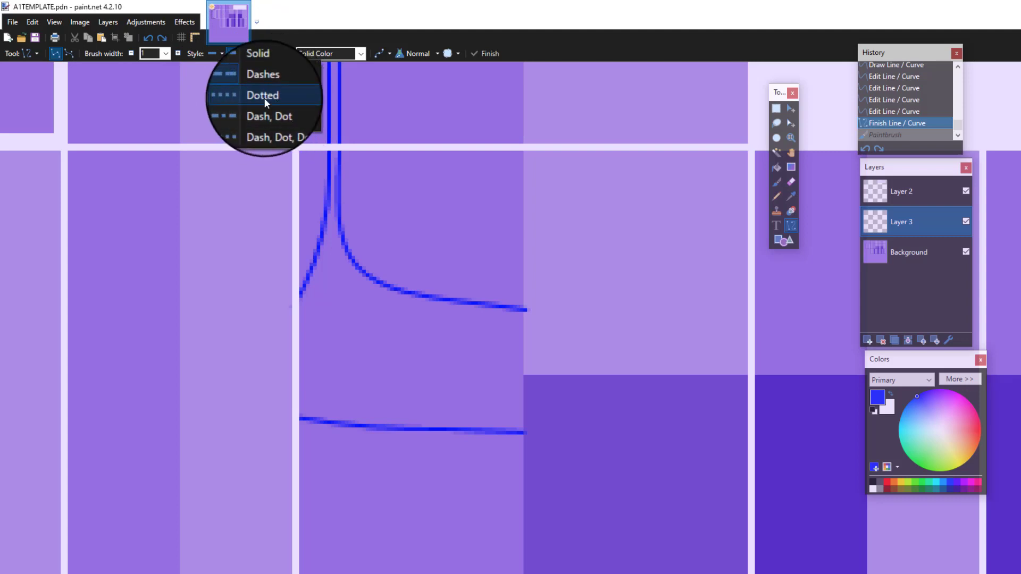
pyautogui.click(264, 98)
# Step: Draw a dotted blue curve parallel to the left solid curve, from between the two lines down to the central panel's left edge
pyautogui.click(791, 138)
pyautogui.rightClick(312, 280)
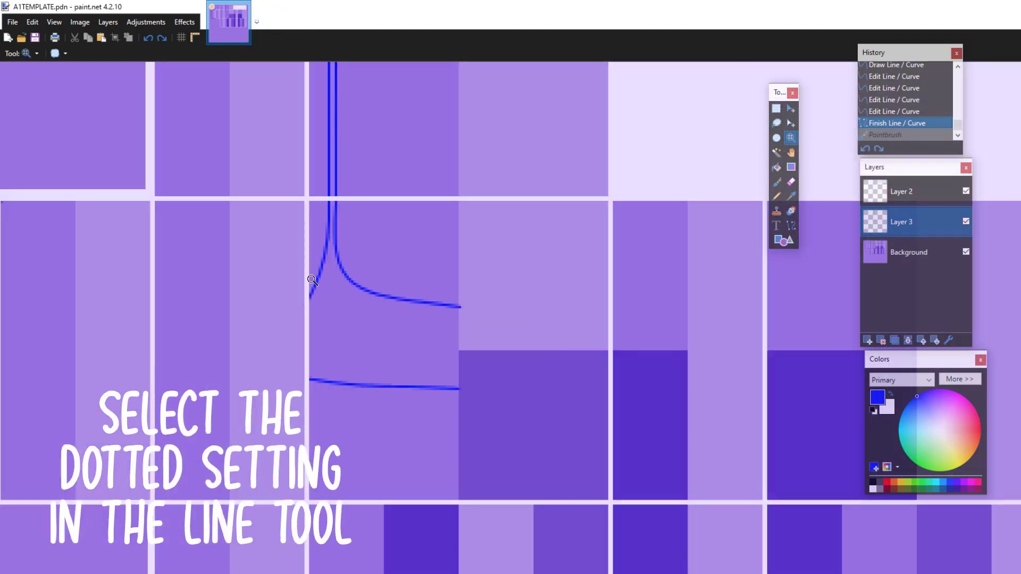
pyautogui.click(319, 266)
pyautogui.click(404, 316)
pyautogui.click(791, 226)
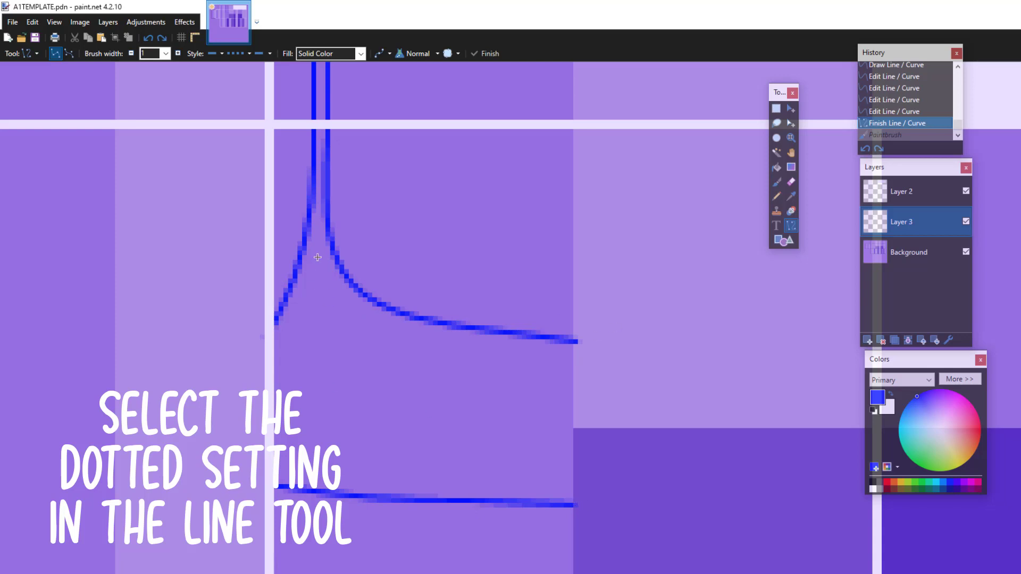
pyautogui.moveTo(317, 257); pyautogui.dragTo(267, 365)
pyautogui.moveTo(297, 302); pyautogui.dragTo(306, 301)
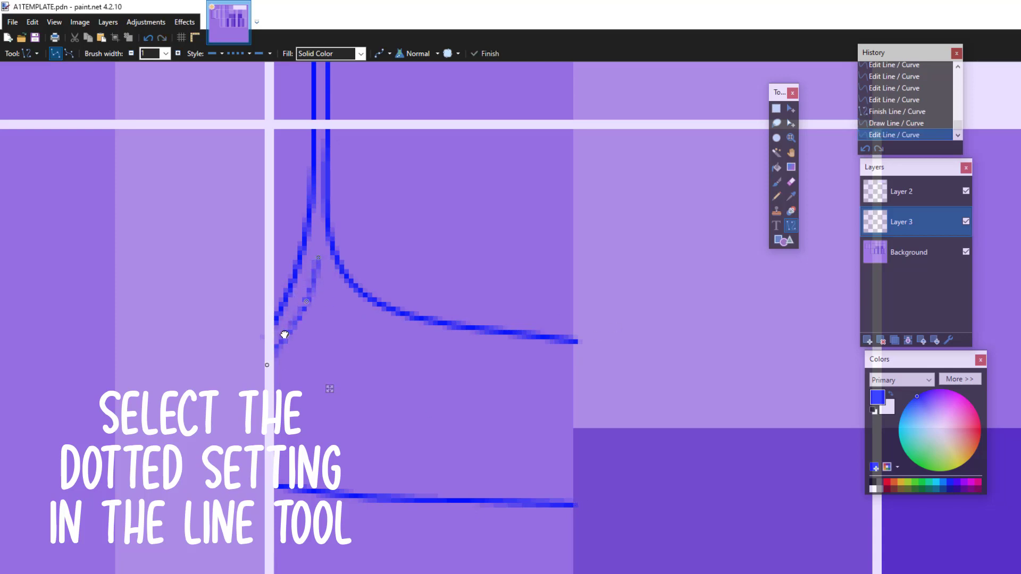
pyautogui.moveTo(285, 335); pyautogui.dragTo(286, 335)
pyautogui.moveTo(307, 301); pyautogui.dragTo(308, 299)
pyautogui.press('Return')
# Step: Examine the dotted curve beside the left solid curve at different zoom levels
pyautogui.click(791, 138)
pyautogui.rightClick(357, 364)
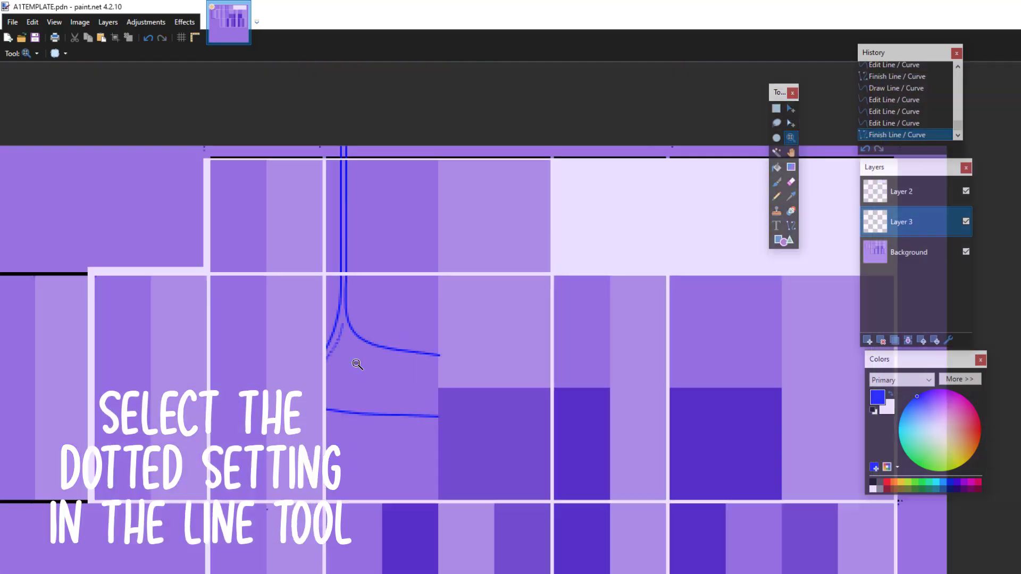
pyautogui.rightClick(357, 365)
pyautogui.click(349, 351)
pyautogui.click(362, 333)
pyautogui.click(371, 372)
pyautogui.click(343, 288)
pyautogui.rightClick(332, 274)
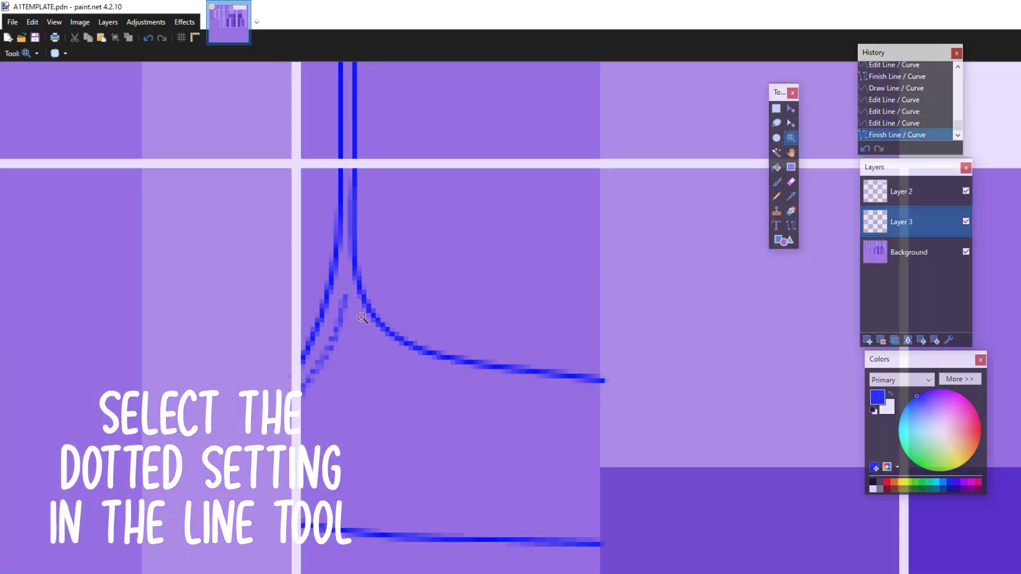
# Step: Draw a dotted curve just below the right solid curve, from the first dotted curve's upper end to the panel's middle
pyautogui.click(791, 225)
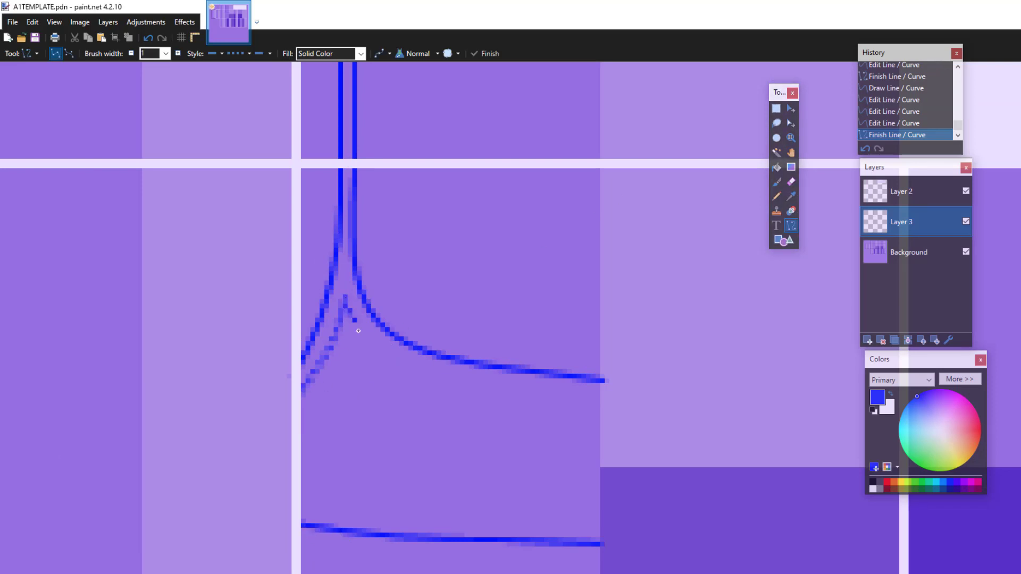
pyautogui.moveTo(358, 330); pyautogui.dragTo(603, 395)
pyautogui.moveTo(432, 338); pyautogui.dragTo(411, 364)
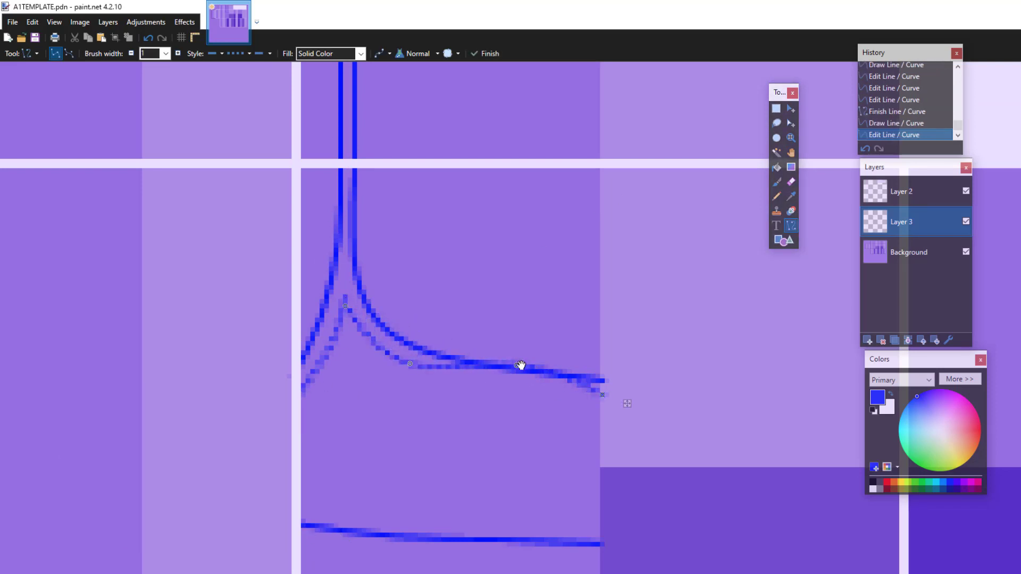
pyautogui.moveTo(520, 366); pyautogui.dragTo(512, 387)
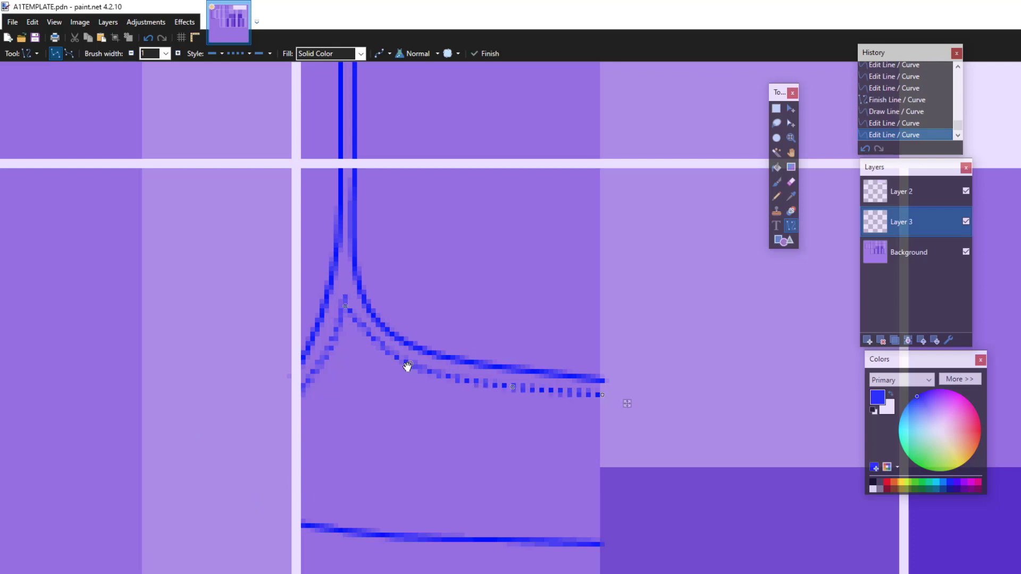
pyautogui.click(407, 366)
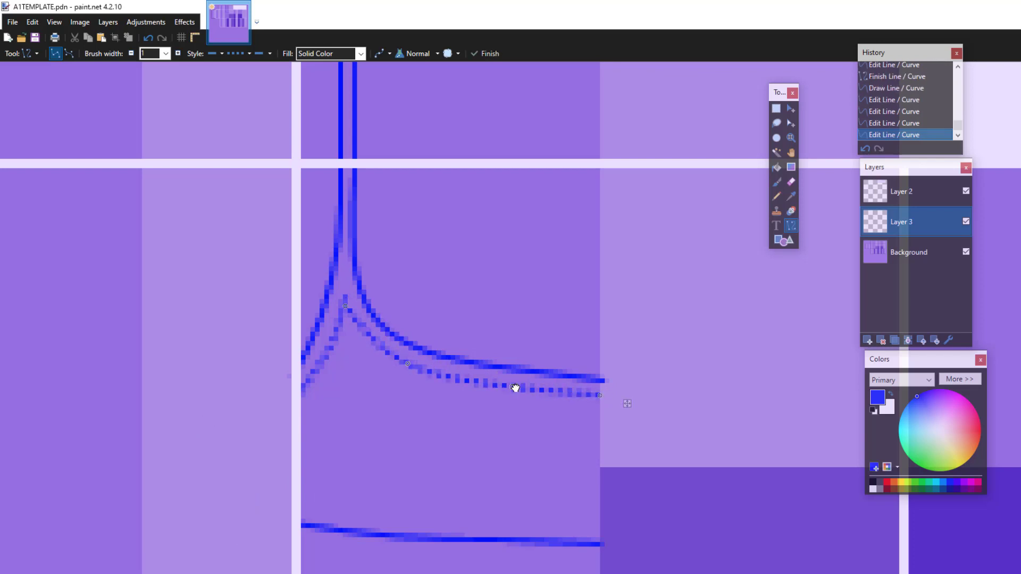
pyautogui.moveTo(512, 387)
pyautogui.mouseDown()
pyautogui.moveTo(504, 377)
pyautogui.moveTo(510, 384)
pyautogui.mouseUp()
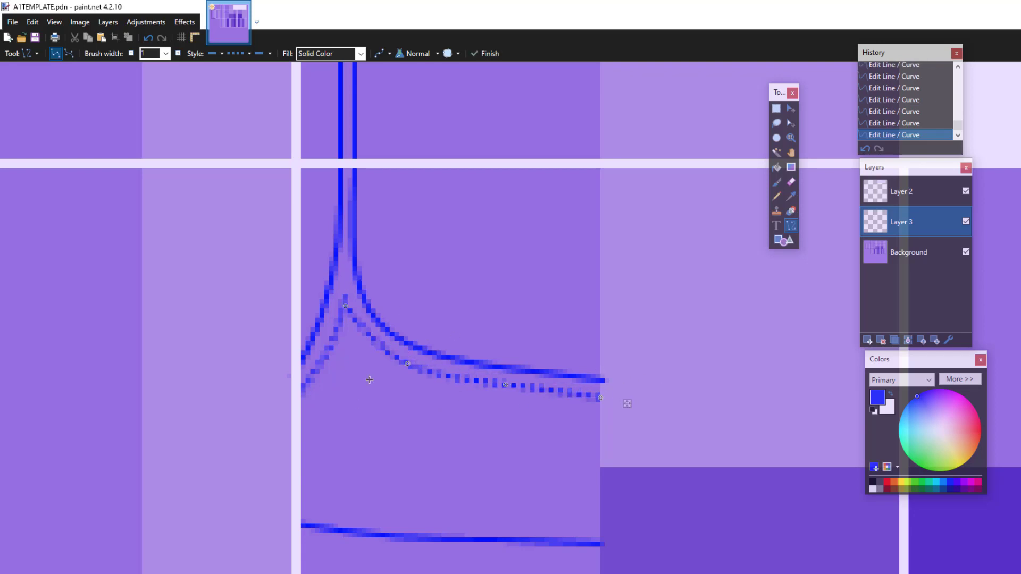
pyautogui.press('Return')
# Step: Draw a dotted curve just above the lower solid line, bent to run parallel to it from the panel's left edge to its middle
pyautogui.press('z')
pyautogui.scroll(-4, 520, 247)
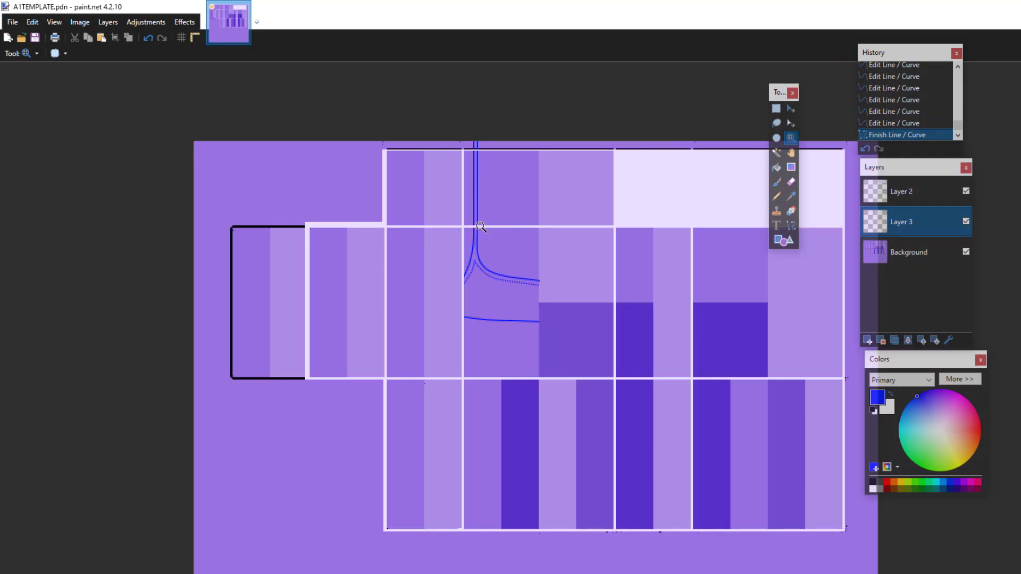
pyautogui.scroll(4, 475, 258)
pyautogui.press('o')
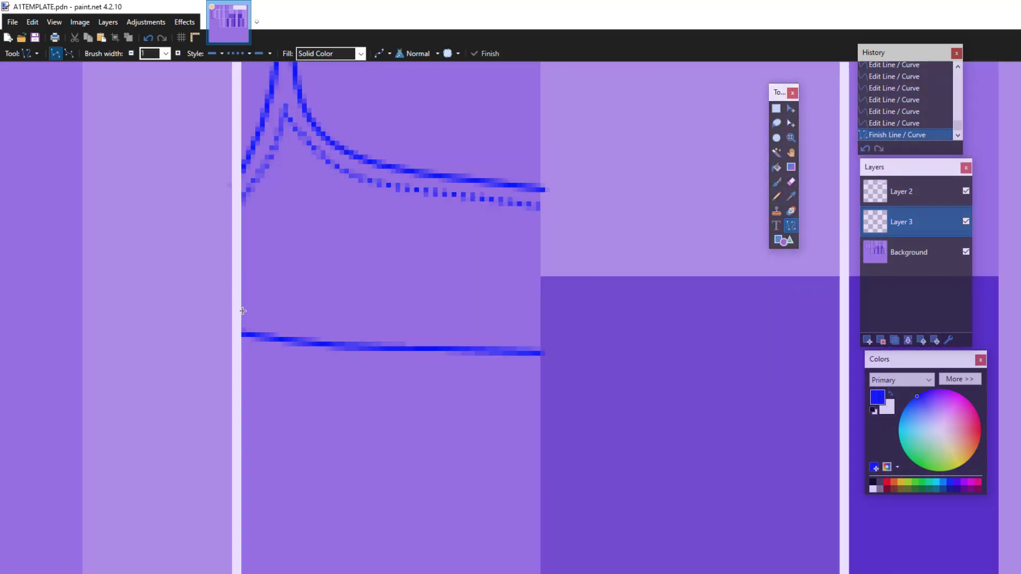
pyautogui.moveTo(238, 309); pyautogui.dragTo(543, 339)
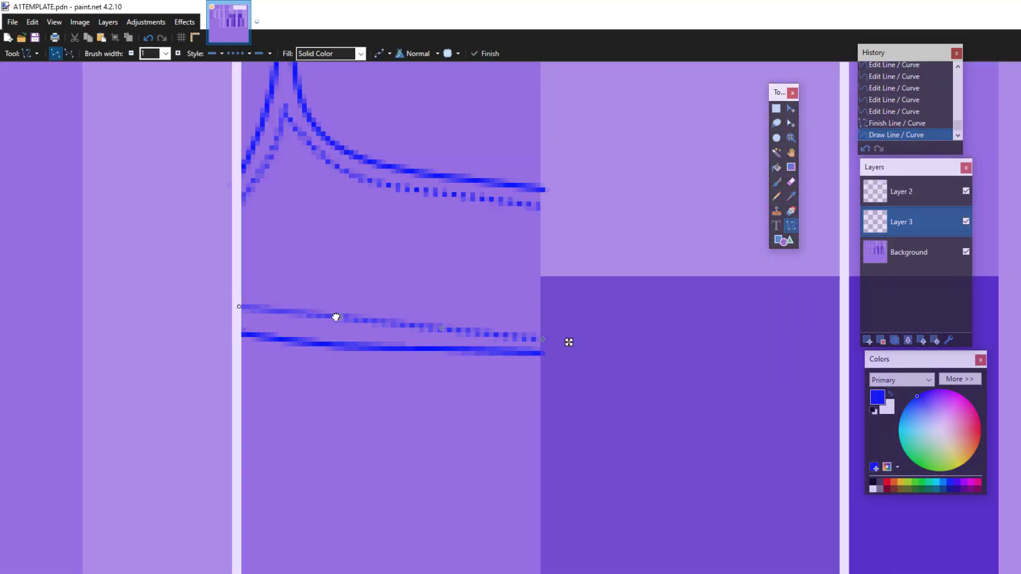
pyautogui.moveTo(338, 319); pyautogui.dragTo(311, 326)
pyautogui.moveTo(240, 308); pyautogui.dragTo(237, 312)
pyautogui.moveTo(441, 328); pyautogui.dragTo(441, 334)
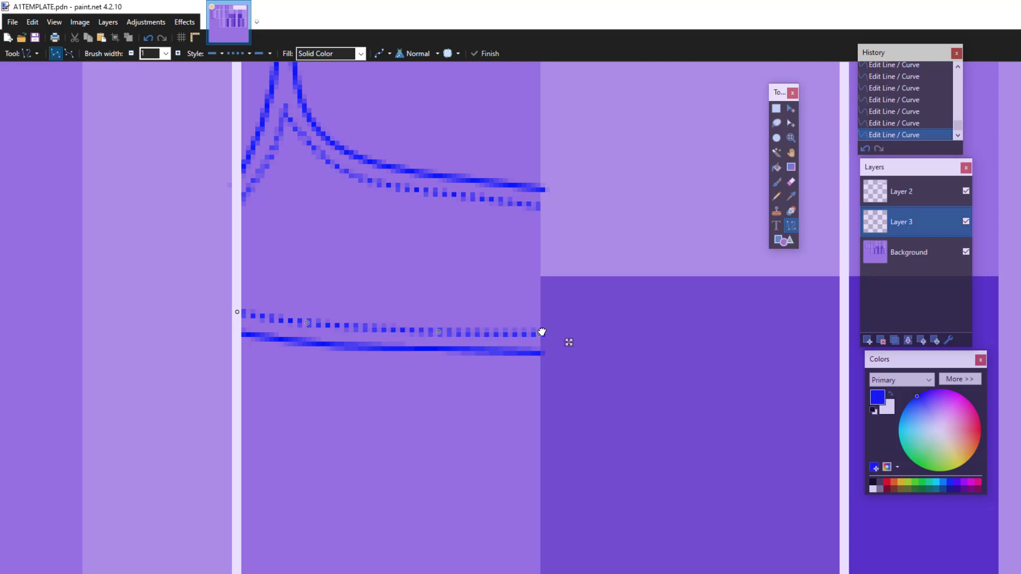
pyautogui.click(791, 138)
# Step: Select the narrow gap between the two blue lines at the central panel's upper edge and cut out its faint stray pixels
pyautogui.scroll(-6, 512, 408)
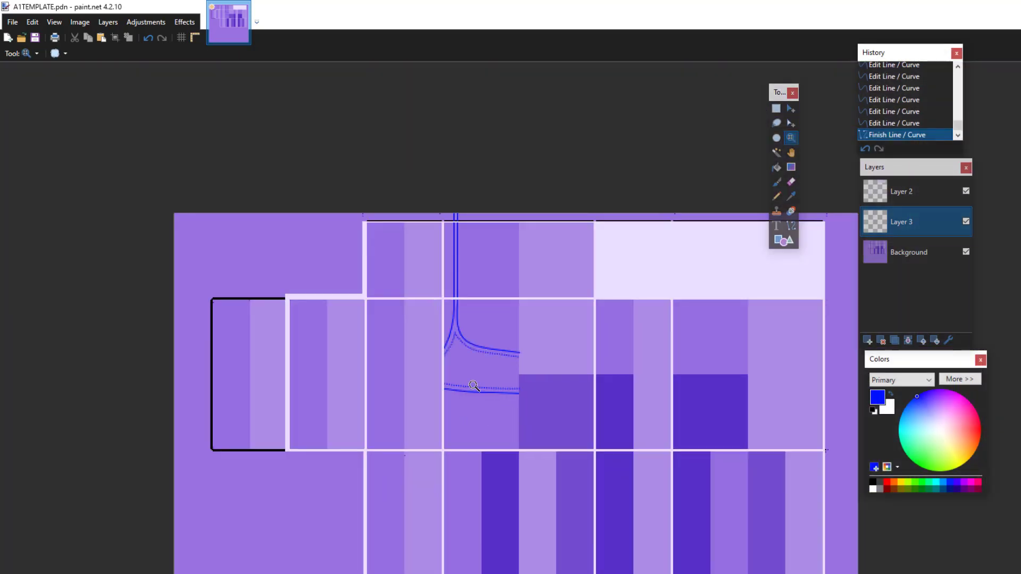
pyautogui.scroll(3, 474, 386)
pyautogui.scroll(1, 447, 219)
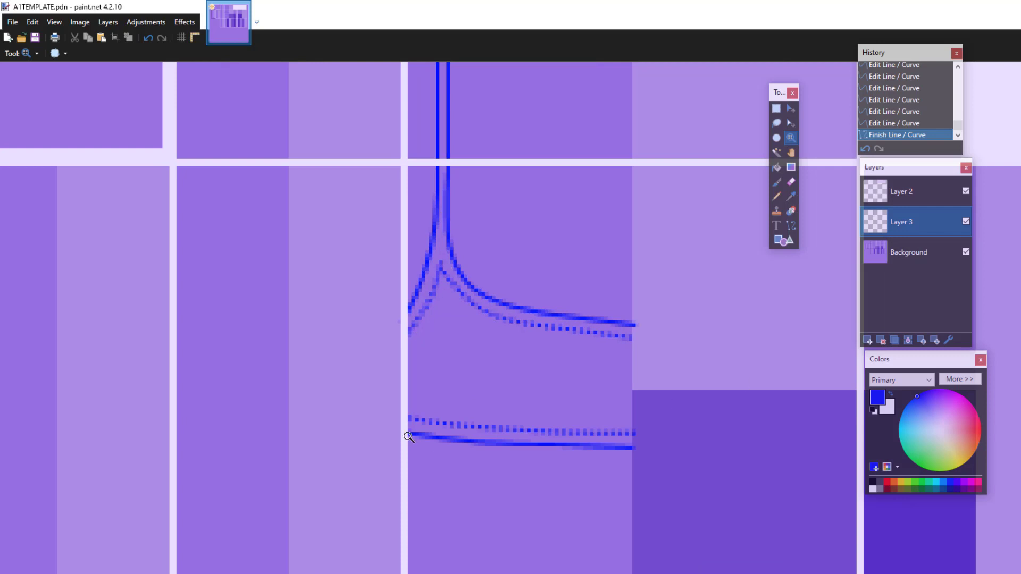
pyautogui.scroll(-4, 687, 458)
pyautogui.scroll(6, 467, 371)
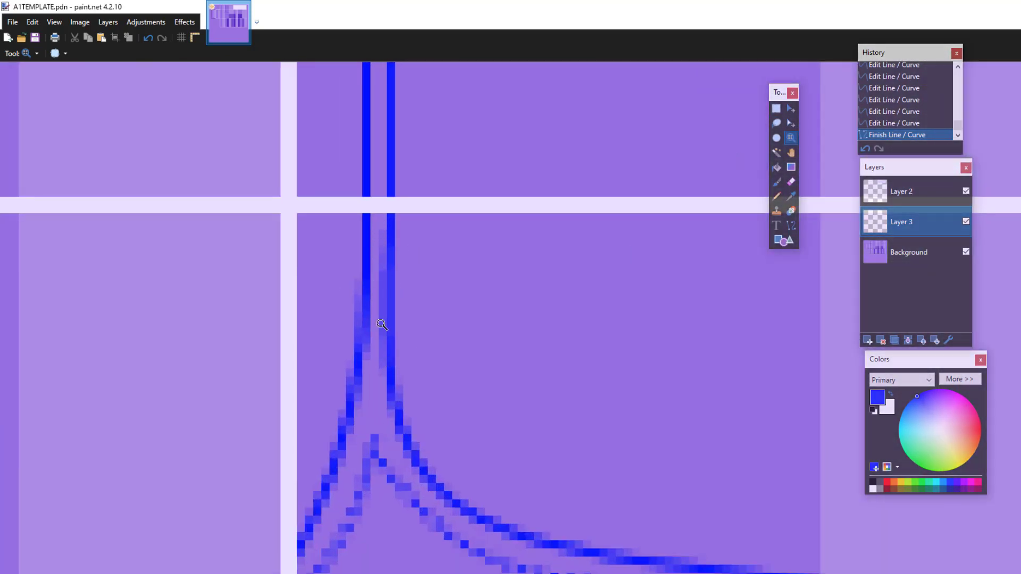
pyautogui.scroll(-3, 381, 295)
pyautogui.click(776, 109)
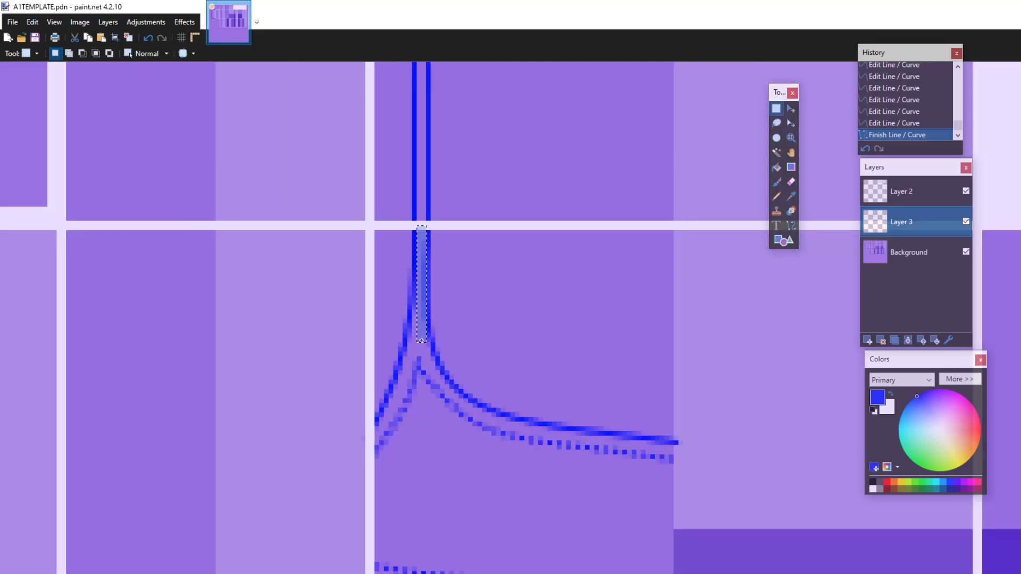
pyautogui.hotkey('ctrl', 'x')
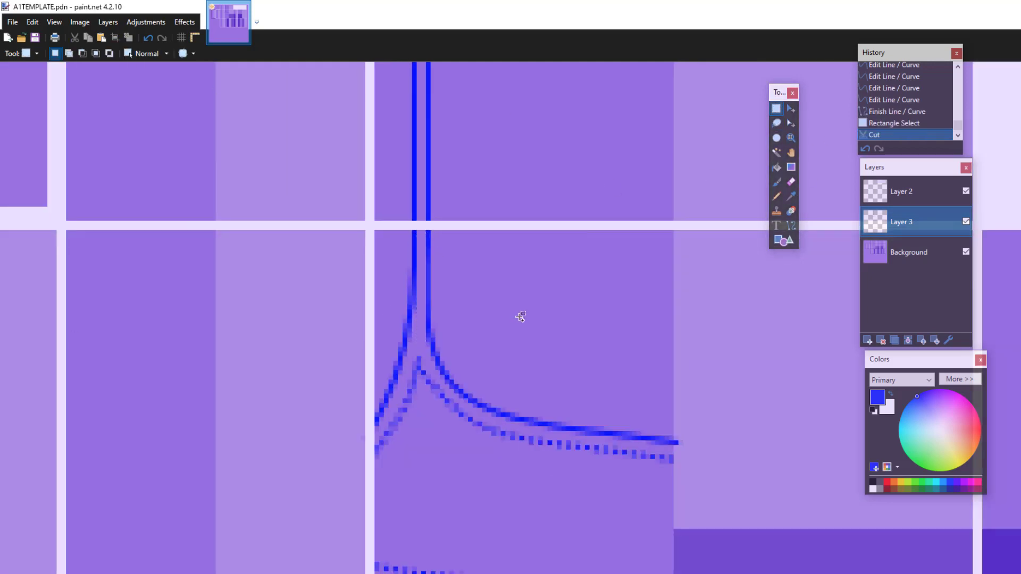
# Step: Erase the stray pixels beside the two solid curves where they meet the central panel's vertical lines
pyautogui.click(791, 139)
pyautogui.click(480, 286)
pyautogui.click(791, 182)
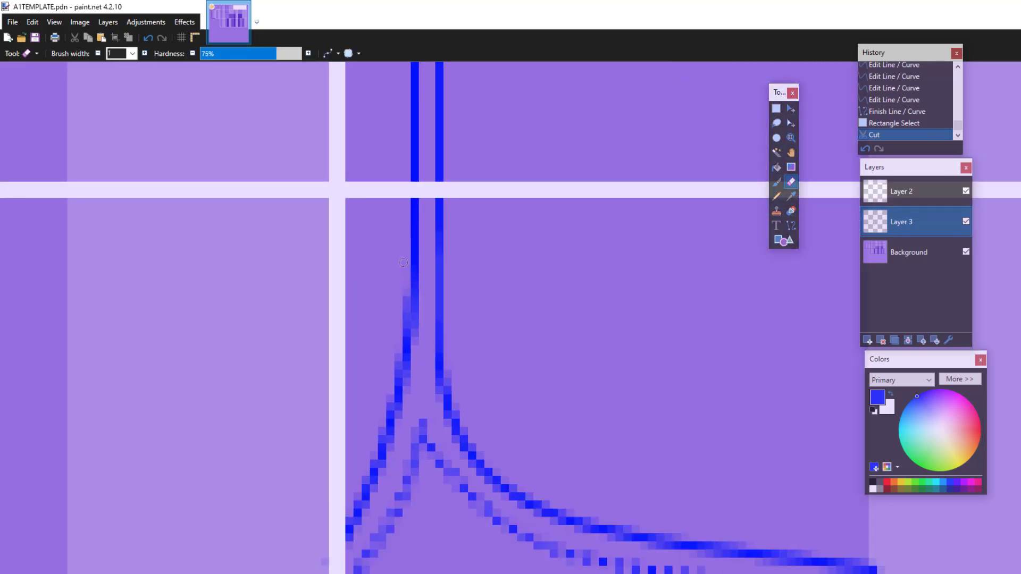
pyautogui.click(406, 321)
pyautogui.click(452, 374)
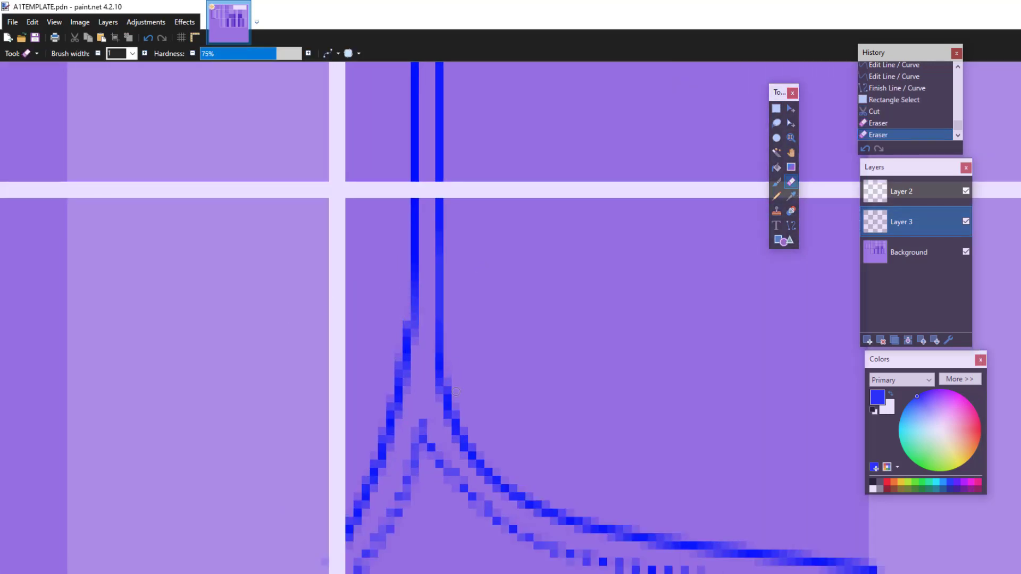
pyautogui.click(456, 413)
# Step: Examine the central panel's solid and dotted lines at different zoom levels
pyautogui.click(791, 138)
pyautogui.rightClick(509, 354)
pyautogui.rightClick(509, 354)
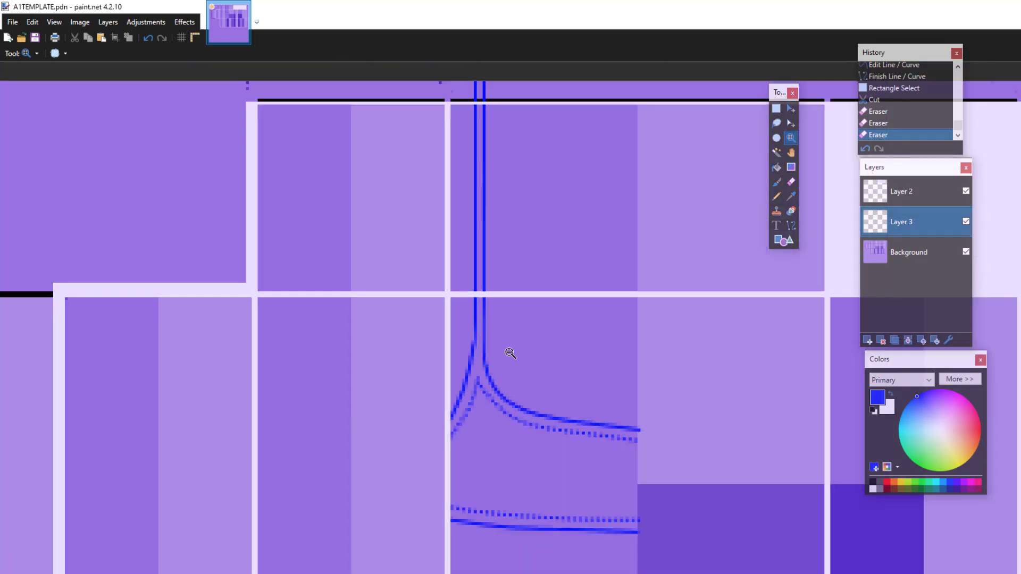
pyautogui.rightClick(509, 356)
pyautogui.rightClick(509, 357)
pyautogui.click(620, 427)
pyautogui.click(620, 427)
pyautogui.click(469, 245)
# Step: Select the central panel's left half with all its lines, paste a copy and flip it horizontally onto the right half
pyautogui.moveTo(779, 93); pyautogui.dragTo(761, 106)
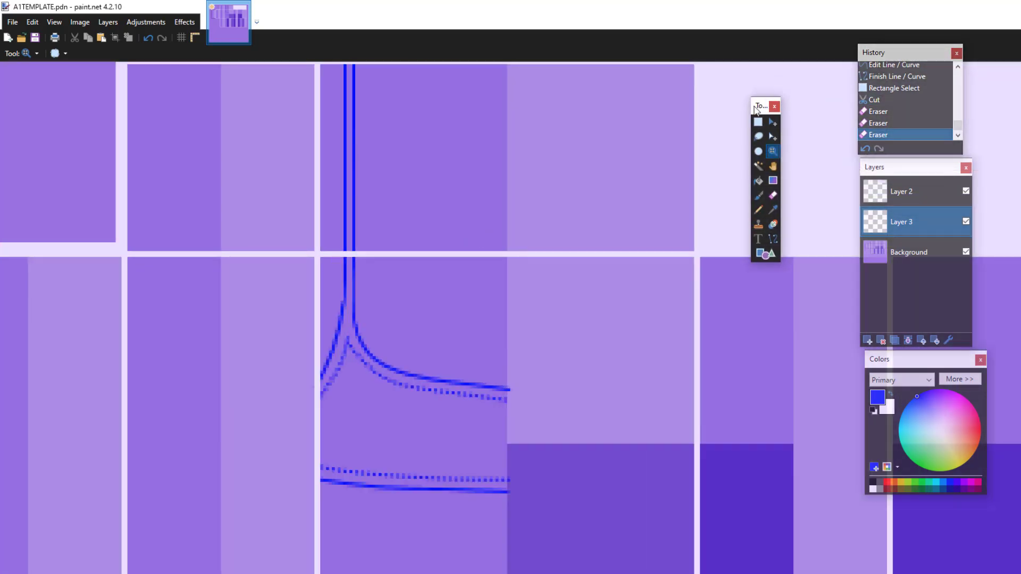
pyautogui.click(759, 124)
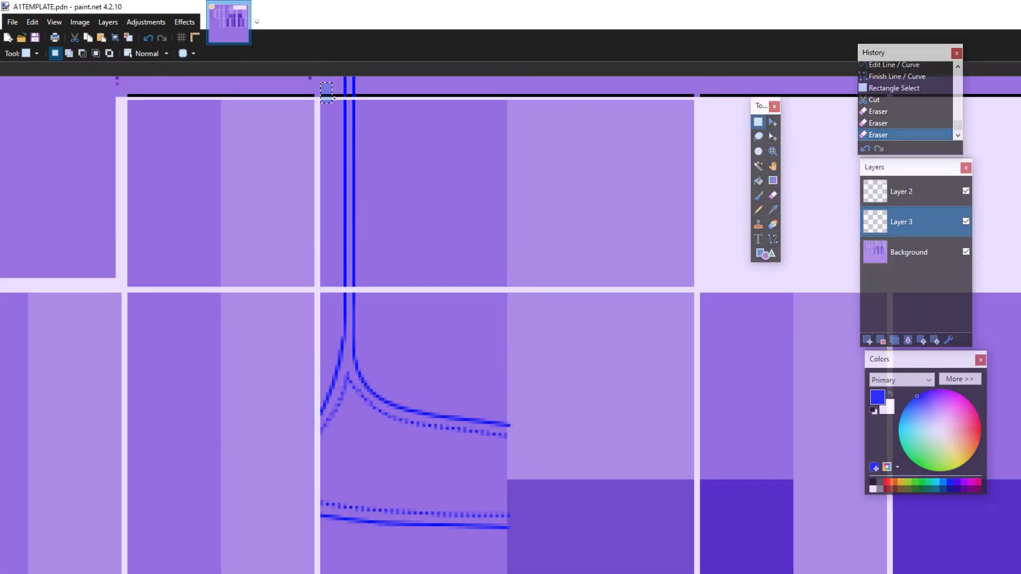
pyautogui.moveTo(320, 100); pyautogui.dragTo(508, 571)
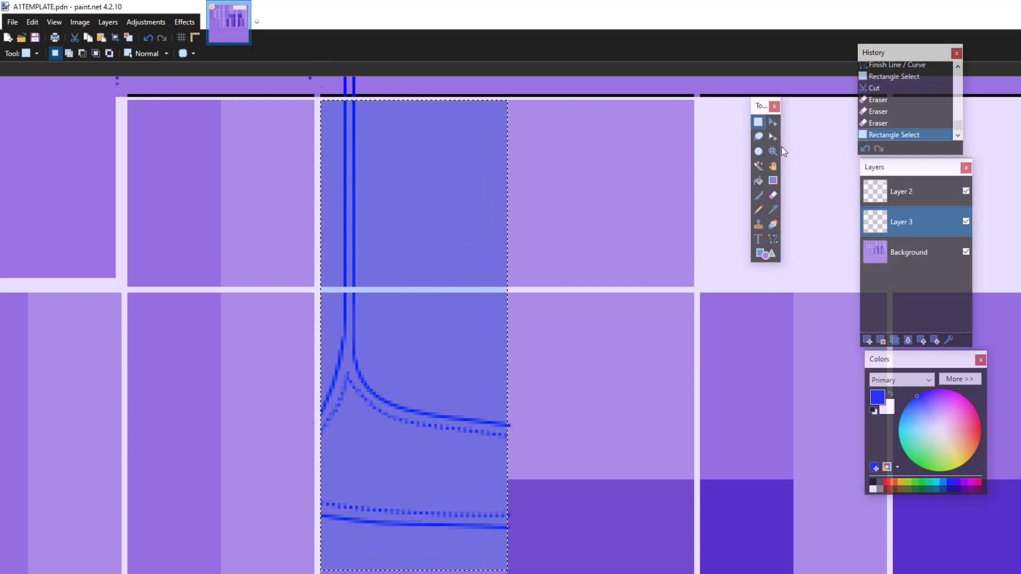
pyautogui.click(775, 152)
pyautogui.rightClick(568, 331)
pyautogui.rightClick(568, 331)
pyautogui.rightClick(568, 331)
pyautogui.click(624, 348)
pyautogui.click(625, 348)
pyautogui.click(625, 349)
pyautogui.rightClick(578, 357)
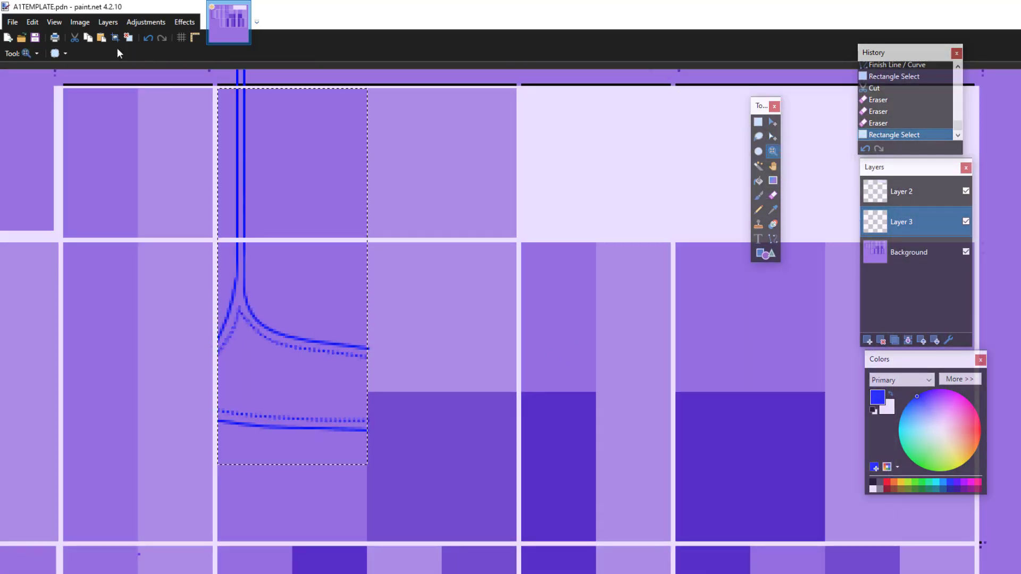
pyautogui.rightClick(167, 299)
pyautogui.click(160, 319)
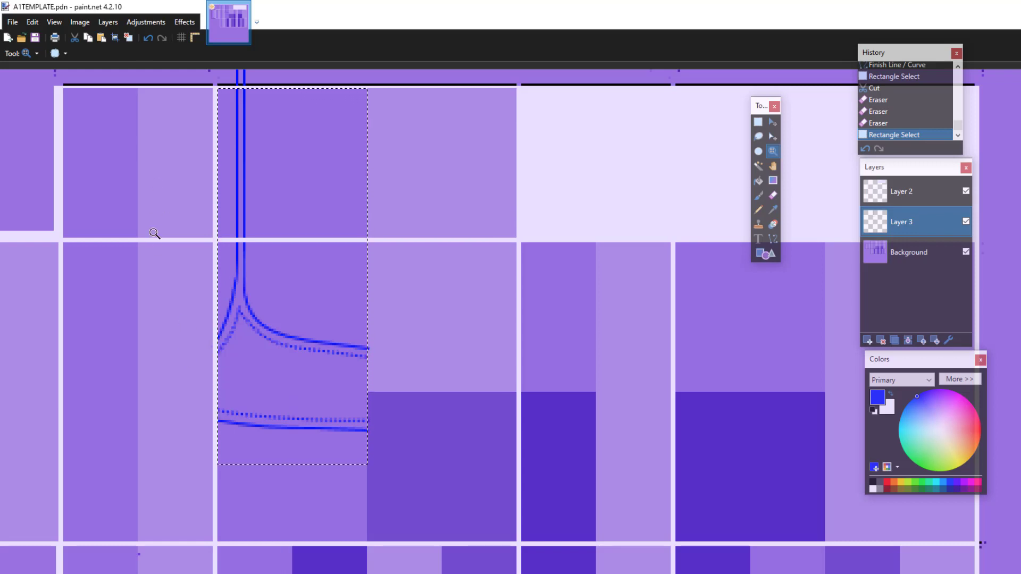
pyautogui.click(100, 38)
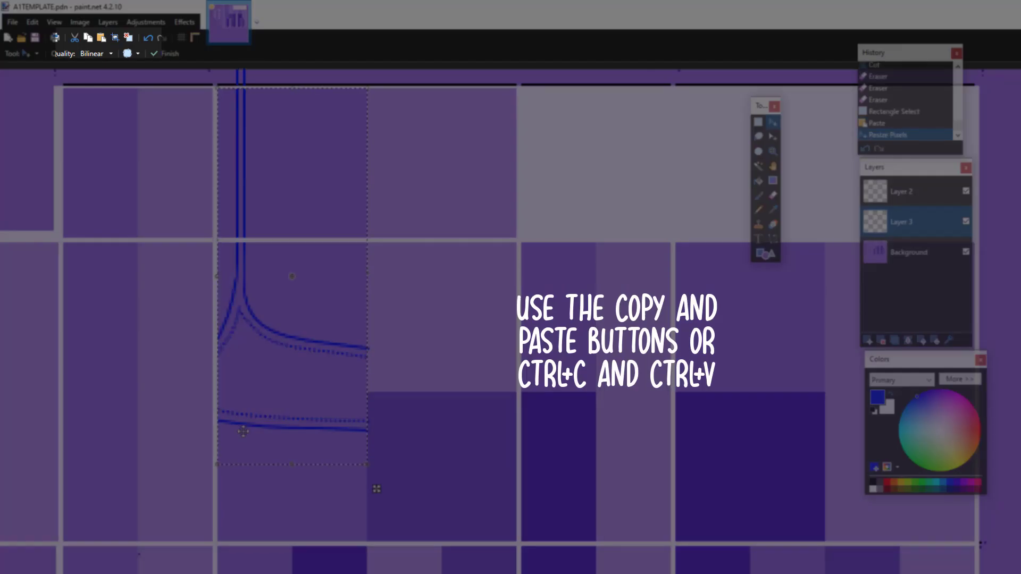
pyautogui.moveTo(217, 276); pyautogui.dragTo(517, 276)
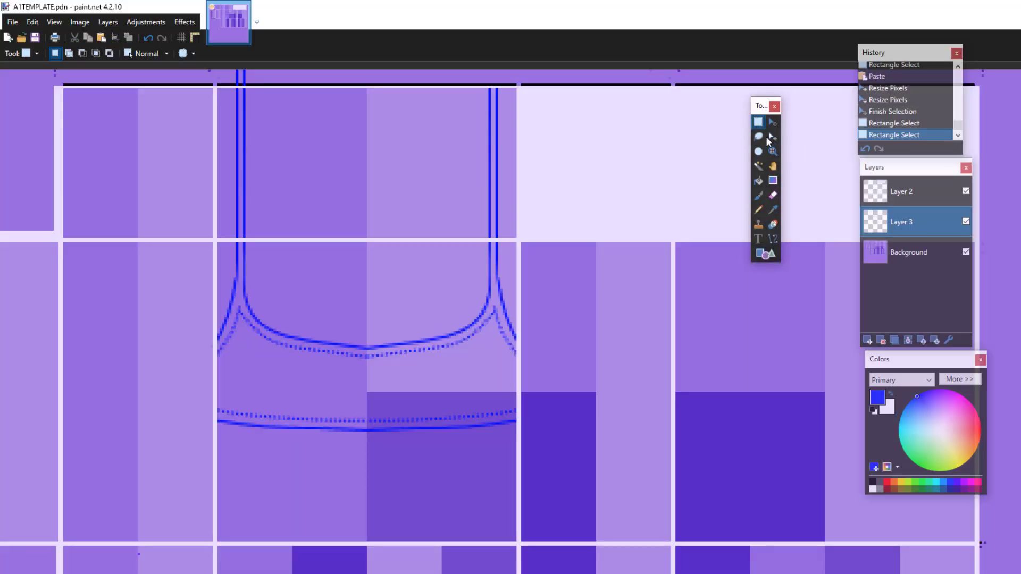
# Step: Examine the mirrored outline and stitch lines across the central panel at different zoom levels
pyautogui.click(773, 151)
pyautogui.rightClick(342, 392)
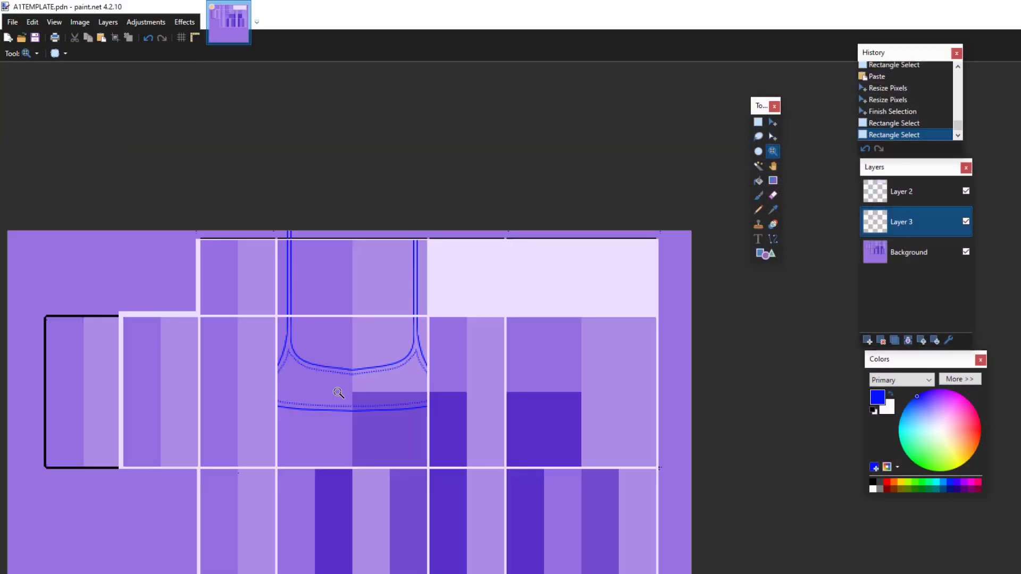
pyautogui.rightClick(326, 393)
pyautogui.click(378, 400)
pyautogui.click(378, 400)
pyautogui.click(378, 400)
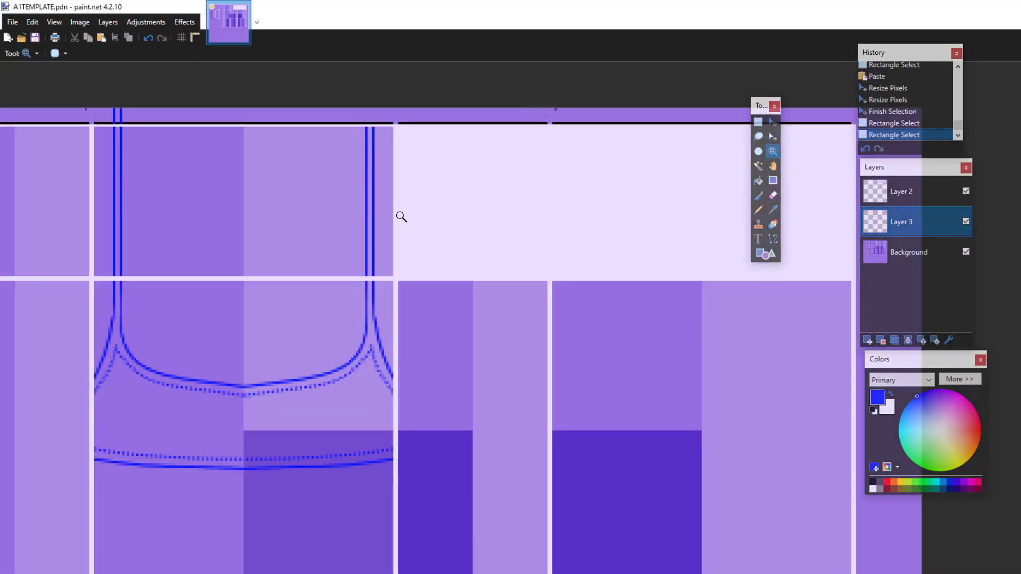
pyautogui.rightClick(351, 343)
pyautogui.click(271, 348)
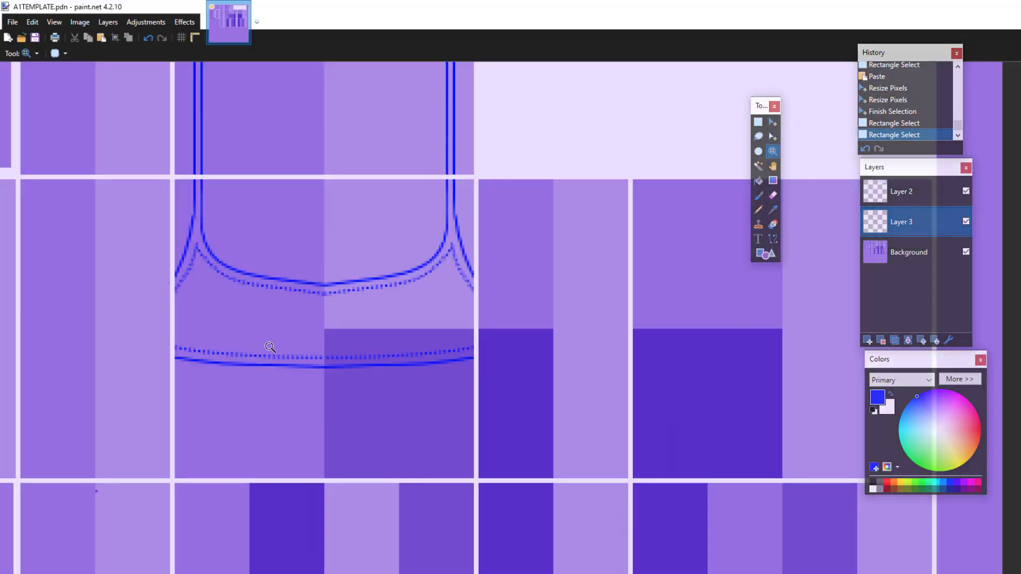
pyautogui.rightClick(432, 312)
pyautogui.click(319, 256)
pyautogui.click(319, 258)
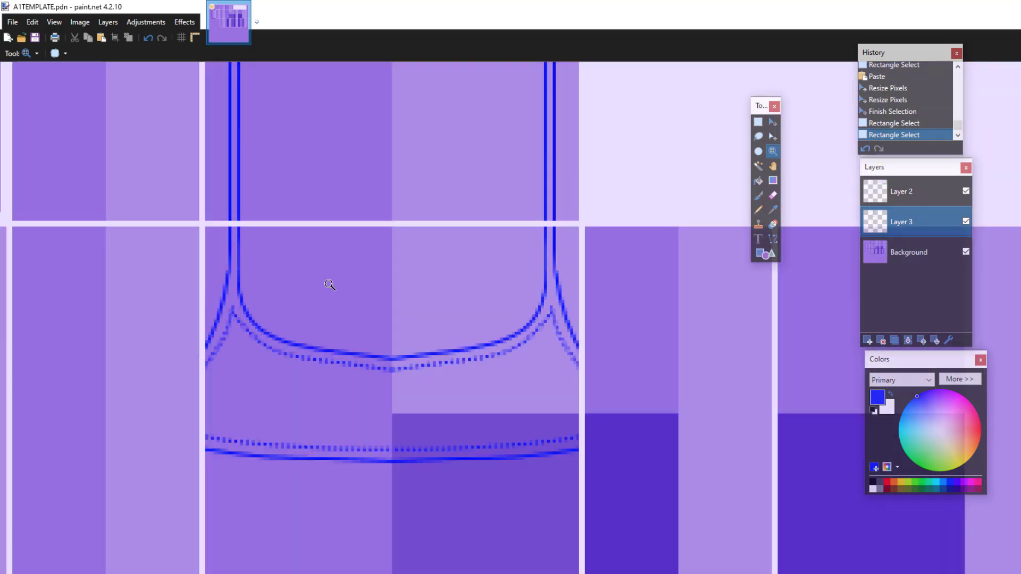
pyautogui.rightClick(335, 285)
pyautogui.rightClick(336, 285)
# Step: Draw a solid curve from the central panel's upper right curve end to the middle of the narrow side panel, sagging slightly
pyautogui.click(490, 338)
pyautogui.click(694, 345)
pyautogui.click(691, 342)
pyautogui.click(772, 238)
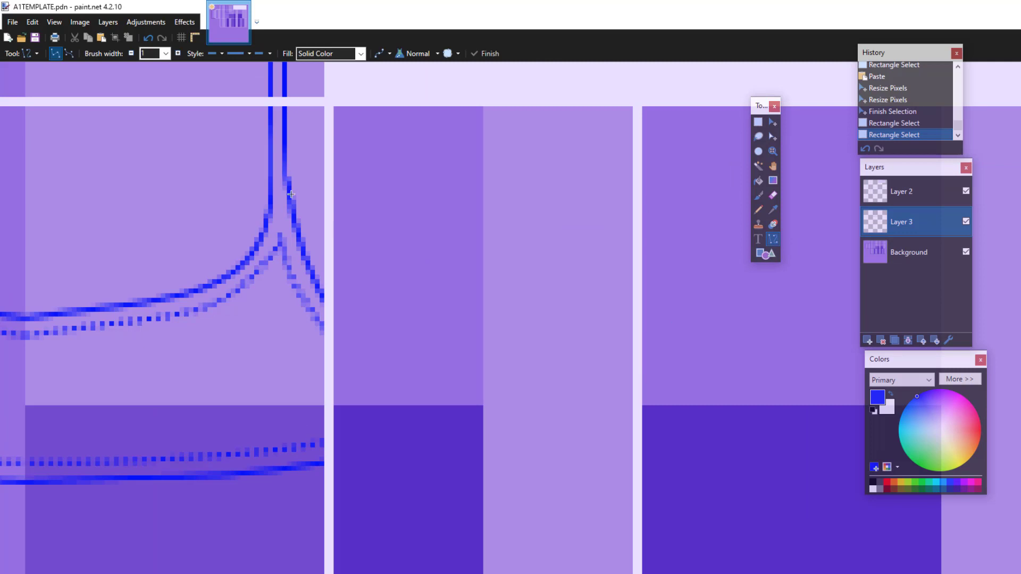
pyautogui.moveTo(339, 307); pyautogui.dragTo(490, 333)
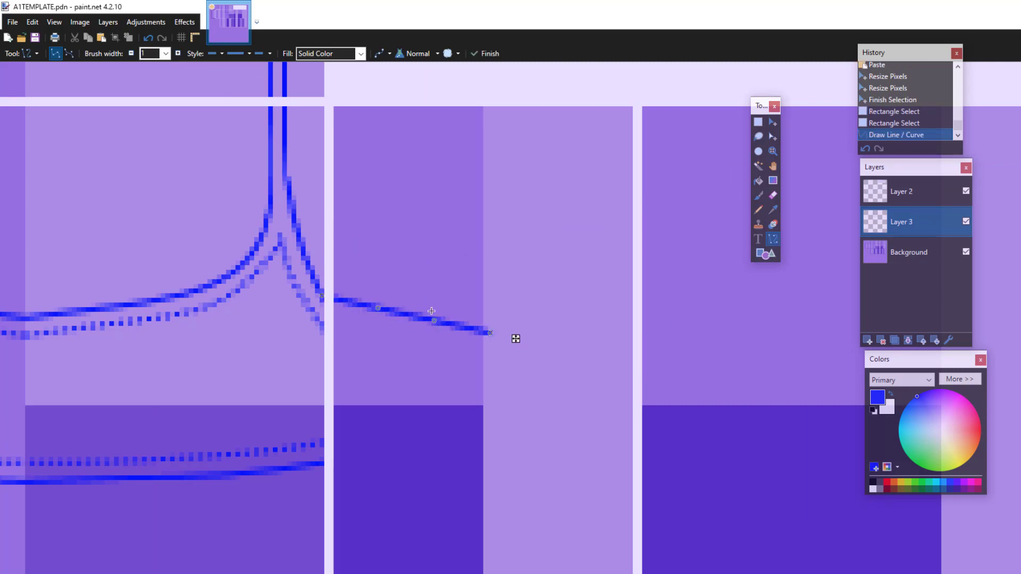
pyautogui.moveTo(381, 311); pyautogui.dragTo(381, 315)
pyautogui.moveTo(435, 321); pyautogui.dragTo(376, 315)
# Step: Draw a slightly sagging solid curve continuing the lower solid line from the central panel's right edge to the side panel's middle
pyautogui.moveTo(322, 464); pyautogui.dragTo(487, 473)
pyautogui.moveTo(377, 467); pyautogui.dragTo(435, 476)
pyautogui.click(490, 430)
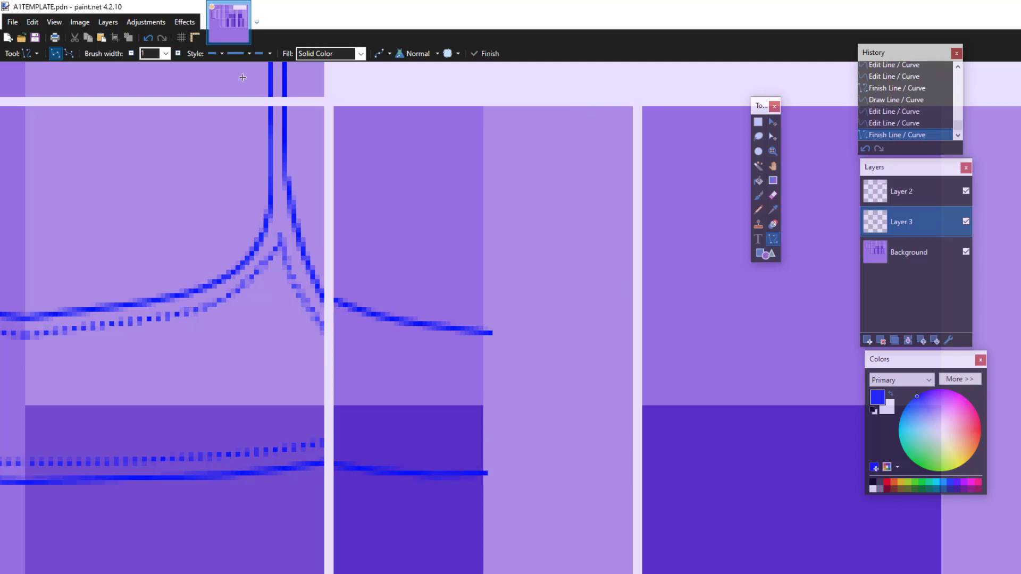
# Step: Switch the line style to dotted and draw a dotted curve just below the side panel's upper solid curve
pyautogui.click(249, 54)
pyautogui.click(251, 97)
pyautogui.moveTo(322, 320); pyautogui.dragTo(481, 352)
pyautogui.moveTo(376, 330); pyautogui.dragTo(430, 345)
pyautogui.moveTo(430, 346); pyautogui.dragTo(431, 344)
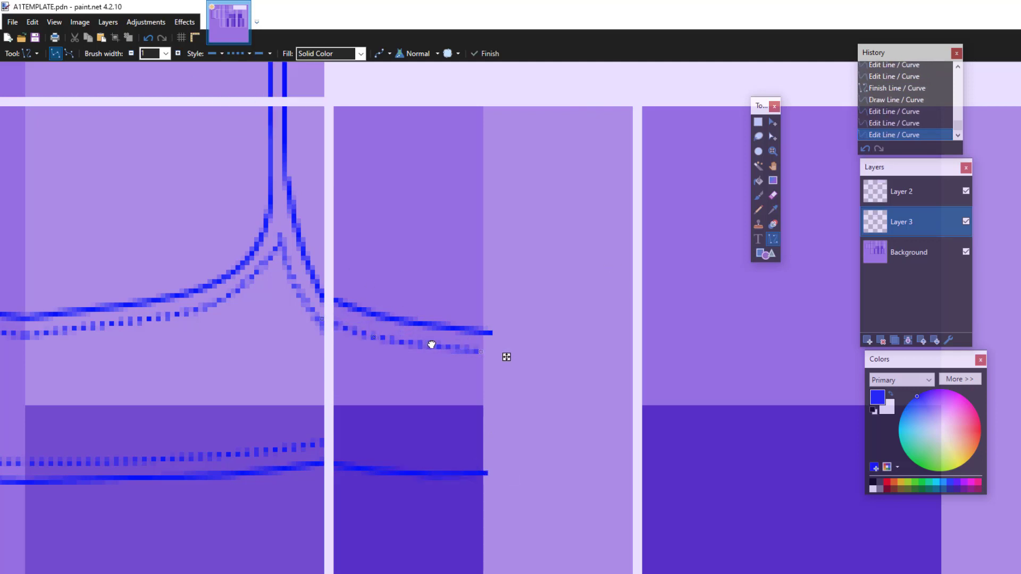
# Step: Draw a dotted curve just above the side panel's lower solid curve, bent to run parallel to it
pyautogui.moveTo(322, 442); pyautogui.dragTo(488, 456)
pyautogui.moveTo(378, 447); pyautogui.dragTo(381, 450)
pyautogui.moveTo(433, 451); pyautogui.dragTo(374, 448)
# Step: Copy the side panel's left half with its curves and flip the pasted copy horizontally onto the right half
pyautogui.click(773, 151)
pyautogui.rightClick(510, 266)
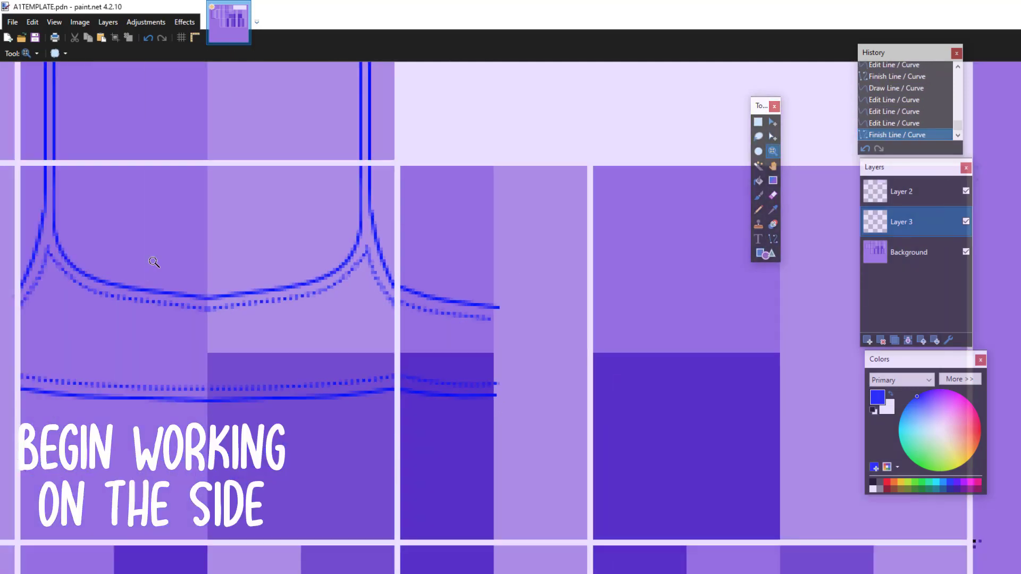
pyautogui.click(759, 122)
pyautogui.moveTo(400, 166); pyautogui.dragTo(494, 472)
pyautogui.hotkey('ctrl', 'c')
pyautogui.hotkey('ctrl', 'v')
pyautogui.moveTo(398, 319); pyautogui.dragTo(588, 320)
pyautogui.click(759, 122)
pyautogui.moveTo(494, 166); pyautogui.dragTo(587, 475)
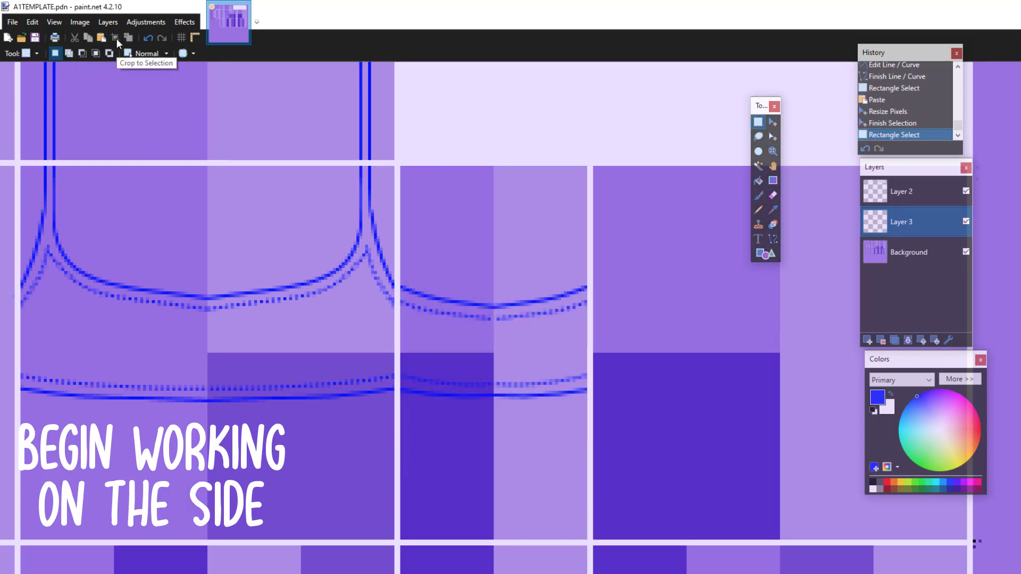
# Step: Copy the vertical lines from the area above the central panel and paste them above the wide back panel
pyautogui.click(773, 151)
pyautogui.rightClick(448, 333)
pyautogui.rightClick(449, 333)
pyautogui.click(340, 253)
pyautogui.click(340, 253)
pyautogui.click(758, 123)
pyautogui.hscroll(8, 557, 207)
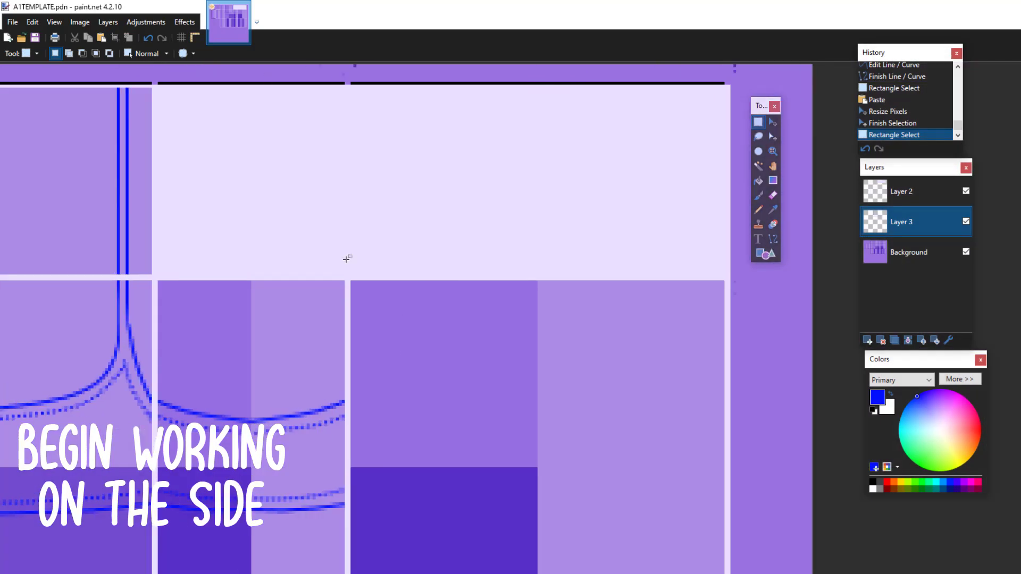
pyautogui.hscroll(-6, 346, 259)
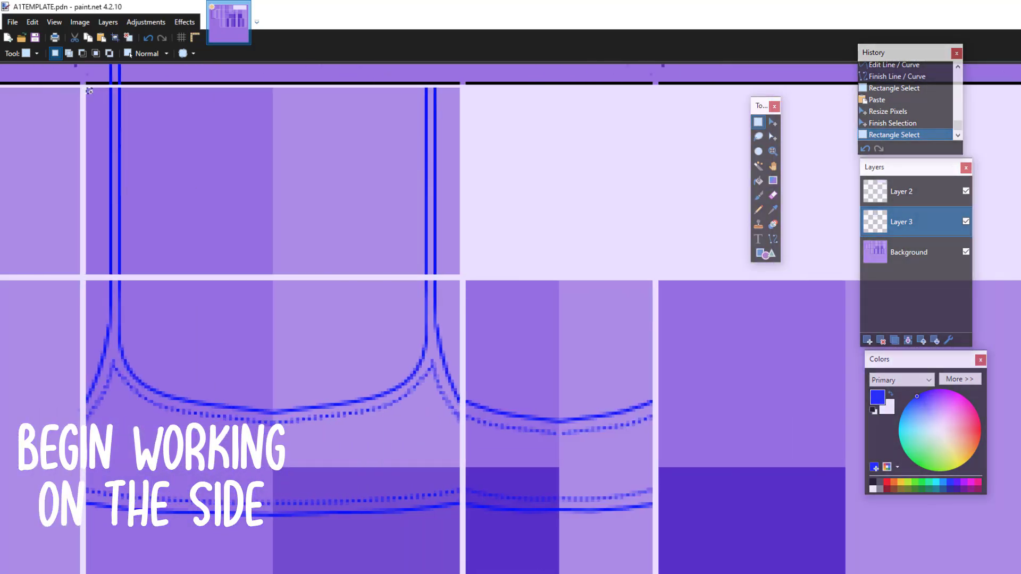
pyautogui.moveTo(88, 90); pyautogui.dragTo(459, 274)
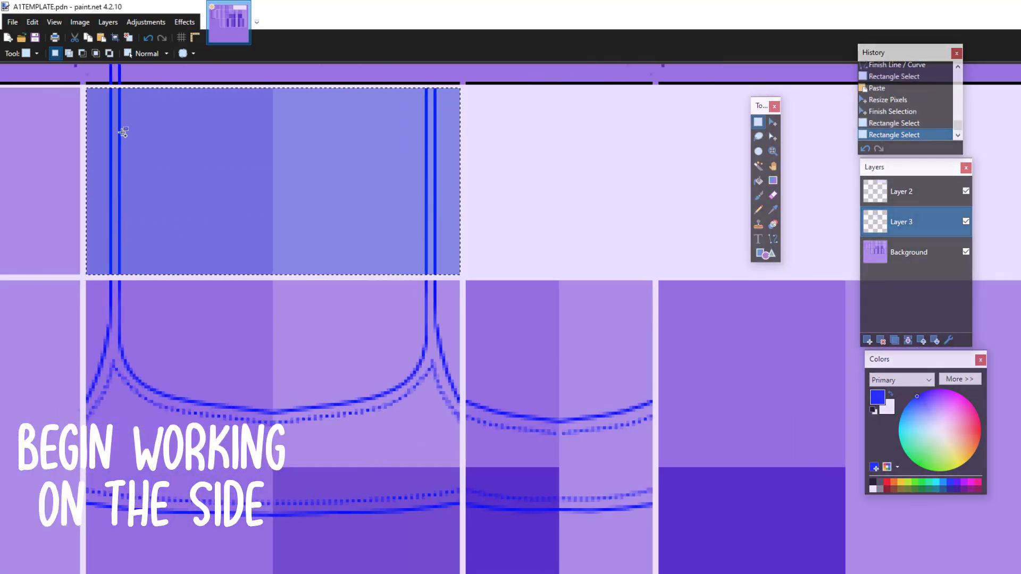
pyautogui.hotkey('ctrl', 'v')
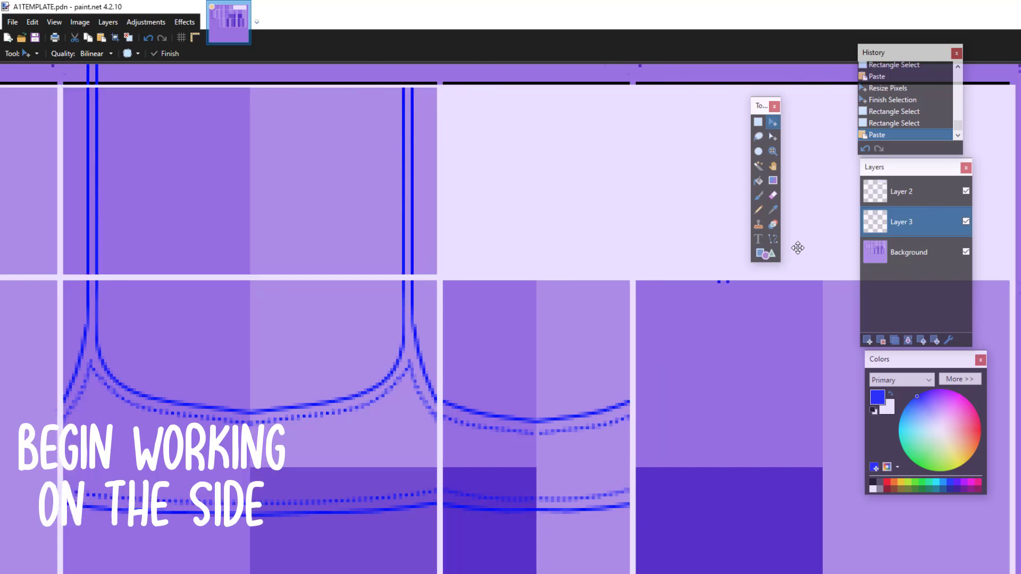
pyautogui.moveTo(754, 243); pyautogui.dragTo(702, 251)
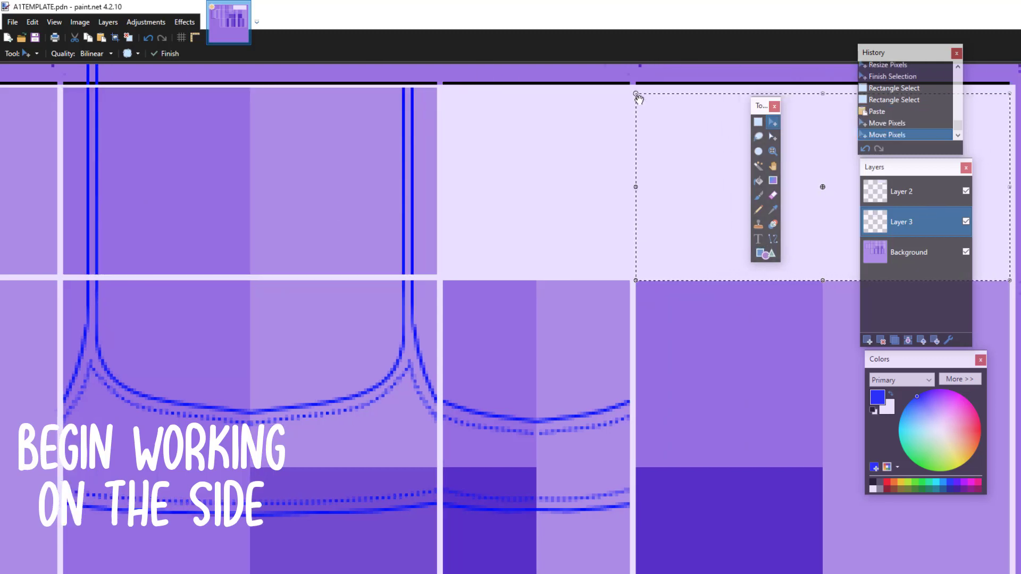
# Step: Move the Colors and Layers windows aside and shift the pasted vertical lines down into the upper part of the back panel
pyautogui.moveTo(925, 359); pyautogui.dragTo(464, 252)
pyautogui.moveTo(889, 168); pyautogui.dragTo(342, 154)
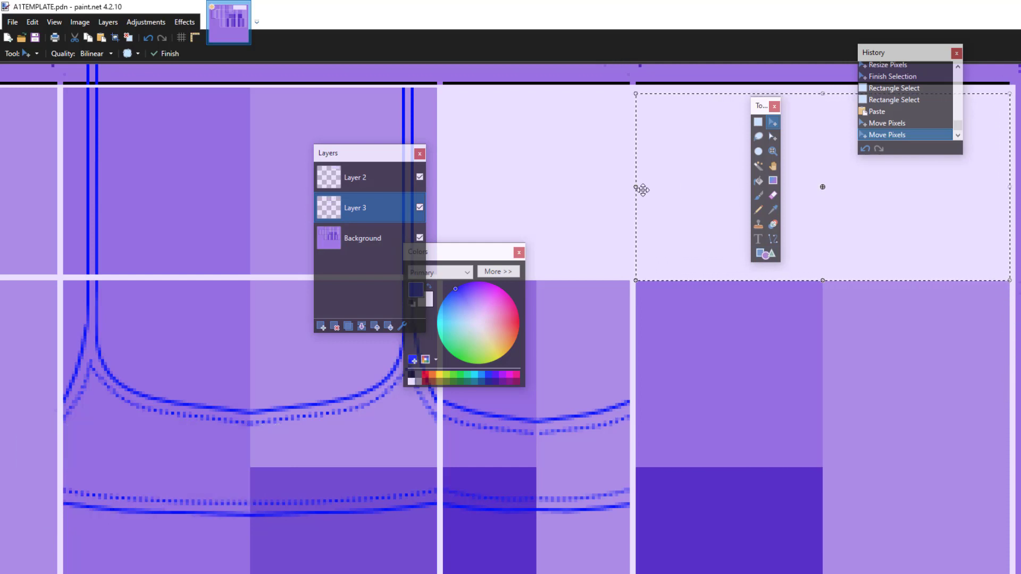
pyautogui.moveTo(866, 215); pyautogui.dragTo(866, 224)
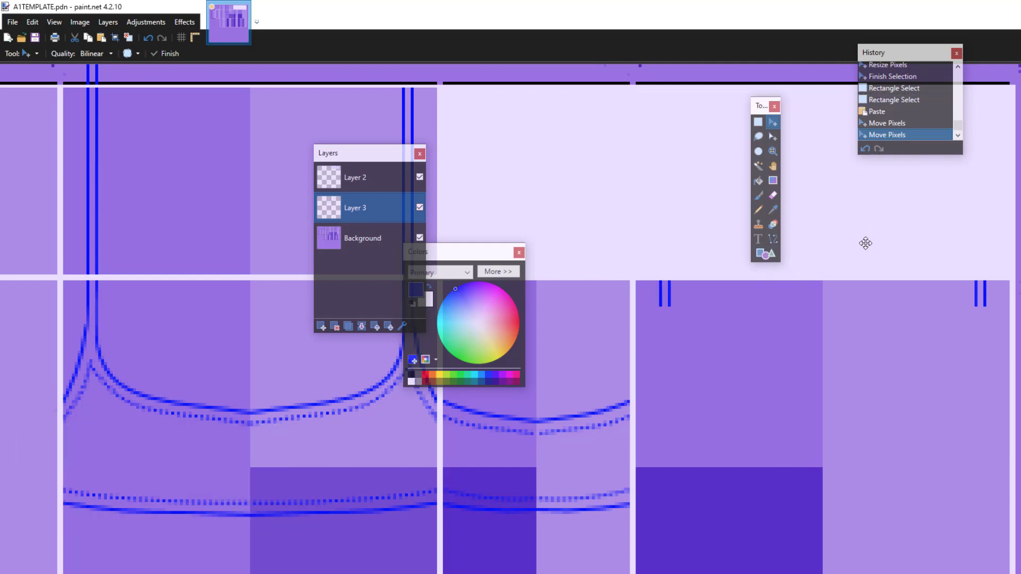
pyautogui.click(759, 121)
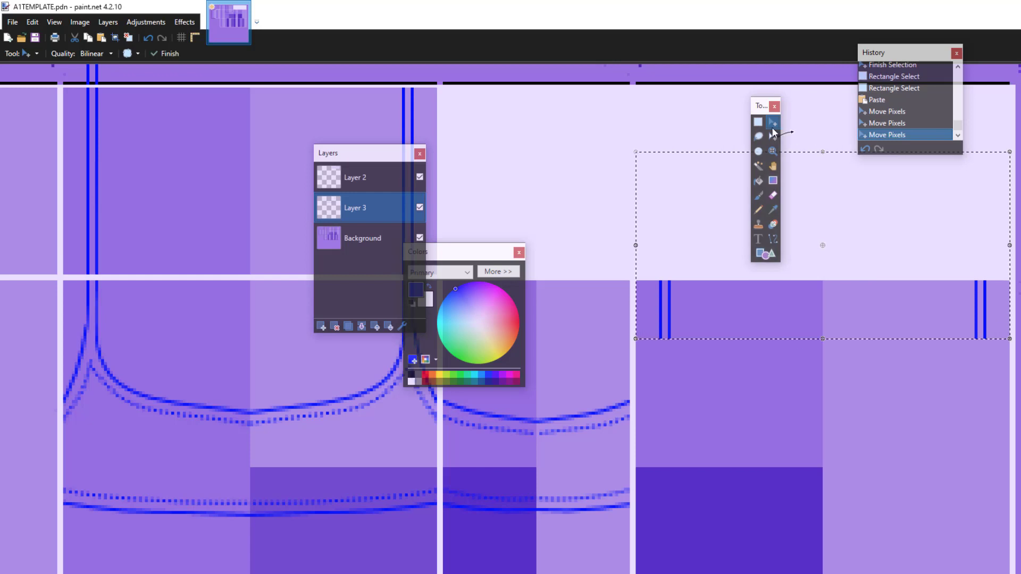
pyautogui.click(637, 443)
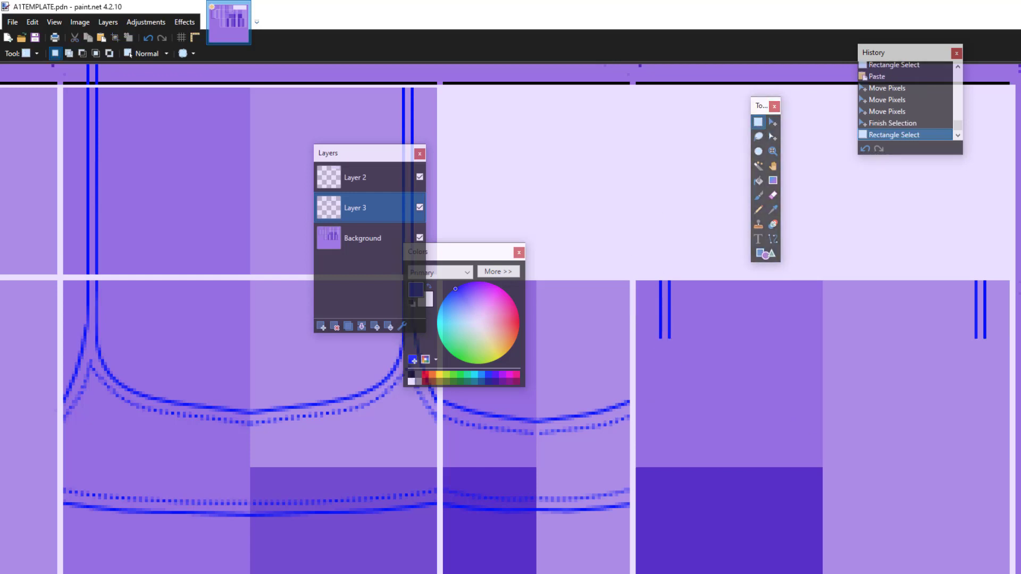
# Step: Close the Colors window and set the Line/Curve tool's dash style to solid
pyautogui.hscroll(3, 510, 425)
pyautogui.click(519, 253)
pyautogui.click(772, 239)
pyautogui.click(249, 54)
pyautogui.click(260, 68)
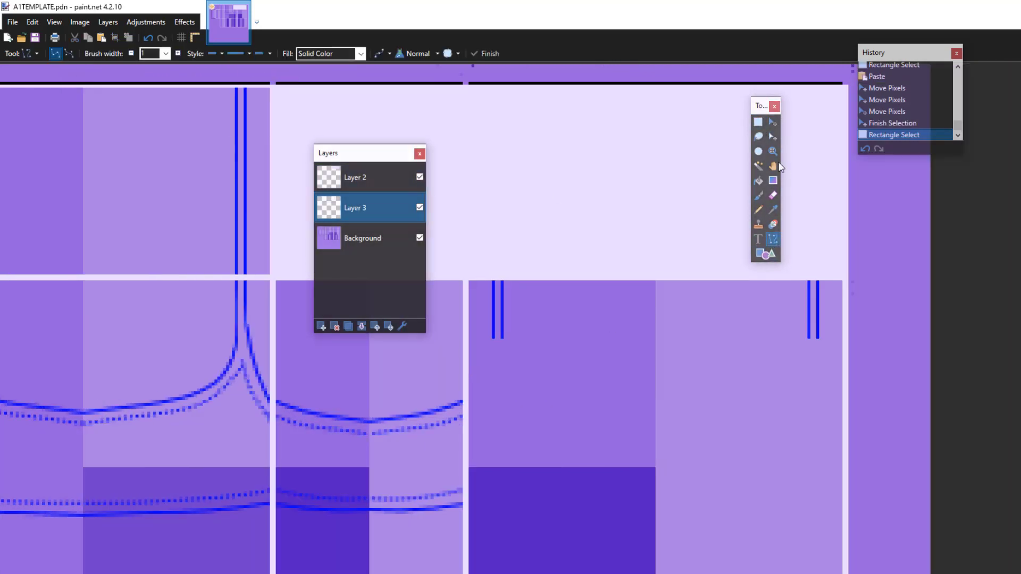
# Step: Draw a solid curve from the back panel's outer left vertical line down to the side panel's upper curve, bending it smoothly
pyautogui.click(773, 152)
pyautogui.click(542, 360)
pyautogui.moveTo(371, 154); pyautogui.dragTo(224, 89)
pyautogui.click(774, 239)
pyautogui.moveTo(464, 309)
pyautogui.mouseDown()
pyautogui.moveTo(451, 367)
pyautogui.moveTo(413, 424)
pyautogui.mouseUp()
pyautogui.moveTo(451, 360); pyautogui.dragTo(455, 364)
pyautogui.moveTo(464, 305); pyautogui.dragTo(465, 305)
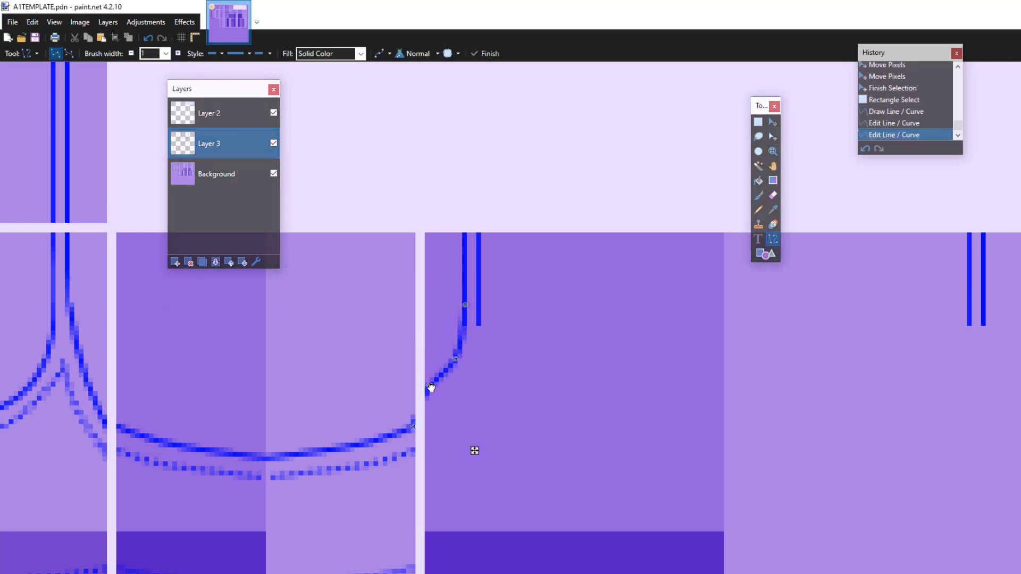
pyautogui.moveTo(431, 388); pyautogui.dragTo(437, 397)
pyautogui.moveTo(454, 361); pyautogui.dragTo(457, 365)
# Step: Draw a sagging solid curve from the lower end of the back panel's inner left vertical line to the panel's middle
pyautogui.moveTo(475, 321)
pyautogui.mouseDown()
pyautogui.moveTo(717, 366)
pyautogui.moveTo(726, 380)
pyautogui.moveTo(477, 321)
pyautogui.mouseUp()
pyautogui.moveTo(548, 338); pyautogui.dragTo(548, 367)
pyautogui.moveTo(641, 359); pyautogui.dragTo(648, 379)
pyautogui.click(758, 122)
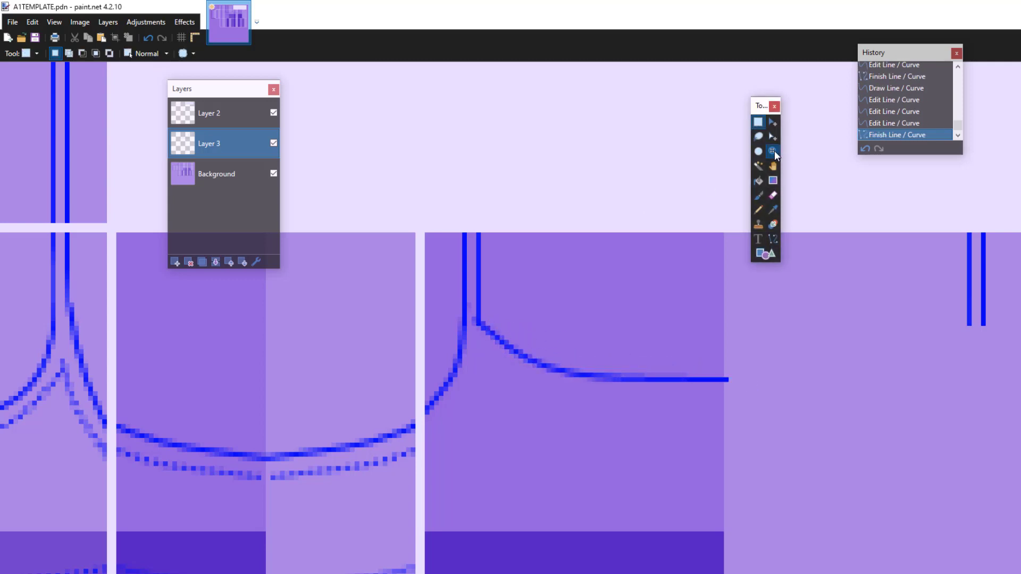
# Step: Draw a slightly sagging solid line continuing the lower outline from the side panel's right edge to the back panel's middle
pyautogui.click(773, 152)
pyautogui.scroll(-5, 461, 424)
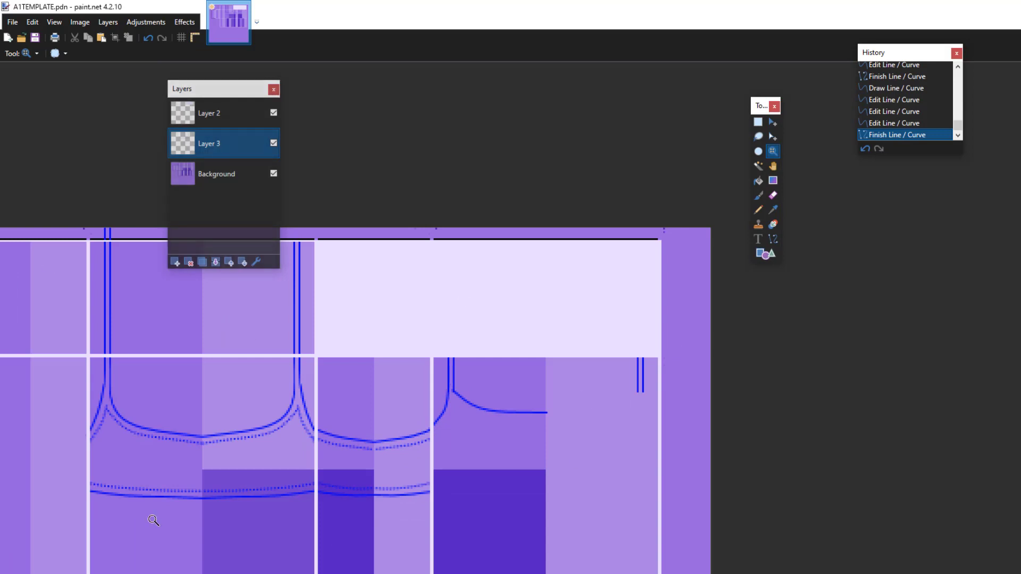
pyautogui.click(564, 476)
pyautogui.press('s')
pyautogui.moveTo(325, 255); pyautogui.dragTo(546, 426)
pyautogui.press('o')
pyautogui.moveTo(373, 522); pyautogui.dragTo(550, 527)
pyautogui.moveTo(393, 523); pyautogui.dragTo(392, 527)
pyautogui.moveTo(471, 526); pyautogui.dragTo(472, 530)
pyautogui.press('Return')
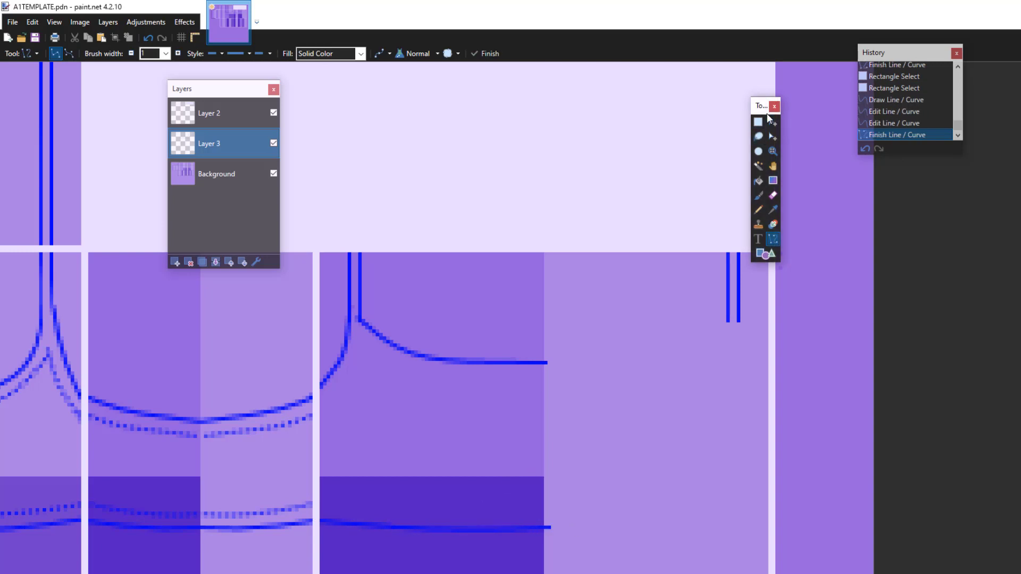
# Step: Copy the back panel's left half with its solid outlines and mirror the copy onto the panel's right half
pyautogui.press('s')
pyautogui.moveTo(320, 255); pyautogui.dragTo(543, 547)
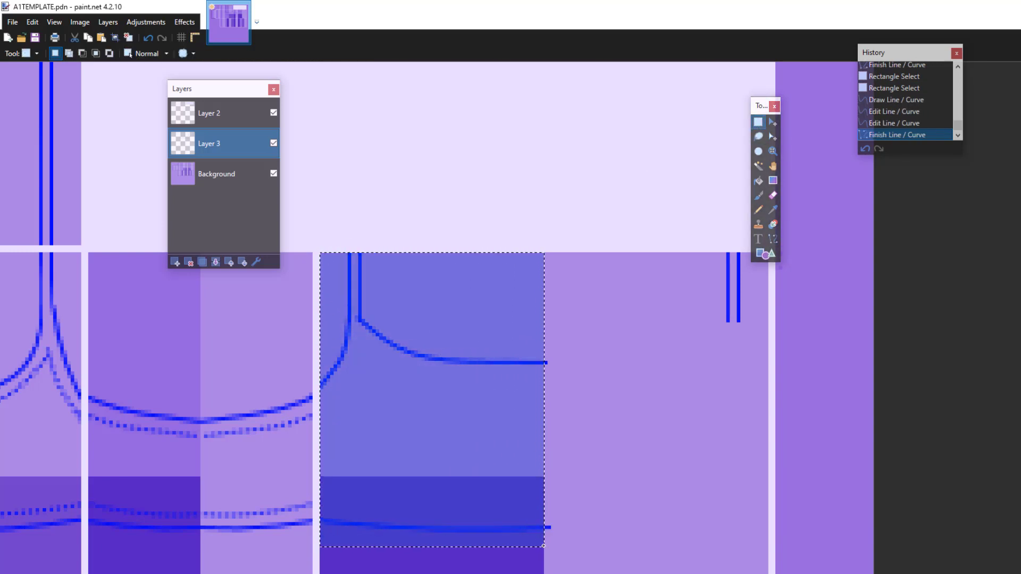
pyautogui.hotkey('ctrl', 'c')
pyautogui.hotkey('ctrl', 'v')
pyautogui.moveTo(318, 397); pyautogui.dragTo(772, 381)
pyautogui.hotkey('ctrl', 'd')
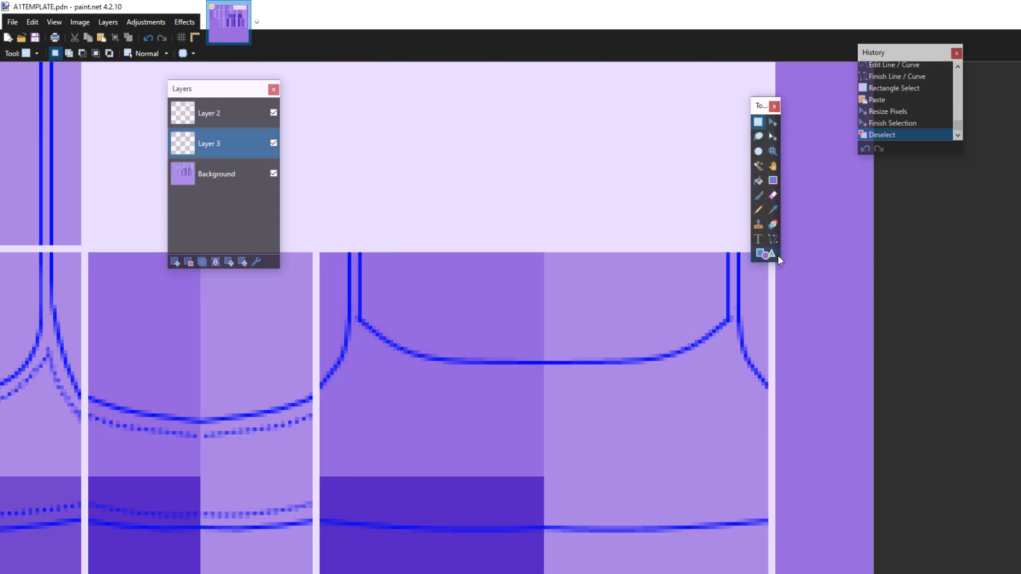
# Step: Switch the Line/Curve tool to a dotted style and draw a stitch curve just below the back panel's left armhole outline
pyautogui.click(773, 239)
pyautogui.click(248, 54)
pyautogui.click(263, 96)
pyautogui.moveTo(314, 416)
pyautogui.mouseDown()
pyautogui.moveTo(356, 335)
pyautogui.moveTo(336, 393)
pyautogui.mouseUp()
pyautogui.moveTo(315, 415); pyautogui.dragTo(313, 415)
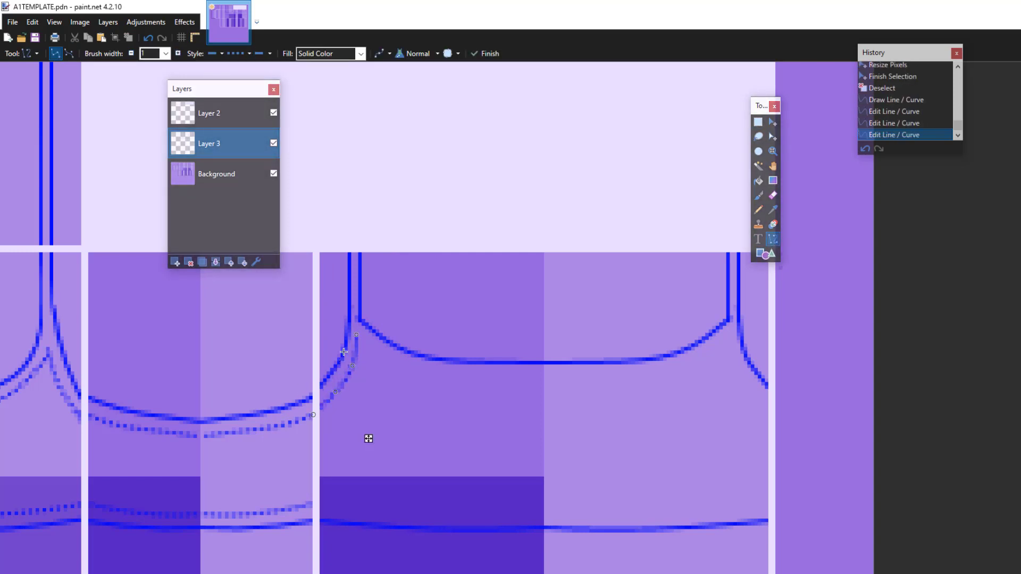
pyautogui.moveTo(359, 339); pyautogui.dragTo(360, 339)
pyautogui.moveTo(336, 392); pyautogui.dragTo(333, 391)
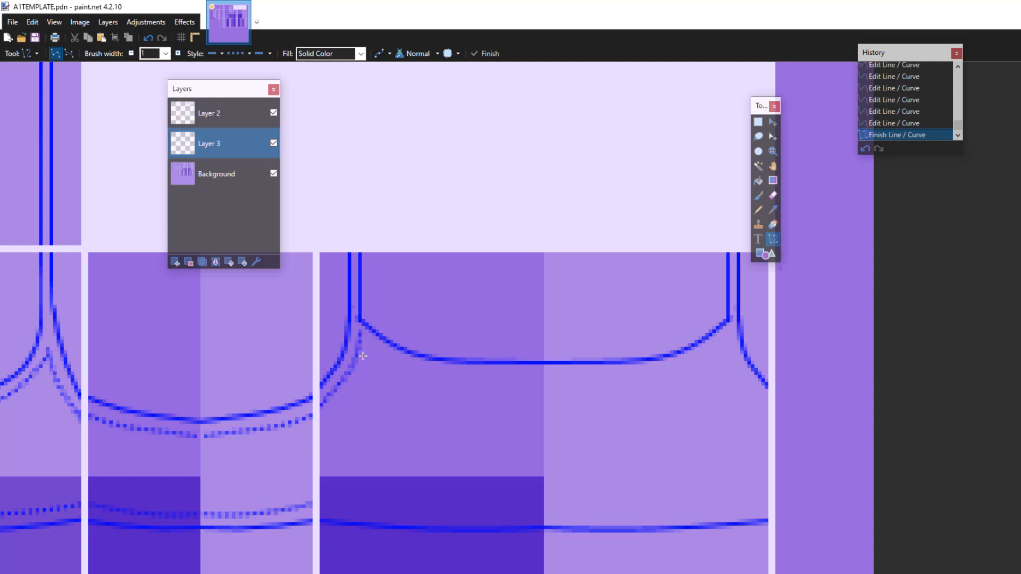
# Step: Draw a dotted stitch curve below the back panel's neckline, from the left strap to the panel's middle
pyautogui.moveTo(361, 334); pyautogui.dragTo(544, 378)
pyautogui.moveTo(417, 349); pyautogui.dragTo(410, 366)
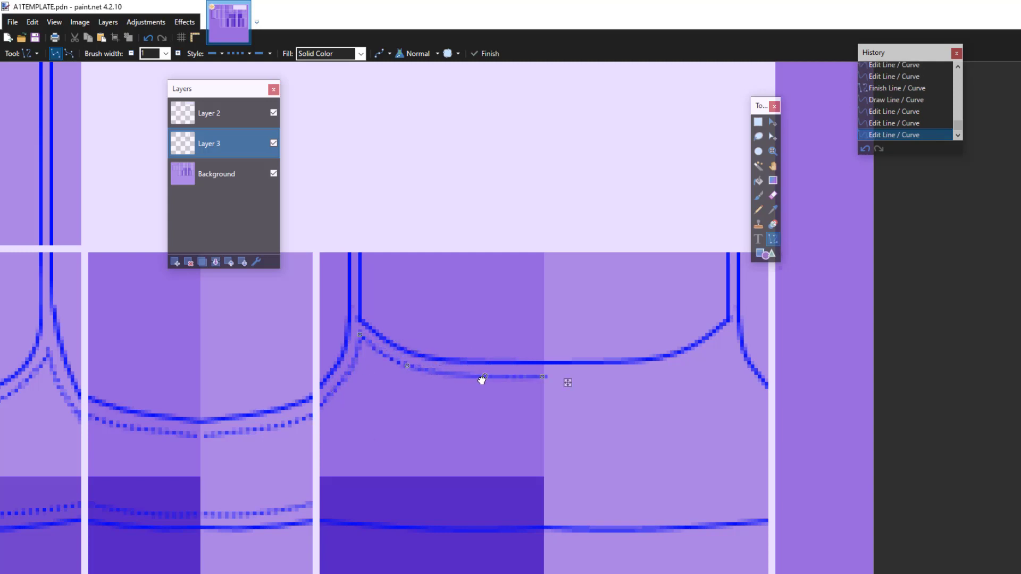
pyautogui.moveTo(482, 381); pyautogui.dragTo(481, 380)
pyautogui.click(327, 438)
# Step: Draw a slightly sagging dotted stitch line above the back panel's hem, from its left edge to the middle
pyautogui.moveTo(544, 511); pyautogui.dragTo(542, 517)
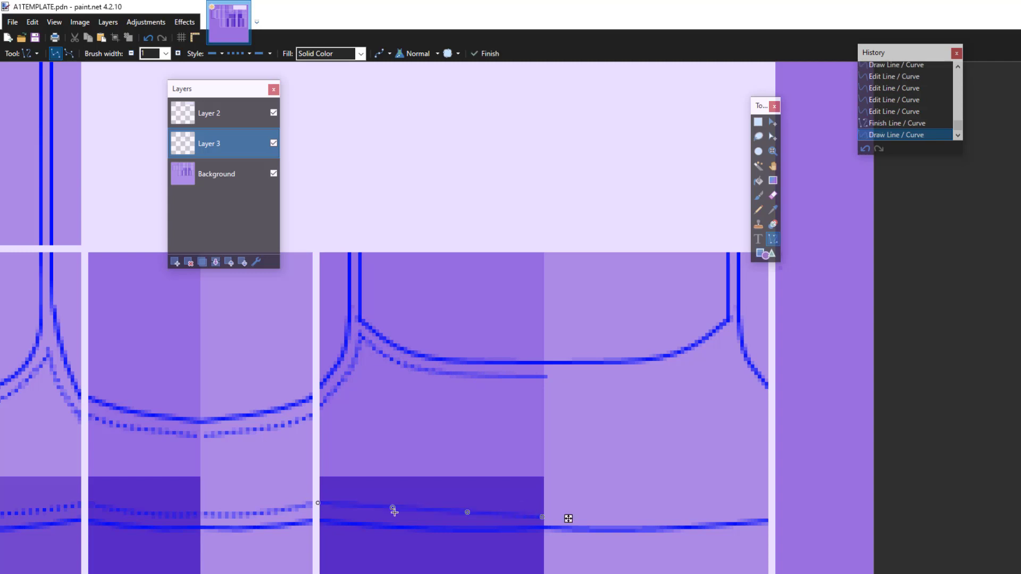
pyautogui.moveTo(383, 511); pyautogui.dragTo(382, 512)
pyautogui.moveTo(467, 512); pyautogui.dragTo(469, 518)
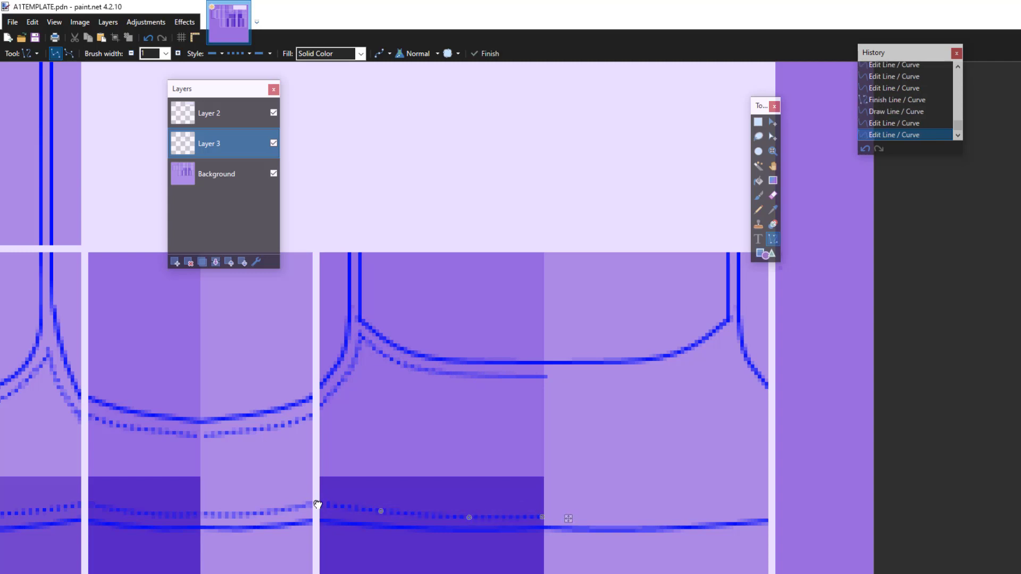
pyautogui.click(563, 221)
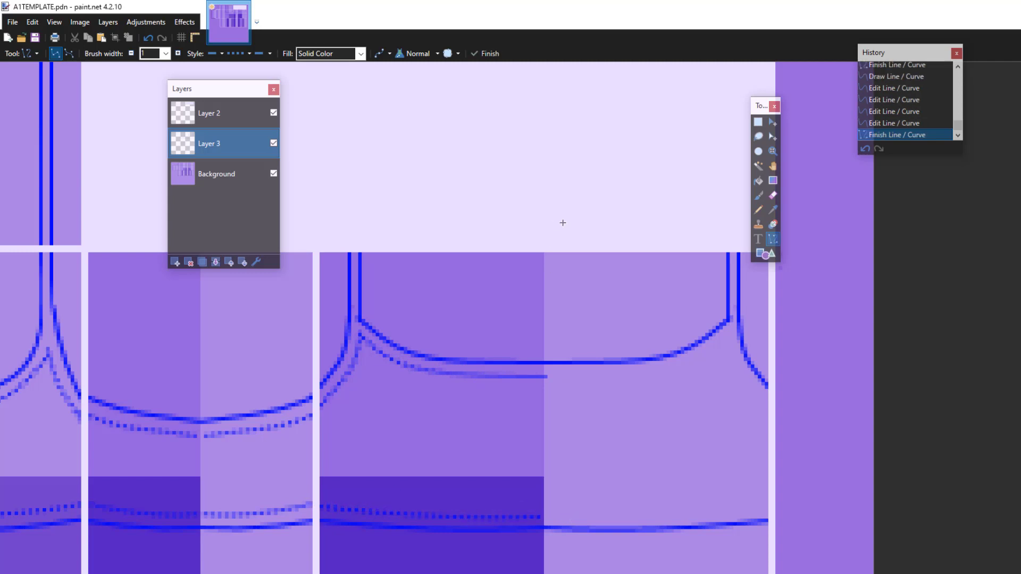
# Step: Copy the back panel's left half, including the stitch lines, and mirror it onto the panel's right half
pyautogui.click(758, 122)
pyautogui.moveTo(327, 274); pyautogui.dragTo(480, 488)
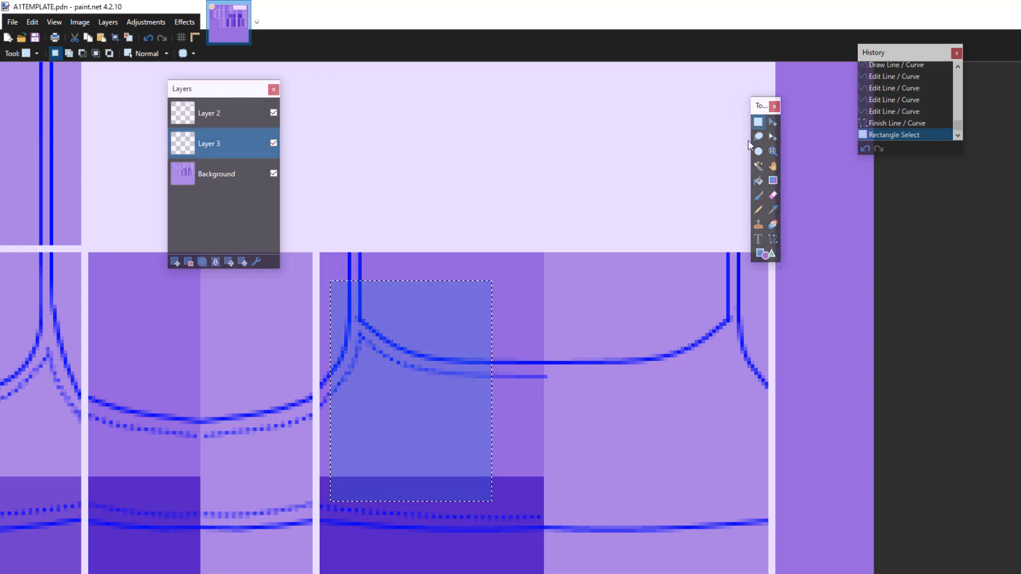
pyautogui.click(335, 276)
pyautogui.moveTo(320, 253); pyautogui.dragTo(543, 560)
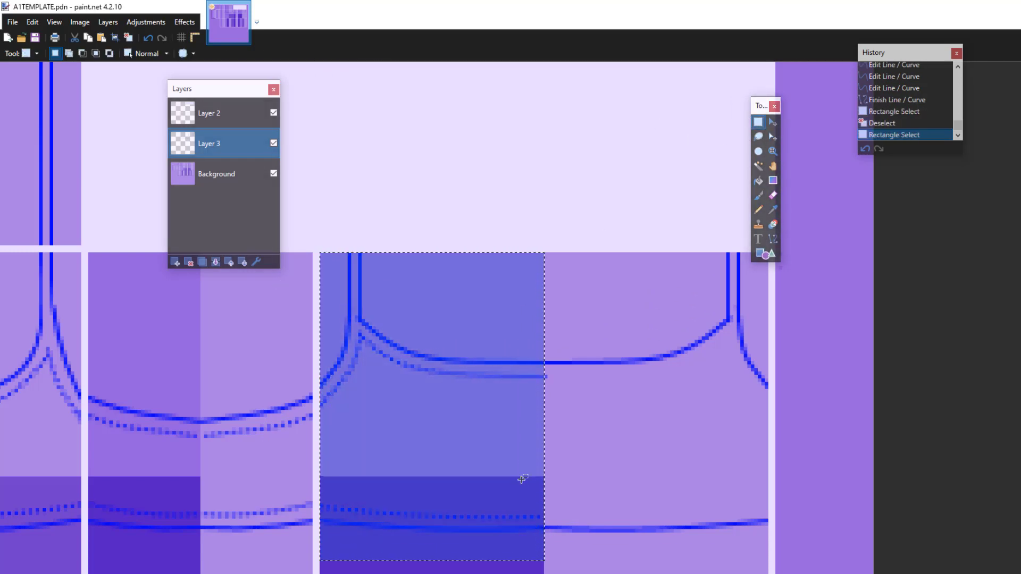
pyautogui.hotkey('ctrl', 'c')
pyautogui.hotkey('ctrl', 'v')
pyautogui.moveTo(548, 420); pyautogui.dragTo(772, 420)
pyautogui.click(758, 121)
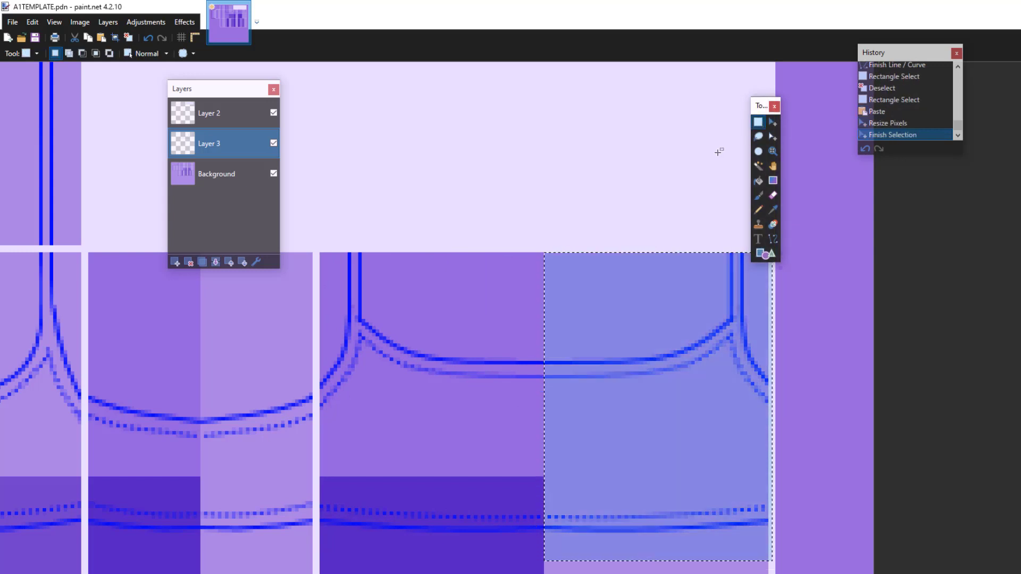
# Step: Examine the outlines and stitch lines across the front, side and back panels of the whole template
pyautogui.click(719, 151)
pyautogui.click(773, 151)
pyautogui.rightClick(488, 425)
pyautogui.rightClick(489, 425)
pyautogui.moveTo(251, 94); pyautogui.dragTo(737, 93)
pyautogui.click(317, 453)
pyautogui.click(368, 505)
pyautogui.rightClick(370, 473)
pyautogui.rightClick(369, 473)
pyautogui.rightClick(370, 473)
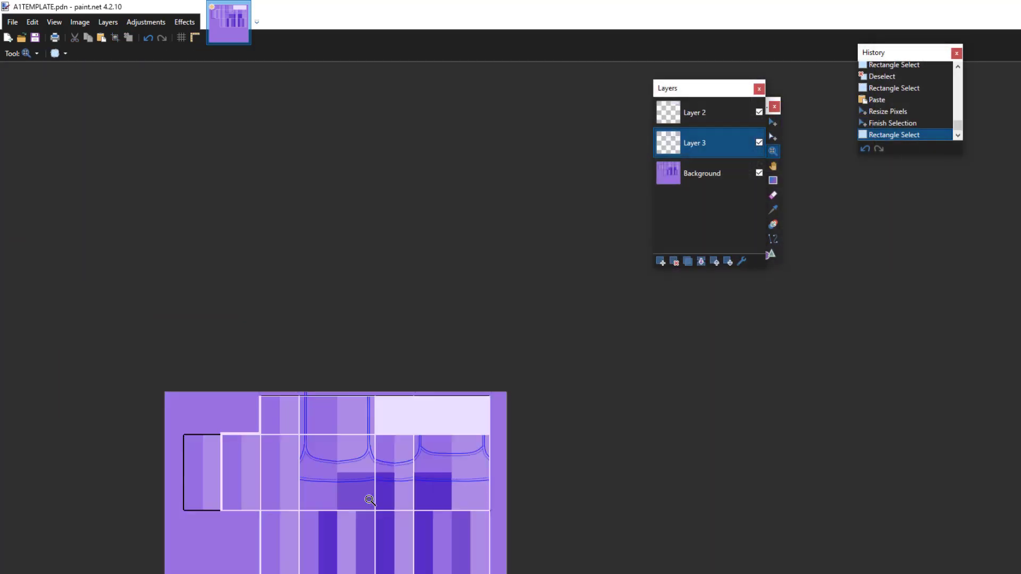
pyautogui.click(369, 523)
pyautogui.click(369, 523)
pyautogui.rightClick(429, 400)
pyautogui.rightClick(429, 400)
pyautogui.click(436, 360)
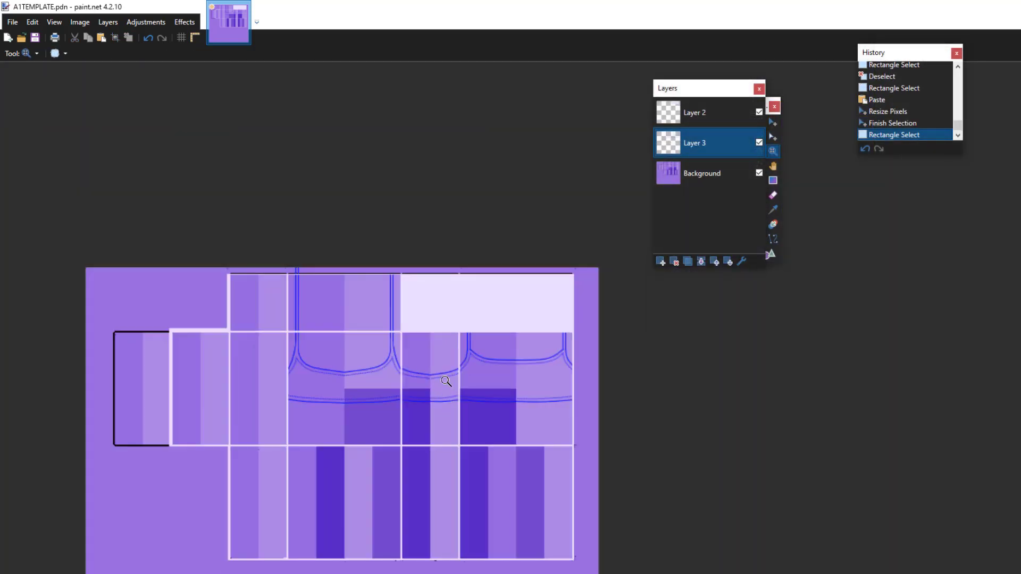
pyautogui.click(358, 424)
pyautogui.moveTo(705, 89); pyautogui.dragTo(577, 49)
pyautogui.click(758, 122)
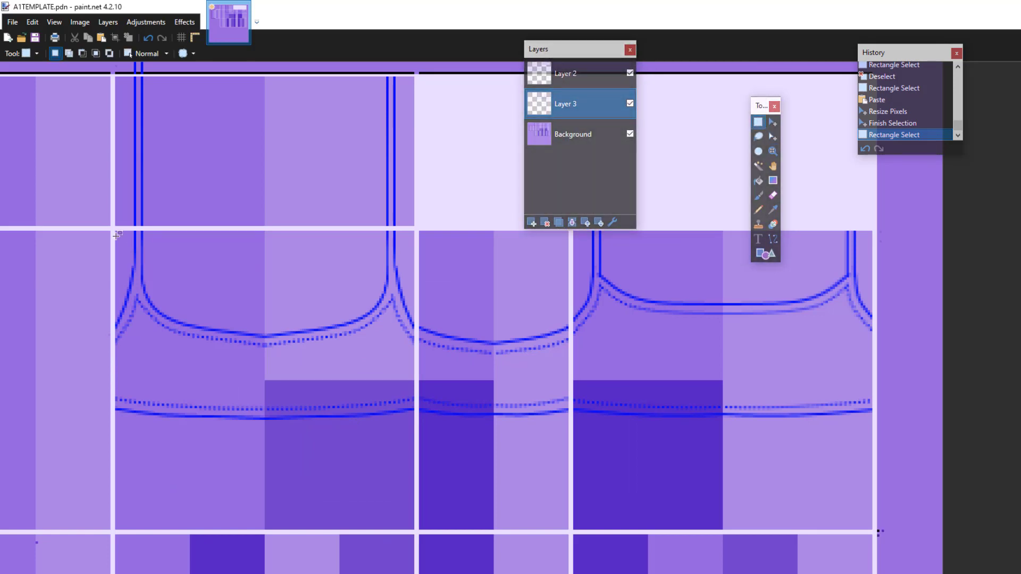
pyautogui.moveTo(115, 235); pyautogui.dragTo(618, 399)
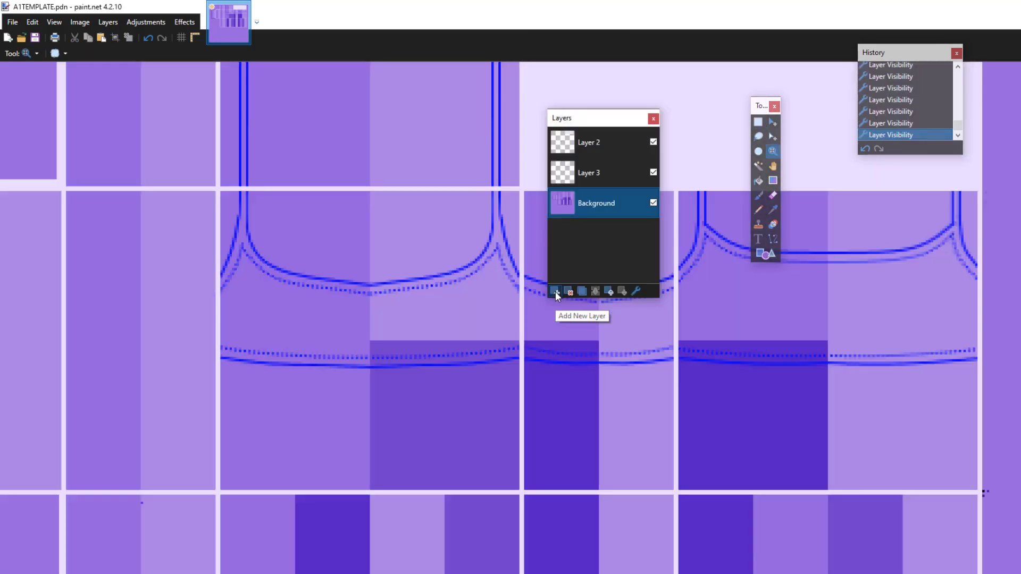
# Step: Add a new layer directly above the Background and set the primary color to pale lilac F1D3FF
pyautogui.click(556, 292)
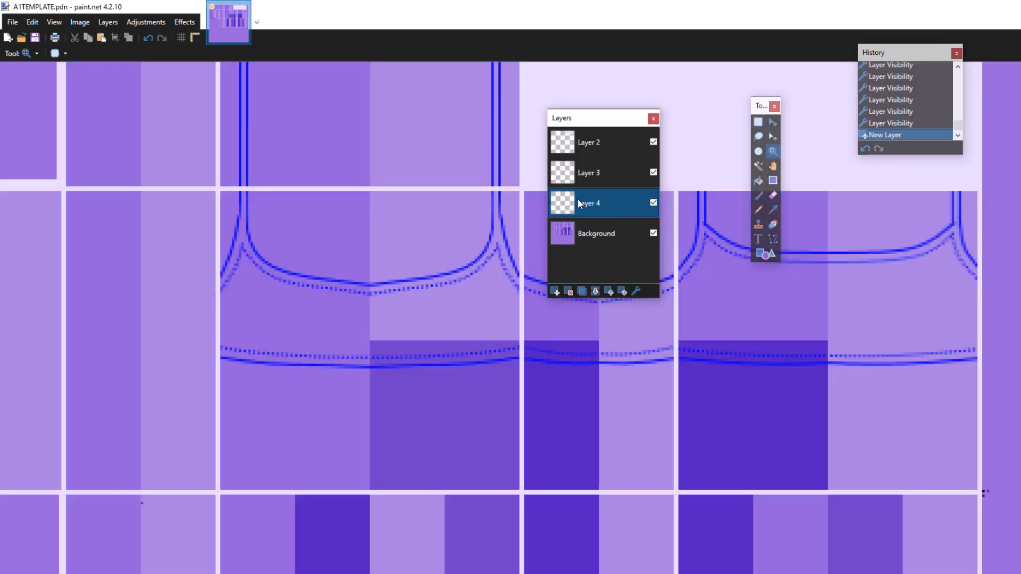
pyautogui.moveTo(1018, 319); pyautogui.dragTo(363, 154)
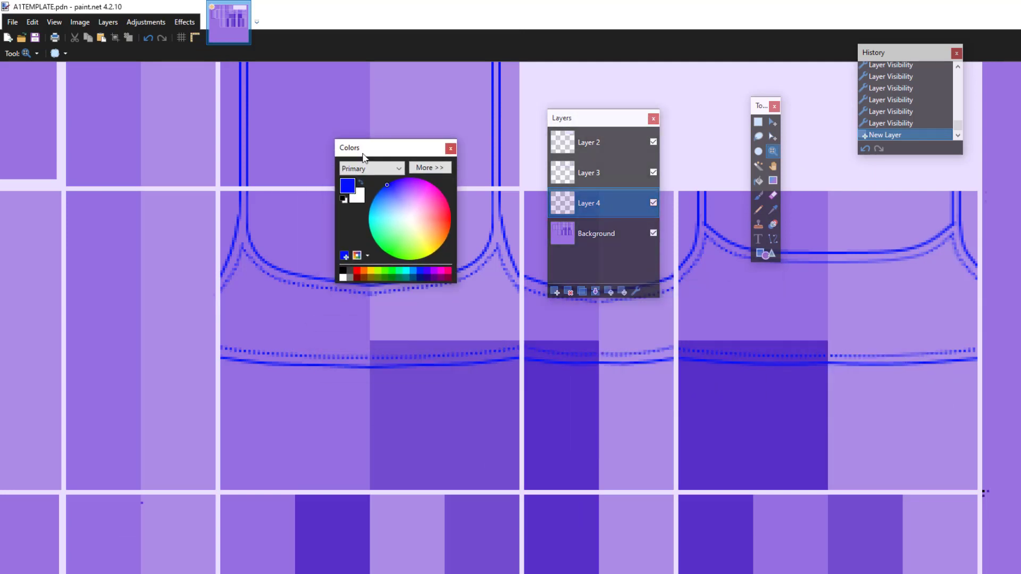
pyautogui.click(430, 167)
pyautogui.moveTo(413, 206); pyautogui.dragTo(413, 209)
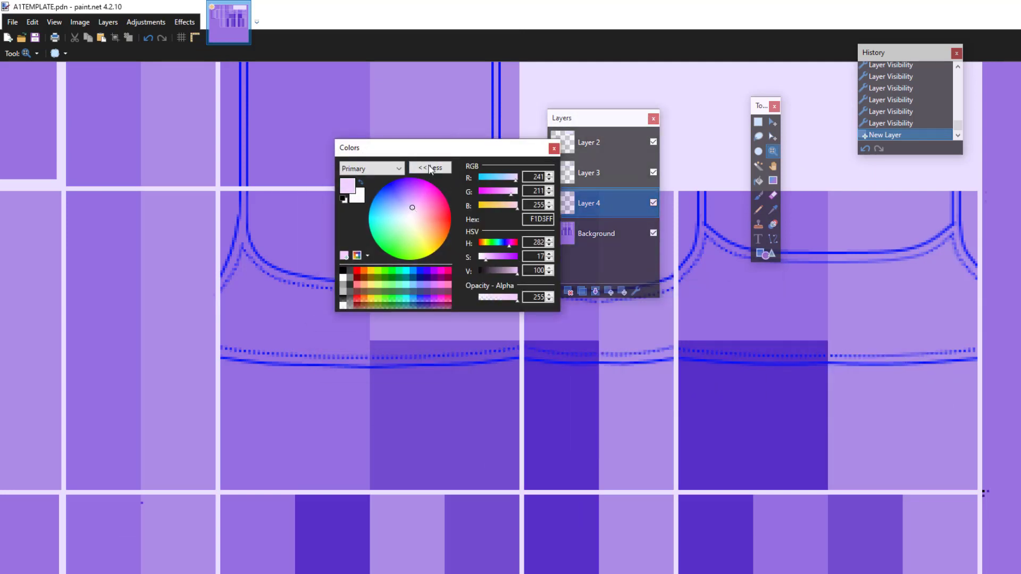
pyautogui.click(409, 168)
pyautogui.moveTo(367, 148); pyautogui.dragTo(902, 178)
# Step: Paint the shirt base along the front panel's left strap with the Paintbrush at width 7
pyautogui.click(287, 247)
pyautogui.click(758, 196)
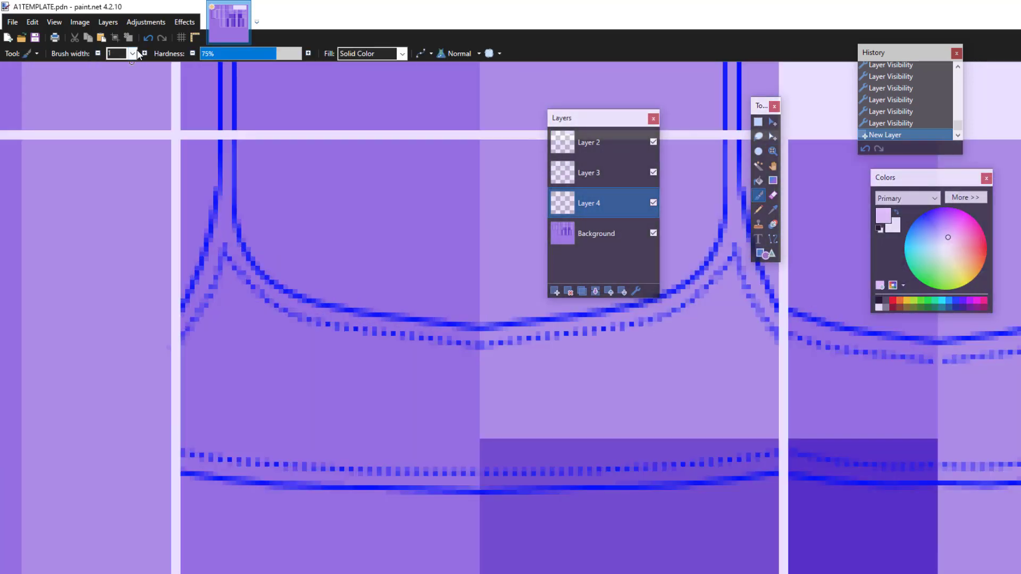
pyautogui.click(132, 53)
pyautogui.click(127, 127)
pyautogui.moveTo(658, 117); pyautogui.dragTo(1001, 121)
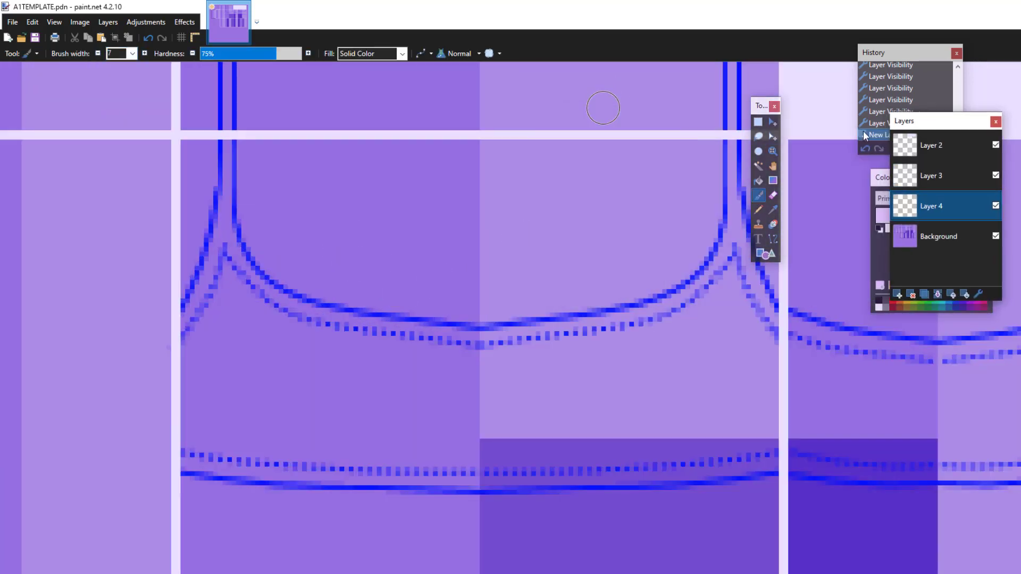
pyautogui.moveTo(229, 142)
pyautogui.mouseDown()
pyautogui.moveTo(187, 451)
pyautogui.moveTo(478, 481)
pyautogui.moveTo(475, 333)
pyautogui.moveTo(223, 287)
pyautogui.moveTo(267, 301)
pyautogui.moveTo(201, 447)
pyautogui.moveTo(454, 433)
pyautogui.moveTo(234, 292)
pyautogui.mouseUp()
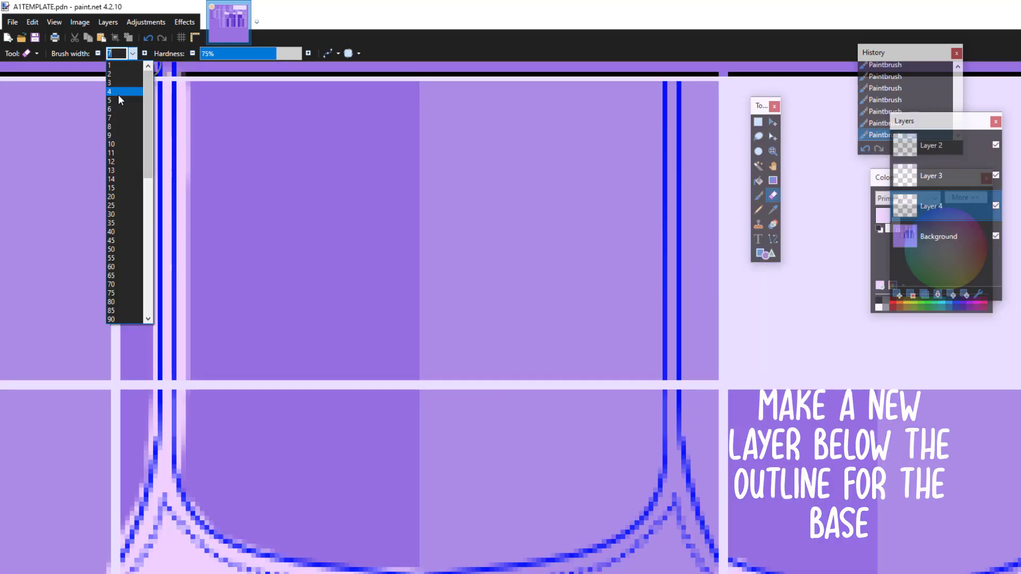
# Step: Erase the excess paint beside the front panel's left strap with the Eraser at width 4 and 30% hardness
pyautogui.click(120, 100)
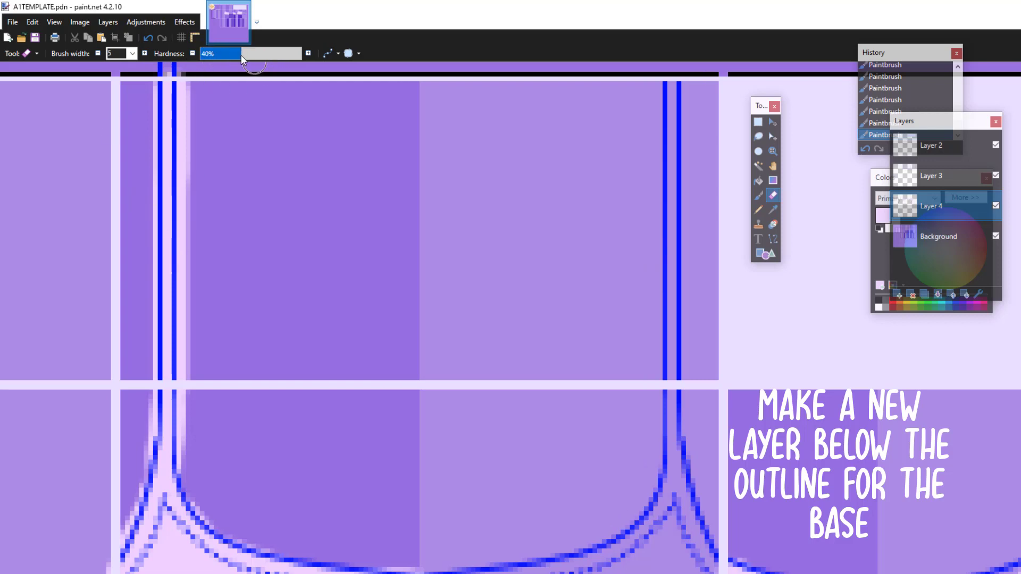
pyautogui.click(132, 54)
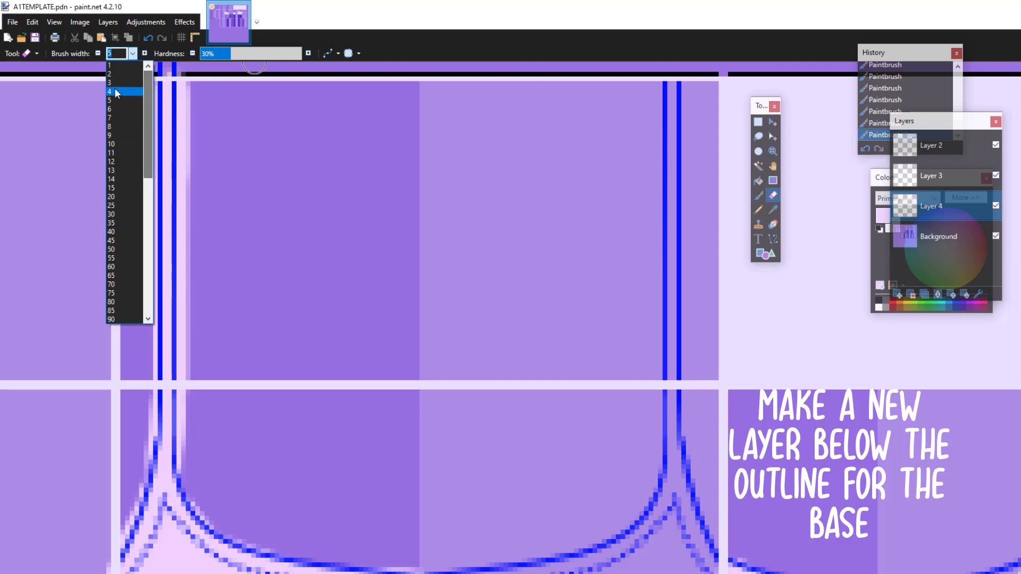
pyautogui.click(119, 72)
pyautogui.click(133, 53)
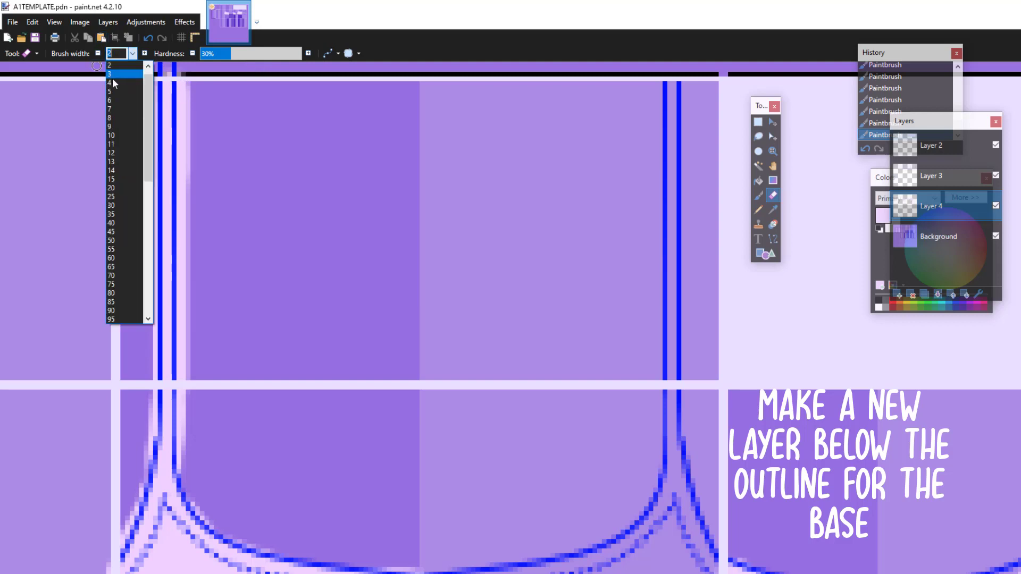
pyautogui.click(118, 91)
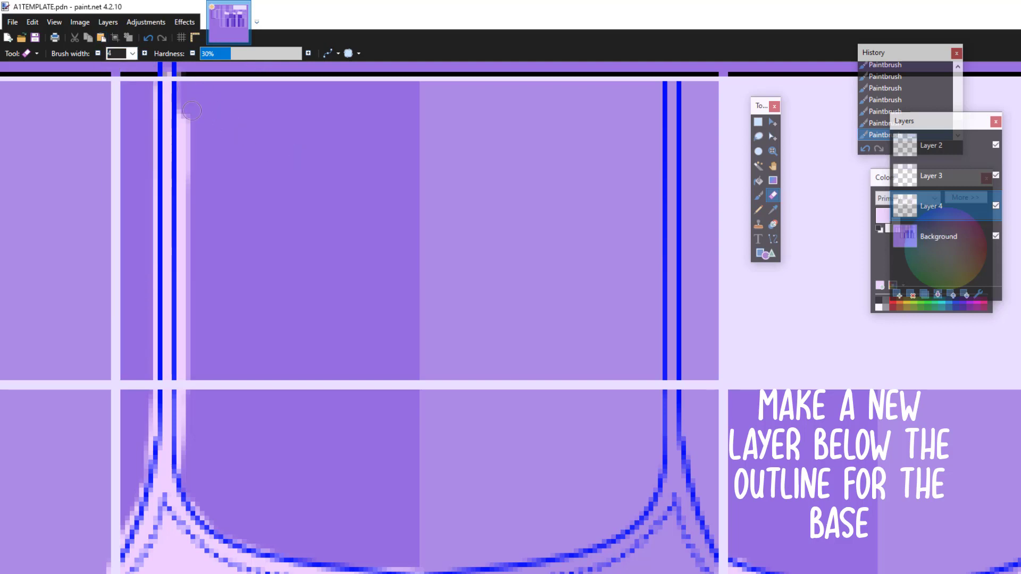
pyautogui.moveTo(189, 116); pyautogui.dragTo(187, 140)
pyautogui.moveTo(186, 231); pyautogui.dragTo(184, 339)
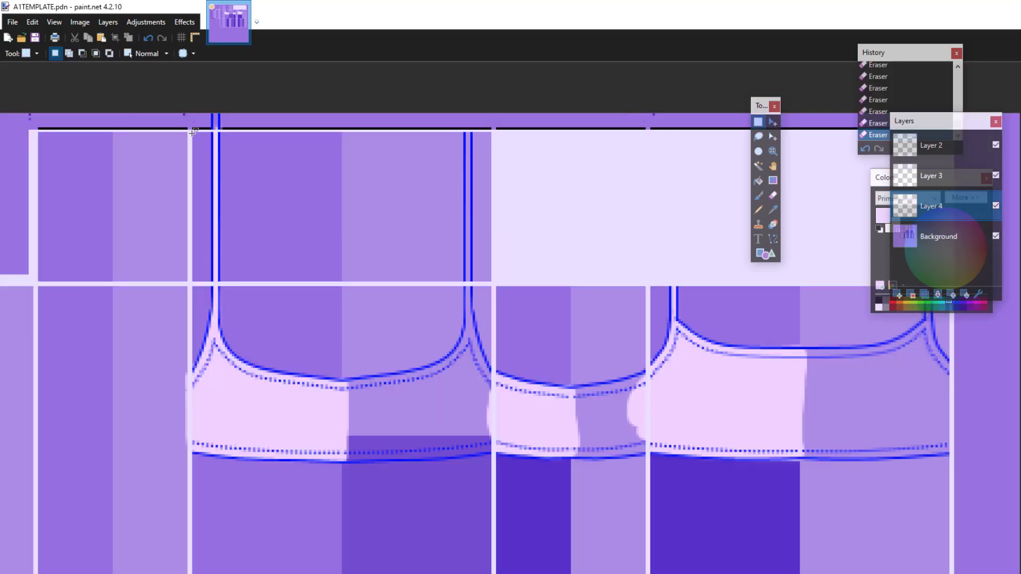
# Step: Mirror the painted base from the front panel's left half onto its right half and select the side panel's left half
pyautogui.moveTo(210, 161); pyautogui.dragTo(342, 503)
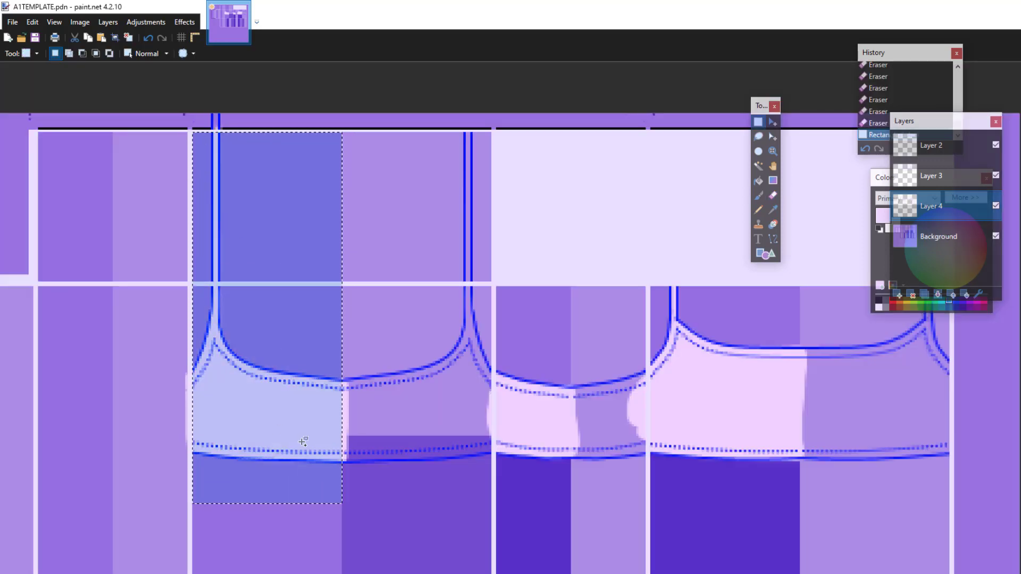
pyautogui.hotkey('ctrl', 'v')
pyautogui.moveTo(197, 320); pyautogui.dragTo(347, 320)
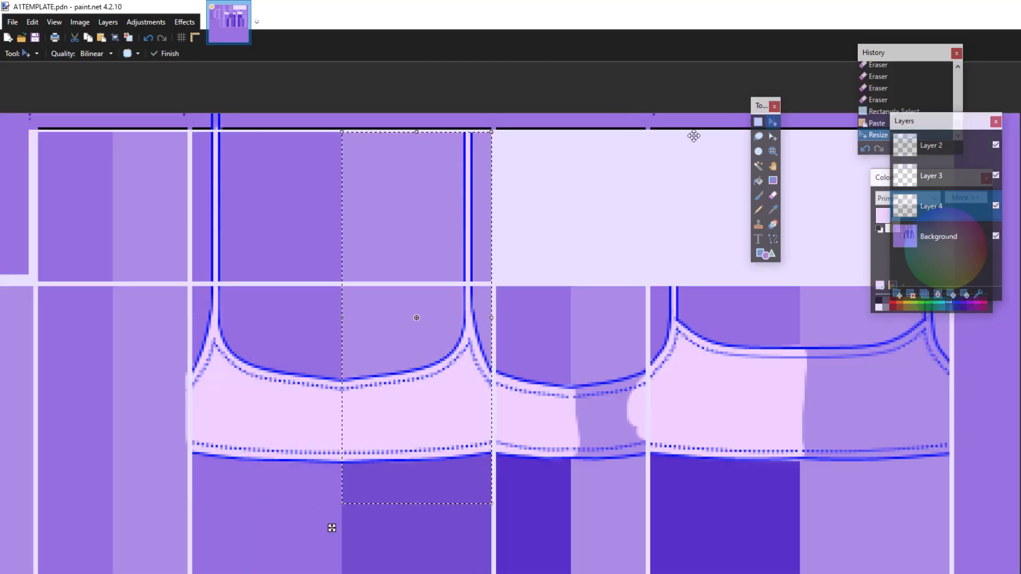
pyautogui.press('s')
pyautogui.click(518, 249)
pyautogui.moveTo(497, 286); pyautogui.dragTo(572, 487)
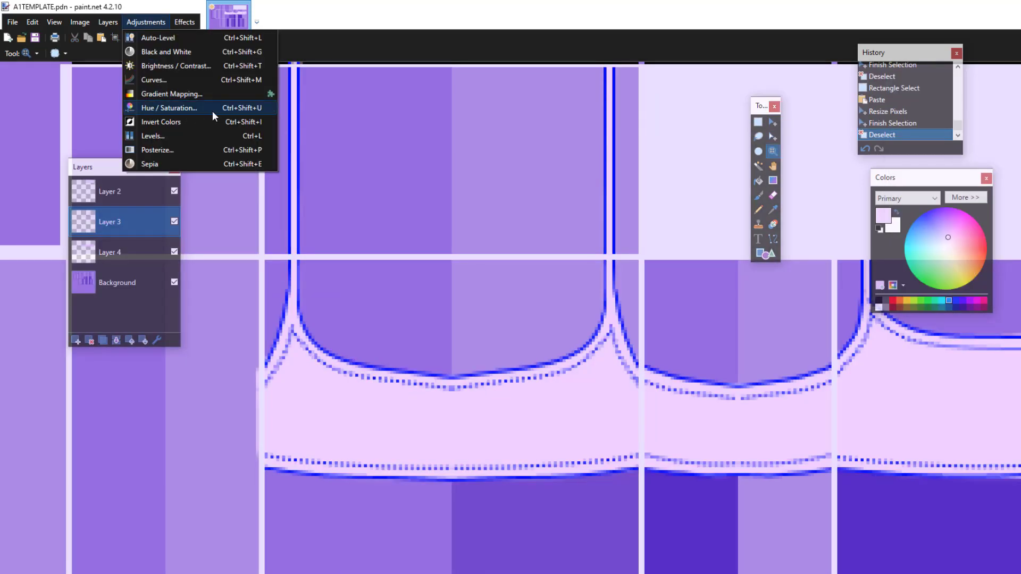
# Step: Recolor the outlines on Layer 3 with Hue / Saturation, using hue 72, saturation 64 and a raised lightness
pyautogui.click(212, 112)
pyautogui.moveTo(546, 244); pyautogui.dragTo(452, 137)
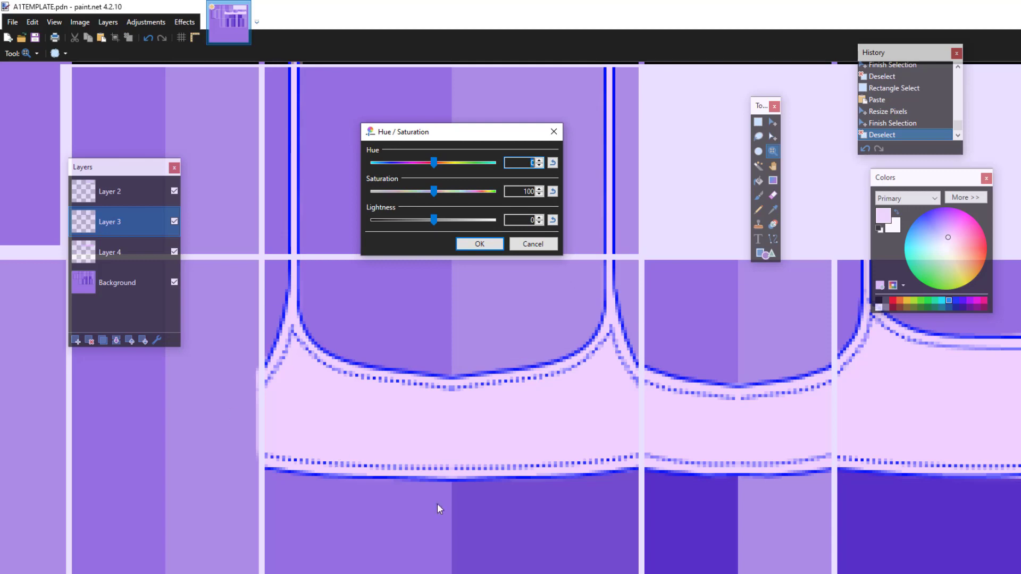
pyautogui.moveTo(416, 169); pyautogui.dragTo(455, 183)
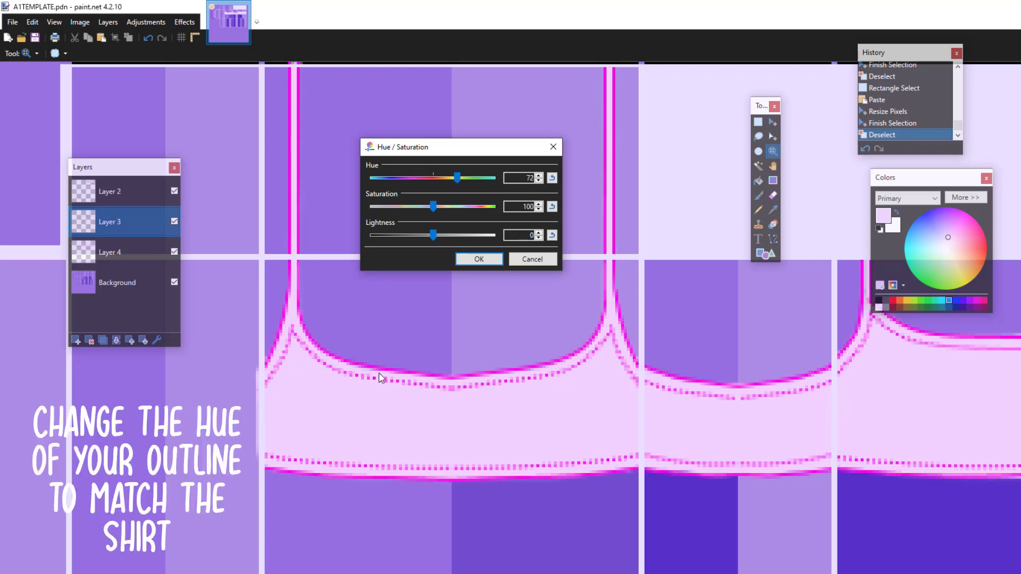
pyautogui.moveTo(478, 154); pyautogui.dragTo(486, 165)
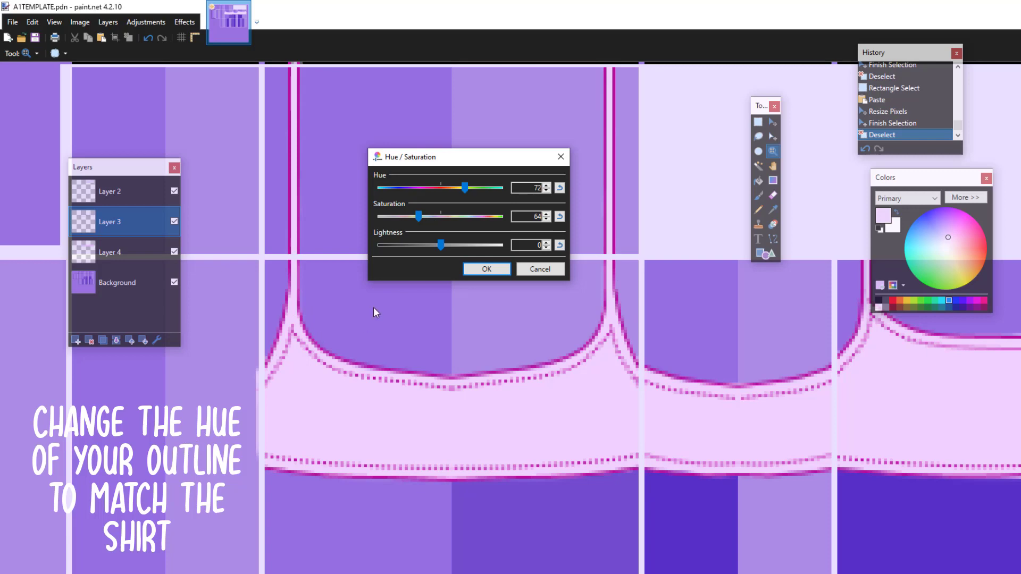
pyautogui.moveTo(444, 246); pyautogui.dragTo(474, 248)
pyautogui.click(482, 271)
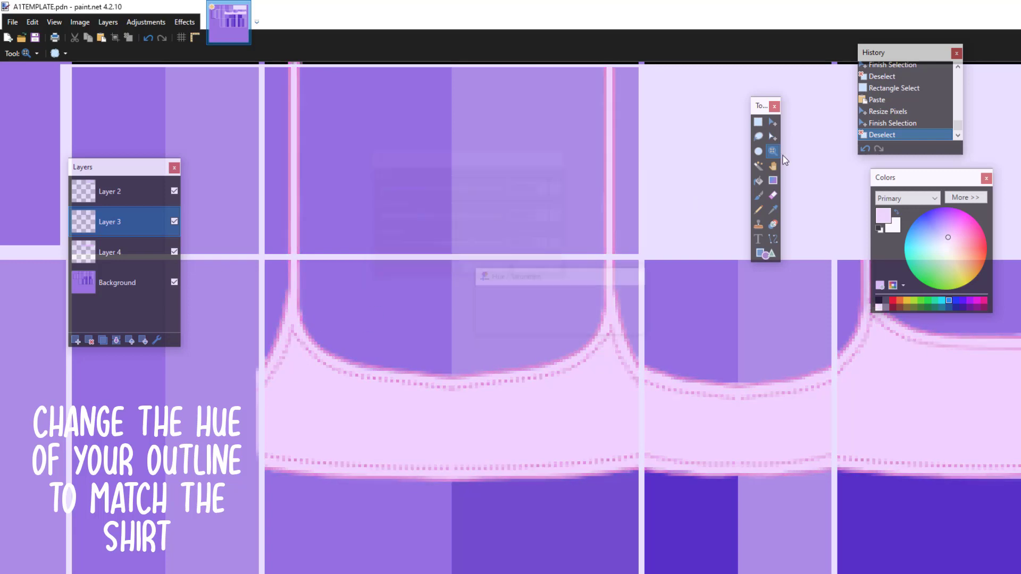
pyautogui.scroll(-5, 498, 372)
pyautogui.scroll(3, 627, 372)
pyautogui.scroll(3, 253, 230)
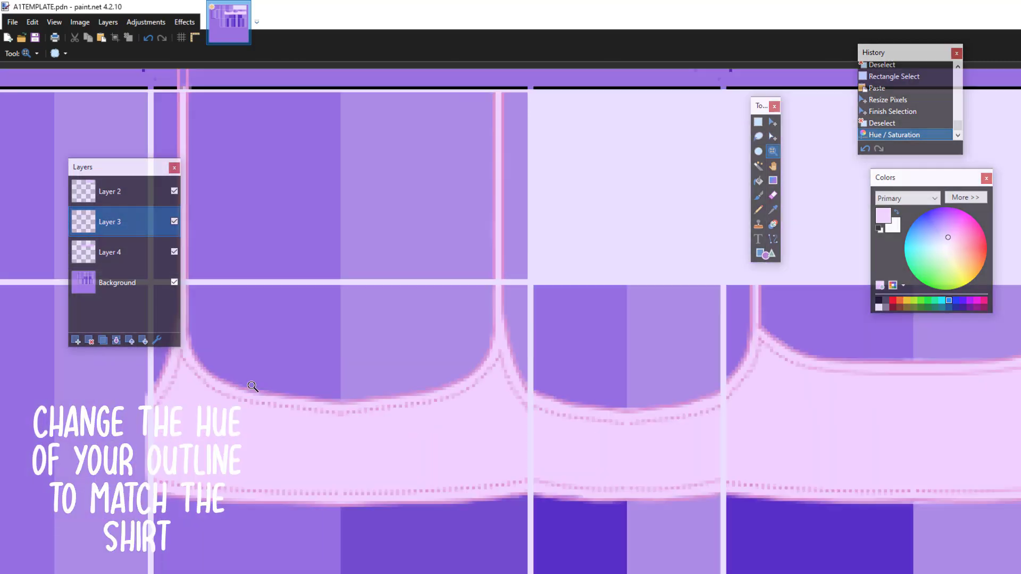
pyautogui.scroll(-5, 207, 426)
pyautogui.scroll(4, 208, 427)
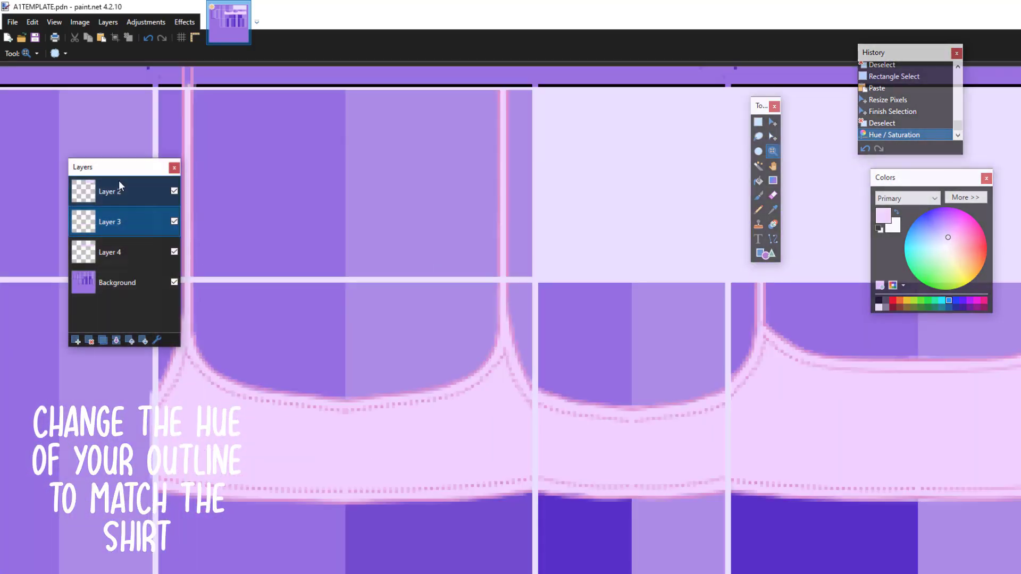
# Step: Duplicate the outline layer, Layer 3
pyautogui.moveTo(109, 167); pyautogui.dragTo(566, 104)
pyautogui.scroll(-2, 544, 424)
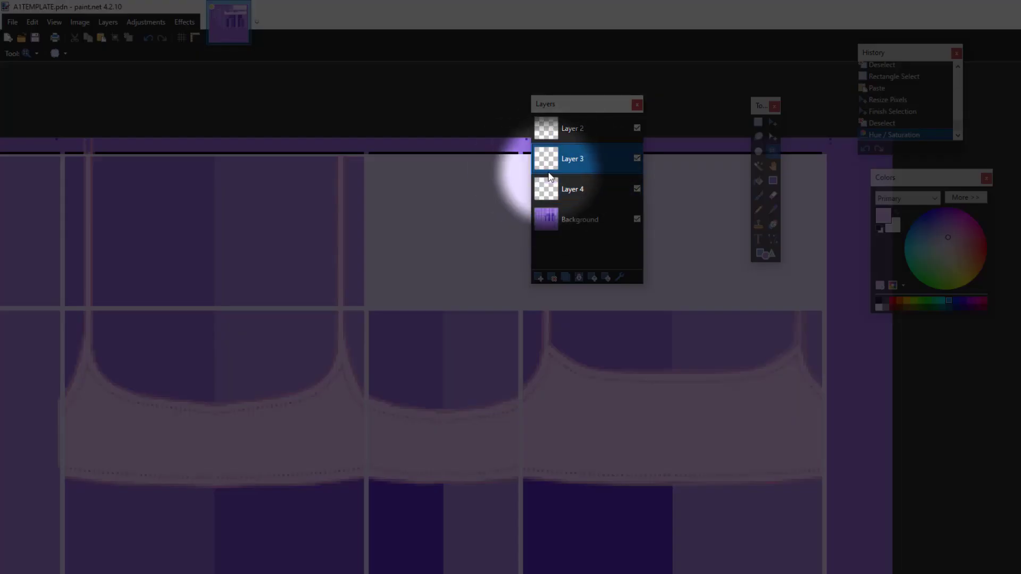
pyautogui.click(566, 278)
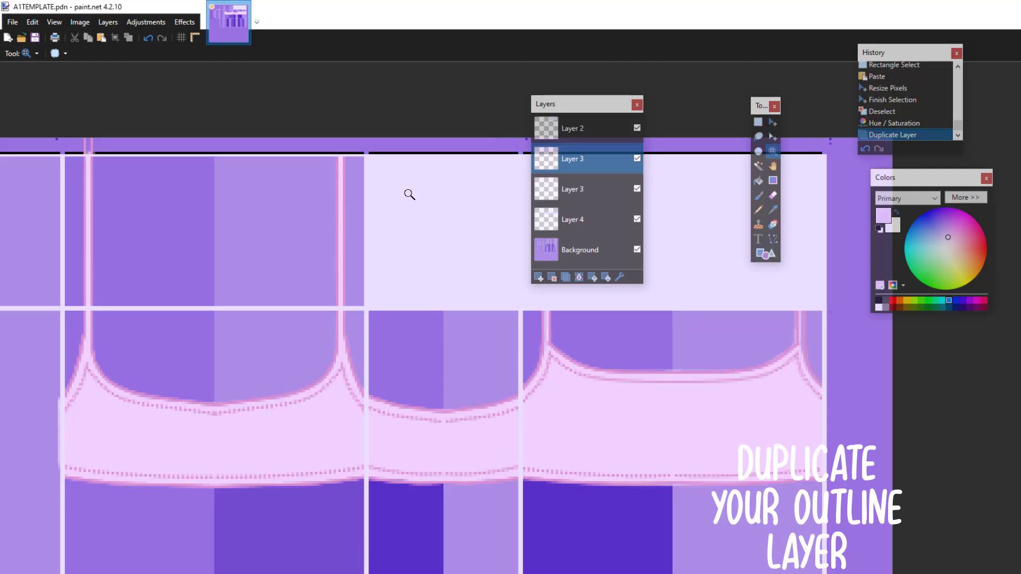
# Step: Compare the two outline copies and toggle layer visibility off and on to check the artwork
pyautogui.click(567, 190)
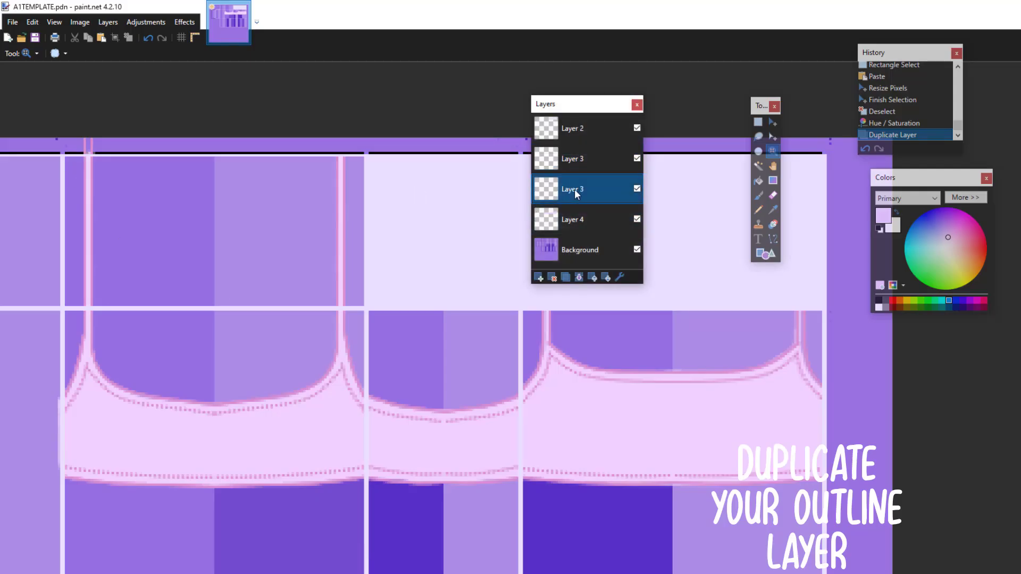
pyautogui.click(579, 166)
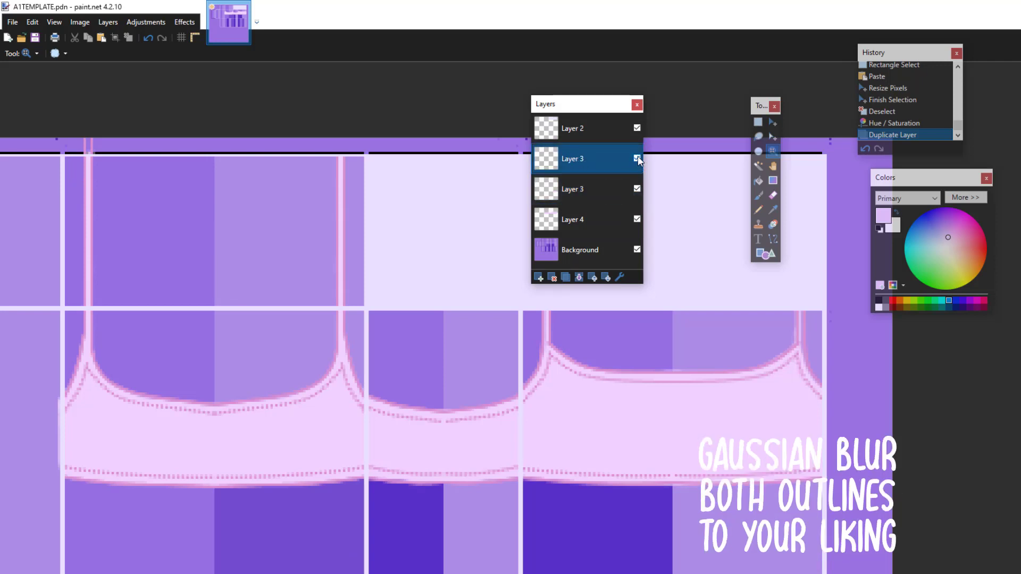
pyautogui.click(638, 219)
pyautogui.click(638, 219)
pyautogui.click(637, 219)
pyautogui.click(637, 219)
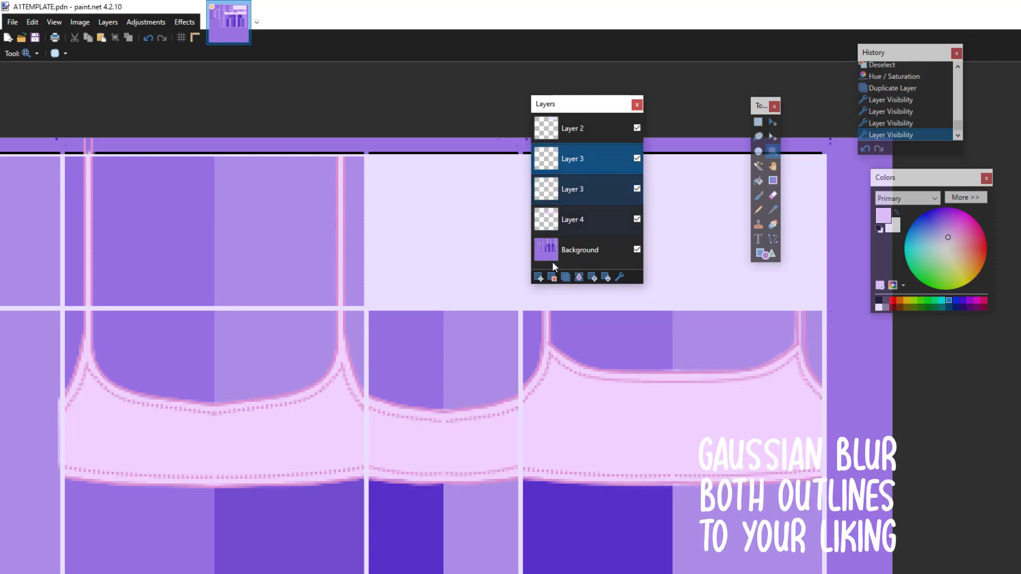
# Step: Apply a Gaussian Blur with radius 3 to the lower of the two Layer 3 outline copies
pyautogui.click(564, 191)
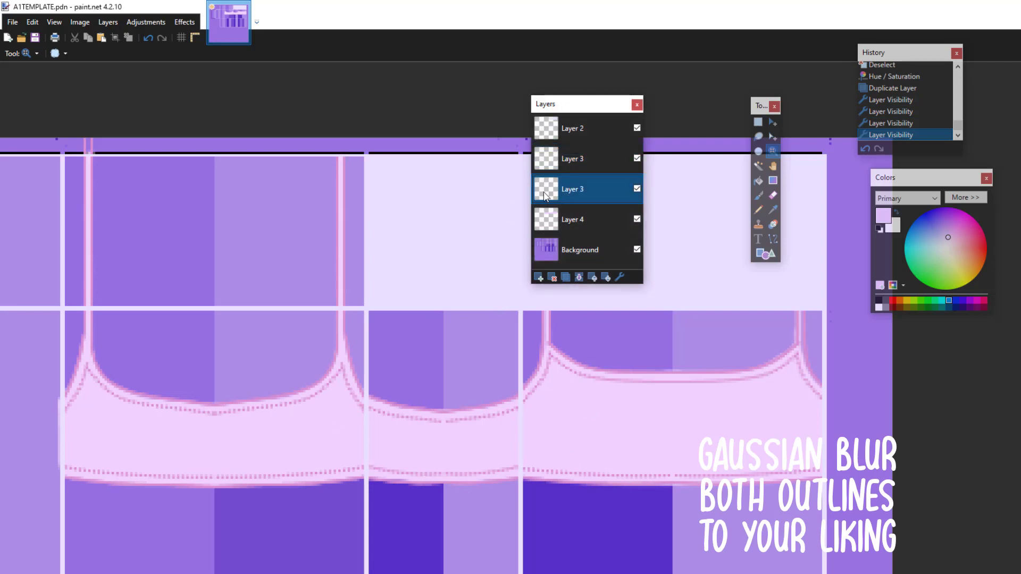
pyautogui.click(188, 23)
pyautogui.moveTo(202, 53)
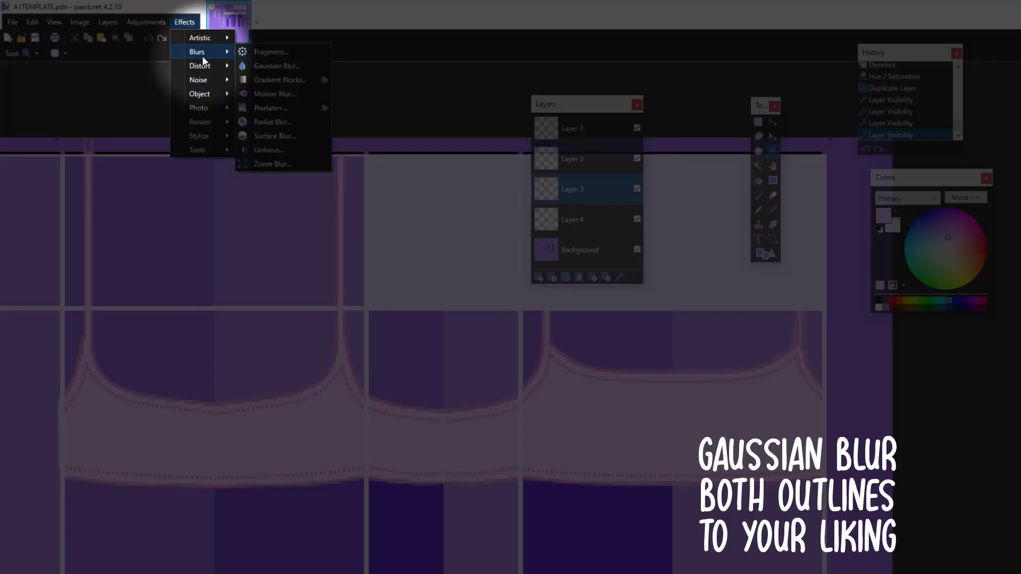
pyautogui.click(287, 65)
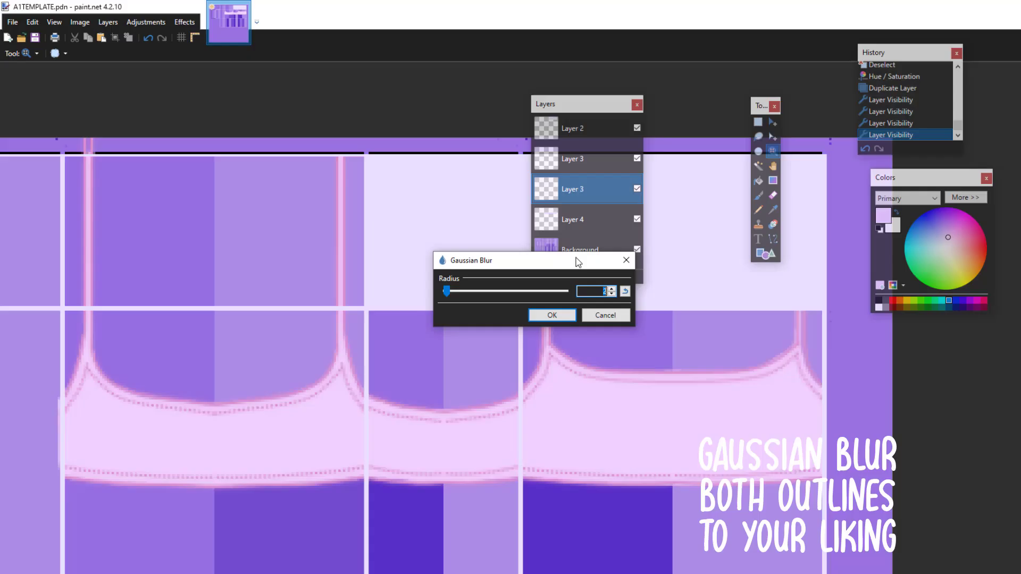
pyautogui.moveTo(578, 262); pyautogui.dragTo(404, 190)
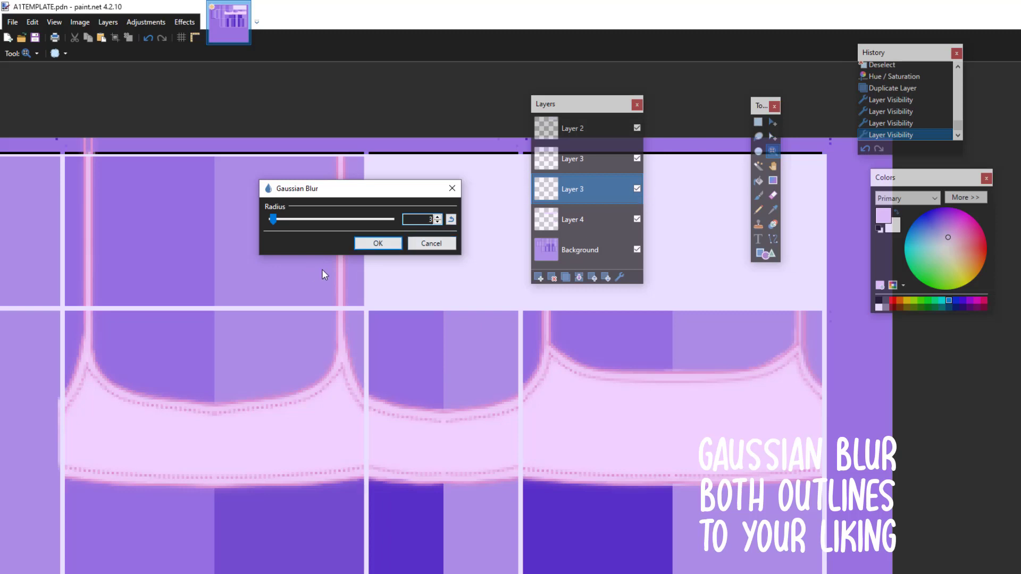
pyautogui.press('Return')
pyautogui.scroll(-2, 273, 474)
pyautogui.moveTo(273, 477); pyautogui.dragTo(280, 360)
pyautogui.scroll(3, 283, 278)
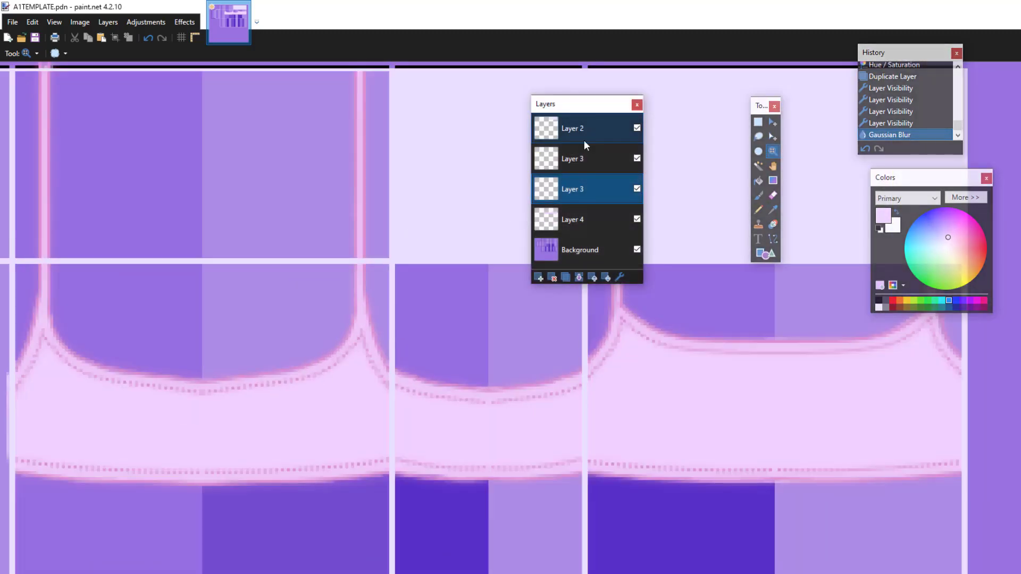
# Step: Apply a Gaussian Blur with radius 1 to the upper Layer 3 outline copy
pyautogui.click(564, 159)
pyautogui.click(184, 22)
pyautogui.moveTo(213, 71)
pyautogui.click(367, 82)
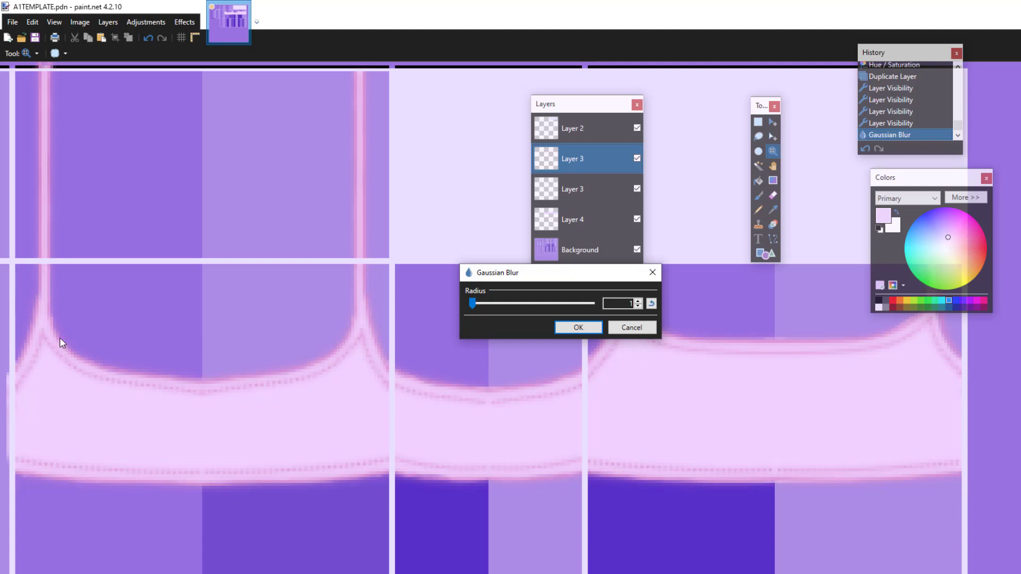
pyautogui.click(567, 328)
# Step: Examine the blurred outlines across the front, side and back panels, both from afar and close up
pyautogui.rightClick(435, 383)
pyautogui.rightClick(435, 382)
pyautogui.rightClick(435, 382)
pyautogui.rightClick(435, 382)
pyautogui.rightClick(436, 383)
pyautogui.rightClick(455, 469)
pyautogui.doubleClick(424, 419)
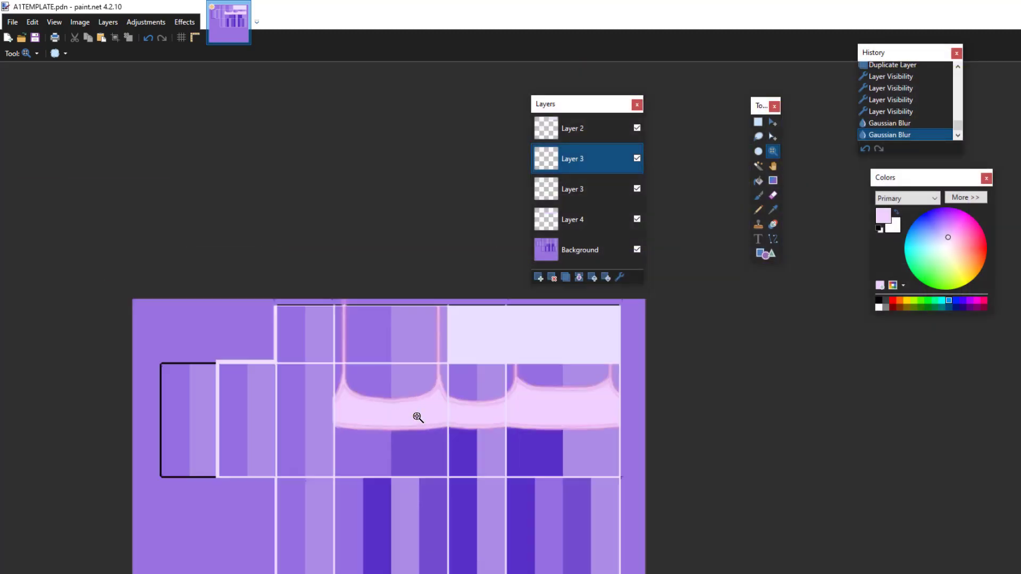
pyautogui.doubleClick(416, 417)
pyautogui.click(670, 366)
pyautogui.click(466, 277)
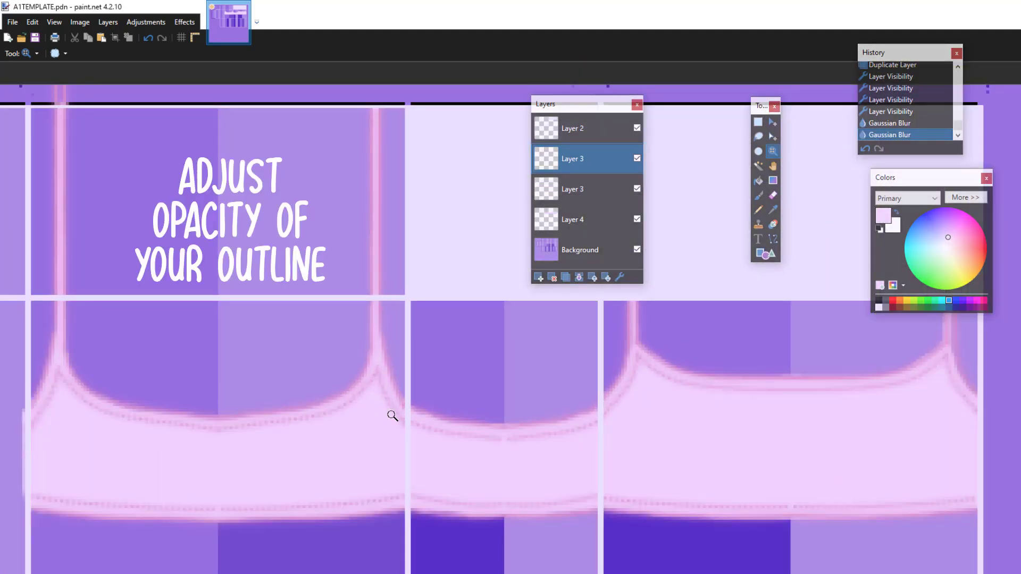
# Step: Lower the opacity of the upper Layer 3 outline copy to 157
pyautogui.click(620, 279)
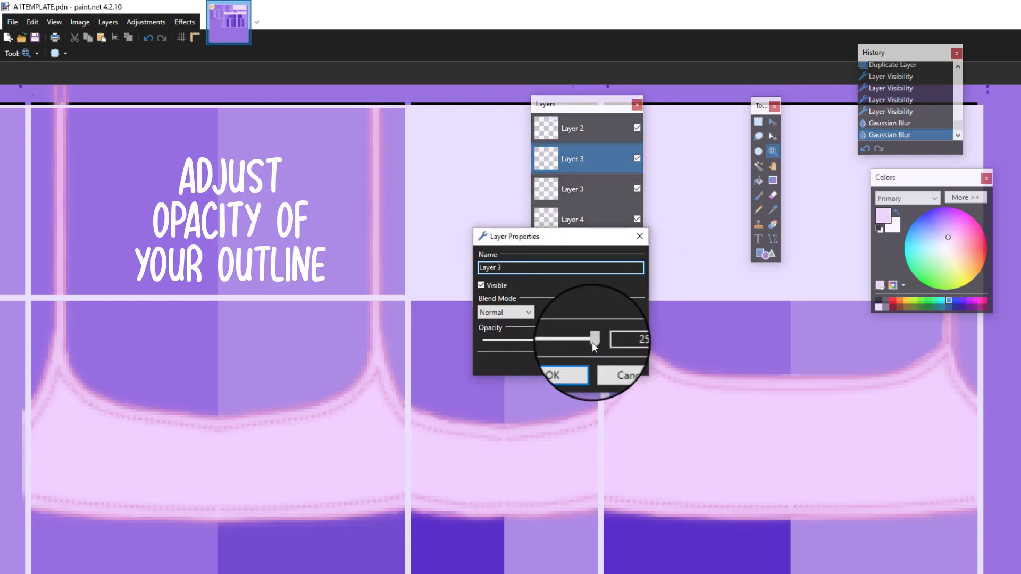
pyautogui.moveTo(592, 342); pyautogui.dragTo(550, 346)
pyautogui.click(563, 365)
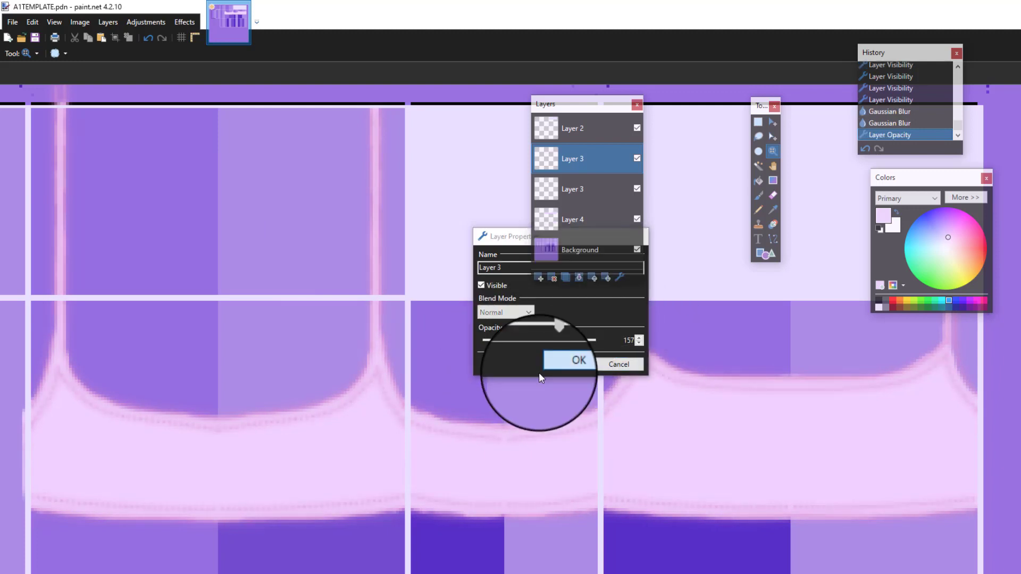
# Step: Inspect the softened outlines across the shirt panels, moving the Layers and Tools windows out of the way
pyautogui.scroll(-5, 308, 479)
pyautogui.scroll(-1, 267, 498)
pyautogui.scroll(5, 269, 518)
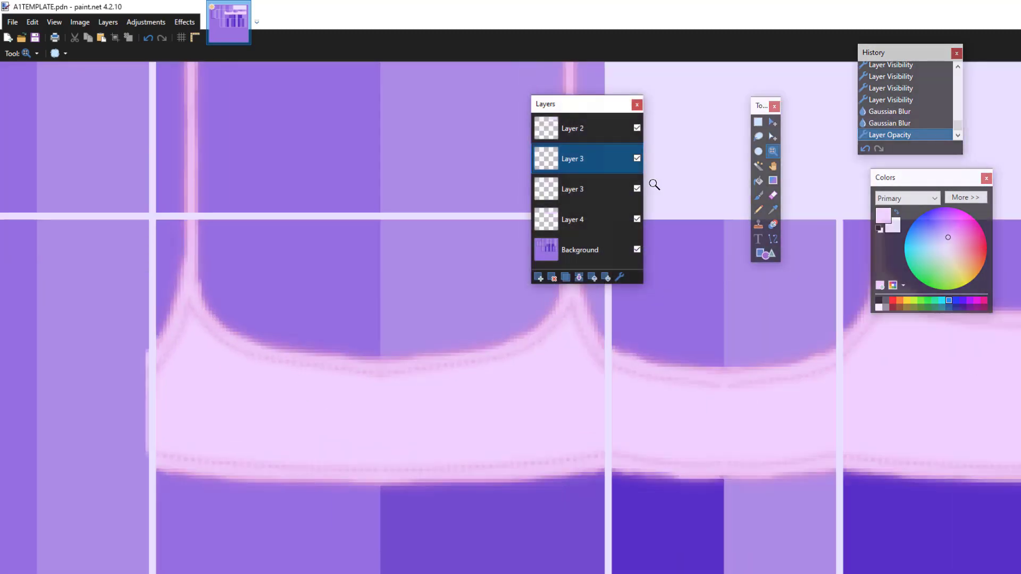
pyautogui.scroll(-4, 474, 306)
pyautogui.moveTo(617, 104); pyautogui.dragTo(852, 110)
pyautogui.scroll(-1, 644, 328)
pyautogui.scroll(3, 645, 329)
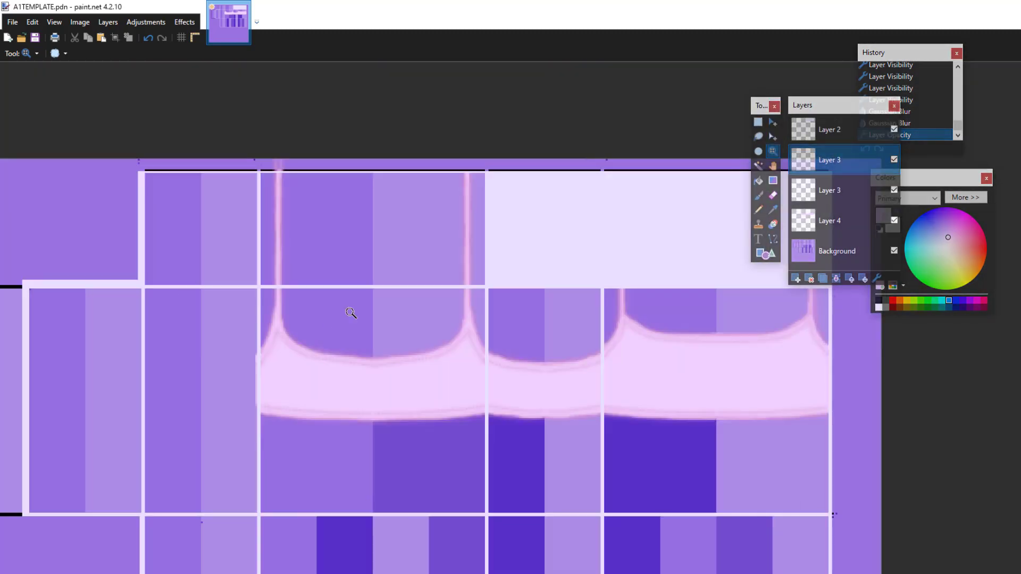
pyautogui.moveTo(762, 106); pyautogui.dragTo(495, 132)
pyautogui.moveTo(836, 112); pyautogui.dragTo(570, 117)
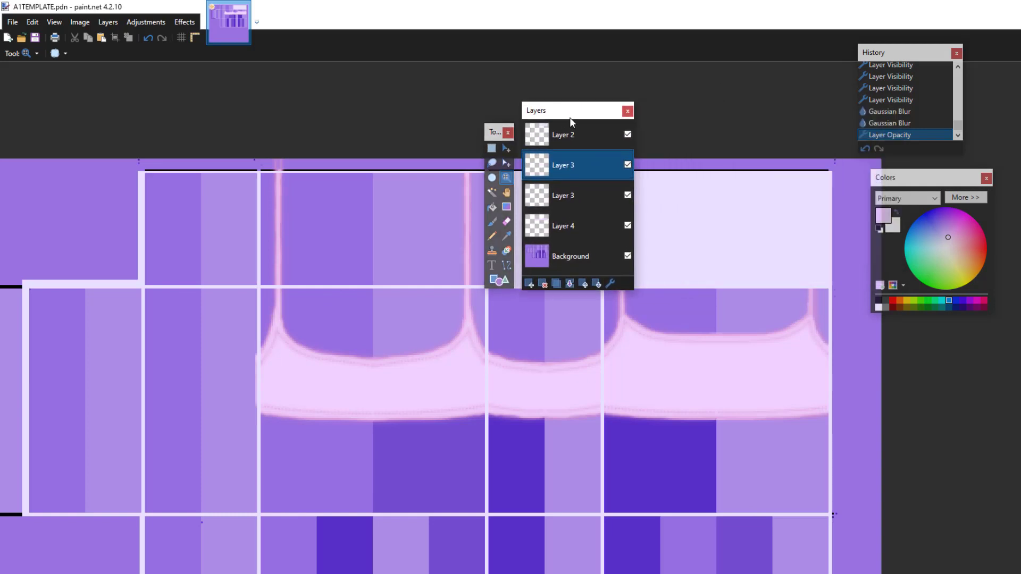
pyautogui.scroll(2, 331, 337)
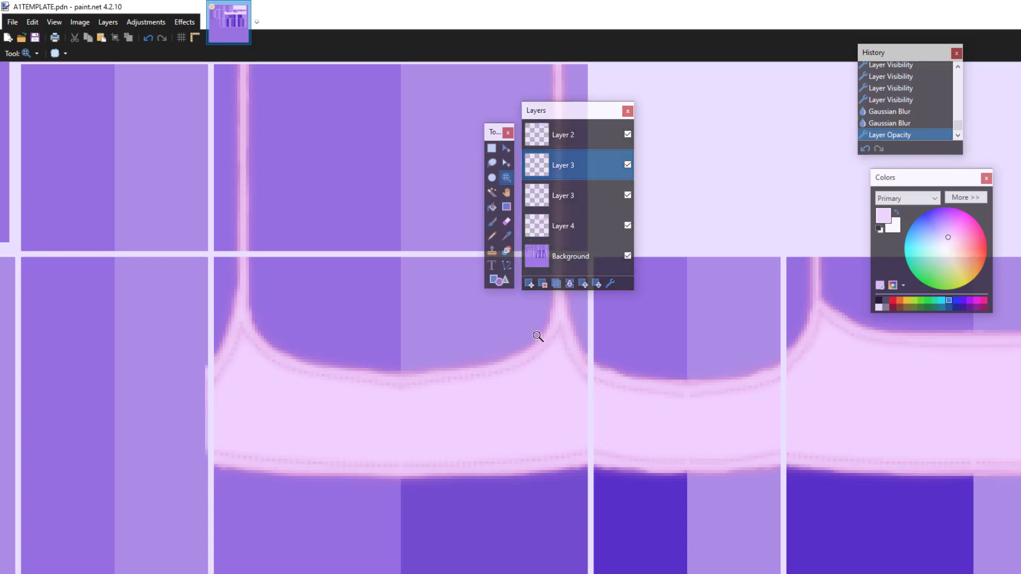
# Step: Add noise to the shirt base on Layer 4 with intensity 17 and color saturation 0
pyautogui.click(591, 226)
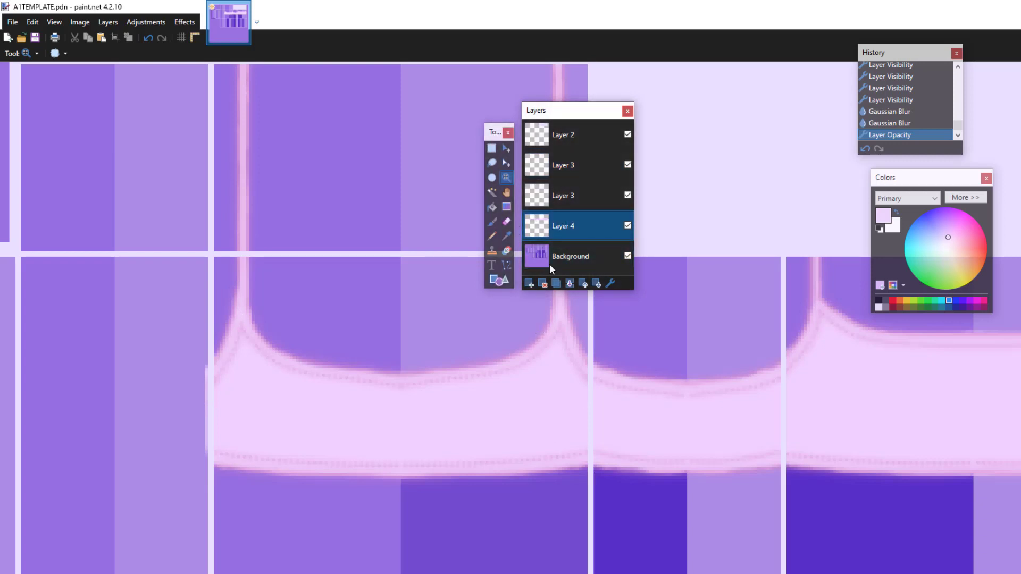
pyautogui.click(185, 23)
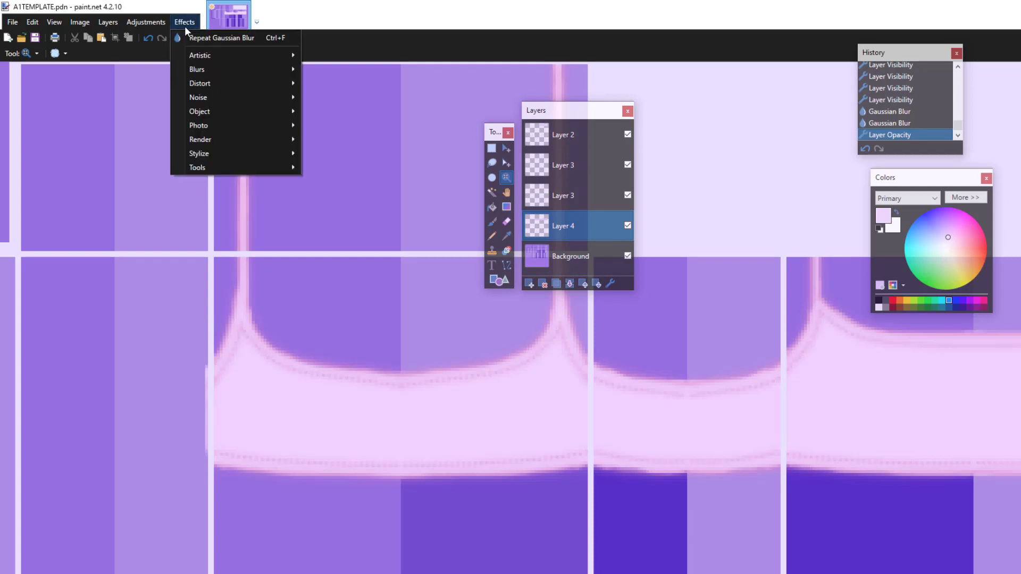
pyautogui.moveTo(201, 100)
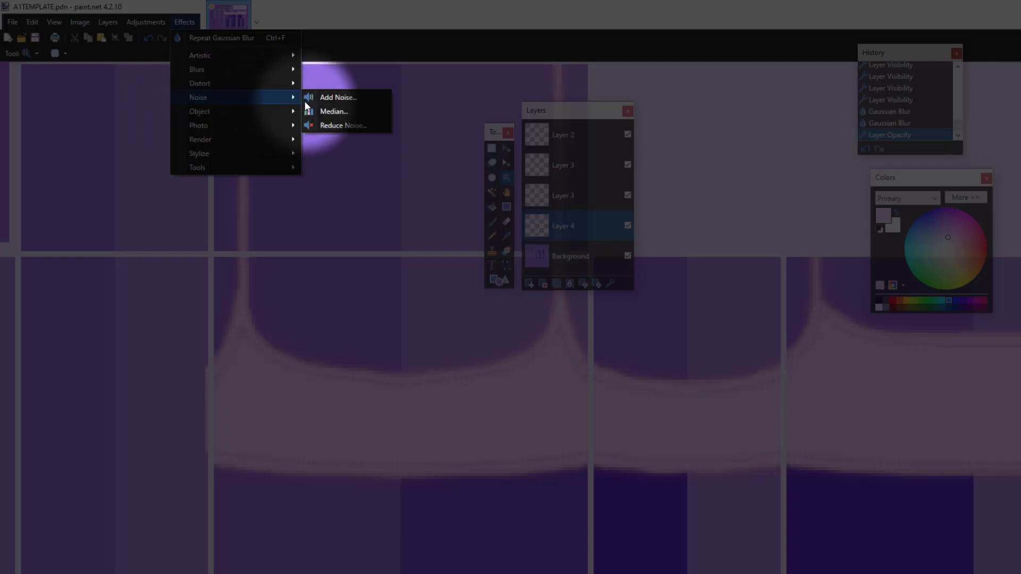
pyautogui.click(332, 98)
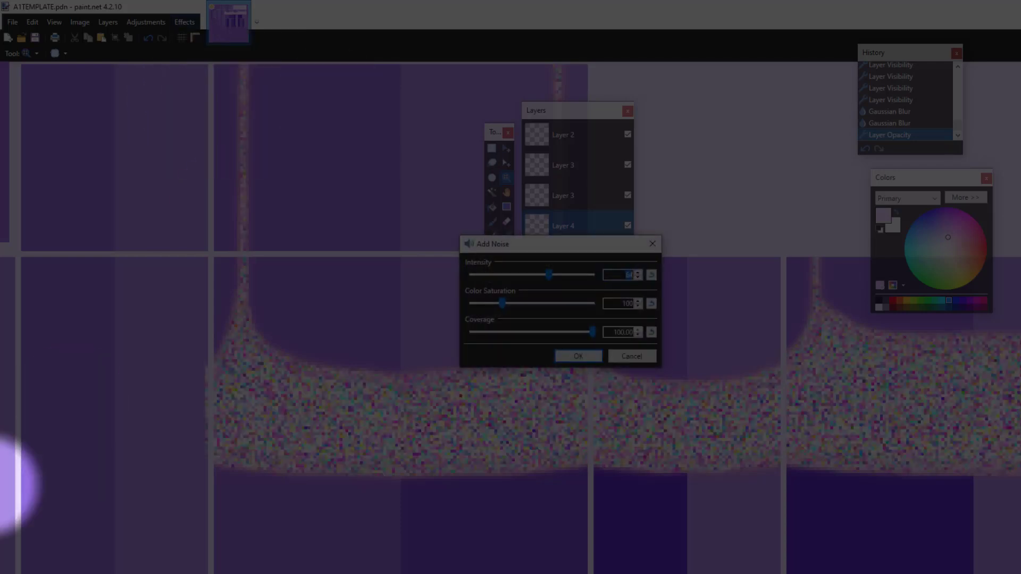
pyautogui.moveTo(536, 247); pyautogui.dragTo(400, 135)
pyautogui.moveTo(323, 189); pyautogui.dragTo(226, 193)
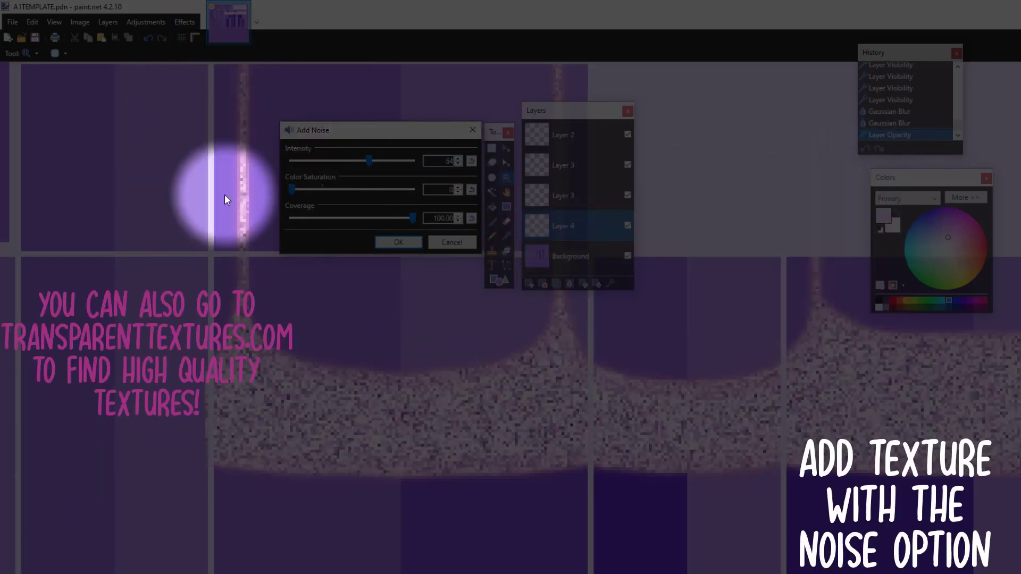
pyautogui.moveTo(292, 190); pyautogui.dragTo(229, 194)
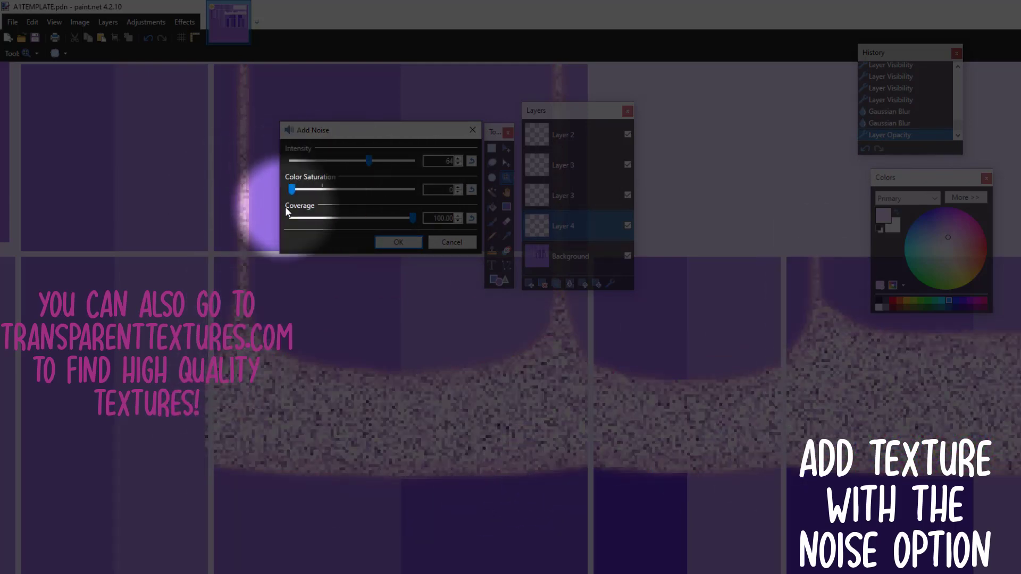
pyautogui.moveTo(400, 136); pyautogui.dragTo(327, 202)
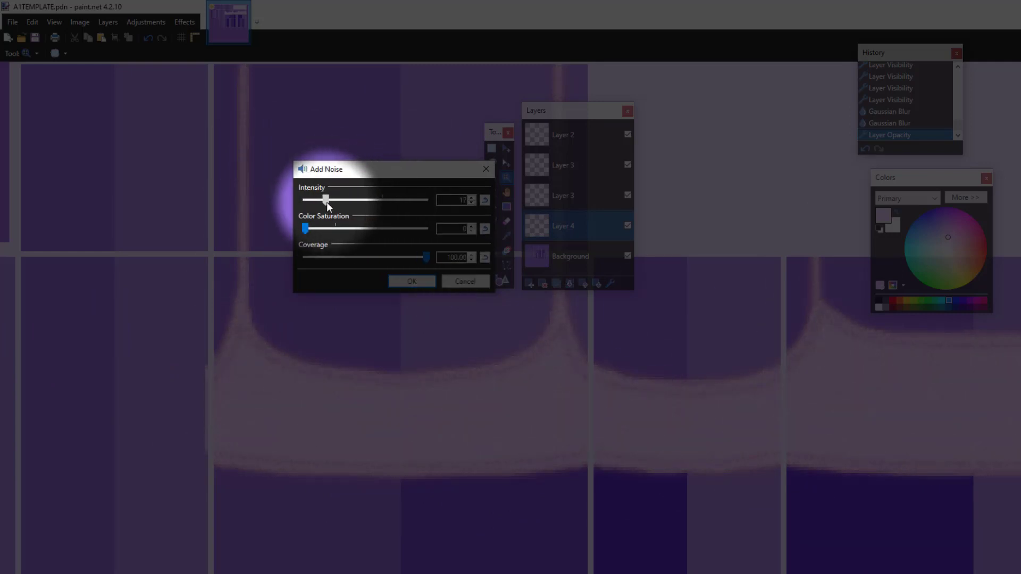
pyautogui.moveTo(326, 166); pyautogui.dragTo(328, 134)
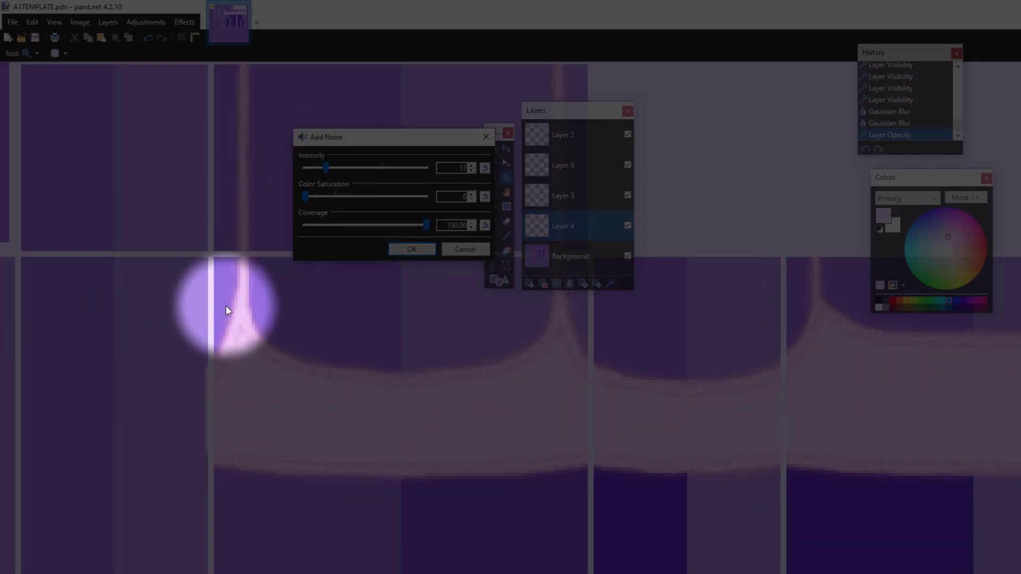
pyautogui.click(411, 249)
# Step: Examine the noise texture on the shirt at several zoom levels, keeping the Layers and Tools windows clear of it
pyautogui.scroll(-4, 476, 450)
pyautogui.scroll(3, 469, 516)
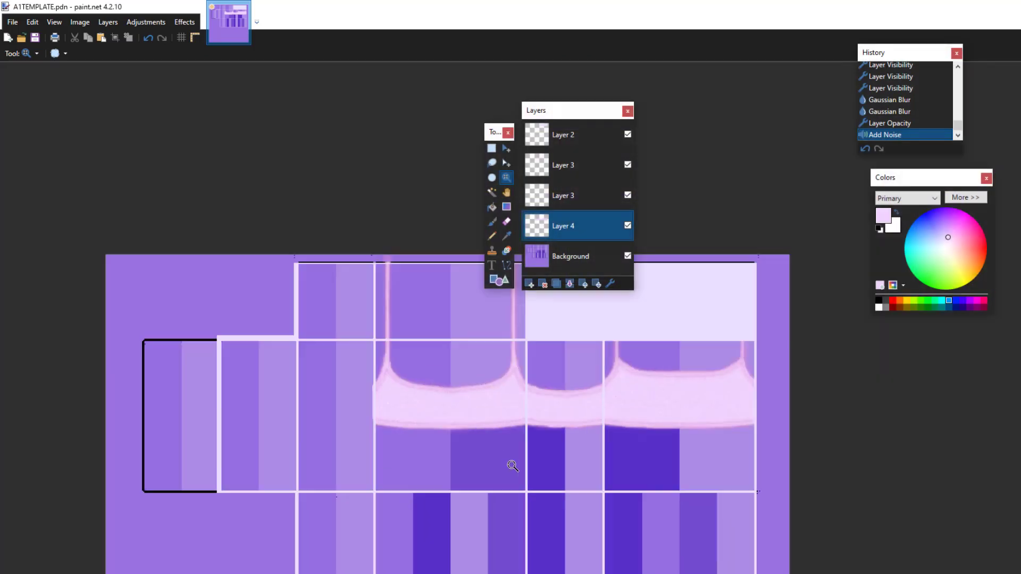
pyautogui.scroll(-4, 308, 390)
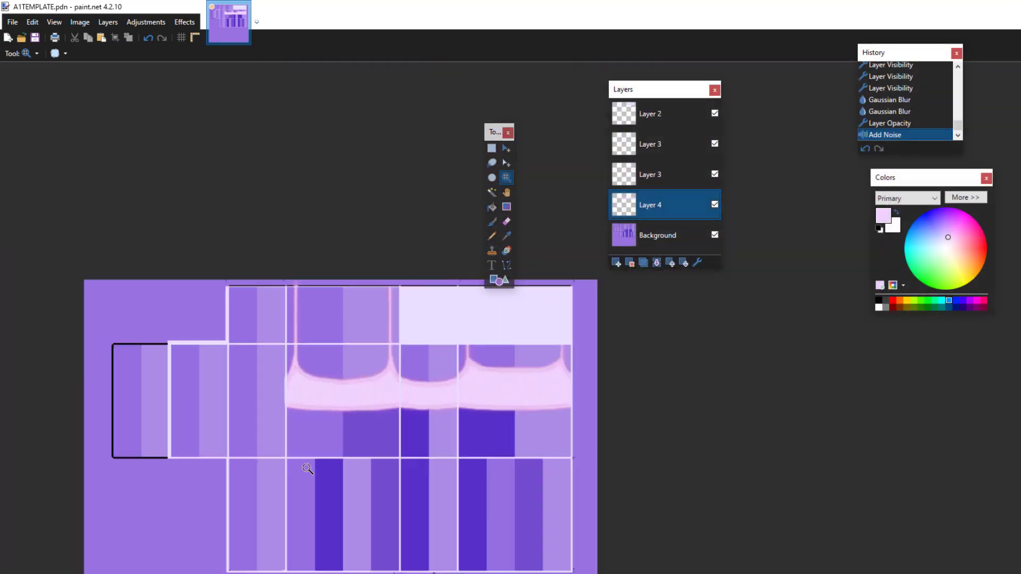
pyautogui.scroll(5, 308, 501)
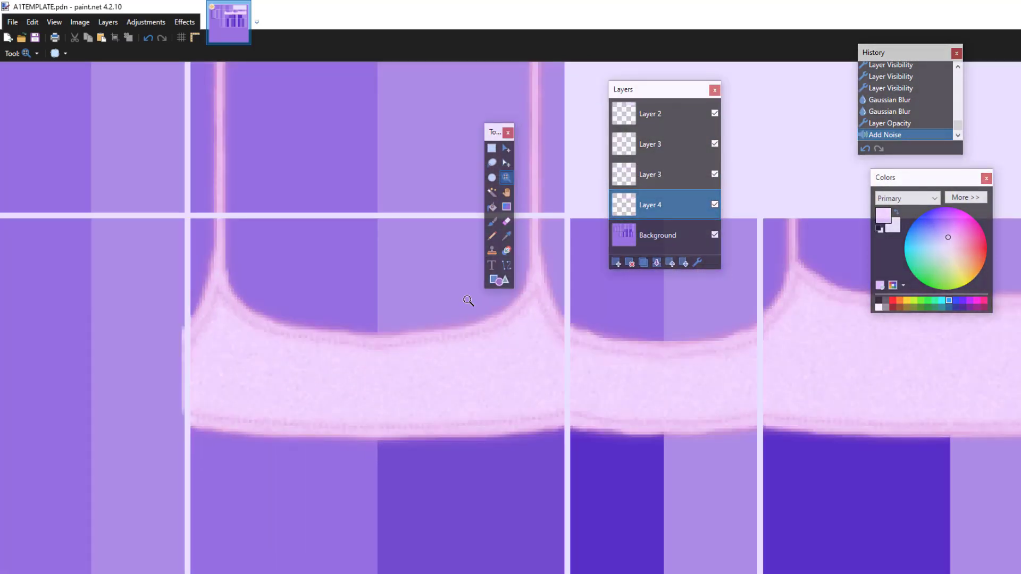
pyautogui.moveTo(495, 131); pyautogui.dragTo(797, 85)
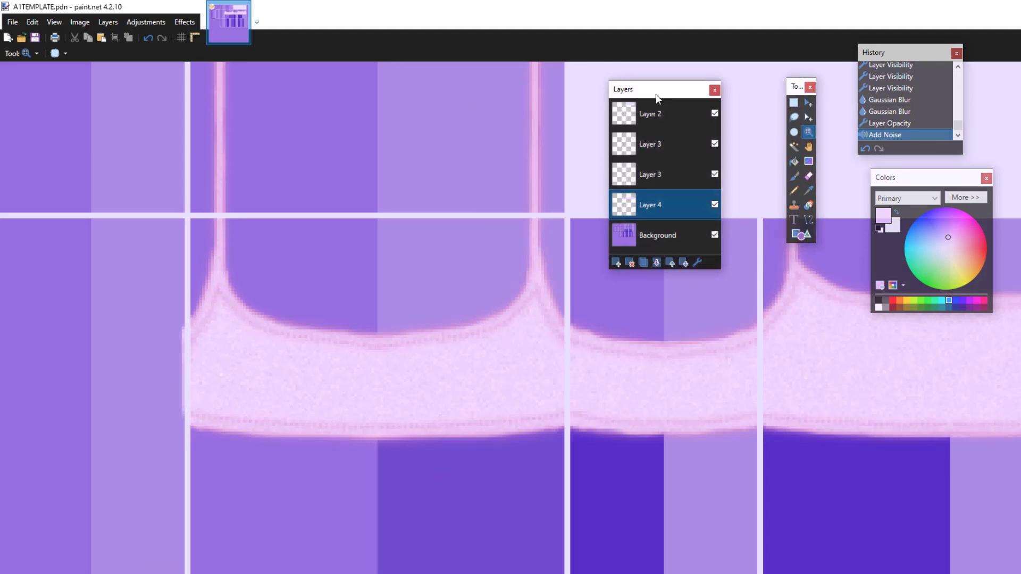
pyautogui.moveTo(655, 93); pyautogui.dragTo(641, 78)
pyautogui.rightClick(357, 410)
pyautogui.rightClick(343, 362)
pyautogui.rightClick(343, 360)
pyautogui.click(346, 337)
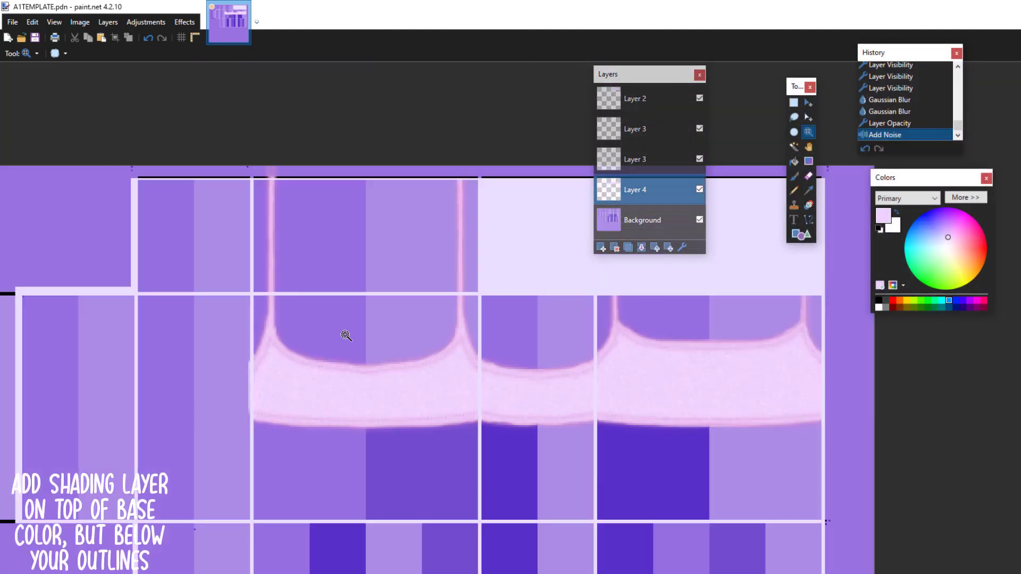
pyautogui.click(441, 261)
pyautogui.click(310, 453)
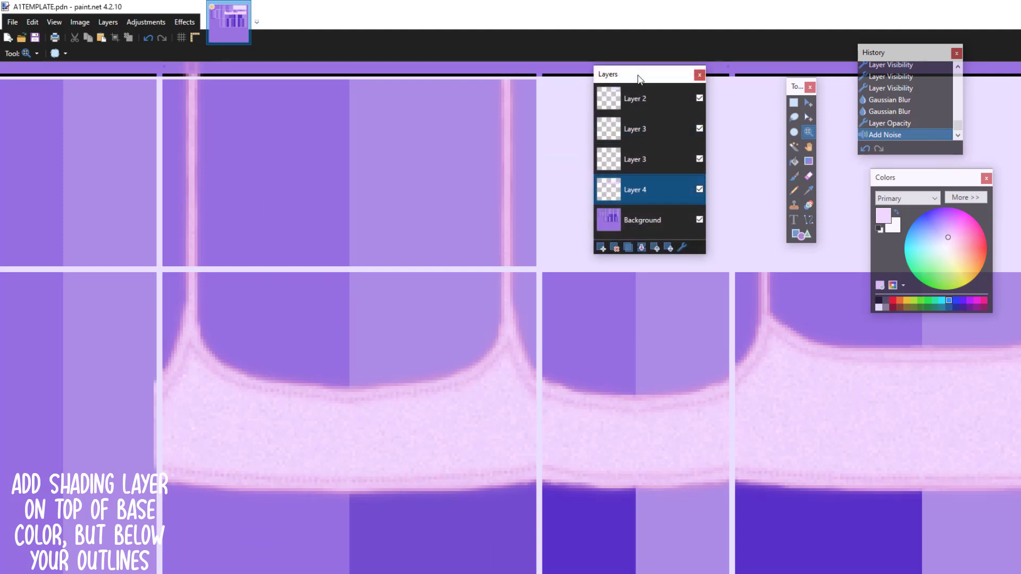
# Step: Add a new layer directly above Layer 4 and name it Shading
pyautogui.moveTo(627, 72); pyautogui.dragTo(613, 73)
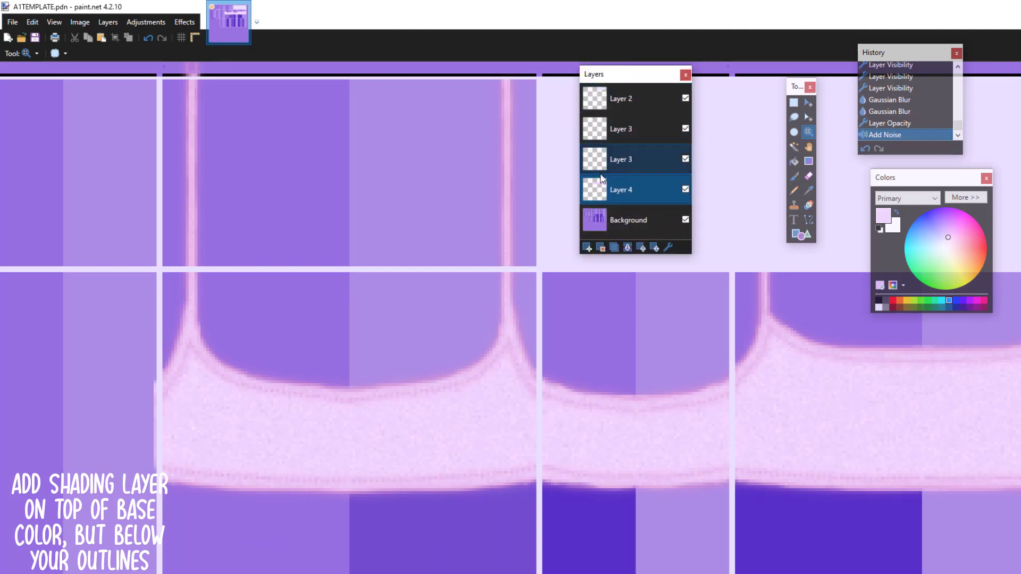
pyautogui.click(587, 247)
pyautogui.doubleClick(626, 190)
pyautogui.write('Shading')
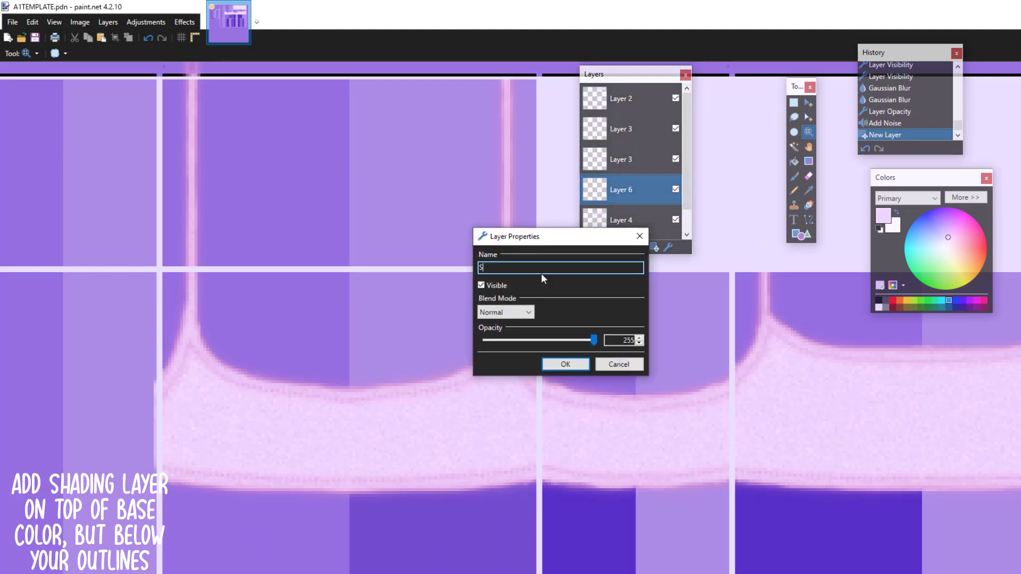
pyautogui.press('Return')
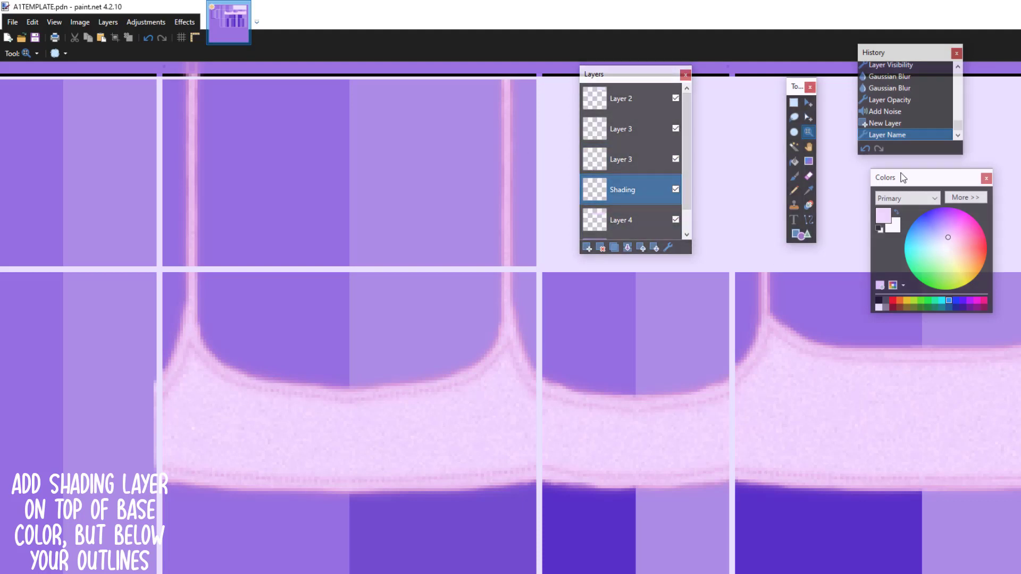
# Step: Sample the lilac base color of the shirt from Layer 4 with full color options shown, and switch to the Paintbrush
pyautogui.moveTo(903, 177); pyautogui.dragTo(295, 121)
pyautogui.click(415, 143)
pyautogui.click(612, 217)
pyautogui.click(809, 192)
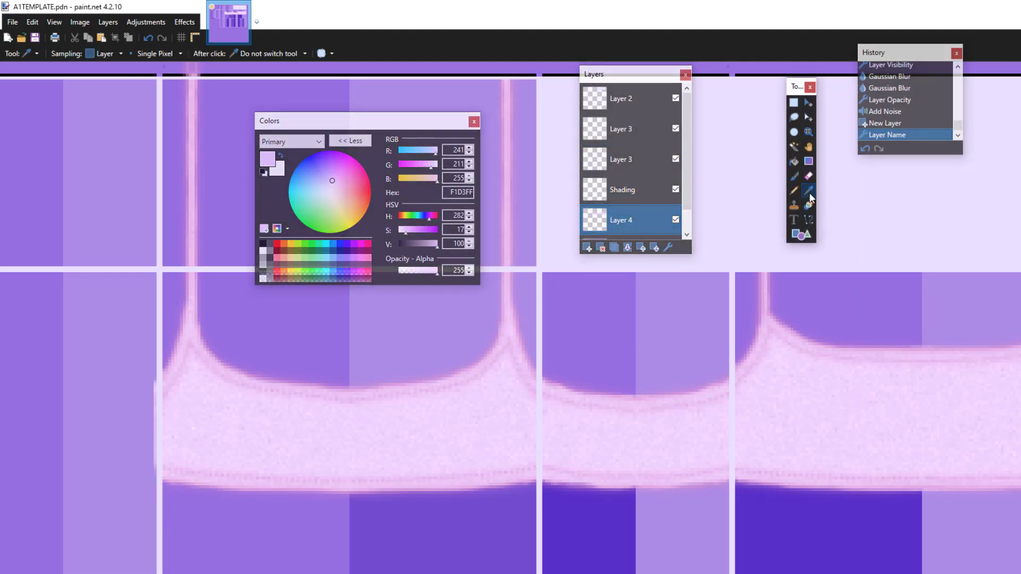
pyautogui.click(400, 452)
pyautogui.click(402, 449)
pyautogui.click(796, 177)
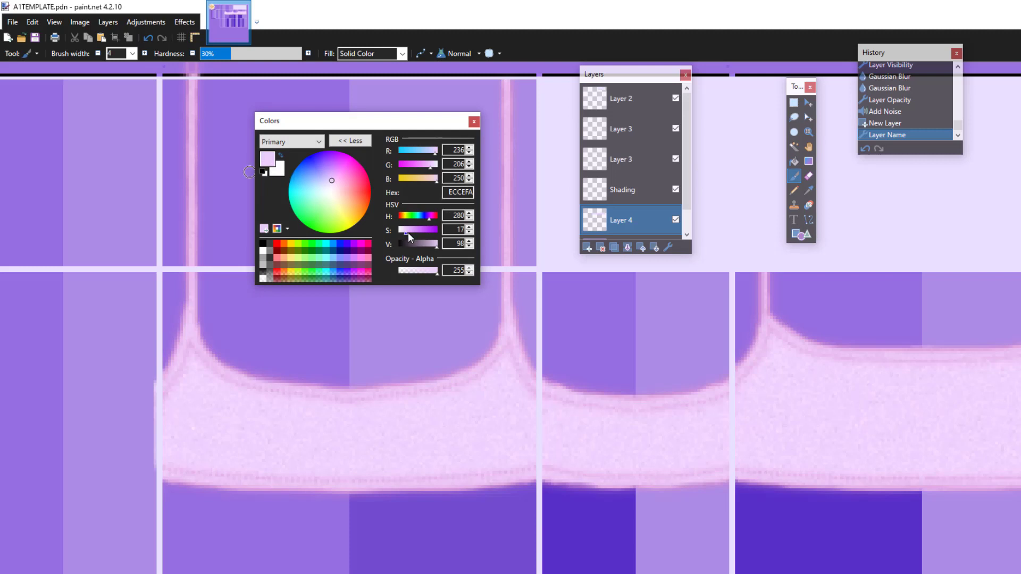
# Step: Adjust the sampled primary color to the darker pink E09DDE for shading
pyautogui.moveTo(409, 233); pyautogui.dragTo(411, 232)
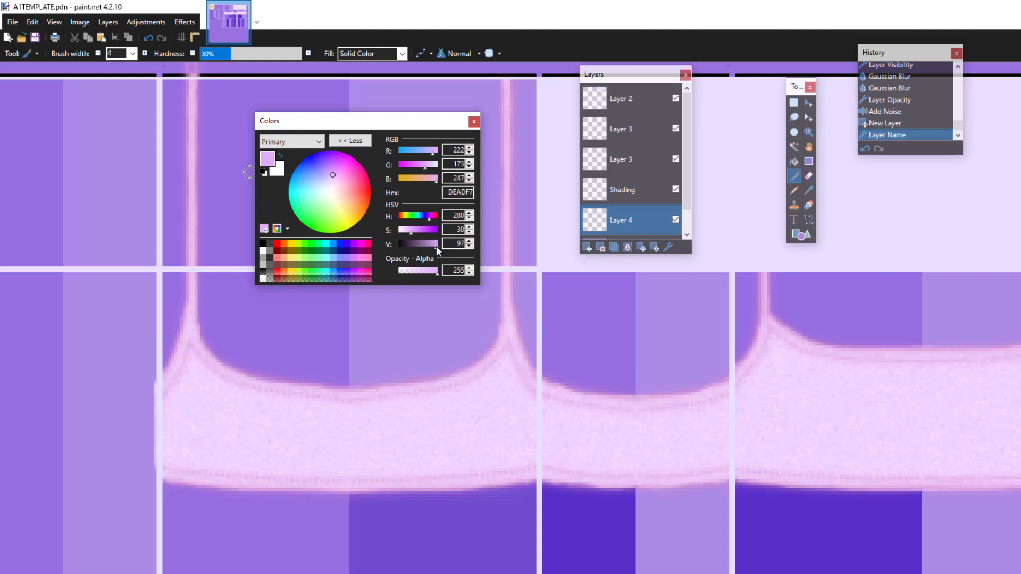
pyautogui.click(436, 246)
pyautogui.moveTo(420, 167); pyautogui.dragTo(419, 168)
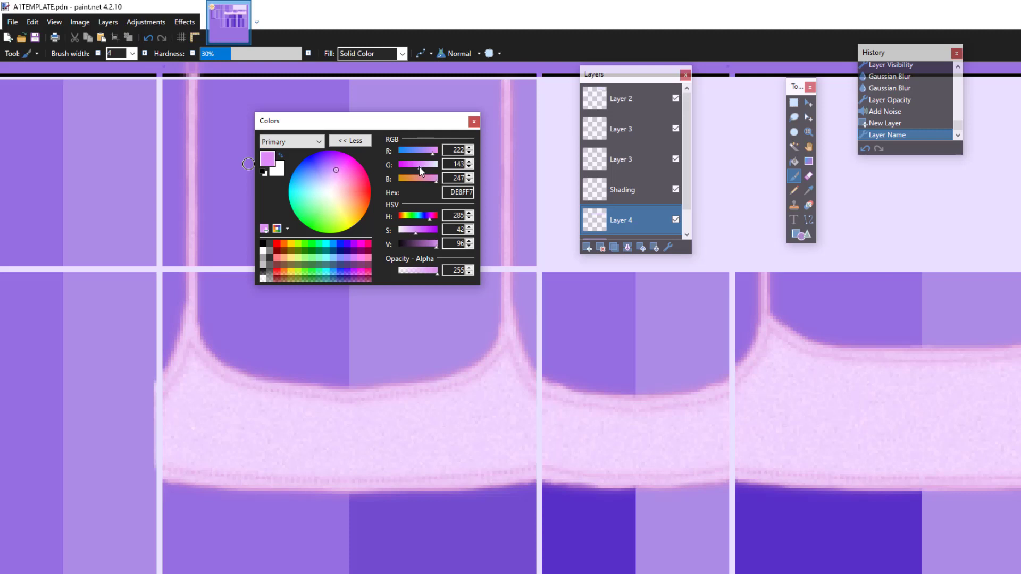
pyautogui.click(437, 152)
pyautogui.moveTo(416, 229); pyautogui.dragTo(410, 229)
pyautogui.click(433, 245)
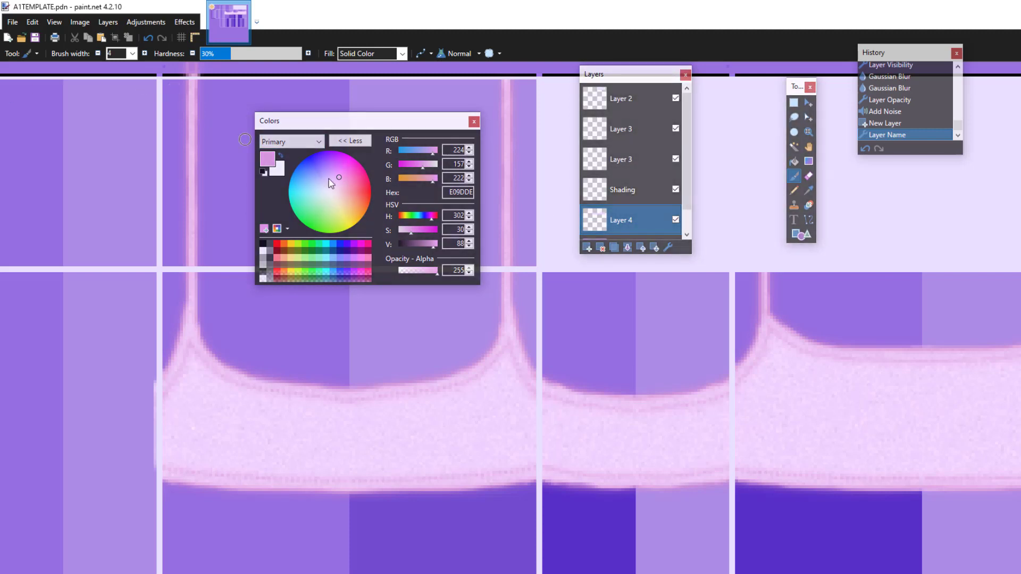
# Step: Test the opaque pink with freehand brush strokes above the front neckline and undo them
pyautogui.moveTo(369, 121); pyautogui.dragTo(389, 96)
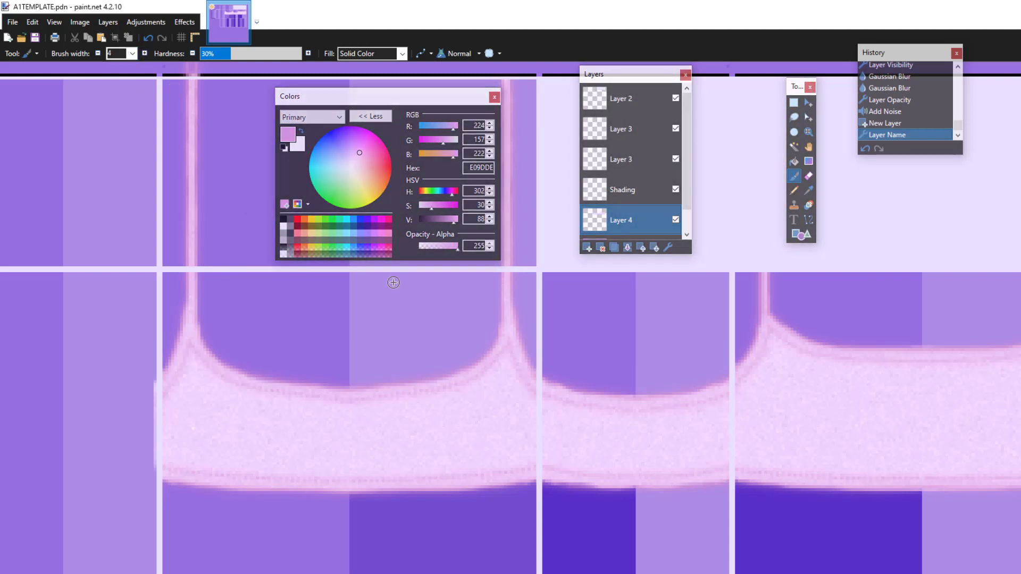
pyautogui.moveTo(396, 298)
pyautogui.mouseDown()
pyautogui.moveTo(376, 326)
pyautogui.moveTo(394, 345)
pyautogui.mouseUp()
pyautogui.moveTo(415, 280); pyautogui.dragTo(369, 346)
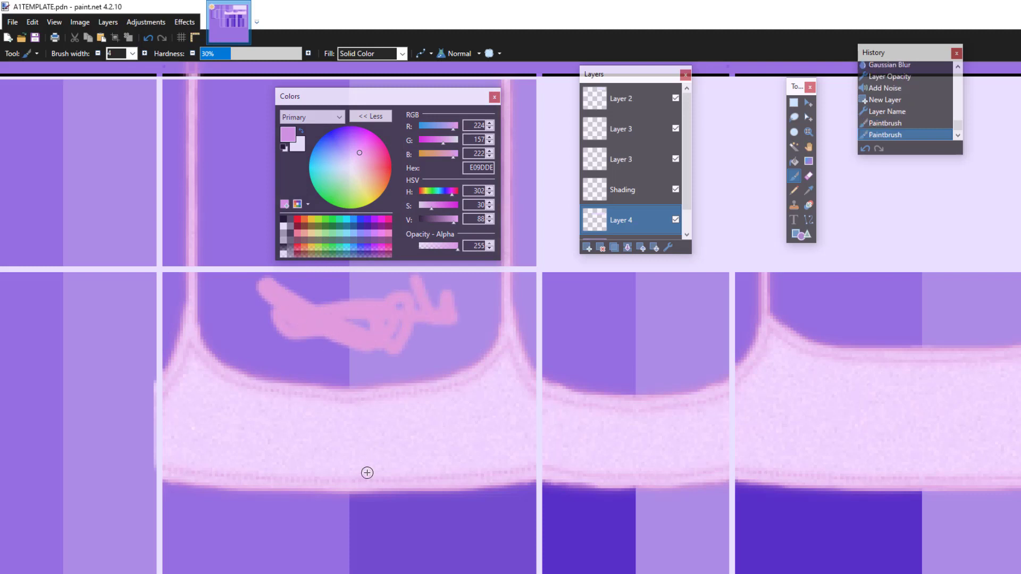
pyautogui.moveTo(248, 315); pyautogui.dragTo(473, 319)
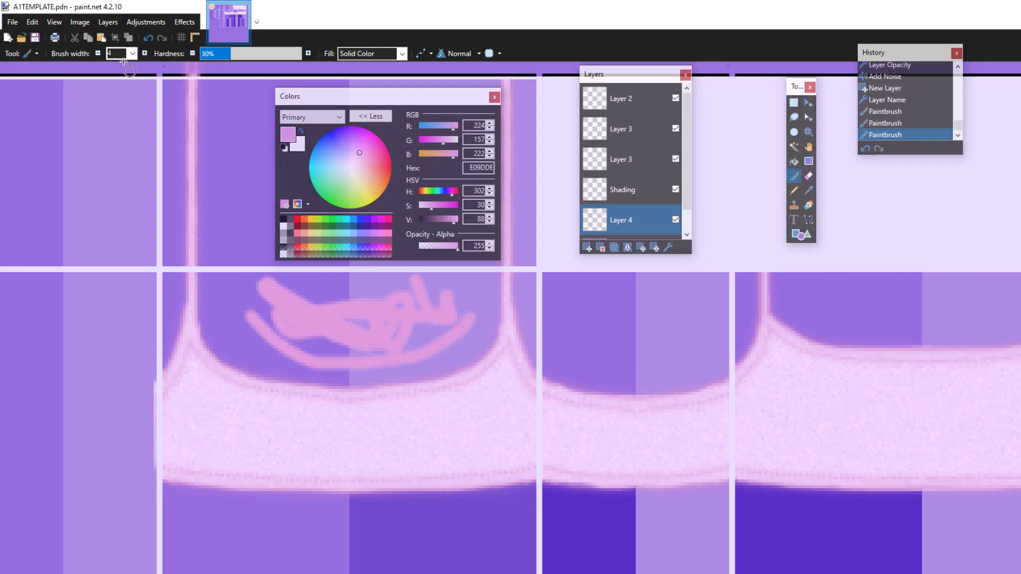
pyautogui.click(150, 39)
pyautogui.click(149, 40)
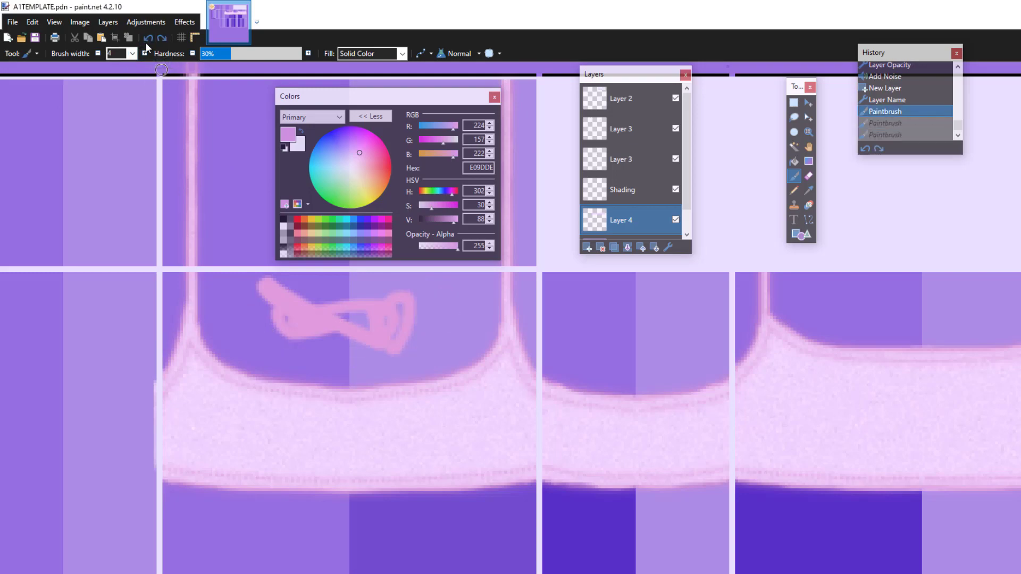
pyautogui.click(148, 40)
# Step: Try brush strokes on the front panel with the pink's opacity at 35 and at 58
pyautogui.moveTo(375, 96); pyautogui.dragTo(316, 102)
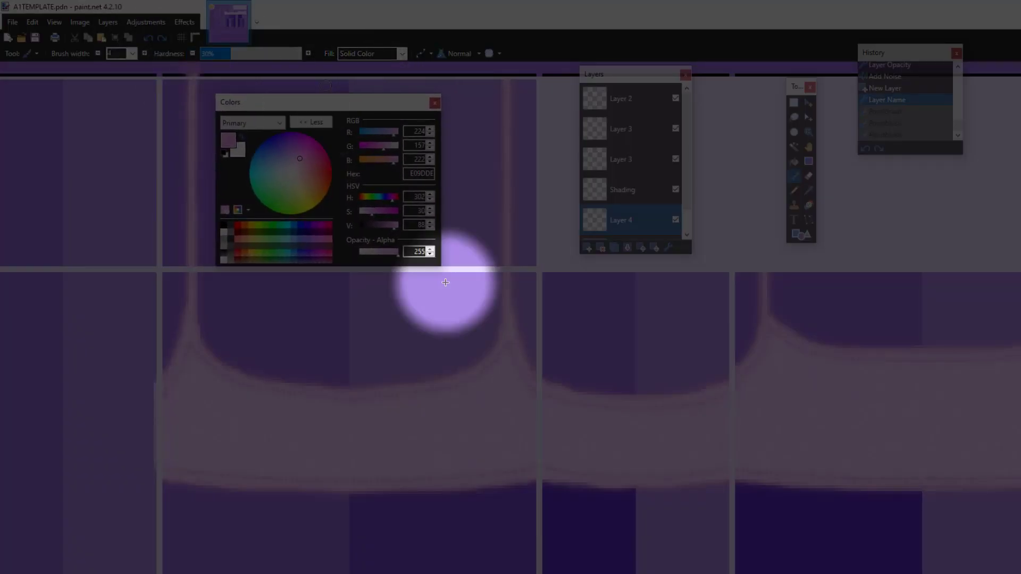
pyautogui.moveTo(376, 248)
pyautogui.mouseDown()
pyautogui.moveTo(348, 250)
pyautogui.moveTo(388, 253)
pyautogui.moveTo(362, 256)
pyautogui.mouseUp()
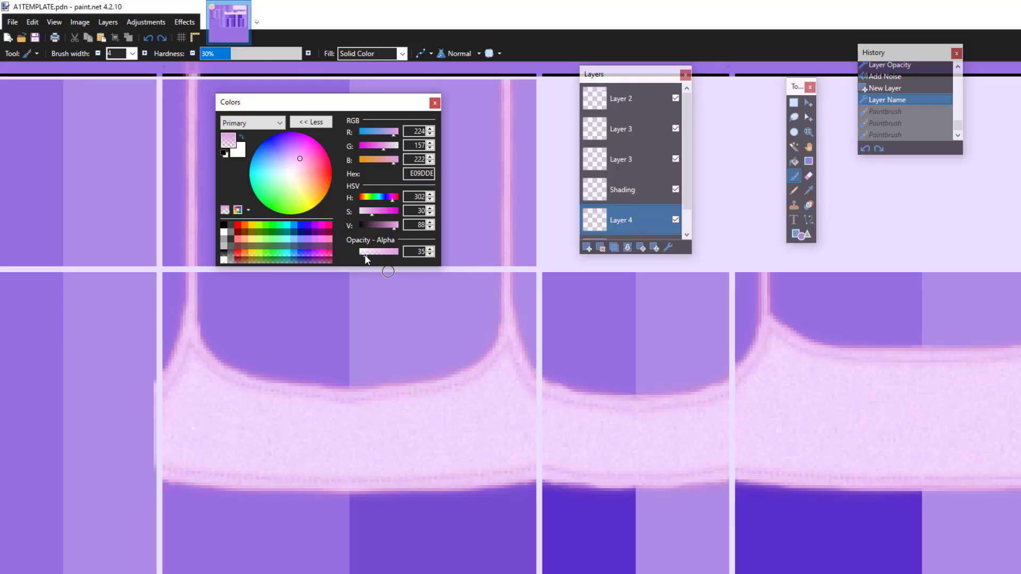
pyautogui.moveTo(180, 401)
pyautogui.mouseDown()
pyautogui.moveTo(257, 422)
pyautogui.moveTo(296, 468)
pyautogui.mouseUp()
pyautogui.click(149, 38)
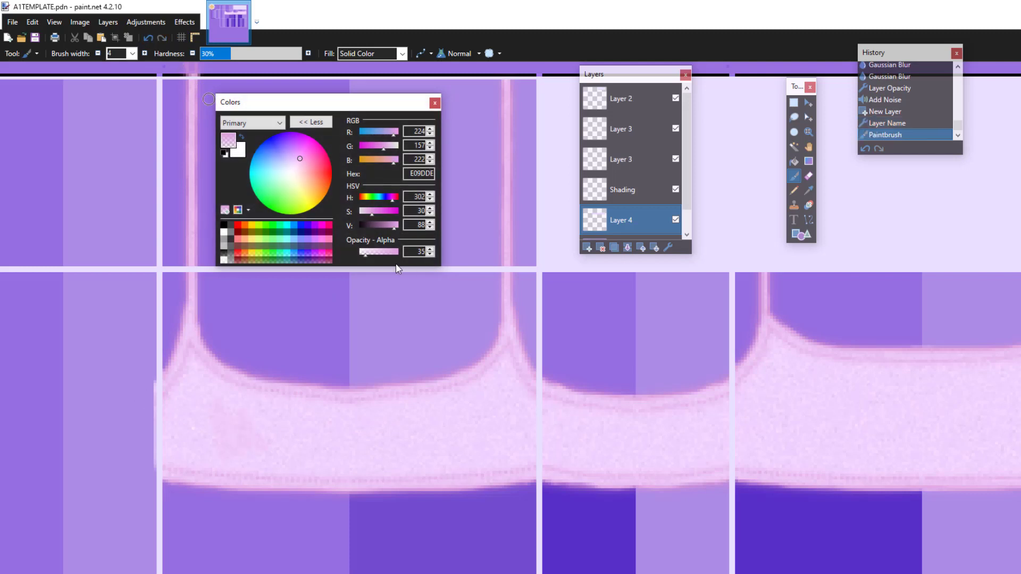
pyautogui.moveTo(365, 253); pyautogui.dragTo(369, 253)
pyautogui.click(149, 37)
pyautogui.moveTo(194, 411); pyautogui.dragTo(274, 449)
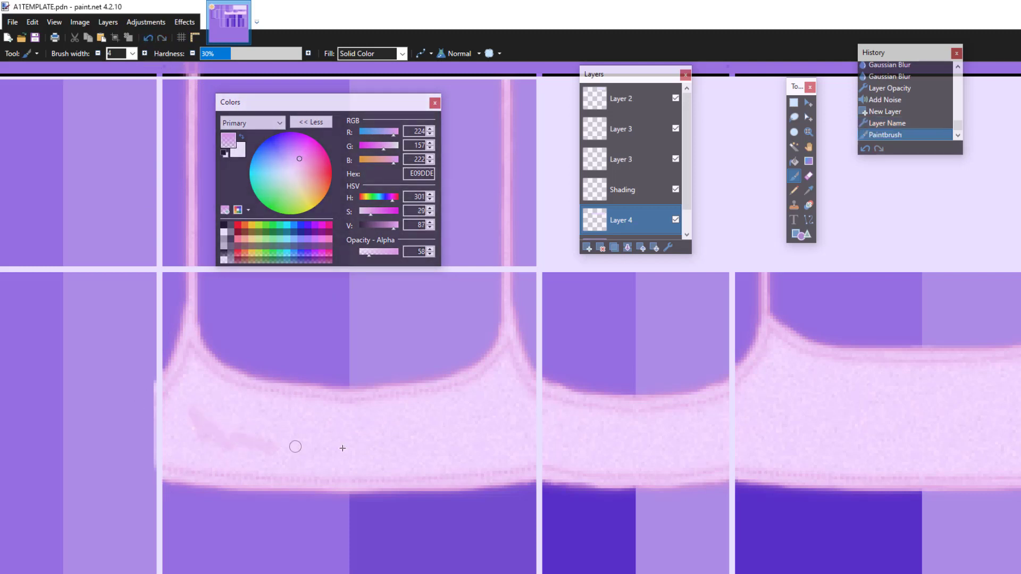
# Step: Try a stroke at opacity 89, lower the opacity to 62, and undo the test strokes on the front panel
pyautogui.moveTo(361, 102); pyautogui.dragTo(858, 289)
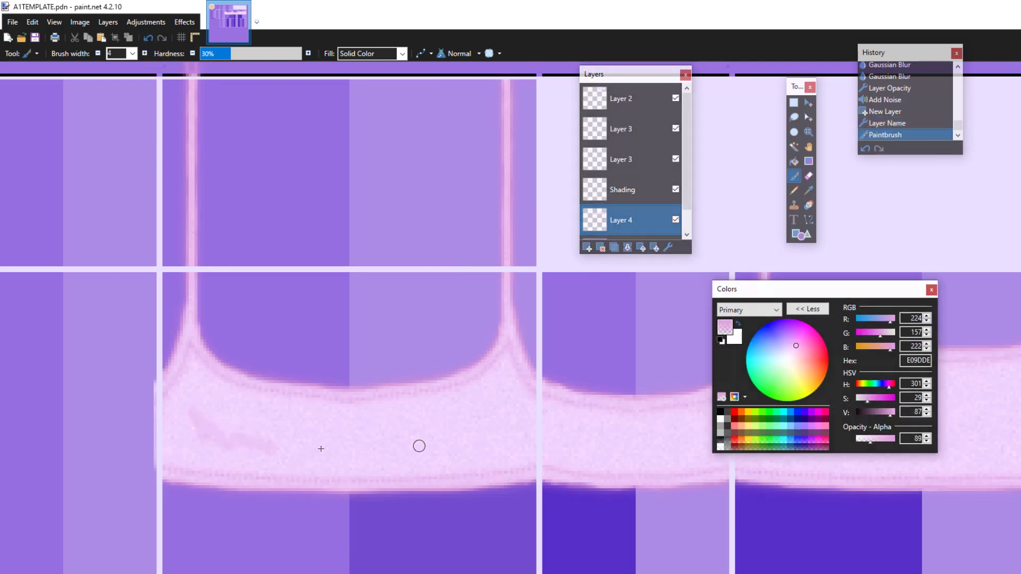
pyautogui.moveTo(217, 412); pyautogui.dragTo(328, 445)
pyautogui.click(148, 38)
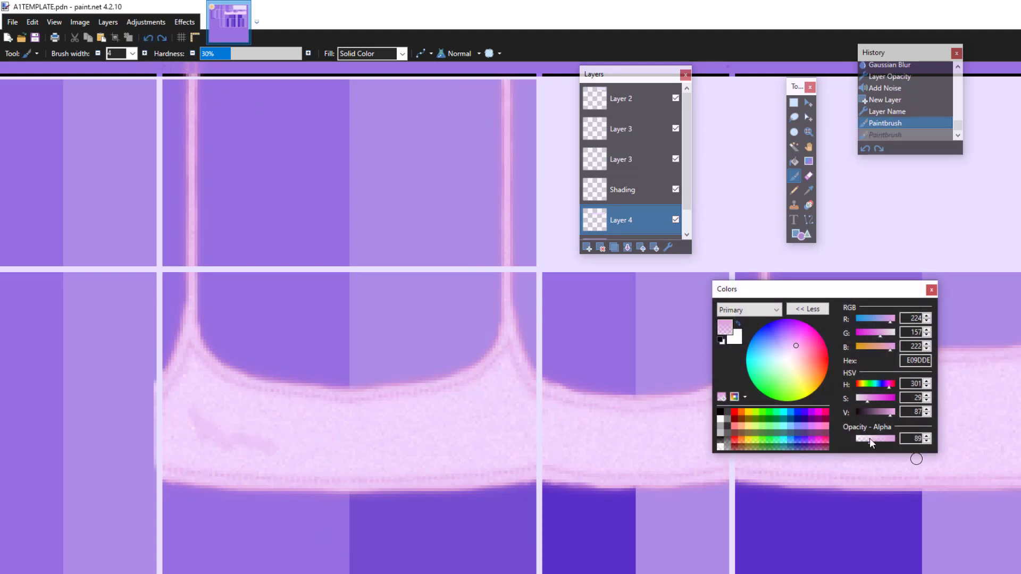
pyautogui.moveTo(870, 439); pyautogui.dragTo(864, 440)
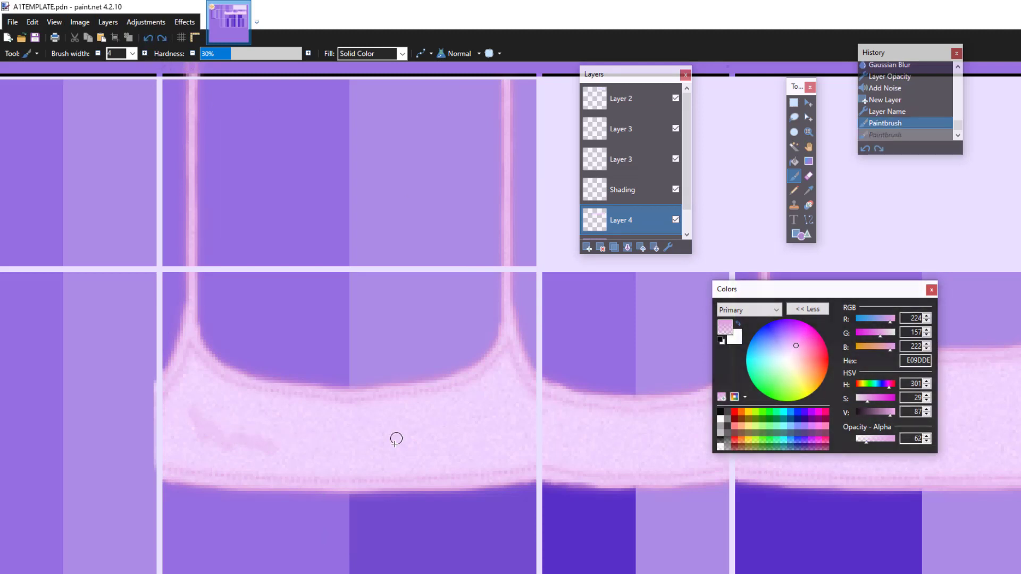
pyautogui.click(148, 38)
# Step: Set the pink's opacity to 52 and collapse the extended color options
pyautogui.keyDown('ctrl'); pyautogui.scroll(-4, 431, 403); pyautogui.keyUp('ctrl')
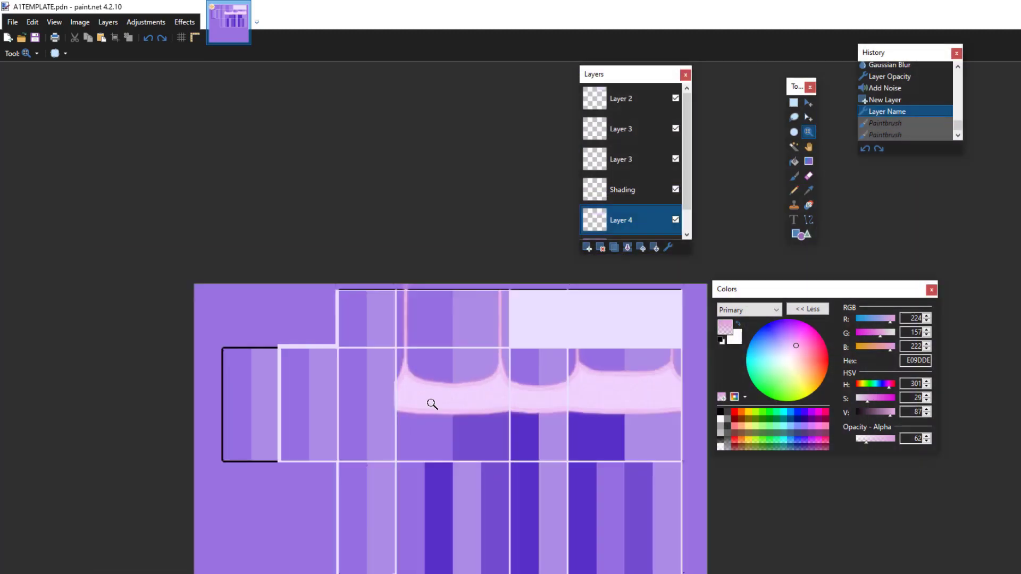
pyautogui.keyDown('ctrl'); pyautogui.scroll(4, 468, 406); pyautogui.keyUp('ctrl')
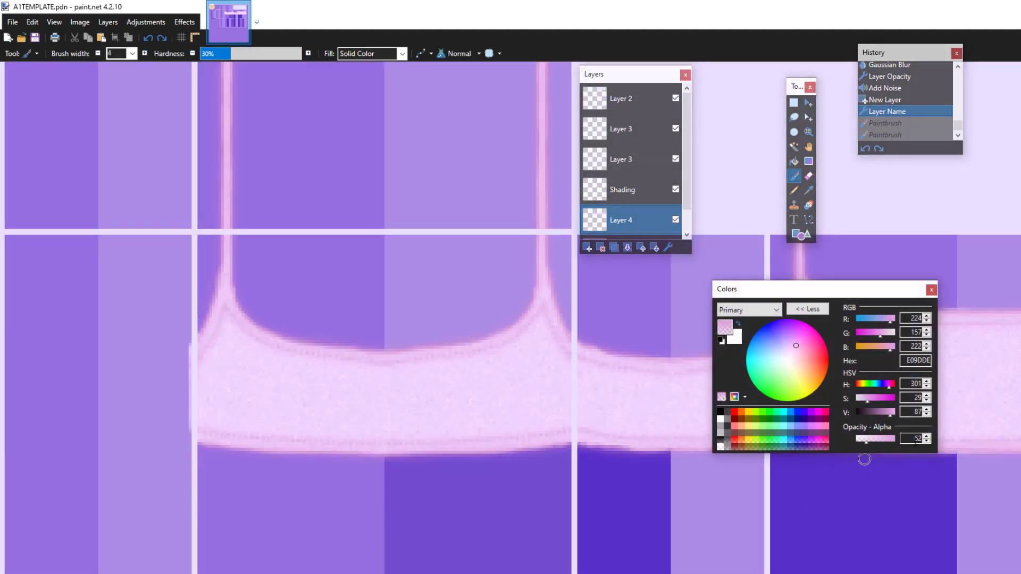
pyautogui.click(807, 309)
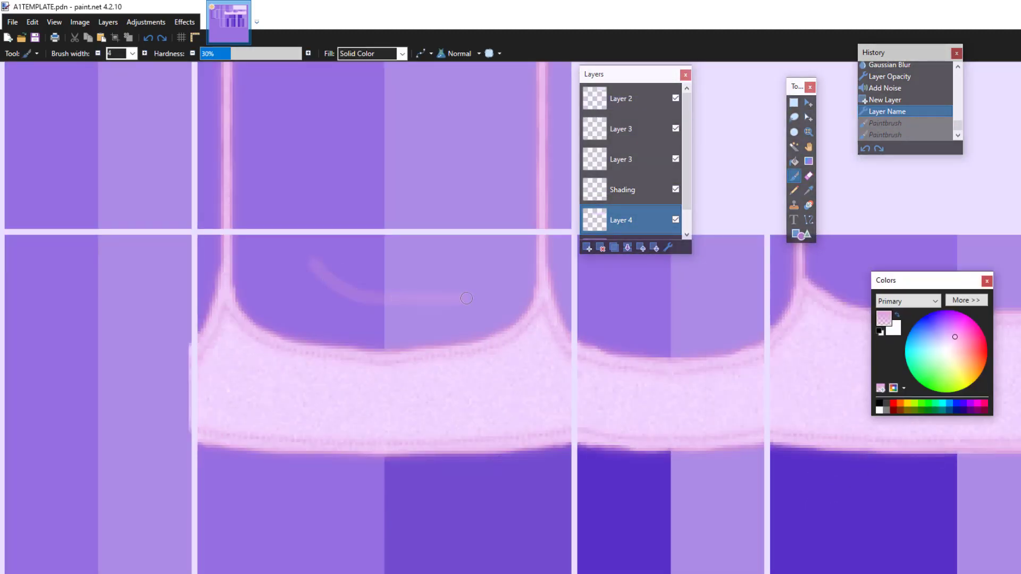
# Step: Test the translucent pink with loose strokes over the template above the shirt and undo all of them
pyautogui.moveTo(323, 210)
pyautogui.mouseDown()
pyautogui.moveTo(313, 200)
pyautogui.moveTo(317, 212)
pyautogui.mouseUp()
pyautogui.moveTo(312, 186); pyautogui.dragTo(322, 211)
pyautogui.moveTo(315, 188); pyautogui.dragTo(326, 220)
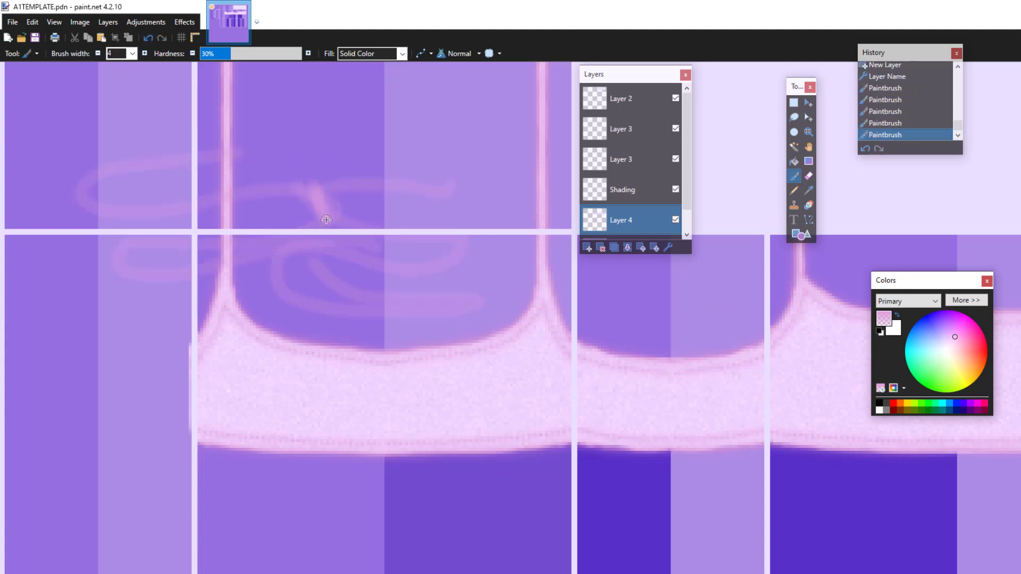
pyautogui.click(149, 38)
pyautogui.click(149, 38)
pyautogui.click(151, 39)
pyautogui.click(151, 39)
pyautogui.click(153, 40)
pyautogui.click(153, 41)
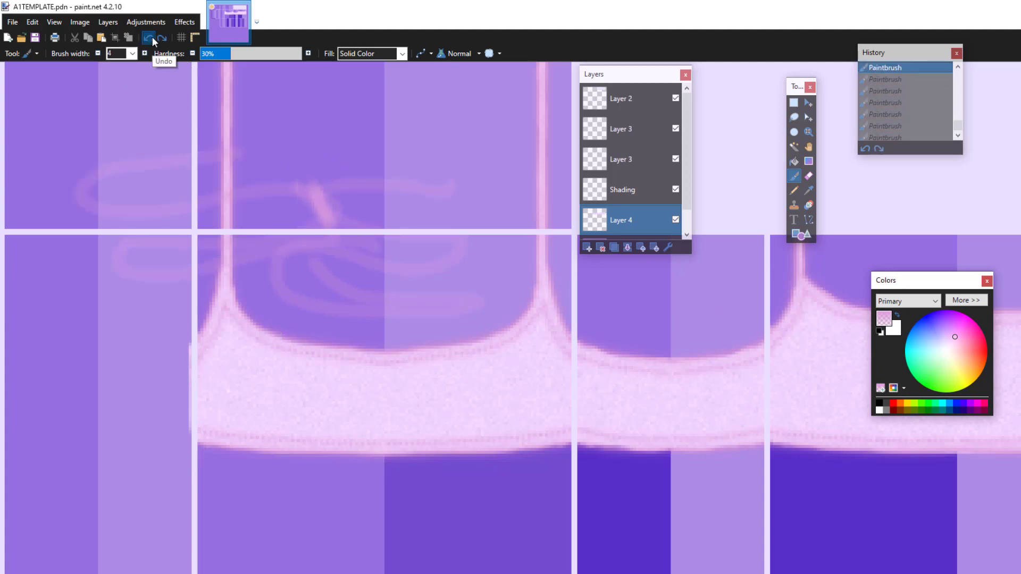
pyautogui.click(153, 41)
# Step: Make the Shading layer active and ready the Paintbrush over a closer view of the front panel, with windows moved aside
pyautogui.click(662, 191)
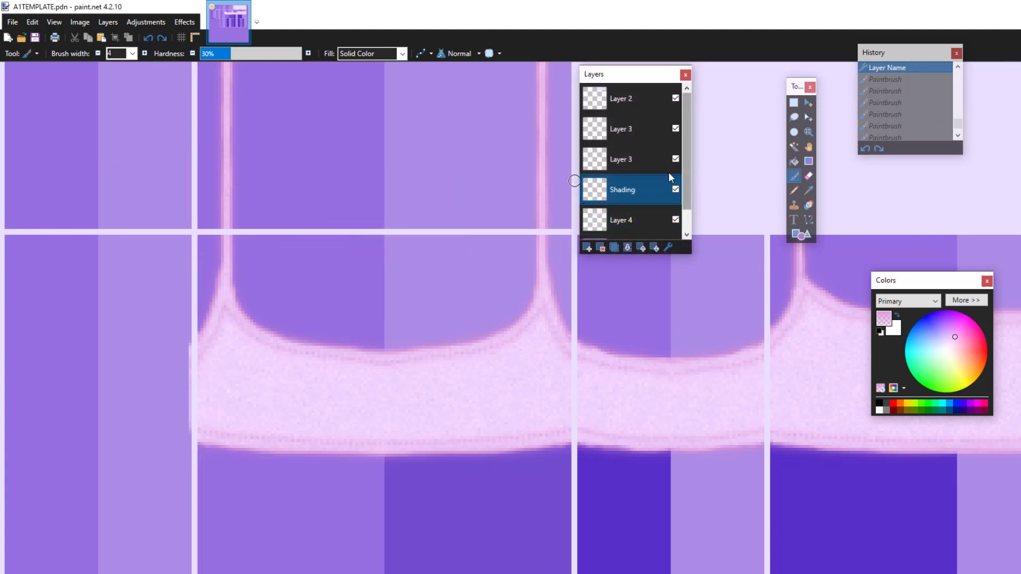
pyautogui.moveTo(661, 74)
pyautogui.mouseDown()
pyautogui.moveTo(774, 73)
pyautogui.moveTo(500, 93)
pyautogui.mouseUp()
pyautogui.click(809, 132)
pyautogui.click(408, 417)
pyautogui.click(497, 183)
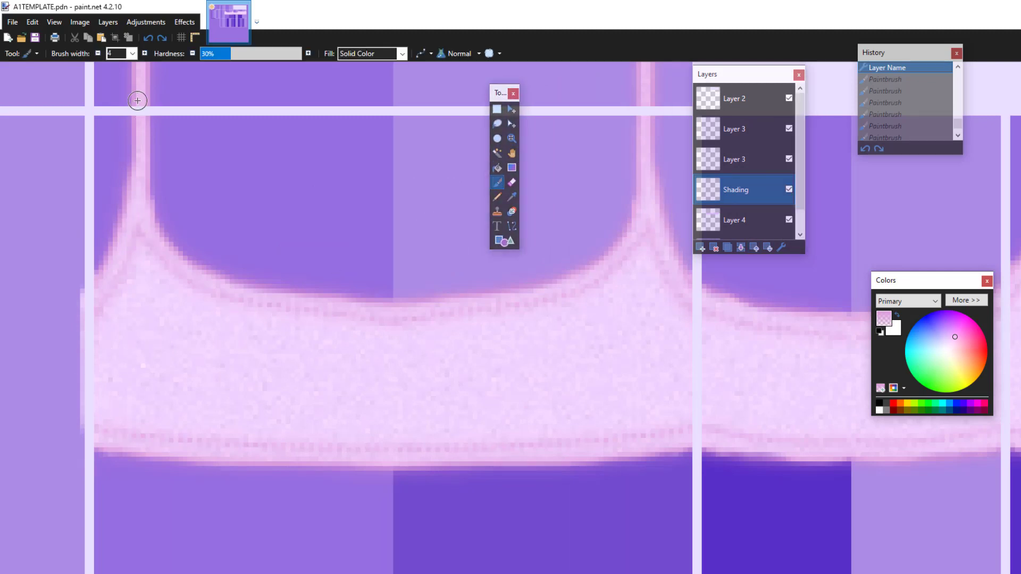
# Step: Try shading the front panel's left side, lower hem and neckline with translucent pink strokes, and check them at different zoom levels
pyautogui.moveTo(136, 282)
pyautogui.mouseDown()
pyautogui.moveTo(115, 302)
pyautogui.moveTo(126, 332)
pyautogui.moveTo(120, 369)
pyautogui.moveTo(168, 412)
pyautogui.moveTo(242, 428)
pyautogui.mouseUp()
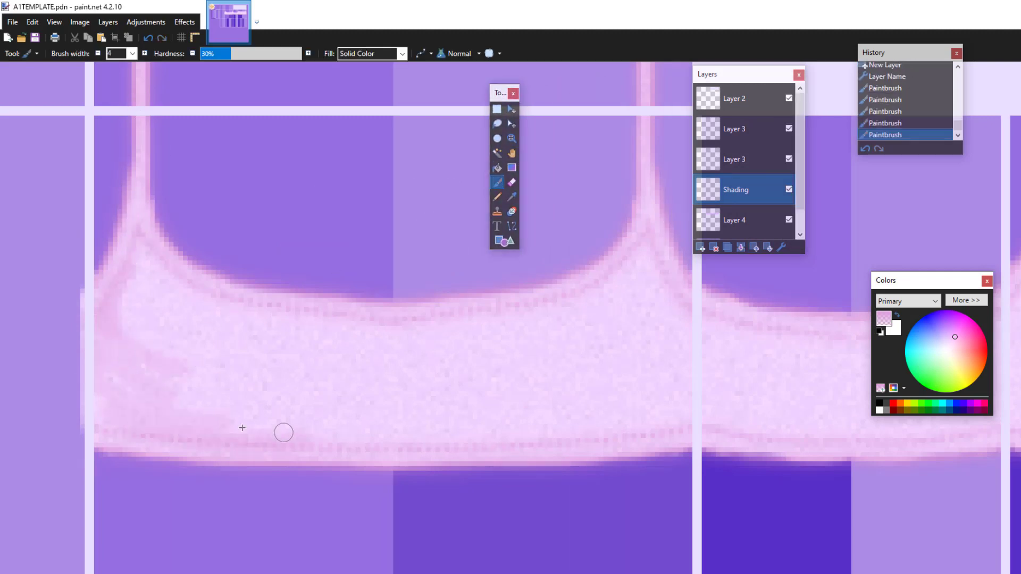
pyautogui.moveTo(137, 285); pyautogui.dragTo(296, 301)
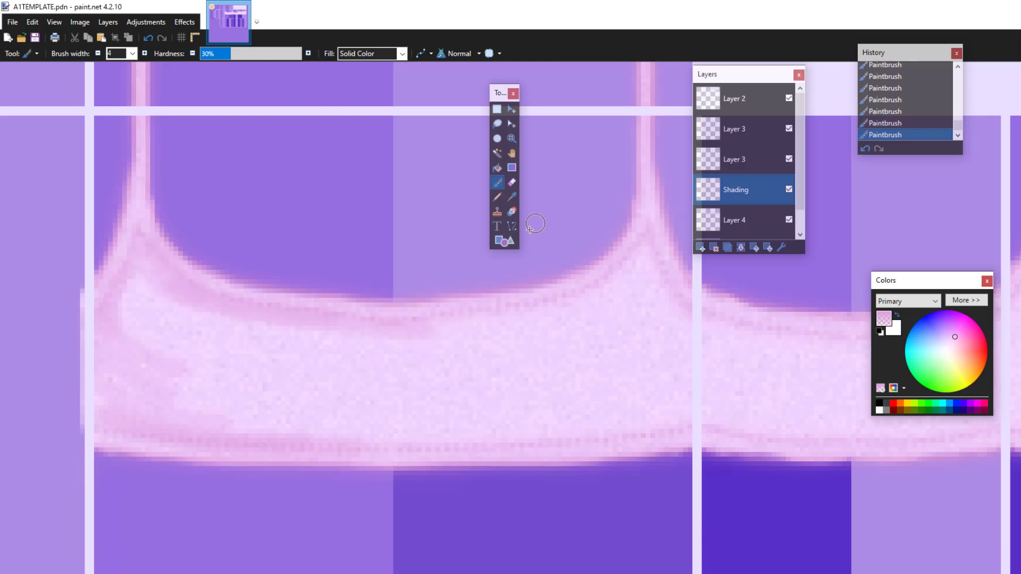
pyautogui.click(512, 139)
pyautogui.rightClick(262, 331)
pyautogui.rightClick(260, 351)
pyautogui.scroll(3, 189, 285)
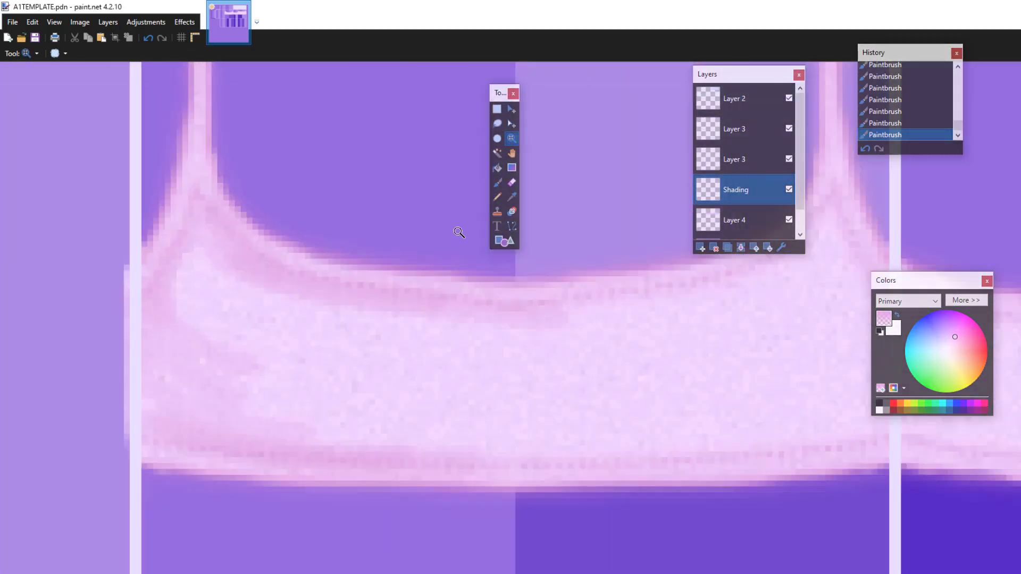
pyautogui.scroll(-3, 219, 330)
pyautogui.scroll(2, 321, 324)
pyautogui.click(498, 182)
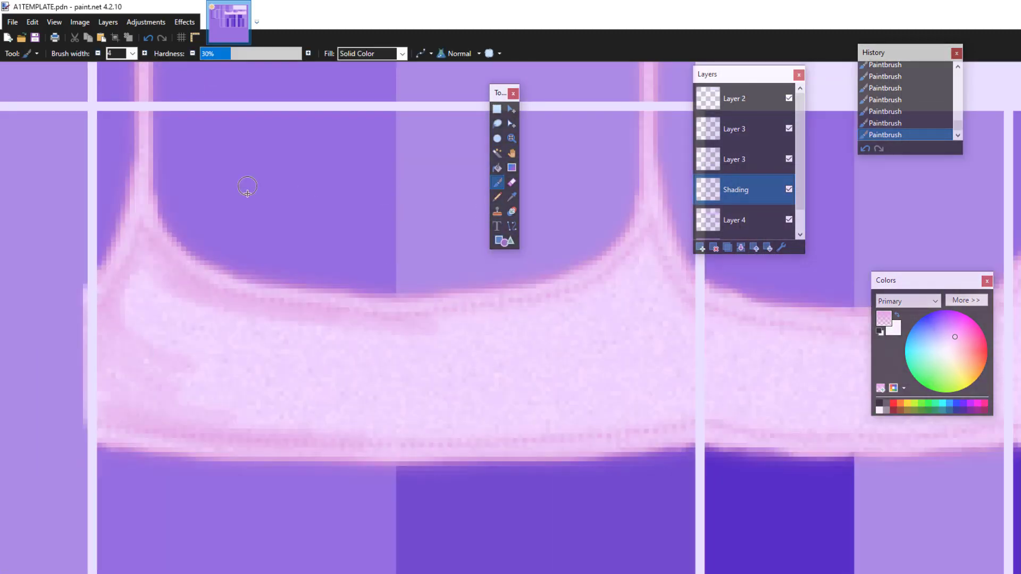
# Step: Undo all the shading strokes on the front panel
pyautogui.click(149, 37)
pyautogui.click(149, 38)
pyautogui.click(149, 38)
pyautogui.click(148, 38)
pyautogui.click(148, 38)
pyautogui.click(149, 38)
pyautogui.click(149, 37)
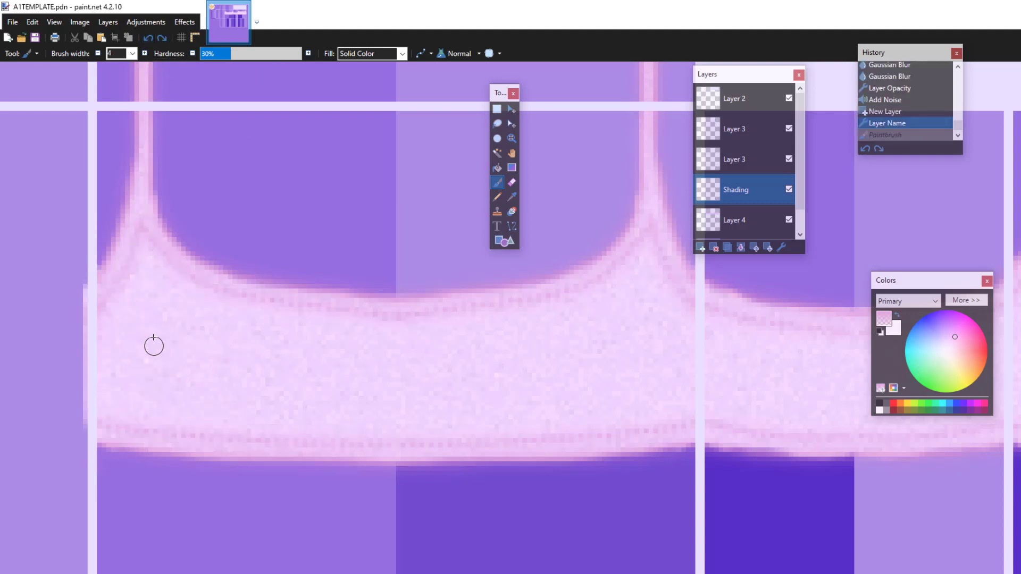
# Step: Shade the front panel's left edge and lower-left hem with fast translucent strokes, redoing the first stroke
pyautogui.moveTo(141, 230)
pyautogui.mouseDown()
pyautogui.moveTo(112, 287)
pyautogui.moveTo(112, 330)
pyautogui.moveTo(157, 370)
pyautogui.moveTo(197, 388)
pyautogui.mouseUp()
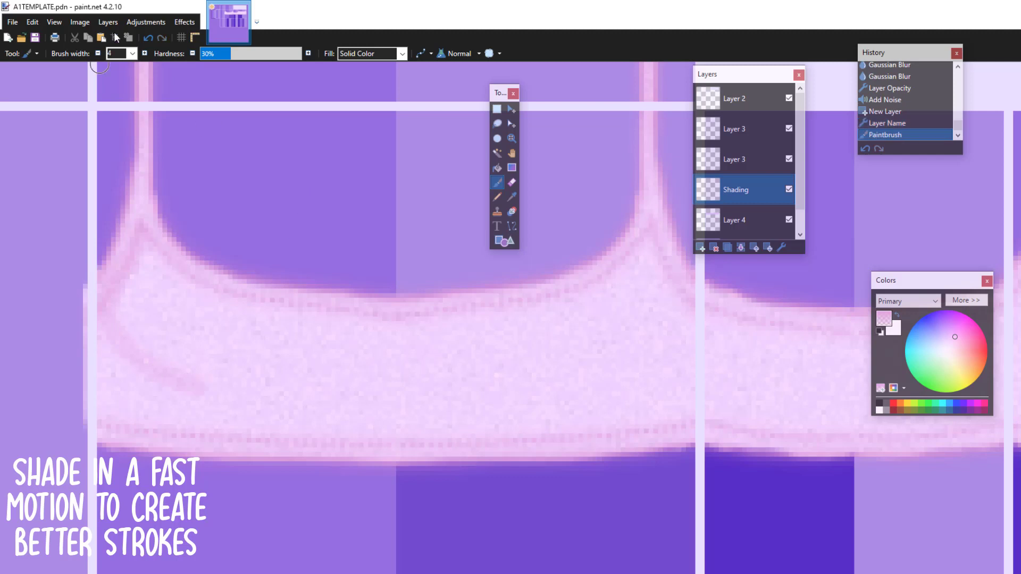
pyautogui.click(149, 38)
pyautogui.moveTo(139, 240); pyautogui.dragTo(106, 309)
pyautogui.moveTo(104, 330)
pyautogui.mouseDown()
pyautogui.moveTo(125, 355)
pyautogui.moveTo(263, 382)
pyautogui.mouseUp()
pyautogui.moveTo(109, 334); pyautogui.dragTo(345, 368)
pyautogui.moveTo(119, 372)
pyautogui.mouseDown()
pyautogui.moveTo(117, 415)
pyautogui.moveTo(184, 430)
pyautogui.mouseUp()
pyautogui.moveTo(113, 417); pyautogui.dragTo(314, 437)
# Step: Brush translucent shading across the front panel's middle, along its right side and beneath the neckline
pyautogui.moveTo(321, 394); pyautogui.dragTo(577, 395)
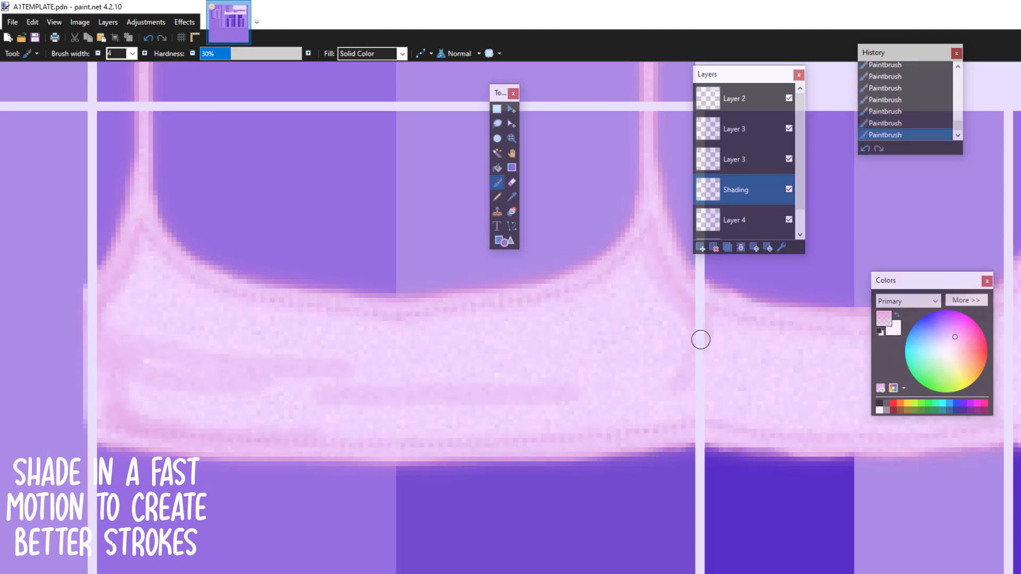
pyautogui.moveTo(700, 339); pyautogui.dragTo(543, 358)
pyautogui.moveTo(152, 257)
pyautogui.mouseDown()
pyautogui.moveTo(540, 303)
pyautogui.moveTo(633, 263)
pyautogui.mouseUp()
# Step: Examine the shaded front panel against the whole template and up close
pyautogui.click(512, 138)
pyautogui.rightClick(318, 417)
pyautogui.rightClick(317, 418)
pyautogui.rightClick(318, 417)
pyautogui.rightClick(318, 420)
pyautogui.rightClick(323, 441)
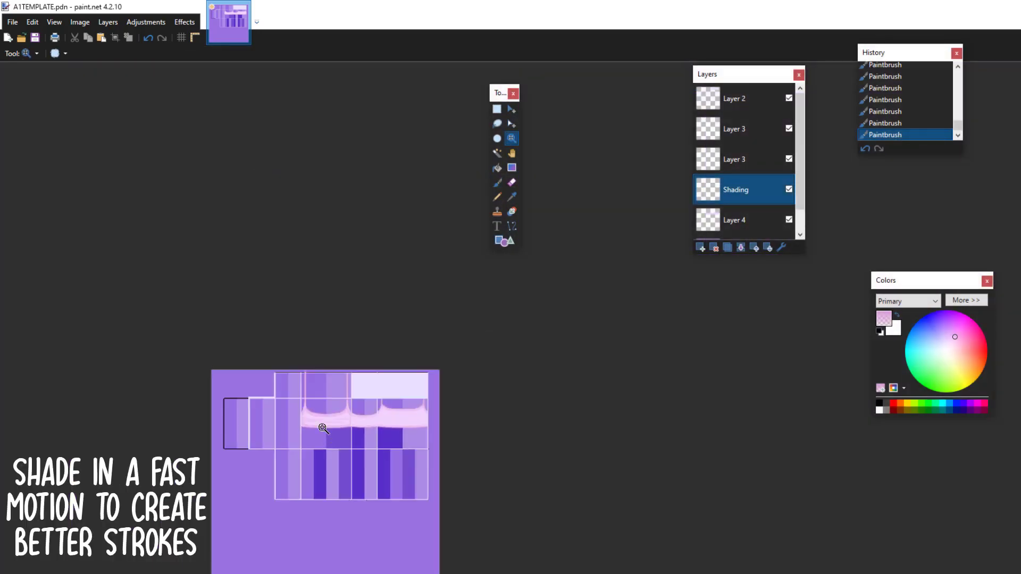
pyautogui.click(322, 426)
pyautogui.click(322, 426)
pyautogui.click(344, 427)
# Step: Undo the front panel's translucent shading strokes until its noise-textured base is clear
pyautogui.click(148, 38)
pyautogui.click(149, 38)
pyautogui.click(149, 38)
pyautogui.click(148, 38)
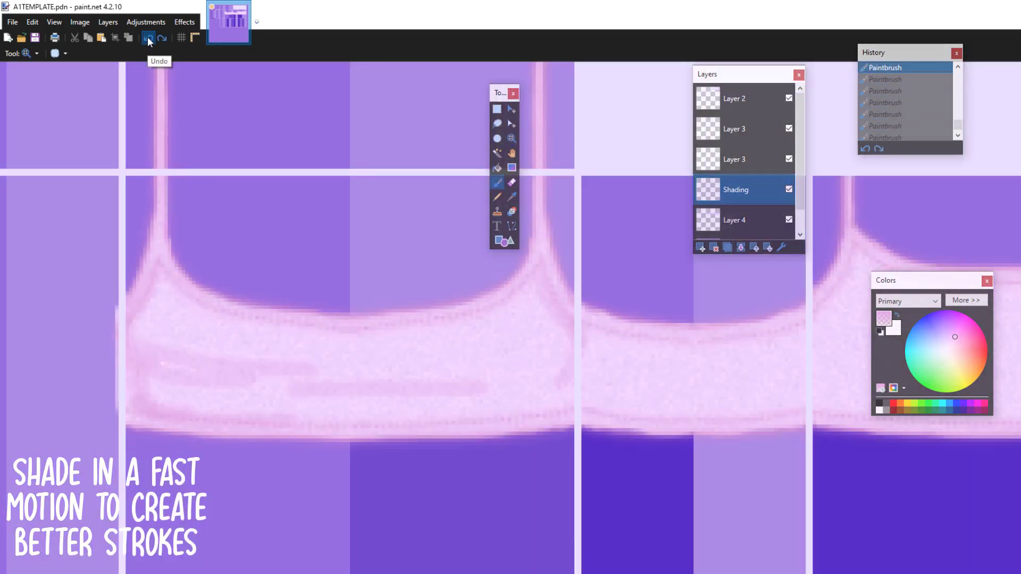
pyautogui.click(149, 38)
pyautogui.click(148, 38)
pyautogui.click(149, 42)
pyautogui.click(150, 41)
pyautogui.click(149, 41)
pyautogui.click(150, 41)
pyautogui.click(234, 293)
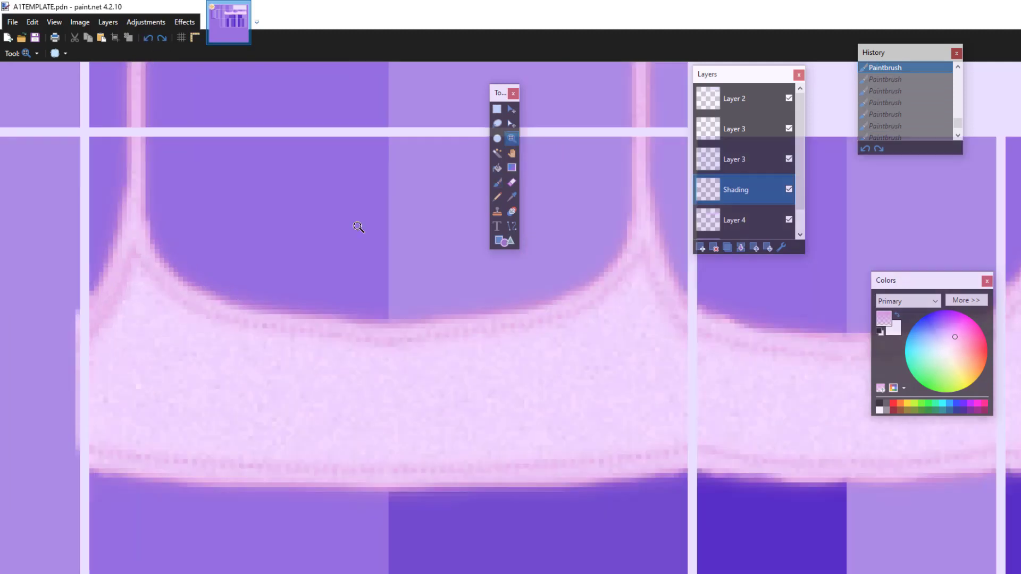
# Step: Set the brush width to 2 and shade the front panel's edges, neckline and hem, adding curved fold strokes across its middle
pyautogui.click(496, 186)
pyautogui.click(132, 53)
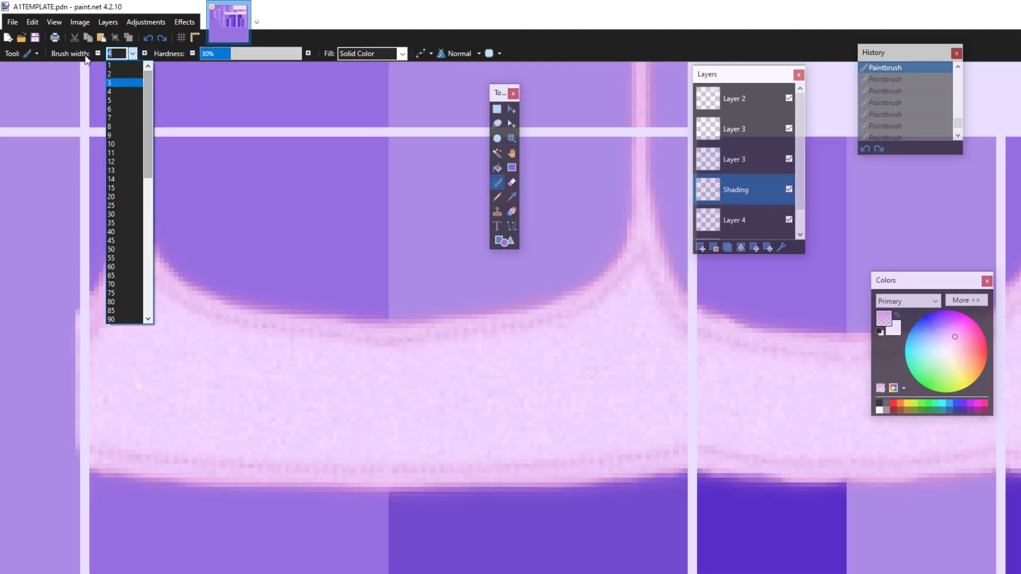
pyautogui.click(119, 74)
pyautogui.moveTo(934, 280); pyautogui.dragTo(869, 178)
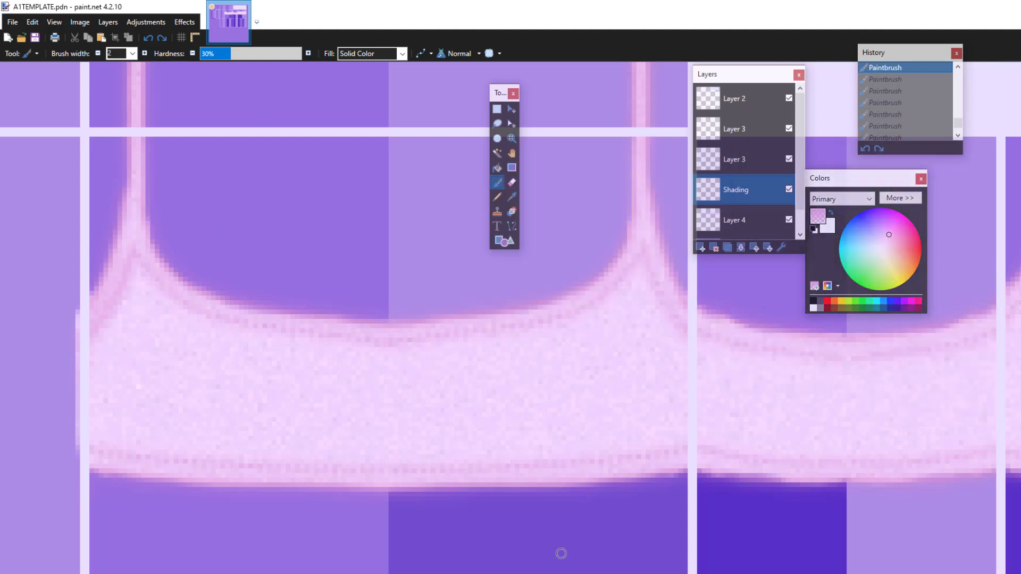
pyautogui.hscroll(1, 561, 554)
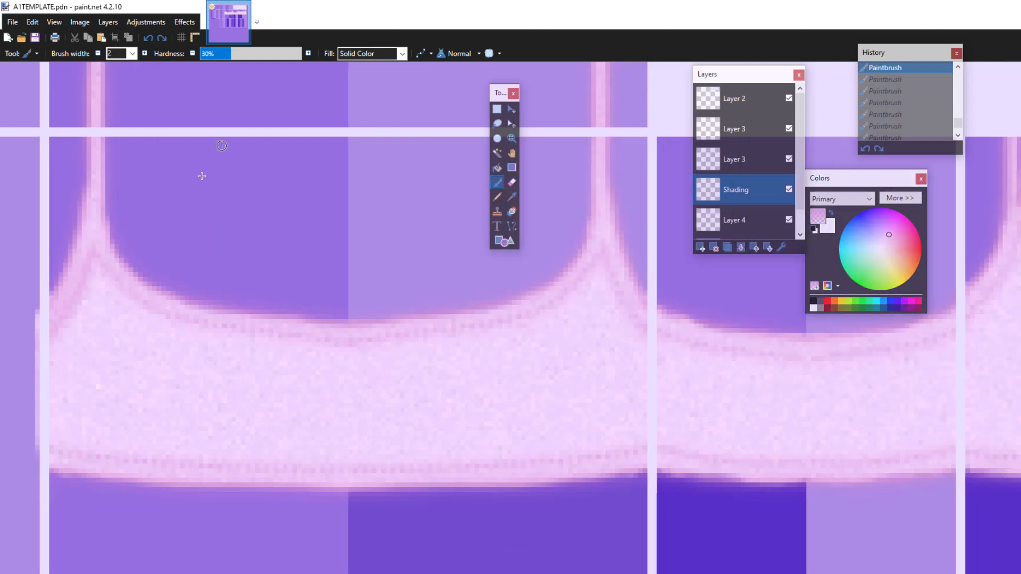
pyautogui.moveTo(96, 258); pyautogui.dragTo(86, 282)
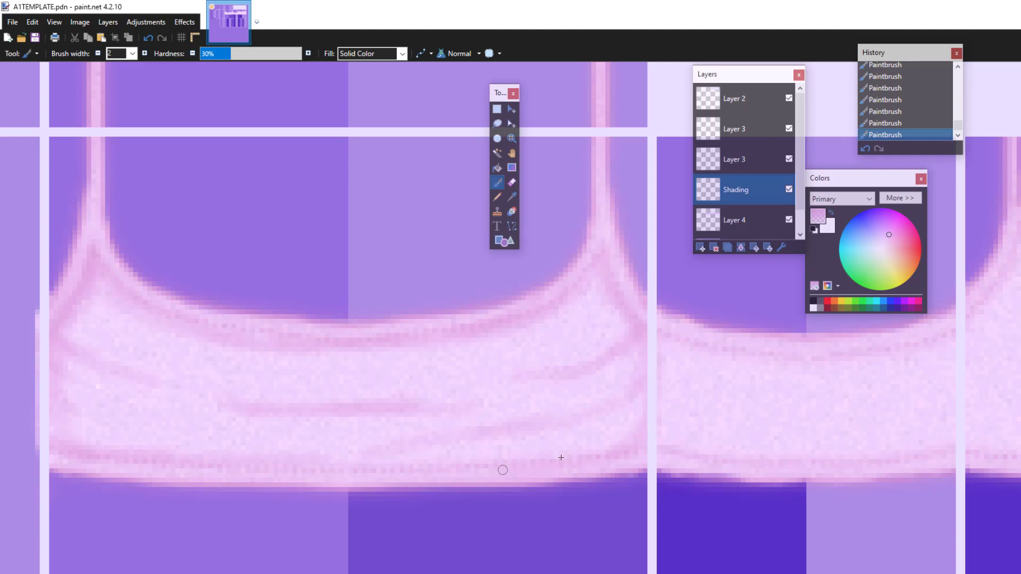
pyautogui.moveTo(103, 457); pyautogui.dragTo(313, 466)
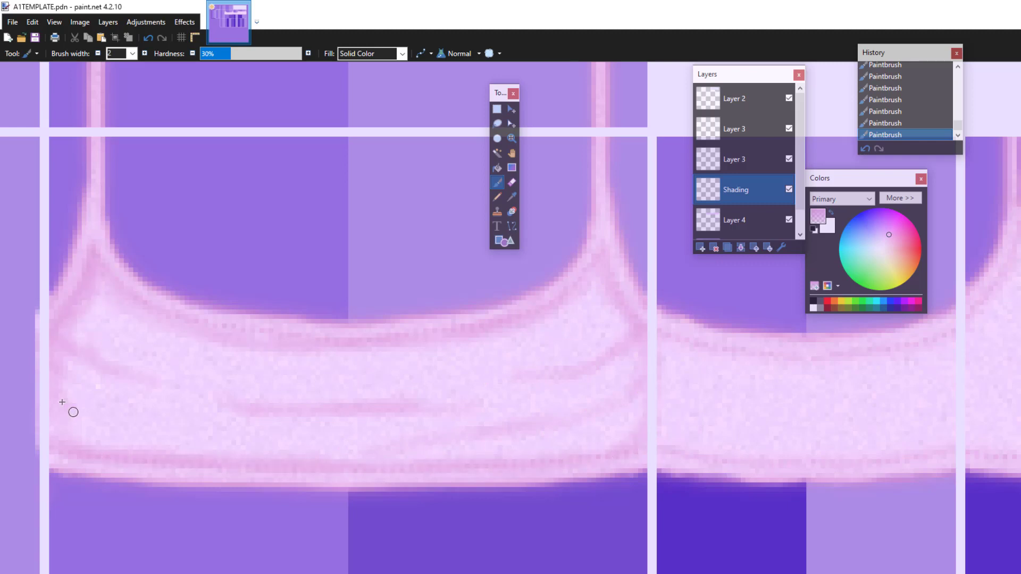
# Step: Brush translucent shading and folds over the narrow side panel and the left half of the back panel
pyautogui.hscroll(5, 388, 317)
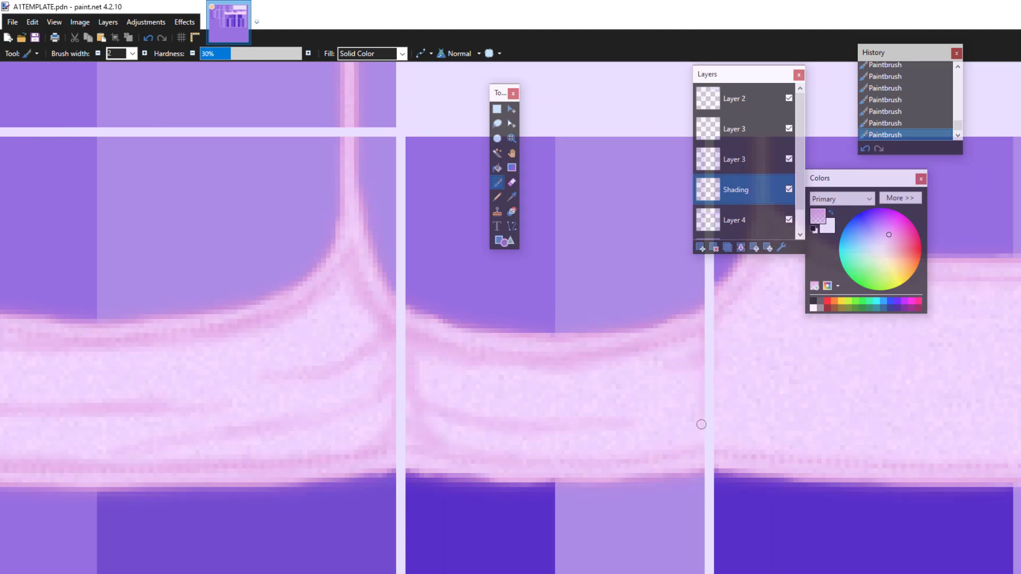
pyautogui.hscroll(8, 707, 380)
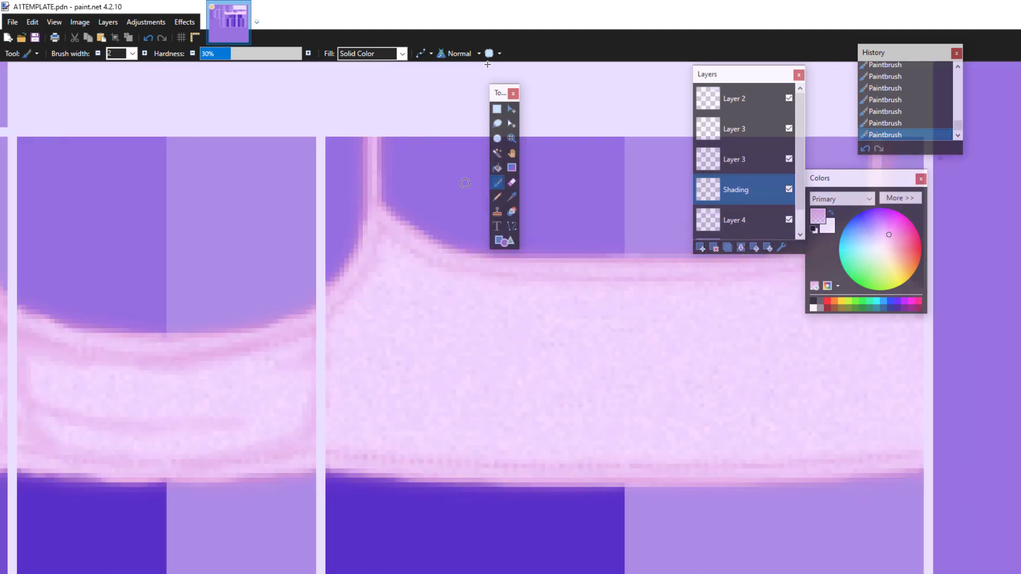
pyautogui.moveTo(503, 93); pyautogui.dragTo(859, 97)
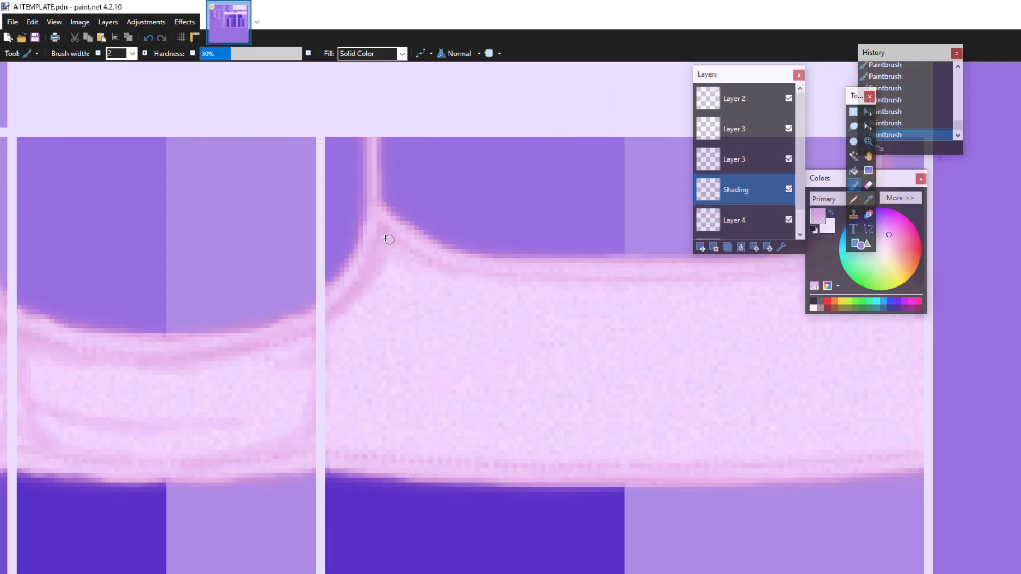
pyautogui.moveTo(332, 330); pyautogui.dragTo(383, 367)
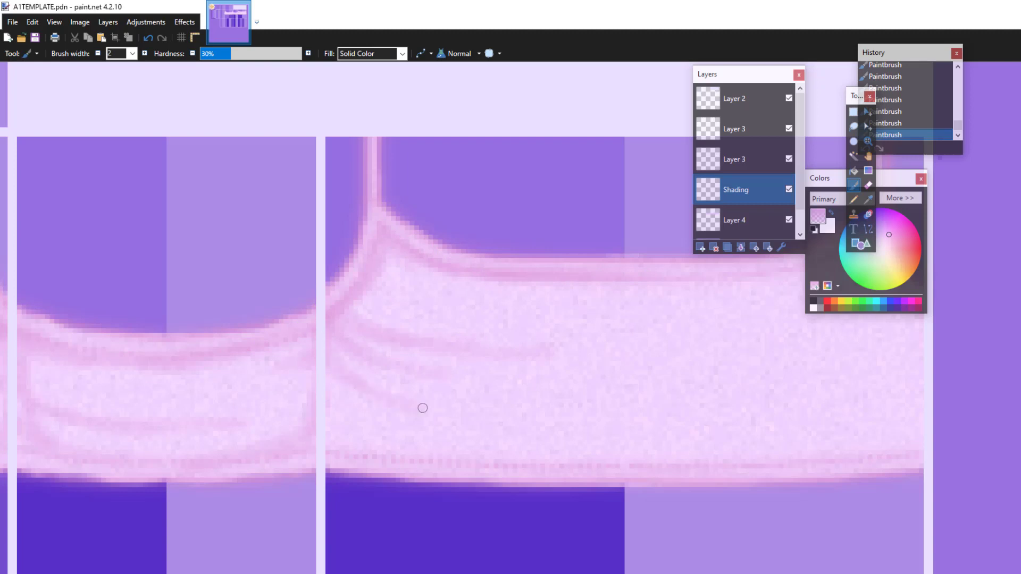
pyautogui.moveTo(328, 392); pyautogui.dragTo(395, 450)
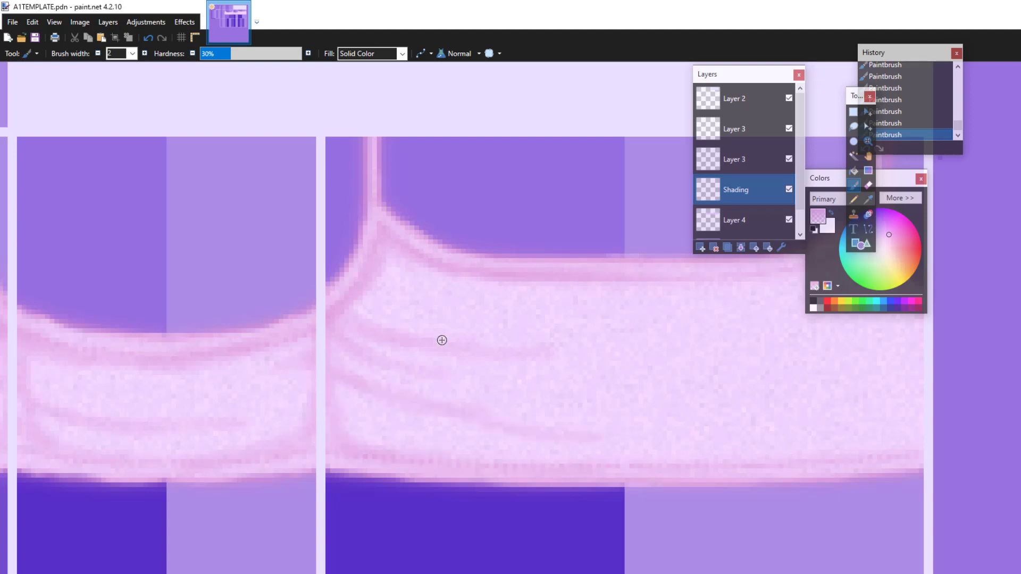
# Step: Clear the view of the back panel and shade its neckline, right edge and right-hand folds
pyautogui.moveTo(708, 75); pyautogui.dragTo(608, 87)
pyautogui.moveTo(835, 178); pyautogui.dragTo(1001, 167)
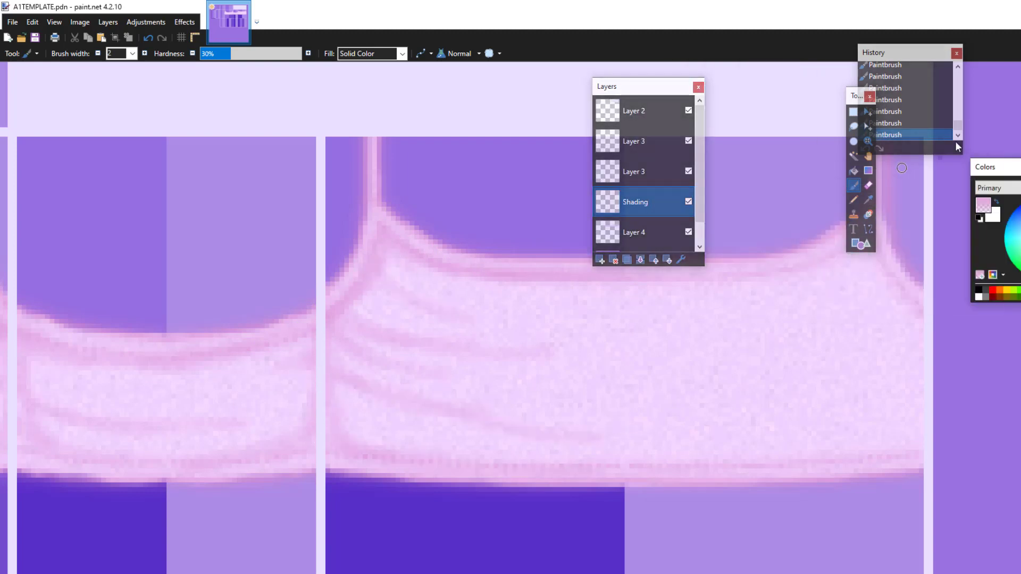
pyautogui.moveTo(854, 97); pyautogui.dragTo(732, 88)
pyautogui.moveTo(623, 87); pyautogui.dragTo(263, 99)
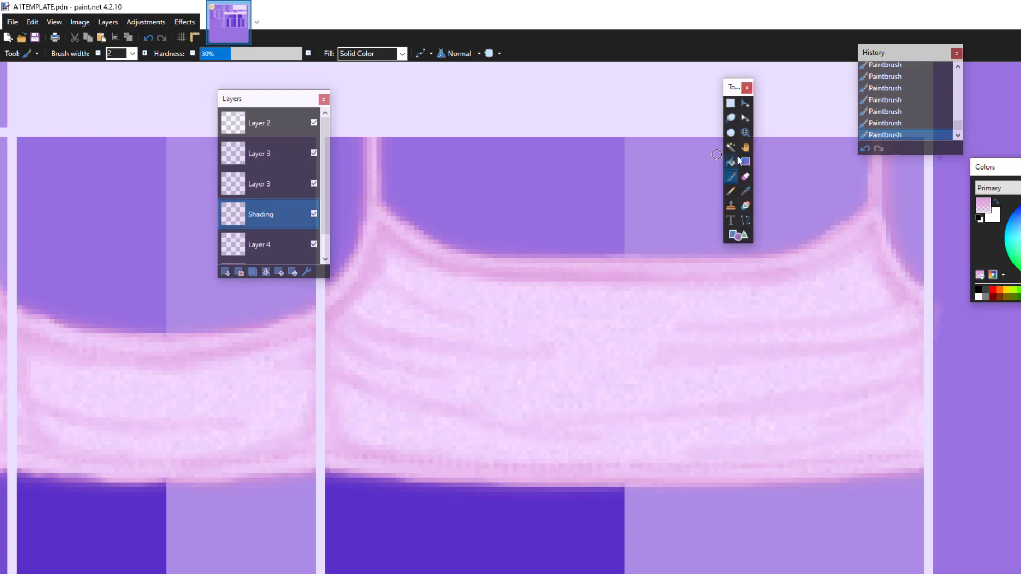
# Step: Examine the shaded front, side and back panels against the whole template and up close
pyautogui.click(745, 132)
pyautogui.rightClick(645, 413)
pyautogui.rightClick(646, 414)
pyautogui.click(589, 420)
pyautogui.click(588, 419)
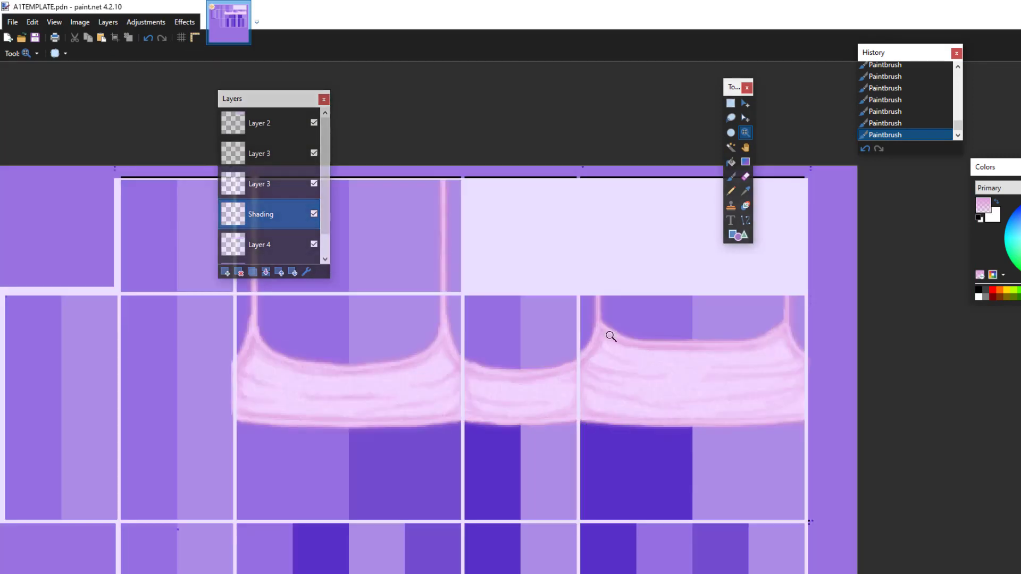
pyautogui.moveTo(297, 100); pyautogui.dragTo(715, 56)
pyautogui.rightClick(564, 338)
pyautogui.rightClick(545, 370)
pyautogui.rightClick(535, 371)
pyautogui.click(596, 375)
pyautogui.scroll(3, 465, 298)
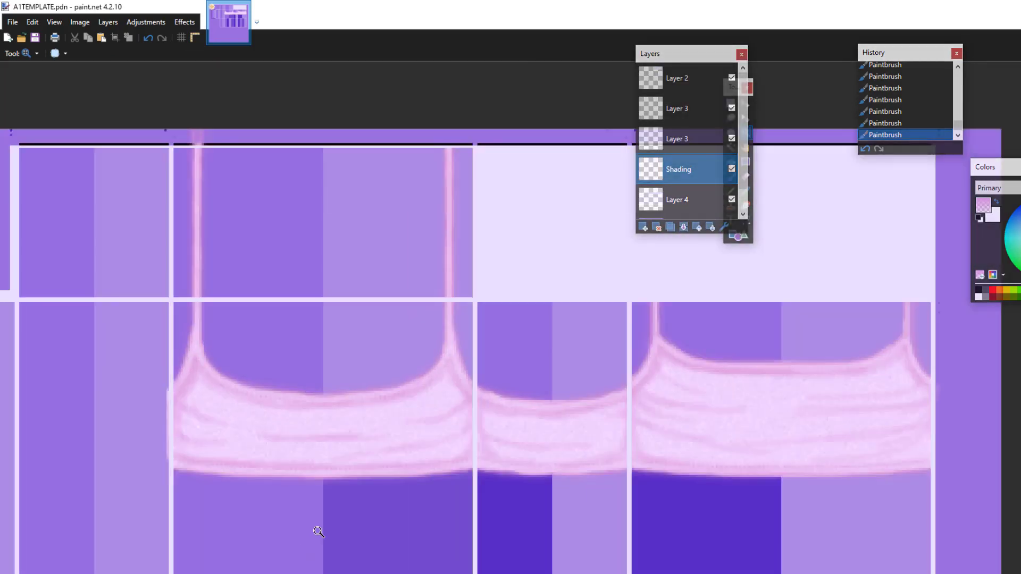
pyautogui.scroll(-5, 367, 487)
pyautogui.scroll(3, 388, 457)
pyautogui.click(383, 457)
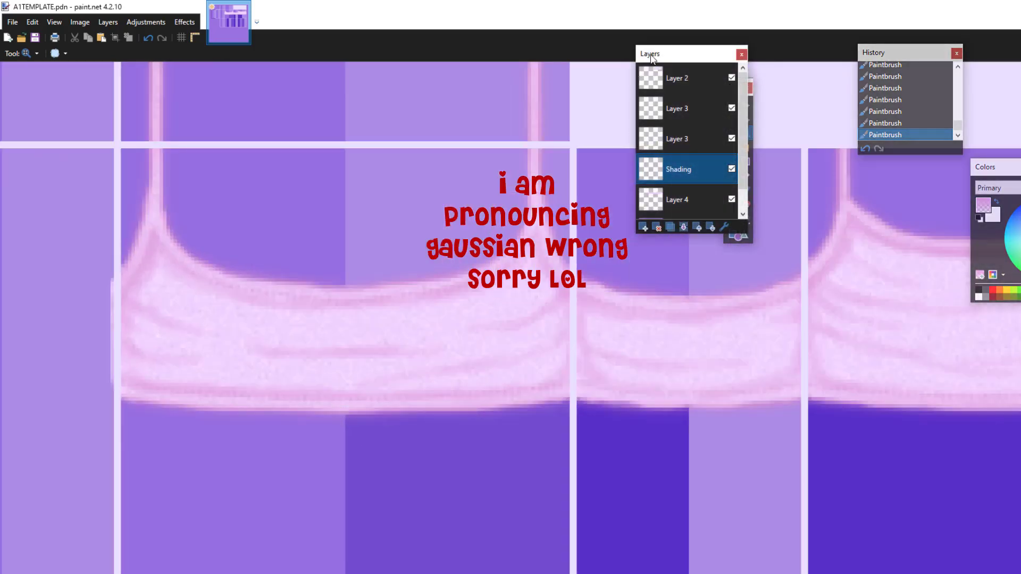
# Step: Soften the Shading layer's strokes with a Gaussian Blur and check the result across the template
pyautogui.moveTo(671, 54); pyautogui.dragTo(638, 47)
pyautogui.click(185, 22)
pyautogui.moveTo(222, 78)
pyautogui.click(334, 84)
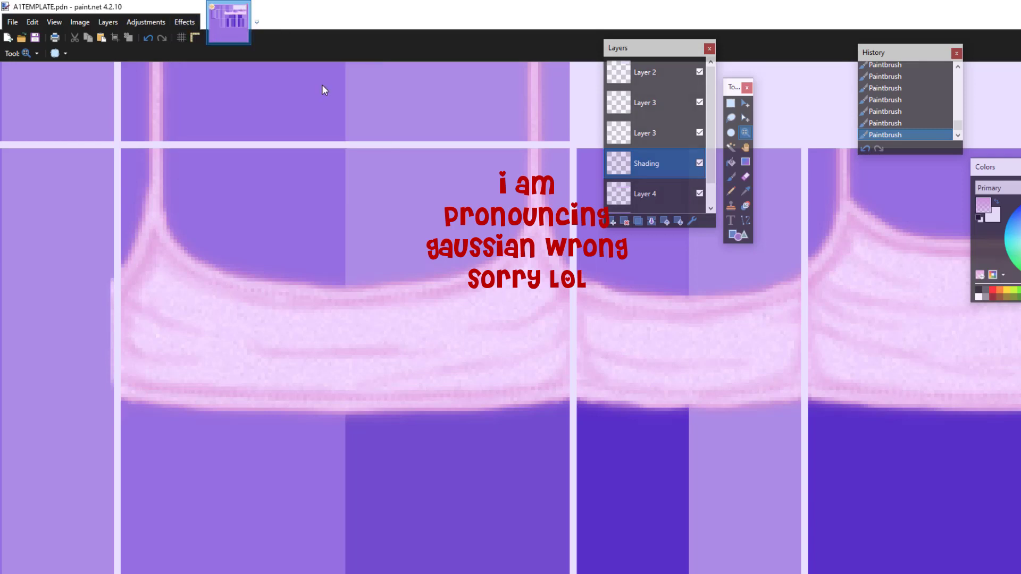
pyautogui.moveTo(567, 269); pyautogui.dragTo(304, 103)
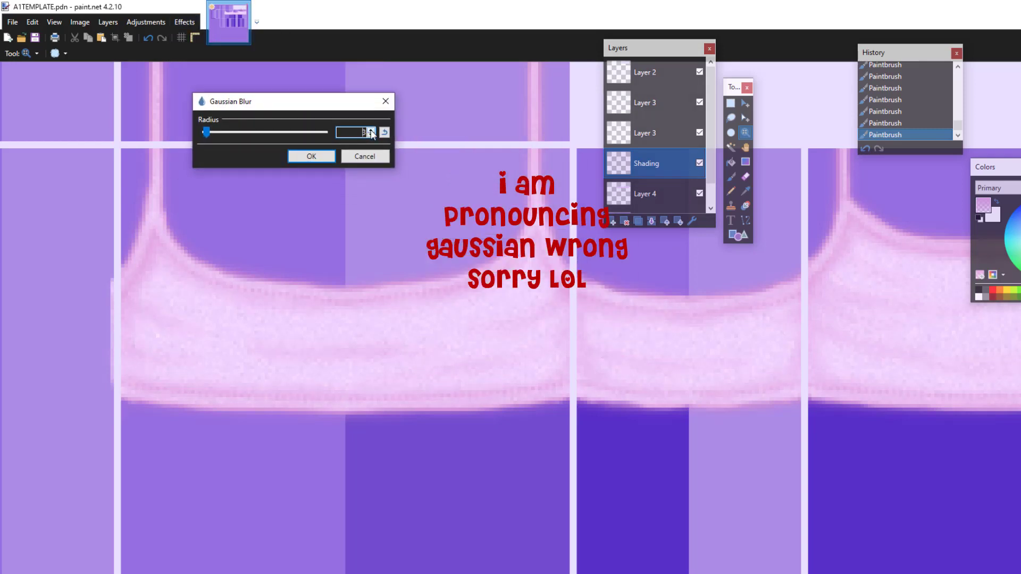
pyautogui.click(311, 156)
pyautogui.scroll(-6, 353, 365)
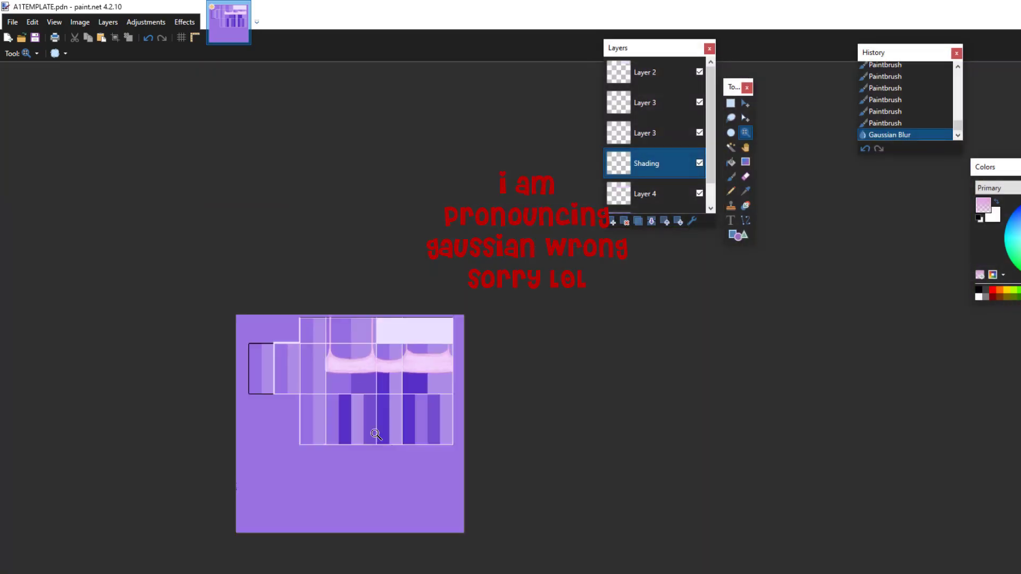
pyautogui.scroll(5, 452, 346)
# Step: Add a new layer above Shading and name it "Highlights"
pyautogui.click(612, 221)
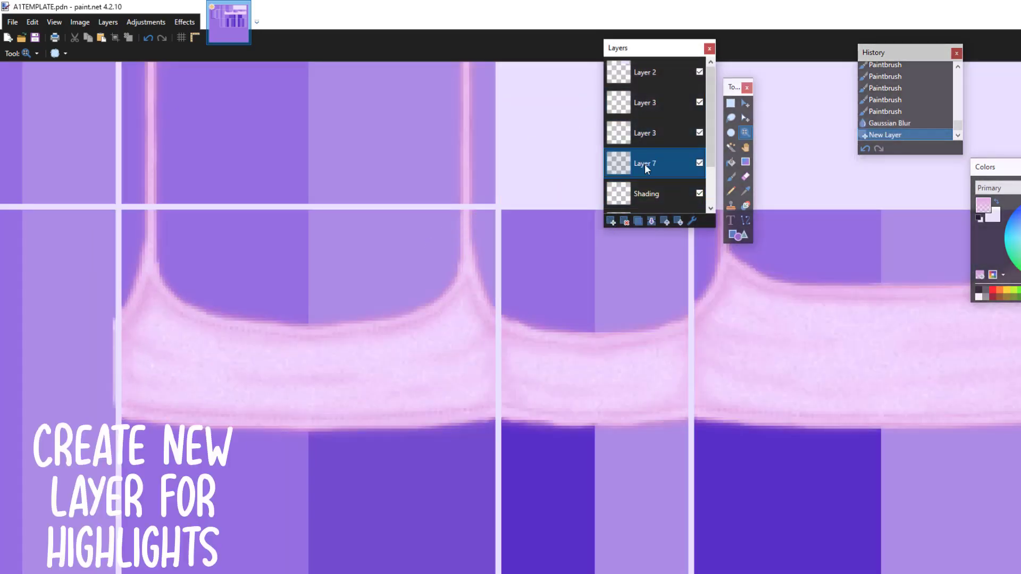
pyautogui.doubleClick(644, 164)
pyautogui.write('Highlights')
pyautogui.press('Return')
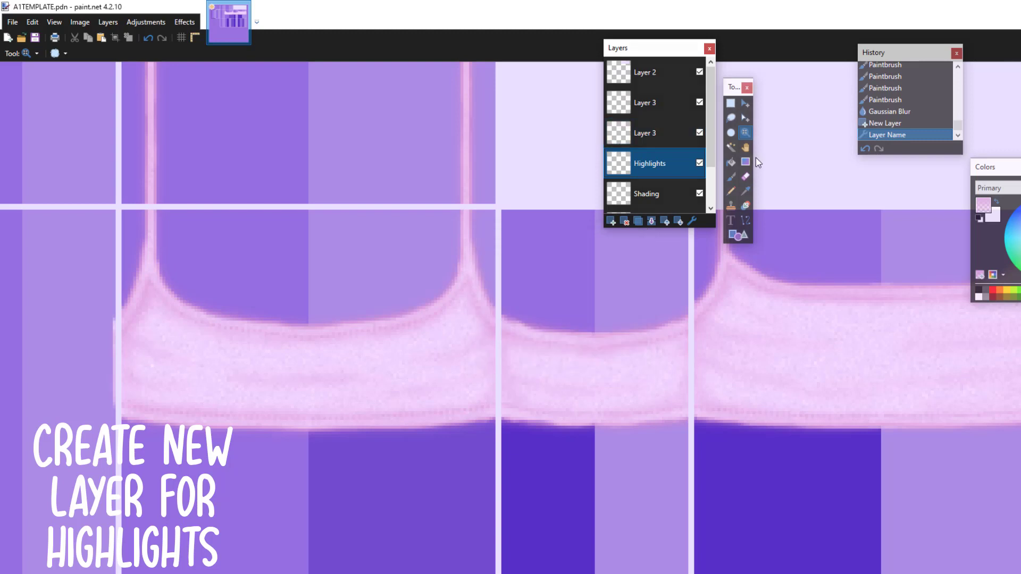
# Step: Sample the shirt's lilac base from Layer 4 as the primary color
pyautogui.moveTo(989, 166); pyautogui.dragTo(319, 106)
pyautogui.moveTo(711, 147); pyautogui.dragTo(711, 180)
pyautogui.click(674, 176)
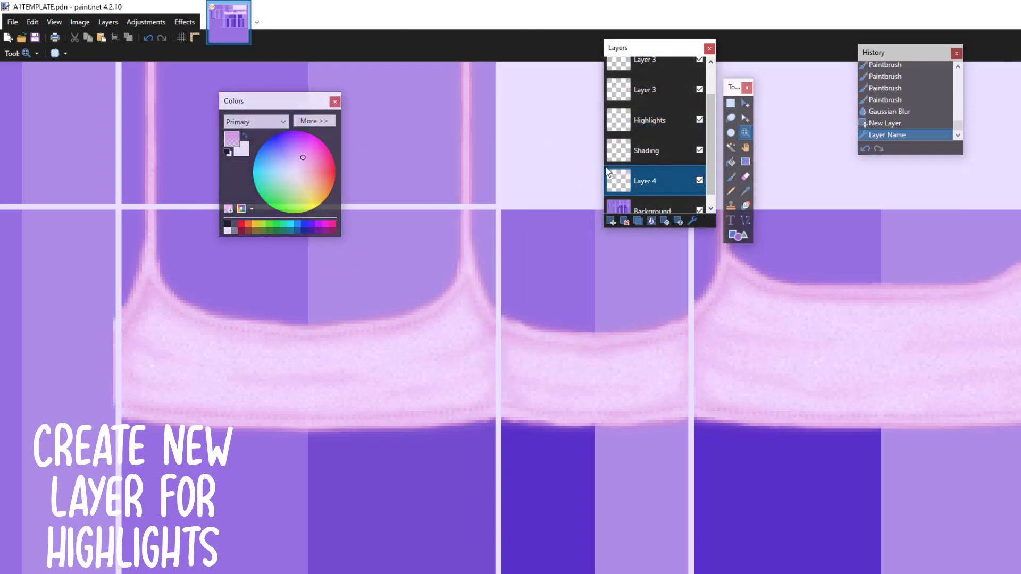
pyautogui.click(746, 191)
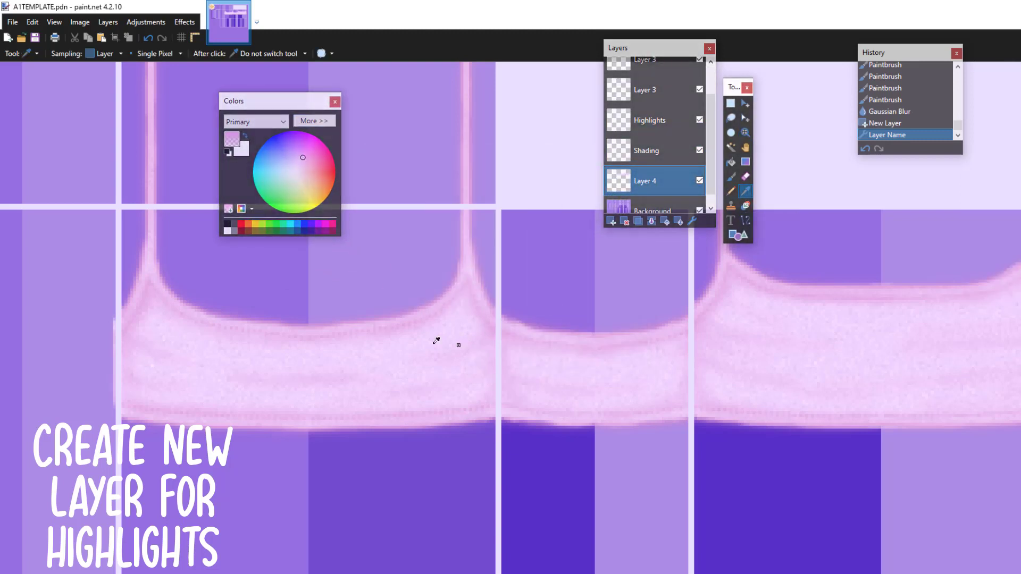
pyautogui.click(338, 358)
# Step: Lighten the primary color to F4E5FC and lower its opacity to 51
pyautogui.click(313, 120)
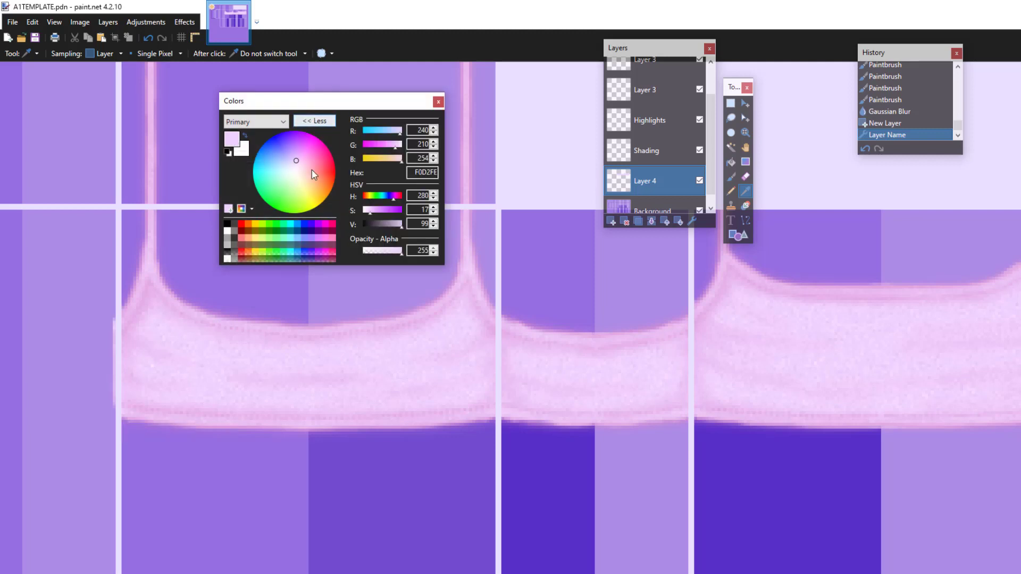
pyautogui.moveTo(373, 212); pyautogui.dragTo(366, 212)
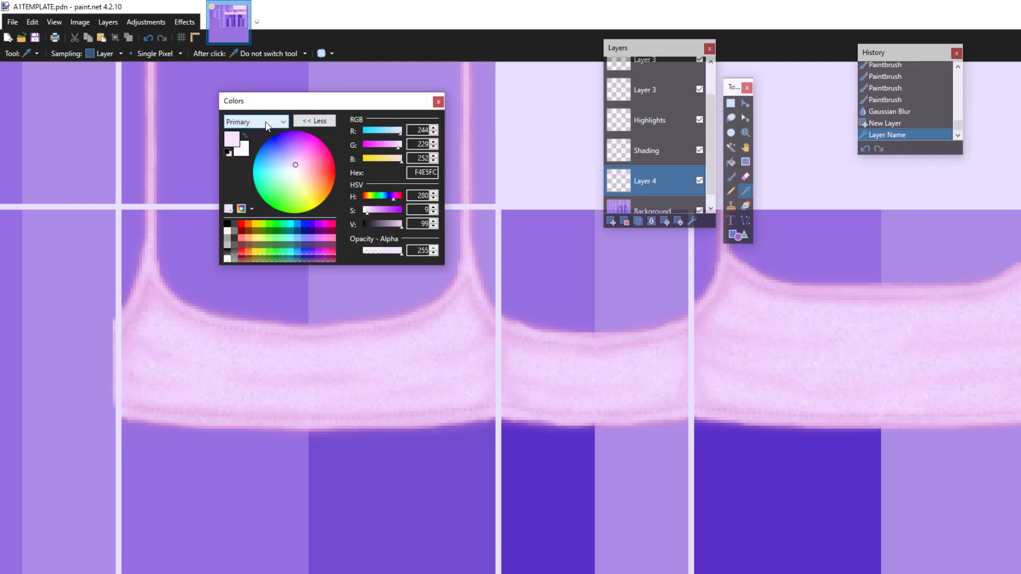
pyautogui.moveTo(291, 103); pyautogui.dragTo(282, 103)
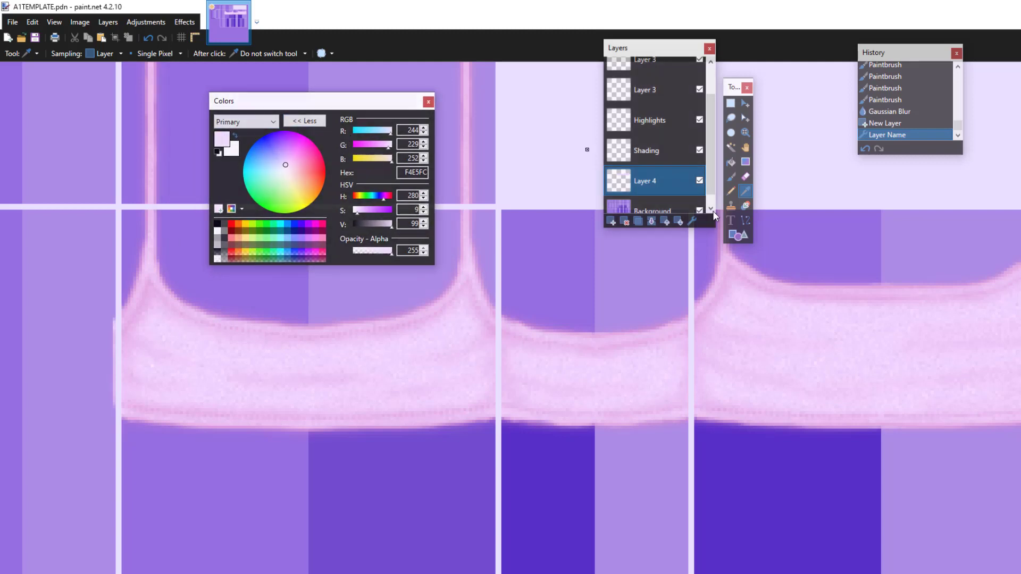
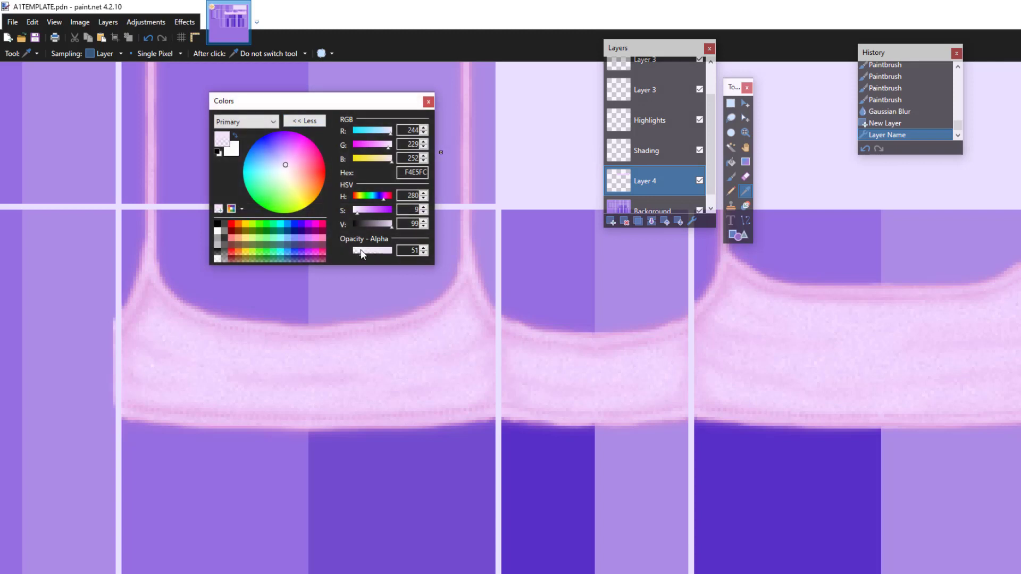
pyautogui.click(304, 121)
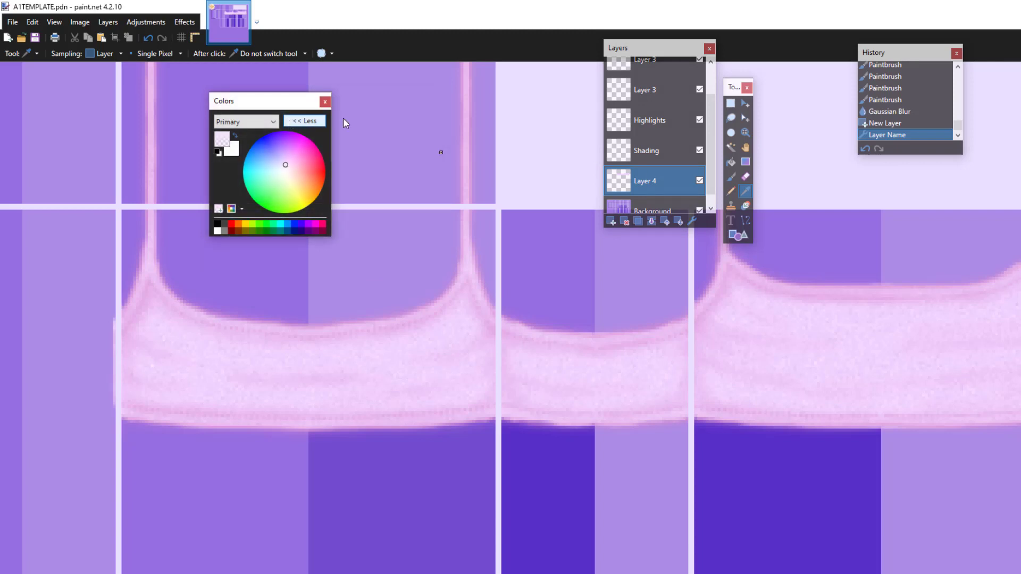
# Step: Add another layer directly above Shading and name it "Highlights" as well
pyautogui.click(611, 222)
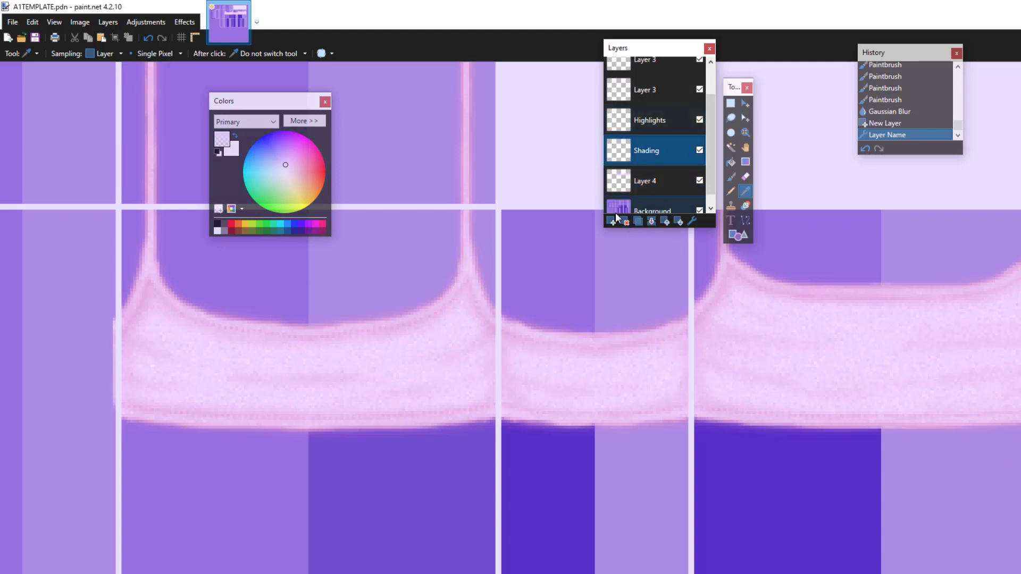
pyautogui.doubleClick(640, 149)
pyautogui.write('Highlight')
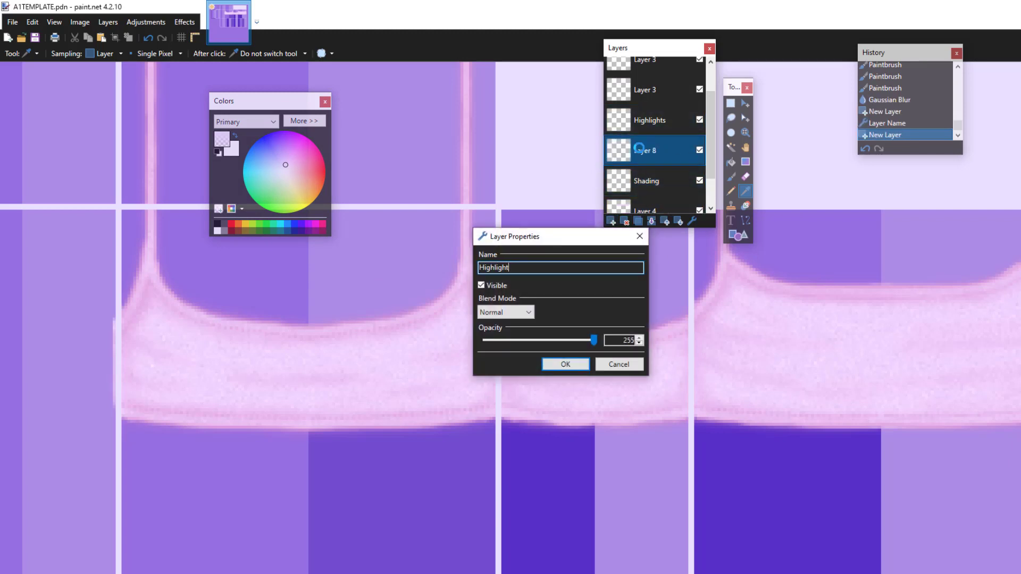
pyautogui.write('s')
pyautogui.press('Return')
# Step: Examine the front panel's blurred shading up close and across the shirt to plan the highlight placement
pyautogui.moveTo(240, 101); pyautogui.dragTo(914, 117)
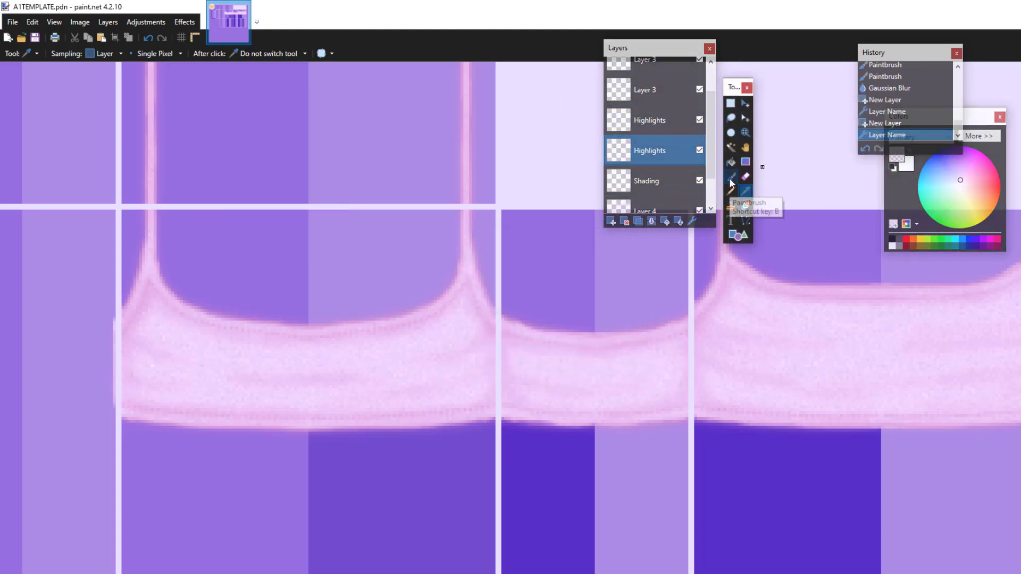
pyautogui.click(730, 178)
pyautogui.click(746, 133)
pyautogui.scroll(4, 201, 350)
pyautogui.scroll(-6, 202, 419)
pyautogui.scroll(5, 200, 420)
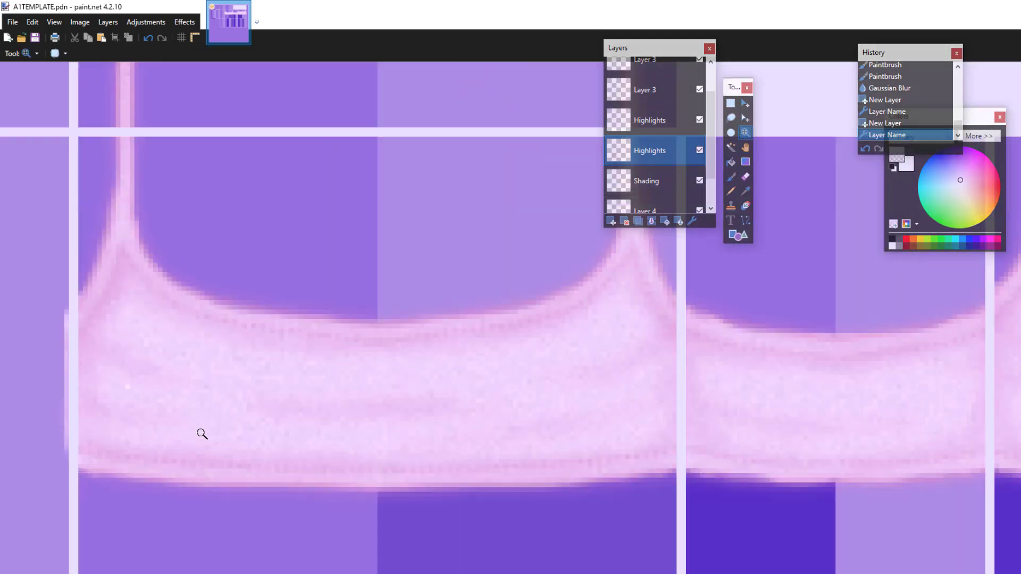
pyautogui.click(202, 434)
pyautogui.click(731, 176)
pyautogui.moveTo(734, 87); pyautogui.dragTo(831, 75)
pyautogui.click(843, 121)
pyautogui.rightClick(395, 416)
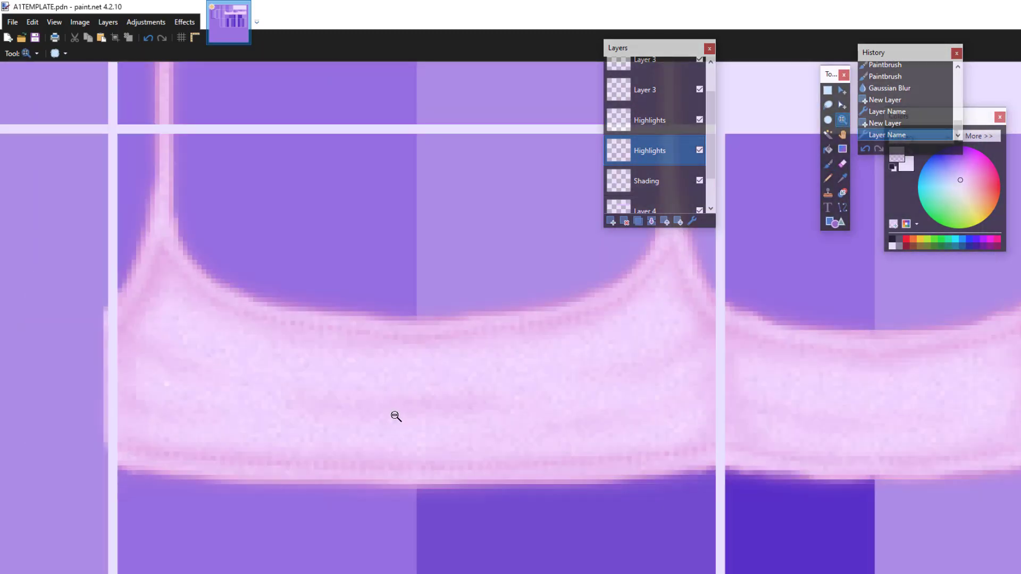
pyautogui.scroll(-4, 395, 416)
pyautogui.scroll(3, 404, 424)
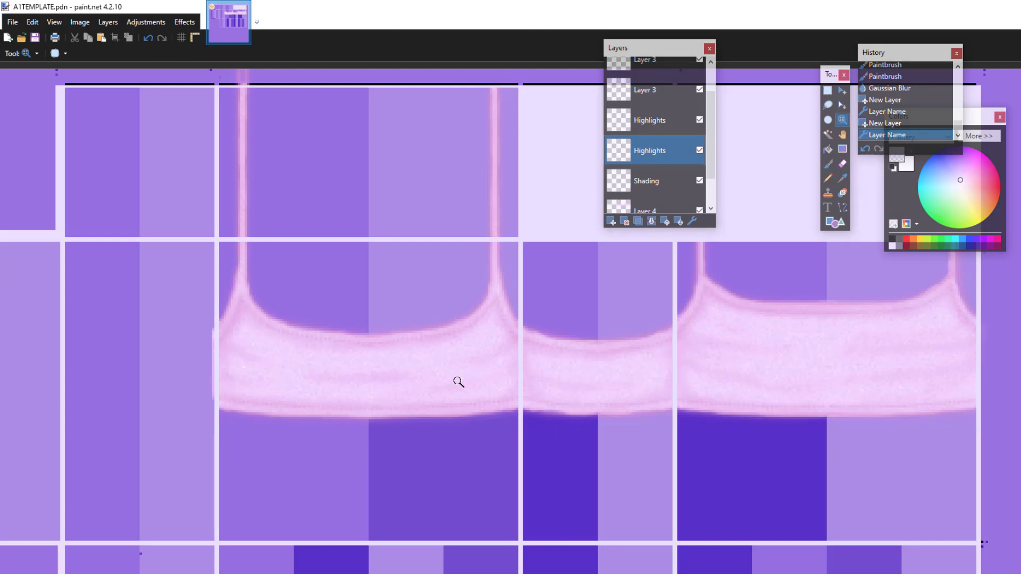
# Step: Try a pale highlight stroke on the front panel with the Paintbrush and undo it
pyautogui.scroll(3, 334, 359)
pyautogui.moveTo(658, 49); pyautogui.dragTo(562, 49)
pyautogui.click(829, 163)
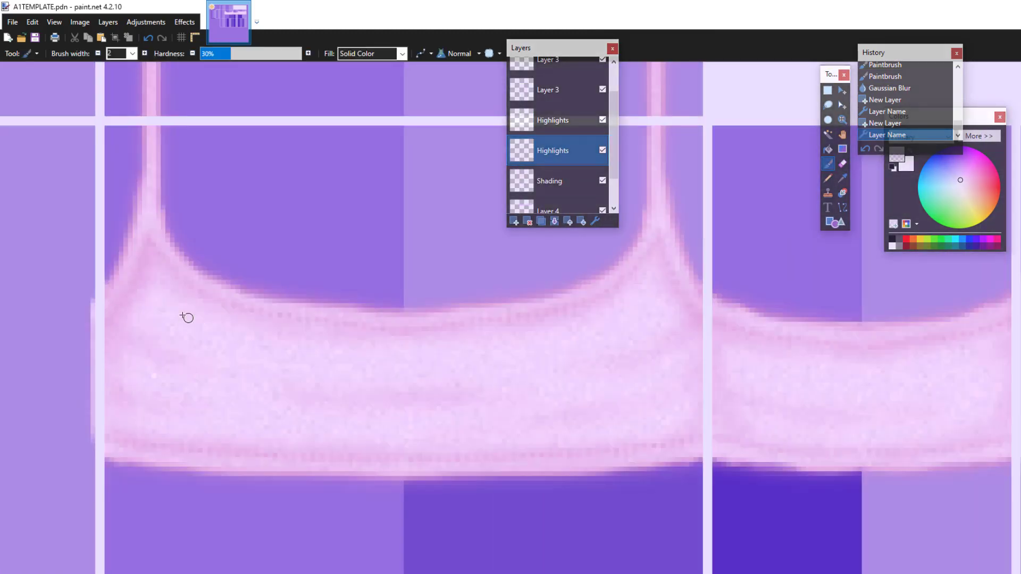
pyautogui.click(221, 353)
pyautogui.click(148, 38)
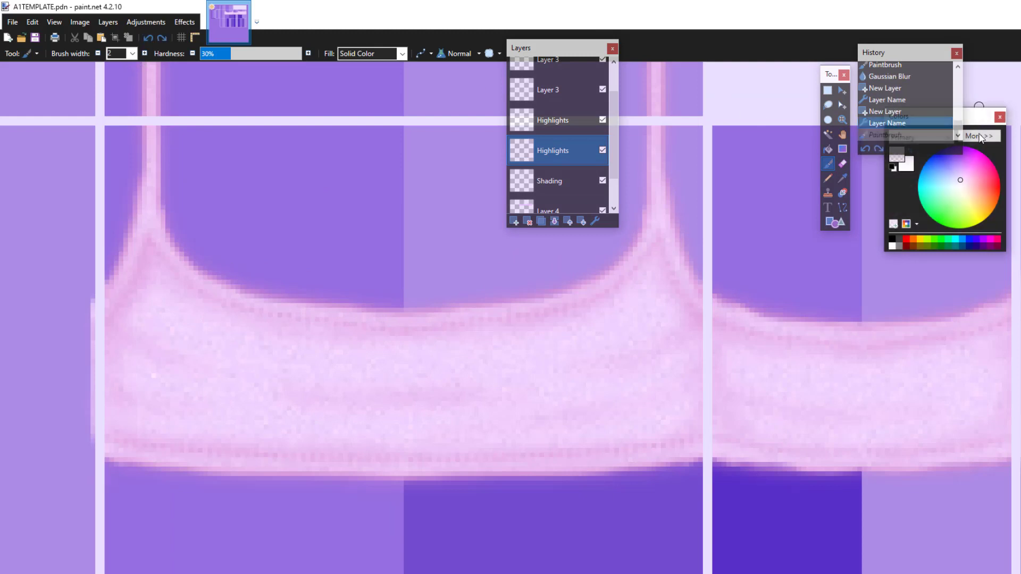
# Step: Adjust the primary color and paint pale highlight streaks along the front panel's folds on the Highlights layer
pyautogui.click(979, 137)
pyautogui.click(987, 137)
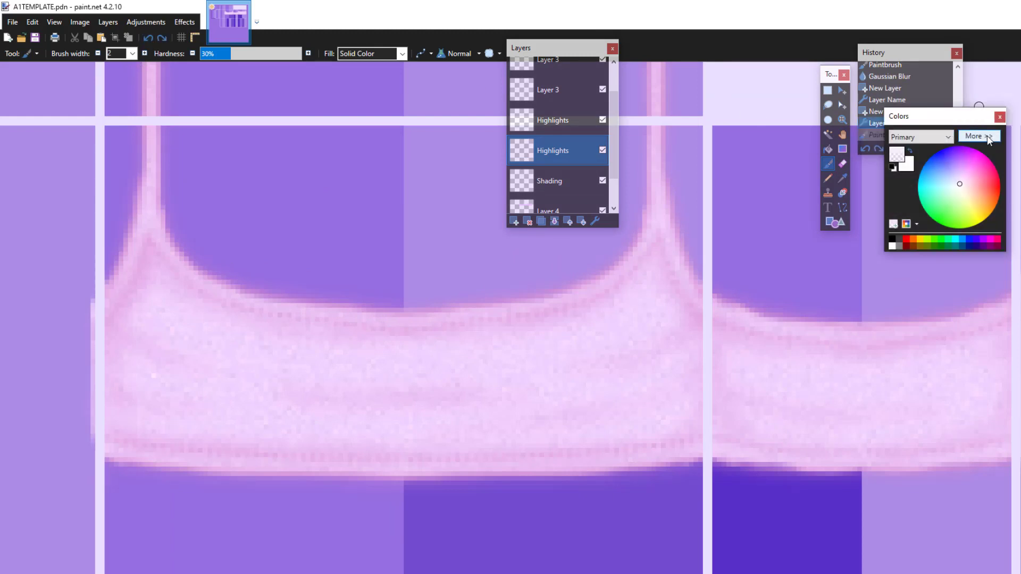
pyautogui.moveTo(133, 314); pyautogui.dragTo(186, 340)
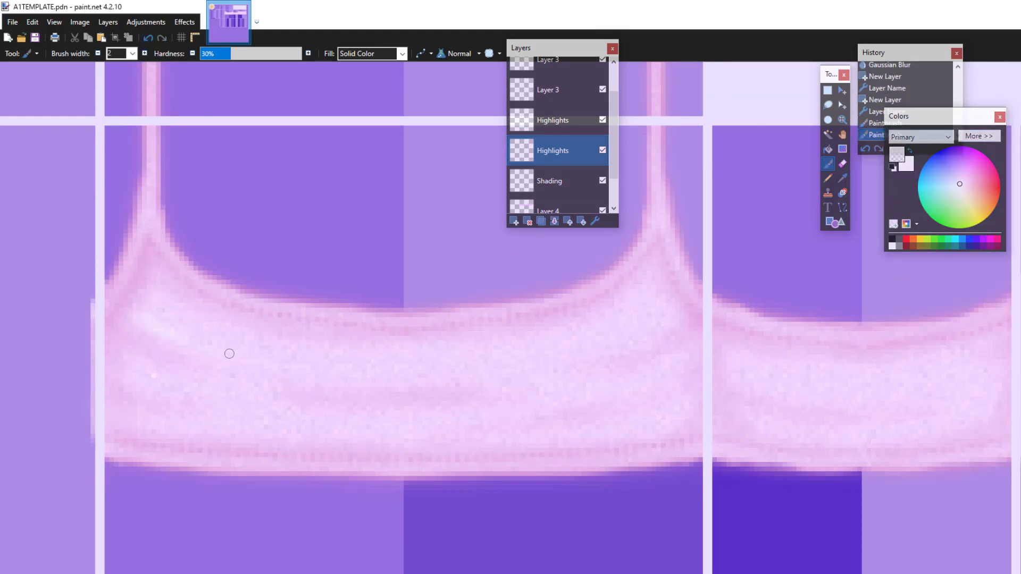
pyautogui.moveTo(273, 364); pyautogui.dragTo(464, 388)
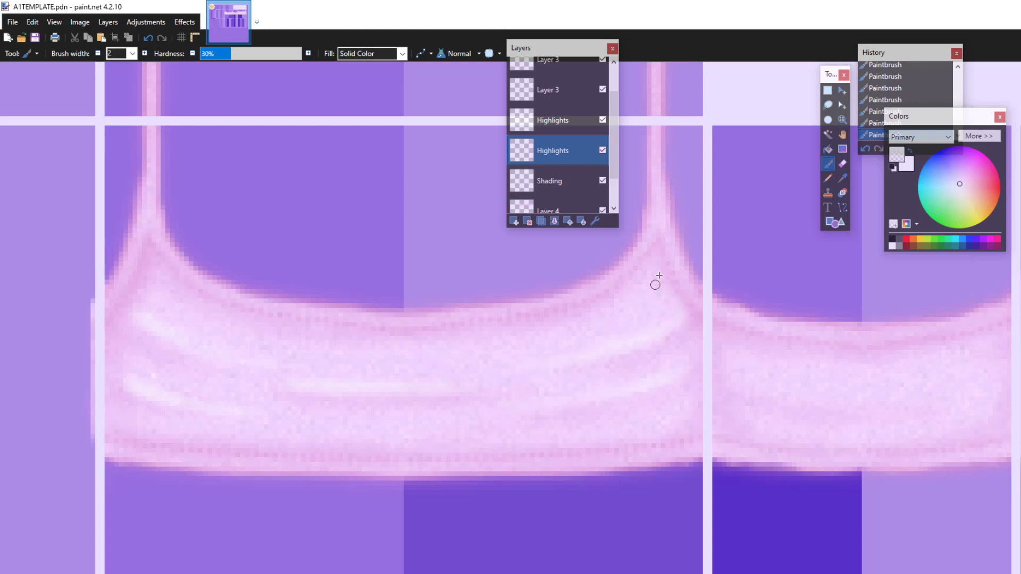
pyautogui.press('z')
pyautogui.scroll(-8, 610, 397)
pyautogui.scroll(3, 521, 420)
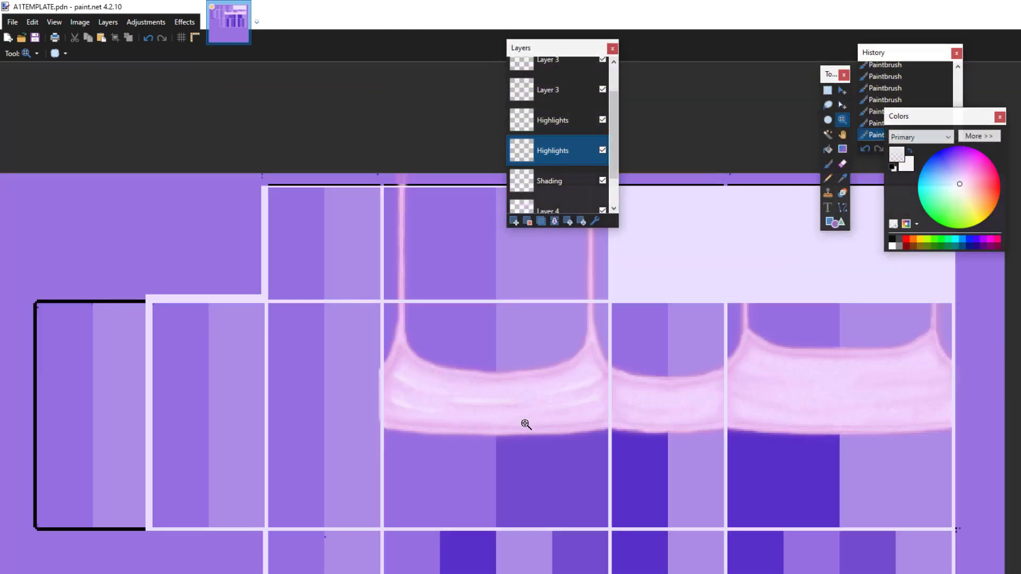
pyautogui.scroll(2, 526, 424)
pyautogui.scroll(-1, 239, 358)
pyautogui.scroll(1, 314, 302)
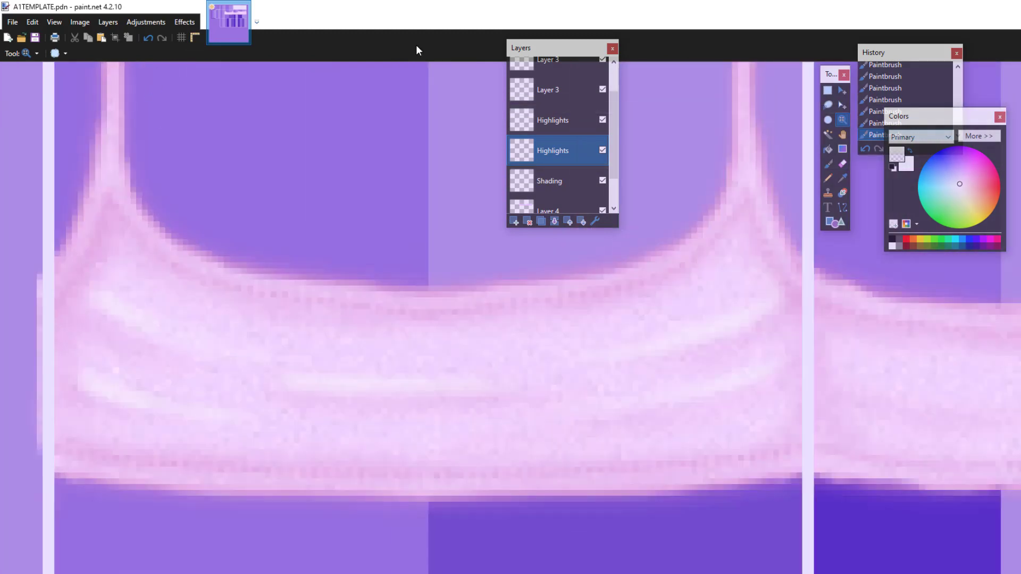
# Step: Undo all the highlight strokes on the front panel
pyautogui.click(149, 37)
pyautogui.click(149, 37)
pyautogui.click(149, 37)
pyautogui.click(149, 38)
pyautogui.click(149, 38)
pyautogui.click(149, 37)
pyautogui.click(149, 37)
pyautogui.click(149, 37)
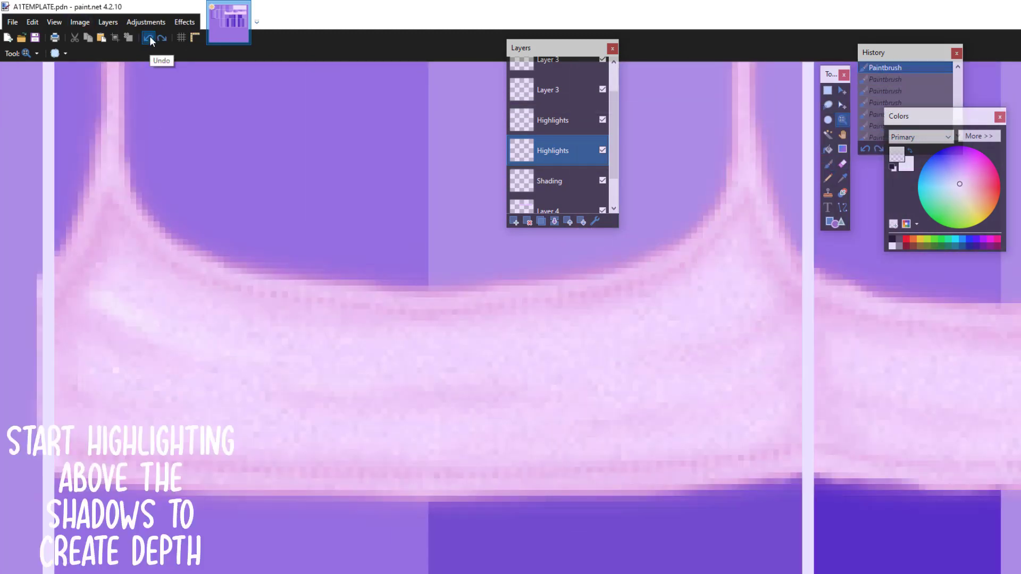
pyautogui.click(149, 37)
# Step: Fine-tune the translucent pale primary color and paint curved highlight streaks just above the front panel's shadow folds
pyautogui.click(979, 136)
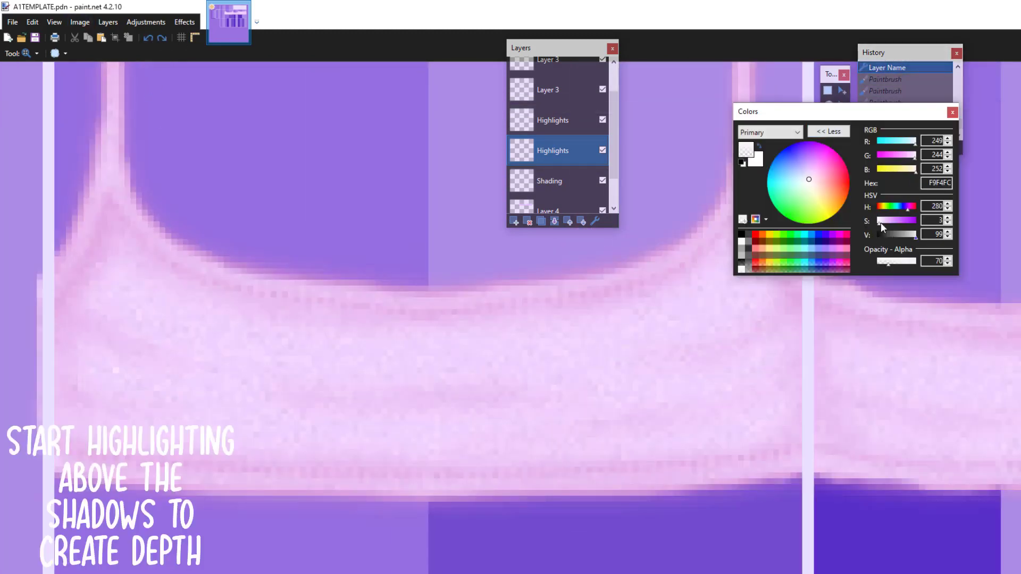
pyautogui.moveTo(913, 158); pyautogui.dragTo(916, 161)
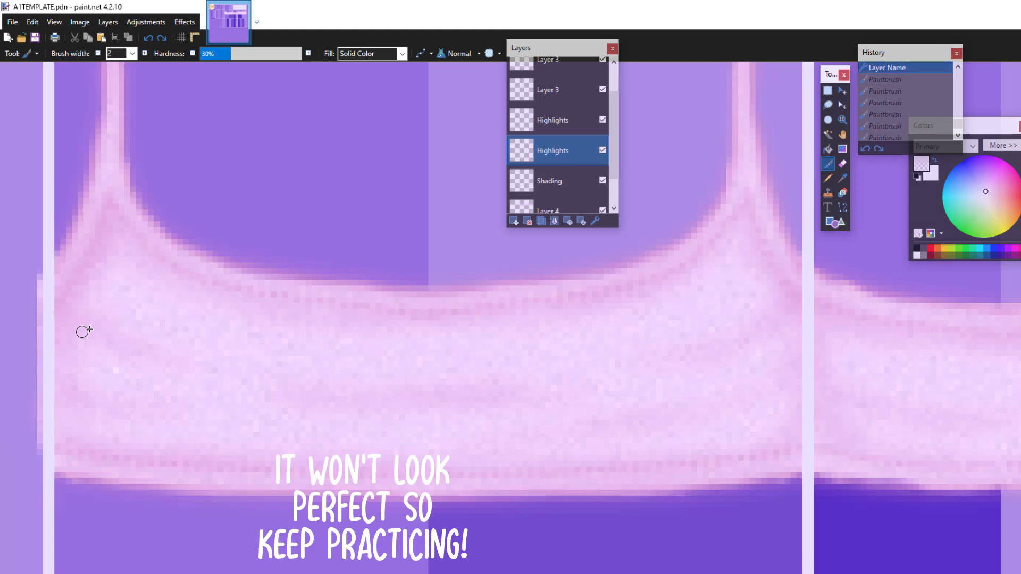
pyautogui.moveTo(97, 311); pyautogui.dragTo(183, 340)
pyautogui.moveTo(115, 318); pyautogui.dragTo(213, 347)
pyautogui.moveTo(141, 329); pyautogui.dragTo(404, 389)
pyautogui.moveTo(303, 384); pyautogui.dragTo(441, 387)
pyautogui.moveTo(340, 387); pyautogui.dragTo(519, 384)
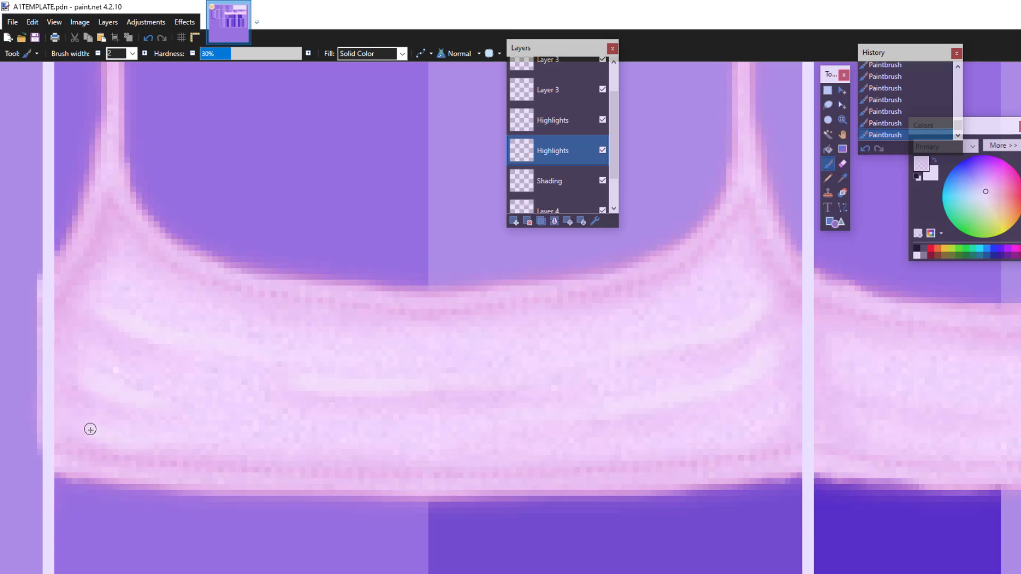
pyautogui.moveTo(564, 48); pyautogui.dragTo(554, 47)
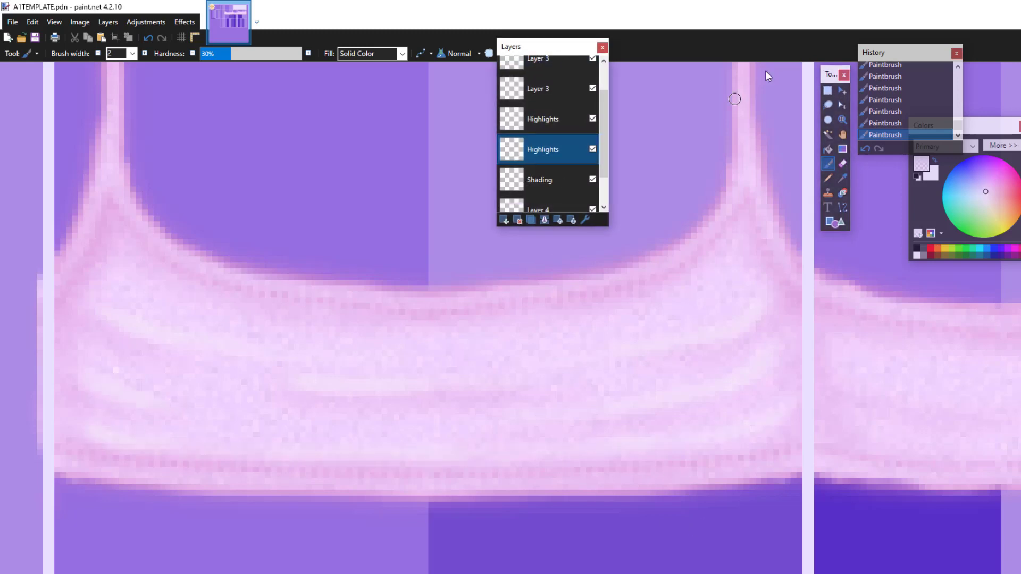
# Step: Brighten the front panel's highlights on the Highlights layer with a Brightness / Contrast adjustment
pyautogui.click(843, 120)
pyautogui.rightClick(386, 464)
pyautogui.rightClick(386, 464)
pyautogui.rightClick(385, 463)
pyautogui.rightClick(385, 464)
pyautogui.click(386, 464)
pyautogui.click(385, 465)
pyautogui.click(386, 465)
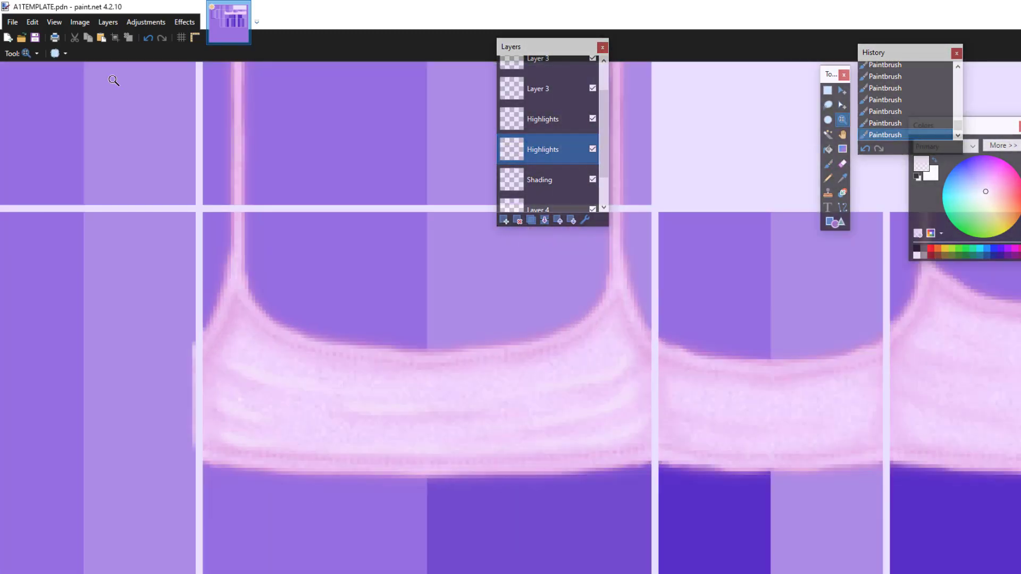
pyautogui.click(146, 22)
pyautogui.click(159, 64)
pyautogui.moveTo(532, 289)
pyautogui.mouseDown()
pyautogui.moveTo(558, 288)
pyautogui.moveTo(537, 289)
pyautogui.moveTo(558, 298)
pyautogui.moveTo(537, 296)
pyautogui.mouseUp()
pyautogui.click(573, 341)
# Step: Sample the brightened highlight color from the front panel and return to the Paintbrush for the adjacent side panel
pyautogui.click(766, 505)
pyautogui.hscroll(2, 511, 319)
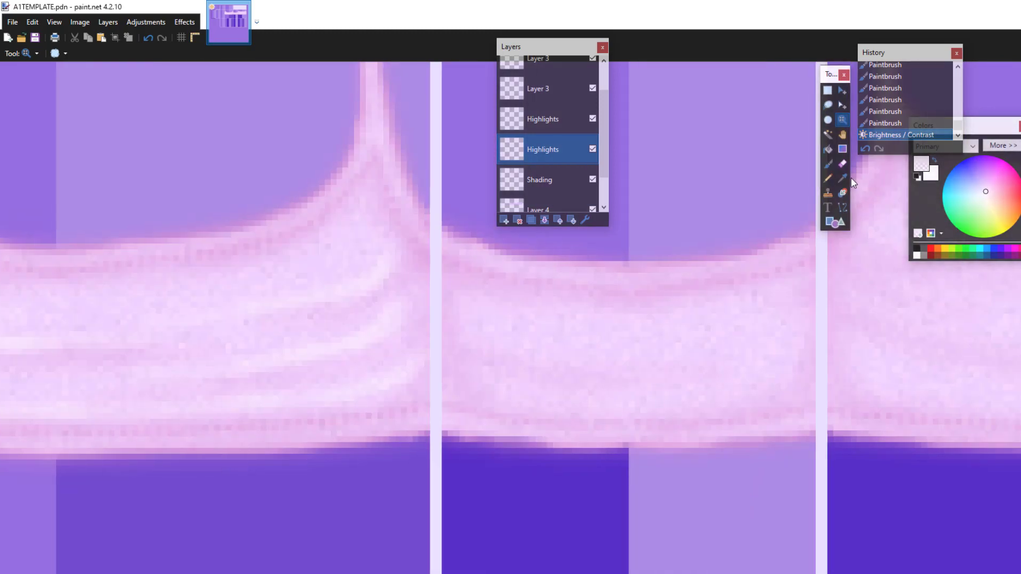
pyautogui.click(843, 178)
pyautogui.click(384, 274)
pyautogui.click(828, 164)
pyautogui.moveTo(547, 51); pyautogui.dragTo(567, 49)
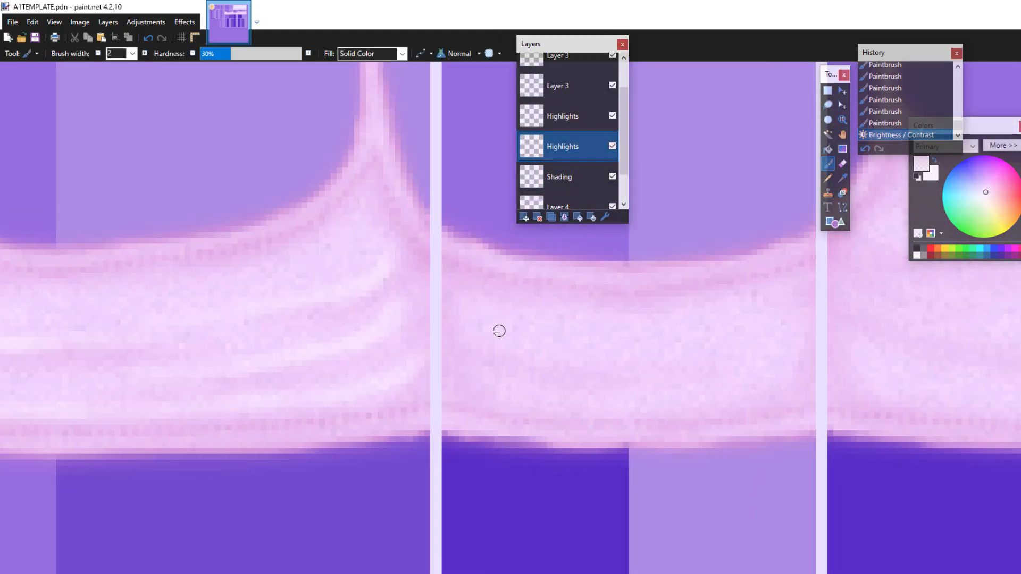
# Step: Paint an upper and a lower curved highlight streak across the side panel between the front and back
pyautogui.moveTo(470, 317); pyautogui.dragTo(504, 335)
pyautogui.moveTo(495, 332); pyautogui.dragTo(606, 347)
pyautogui.moveTo(531, 344); pyautogui.dragTo(686, 344)
pyautogui.moveTo(757, 381); pyautogui.dragTo(702, 398)
pyautogui.moveTo(742, 393); pyautogui.dragTo(487, 398)
# Step: Paint curved highlight streaks across the back panel, following its folds from both side edges
pyautogui.hscroll(2, 477, 391)
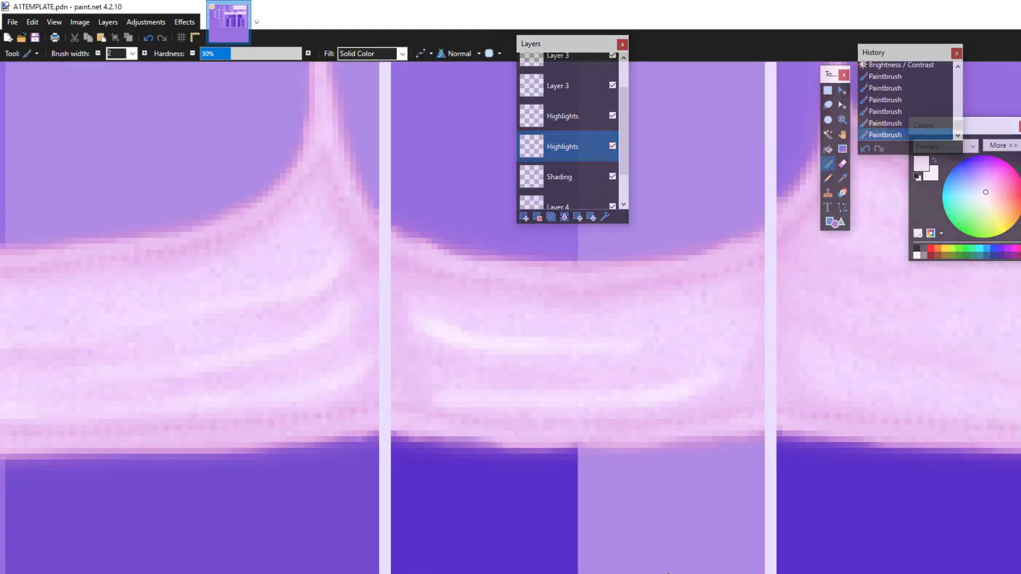
pyautogui.scroll(1, 679, 425)
pyautogui.moveTo(173, 234)
pyautogui.mouseDown()
pyautogui.moveTo(280, 261)
pyautogui.moveTo(527, 263)
pyautogui.mouseUp()
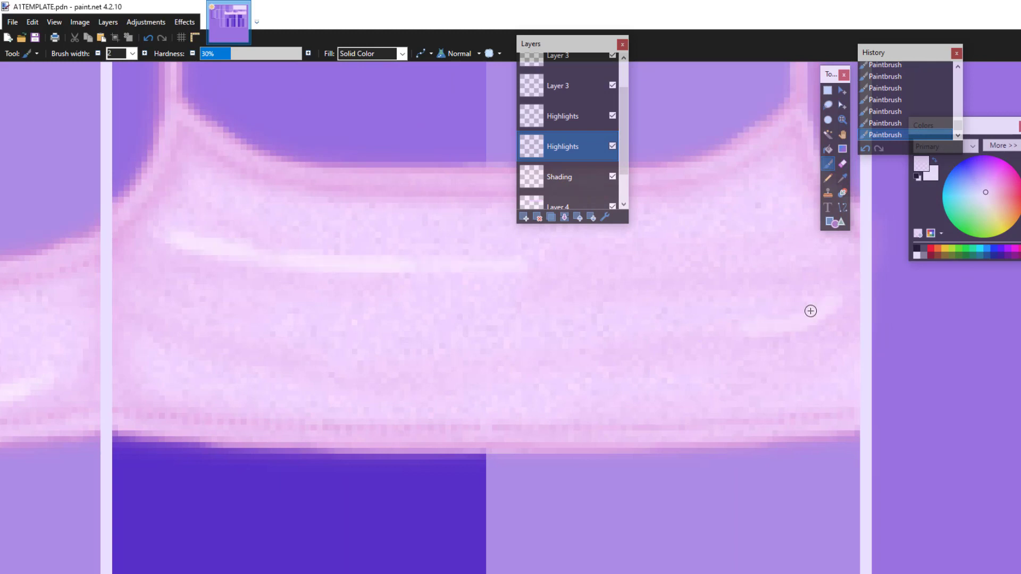
pyautogui.moveTo(809, 308); pyautogui.dragTo(482, 350)
pyautogui.moveTo(801, 246); pyautogui.dragTo(617, 268)
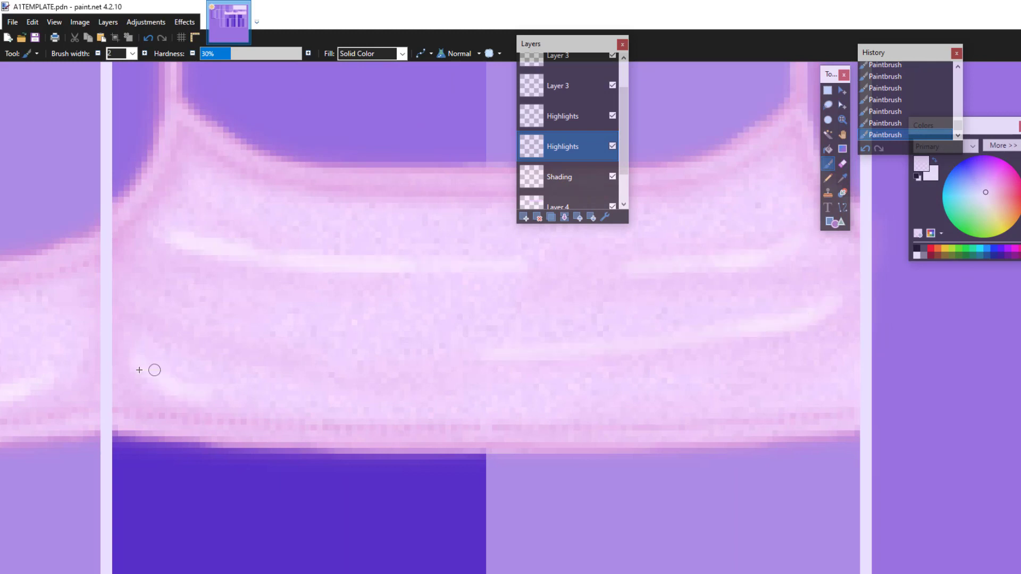
pyautogui.moveTo(153, 369); pyautogui.dragTo(375, 373)
pyautogui.moveTo(159, 292); pyautogui.dragTo(421, 337)
# Step: Soften the highlight streaks on the Highlights layer with a Gaussian Blur
pyautogui.press('z')
pyautogui.scroll(-4, 572, 480)
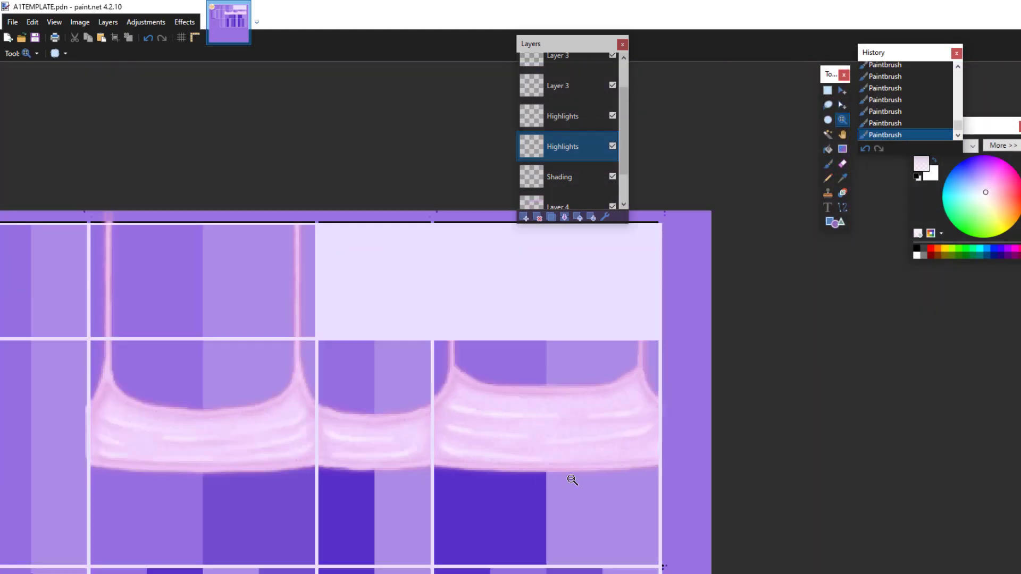
pyautogui.scroll(2, 401, 399)
pyautogui.scroll(-3, 528, 456)
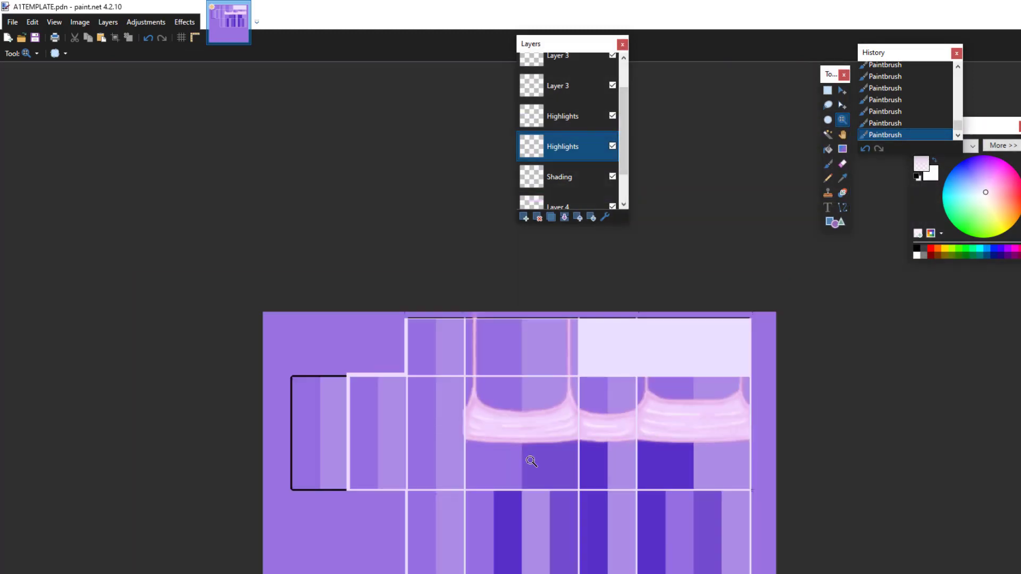
pyautogui.scroll(3, 472, 449)
pyautogui.click(185, 22)
pyautogui.click(319, 83)
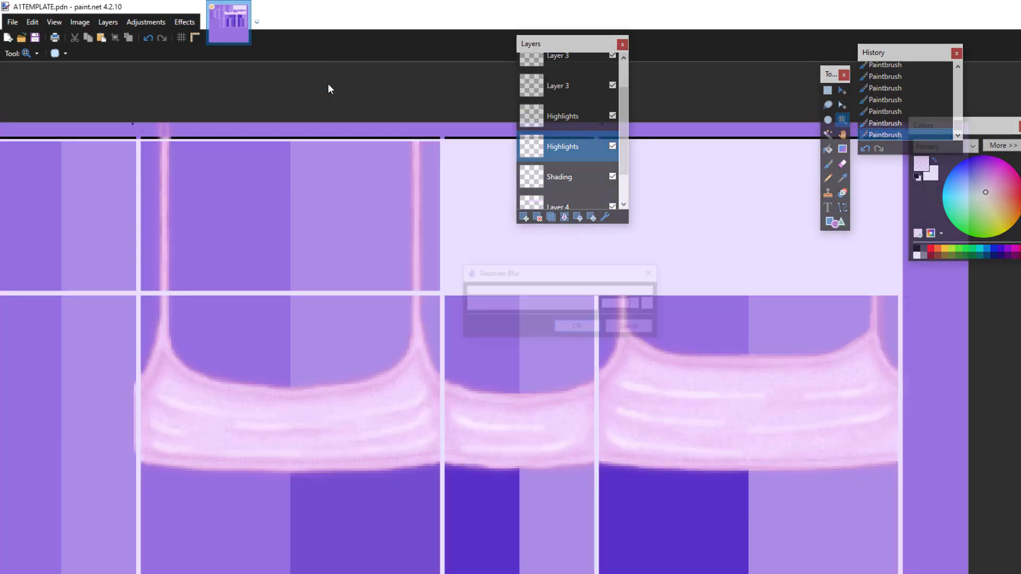
pyautogui.moveTo(472, 304); pyautogui.dragTo(475, 307)
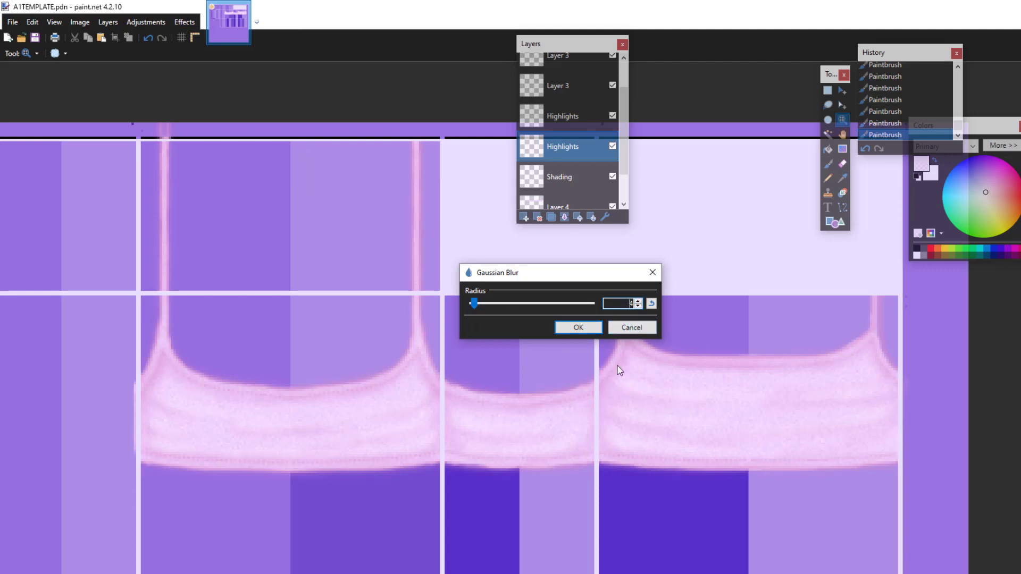
pyautogui.press('Return')
# Step: Duplicate the blurred Highlights layer and lower the duplicate's opacity
pyautogui.scroll(-4, 454, 277)
pyautogui.scroll(3, 406, 360)
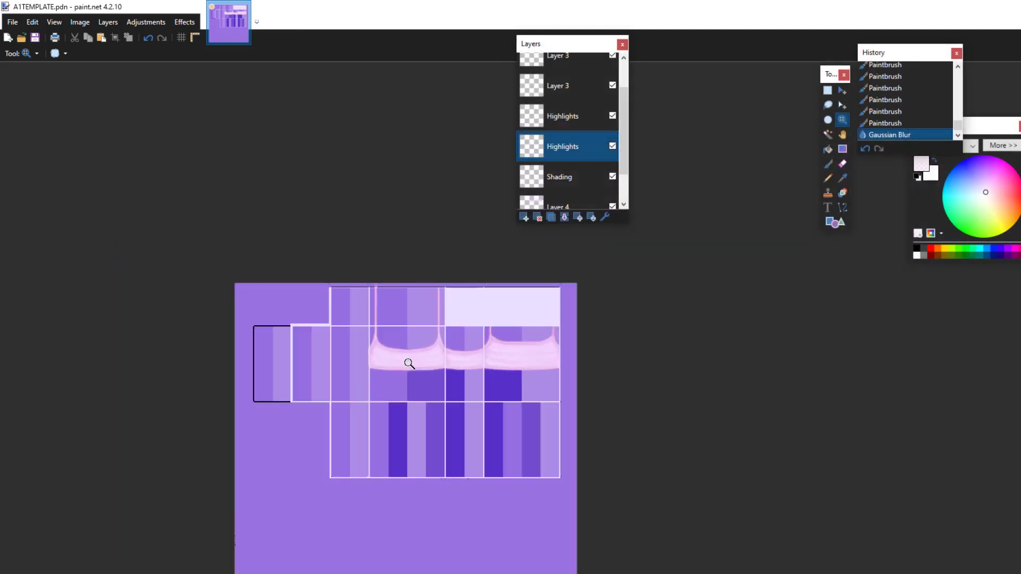
pyautogui.scroll(2, 394, 346)
pyautogui.hotkey('ctrl', 'shift', 'd')
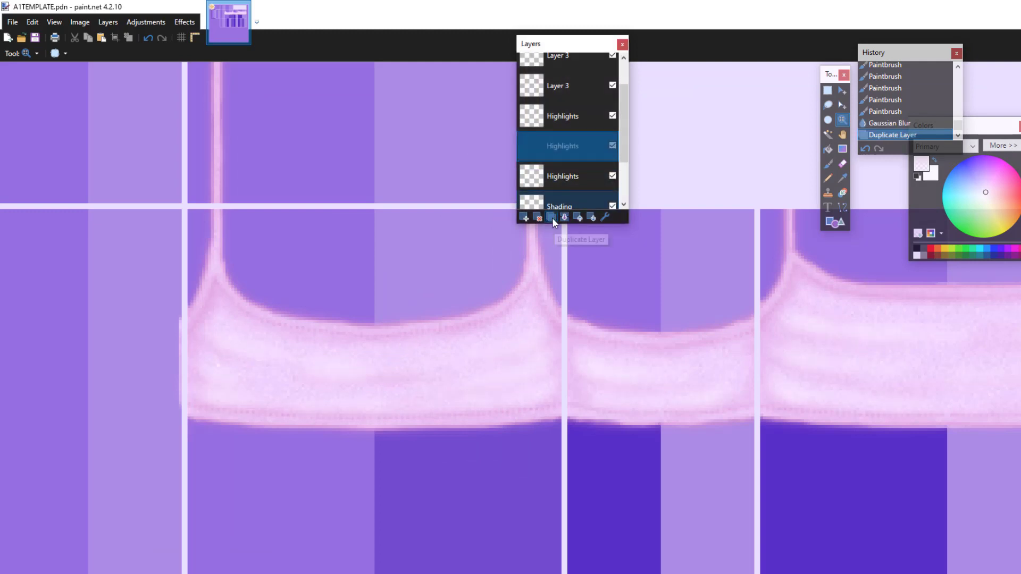
pyautogui.scroll(-3, 414, 370)
pyautogui.scroll(2, 421, 381)
pyautogui.click(605, 217)
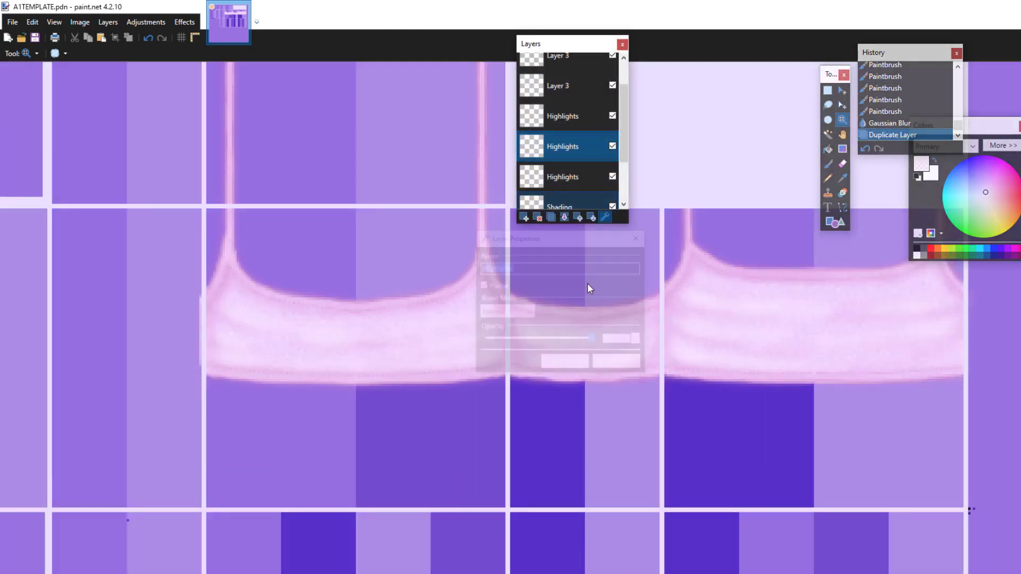
pyautogui.click(566, 365)
# Step: Check the strengthened highlights on the shirt and delete the surplus Highlights layer
pyautogui.scroll(-4, 392, 349)
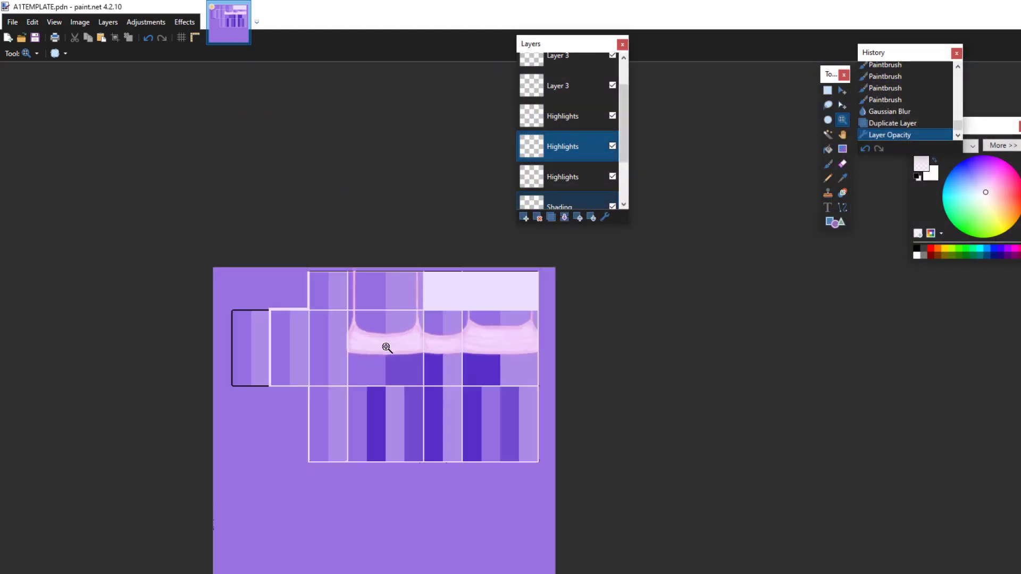
pyautogui.scroll(5, 387, 349)
pyautogui.scroll(2, 387, 348)
pyautogui.scroll(-2, 620, 158)
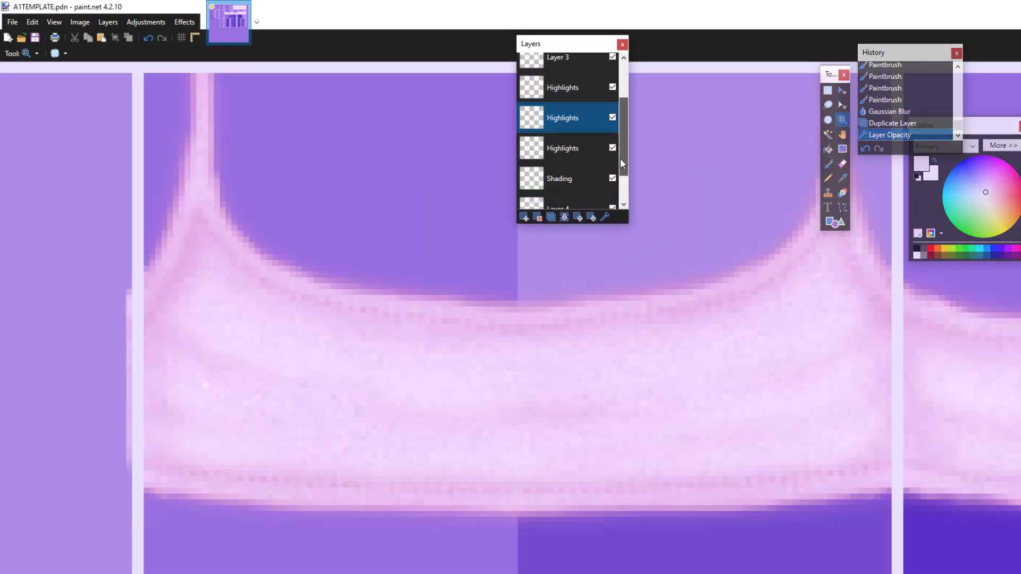
pyautogui.hotkey('ctrl', 'shift', 'Delete')
# Step: Sample the pink shading color from the Shading layer and add a new layer directly above it
pyautogui.click(579, 146)
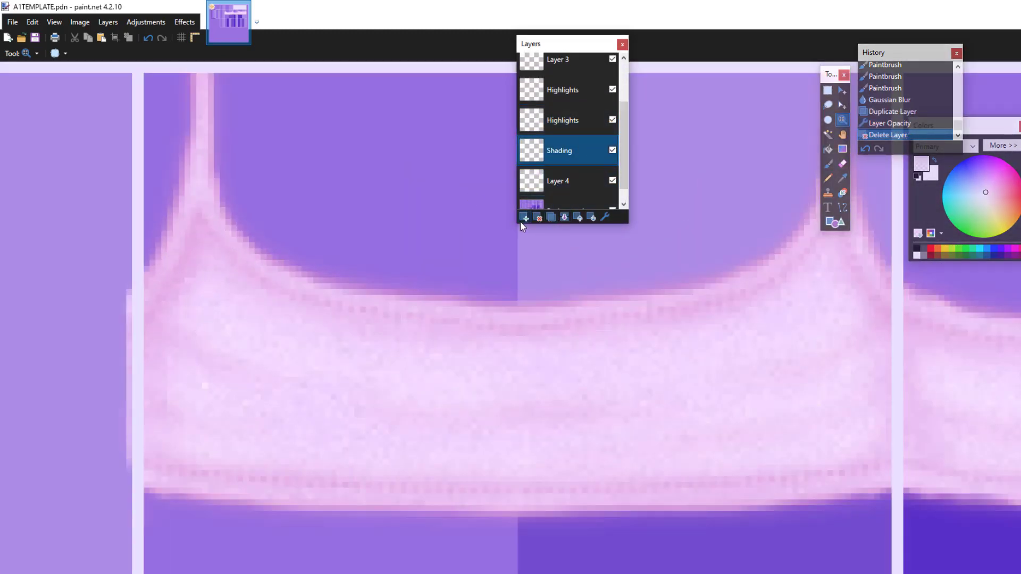
pyautogui.click(843, 178)
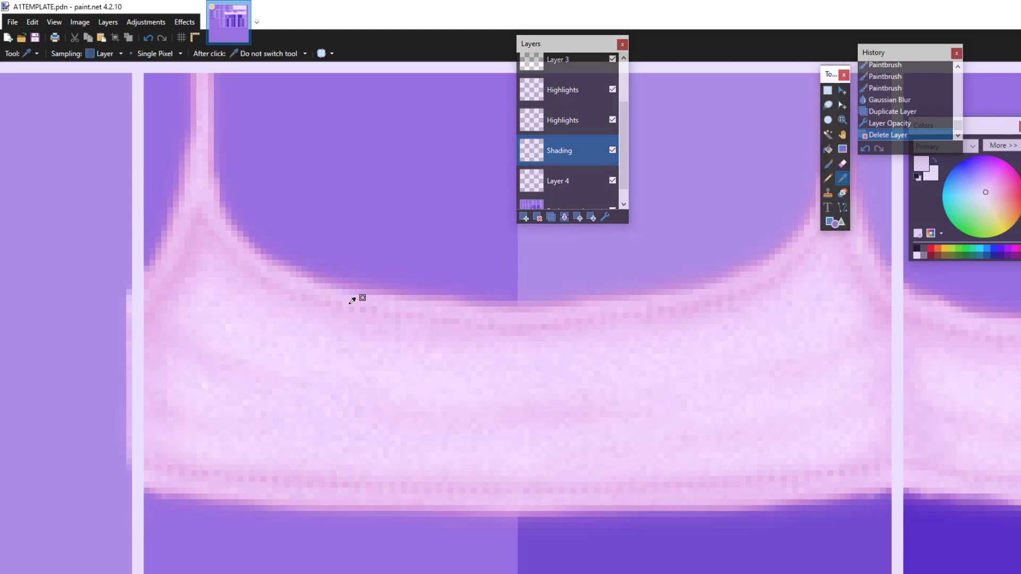
pyautogui.click(353, 296)
pyautogui.click(1000, 145)
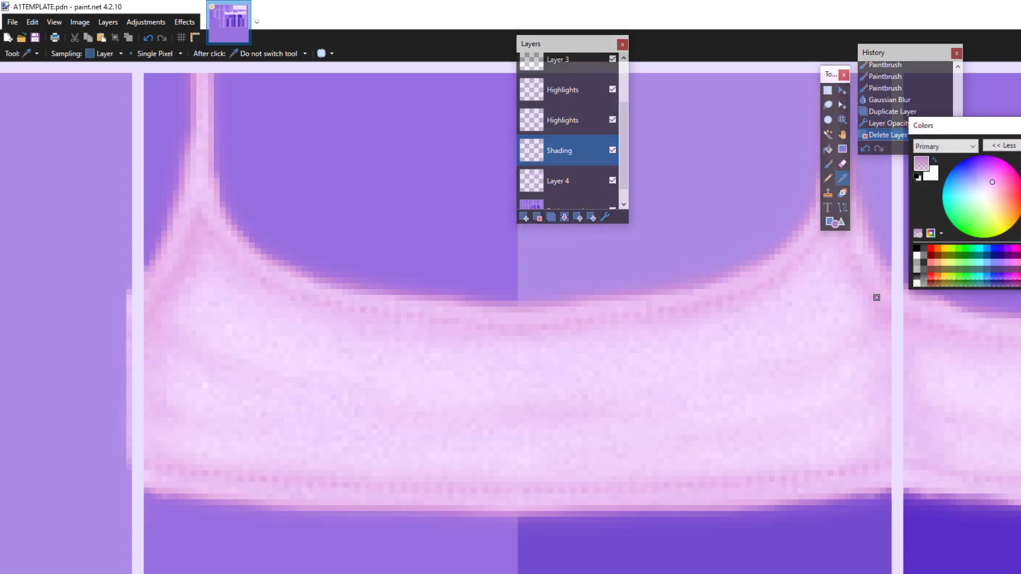
pyautogui.click(525, 217)
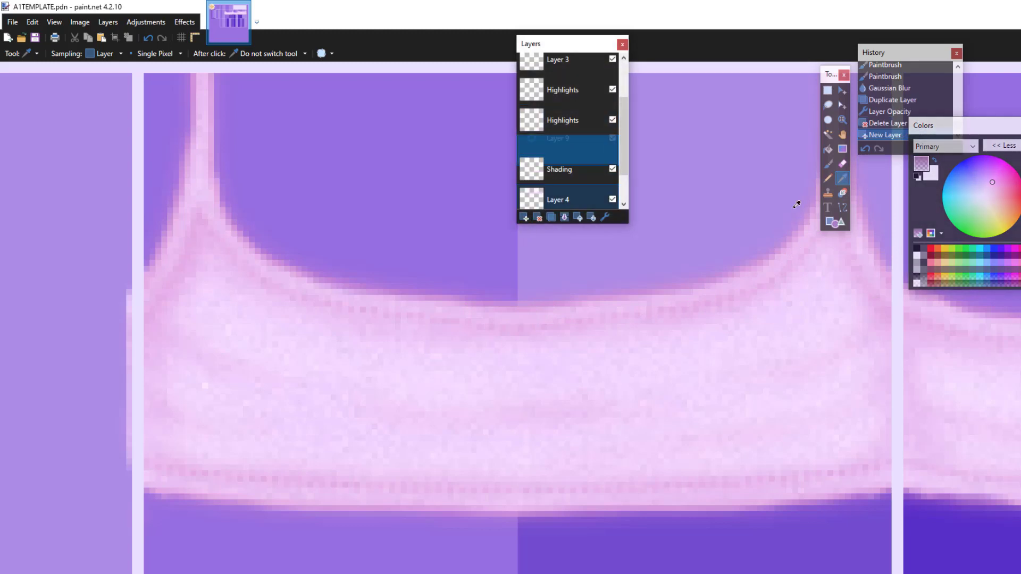
# Step: Darken the primary color to 916790 with opacity 55 and try a shadow stroke below the front panel's strap
pyautogui.click(829, 163)
pyautogui.moveTo(1011, 128); pyautogui.dragTo(824, 77)
pyautogui.moveTo(874, 227); pyautogui.dragTo(872, 227)
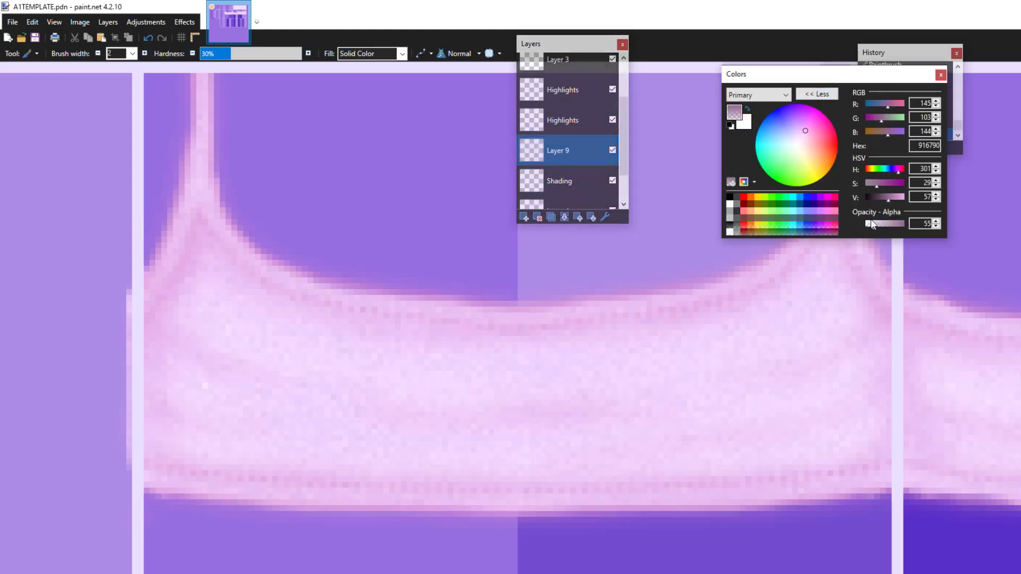
pyautogui.click(817, 94)
pyautogui.click(844, 75)
pyautogui.moveTo(205, 213); pyautogui.dragTo(165, 269)
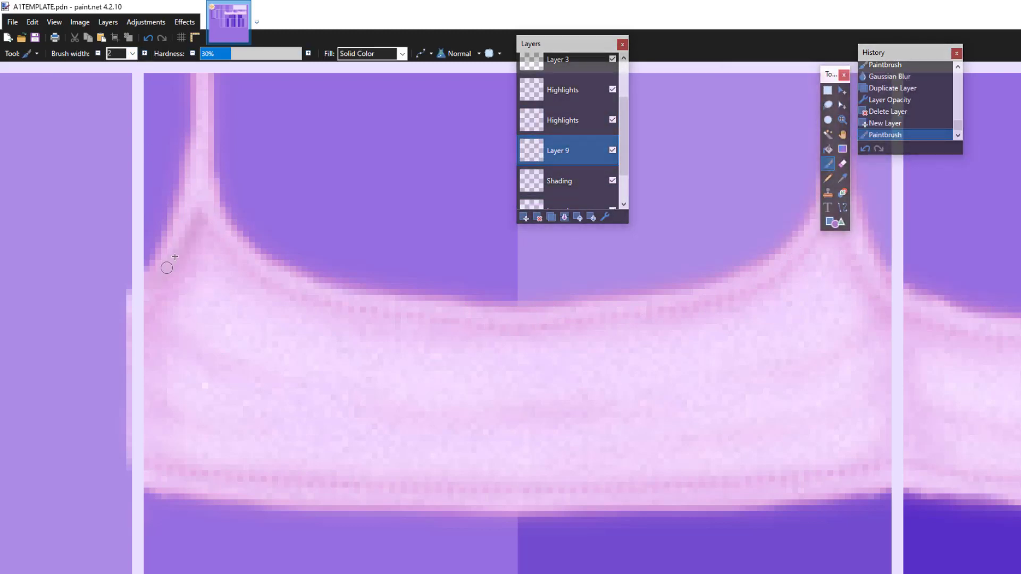
pyautogui.click(148, 37)
# Step: Set the primary color to A0639F with opacity 55 and try a shadow stroke along the front panel's neckline
pyautogui.press('F8')
pyautogui.click(618, 112)
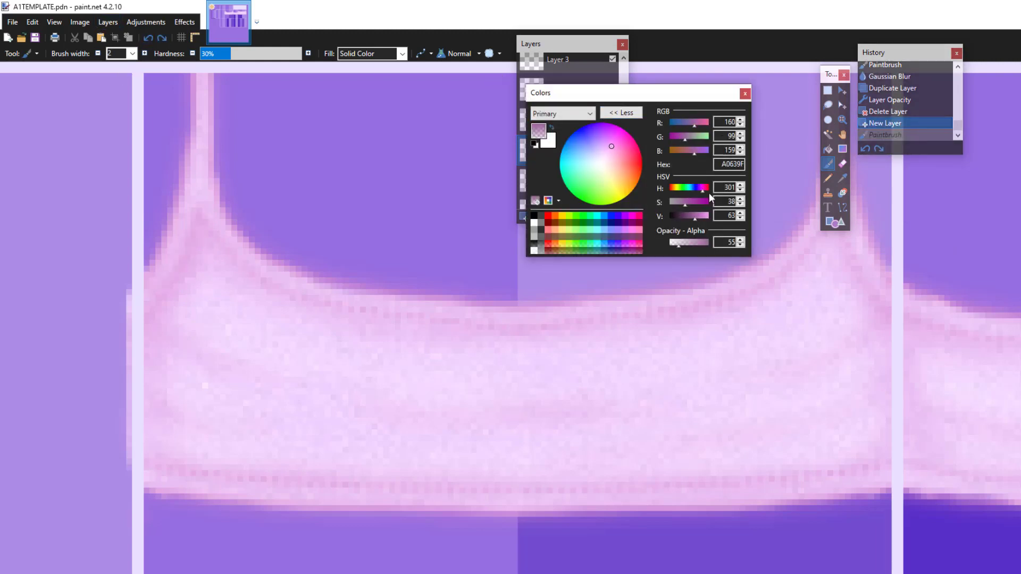
pyautogui.click(640, 114)
pyautogui.moveTo(206, 213)
pyautogui.mouseDown()
pyautogui.moveTo(136, 303)
pyautogui.moveTo(242, 273)
pyautogui.moveTo(617, 326)
pyautogui.mouseUp()
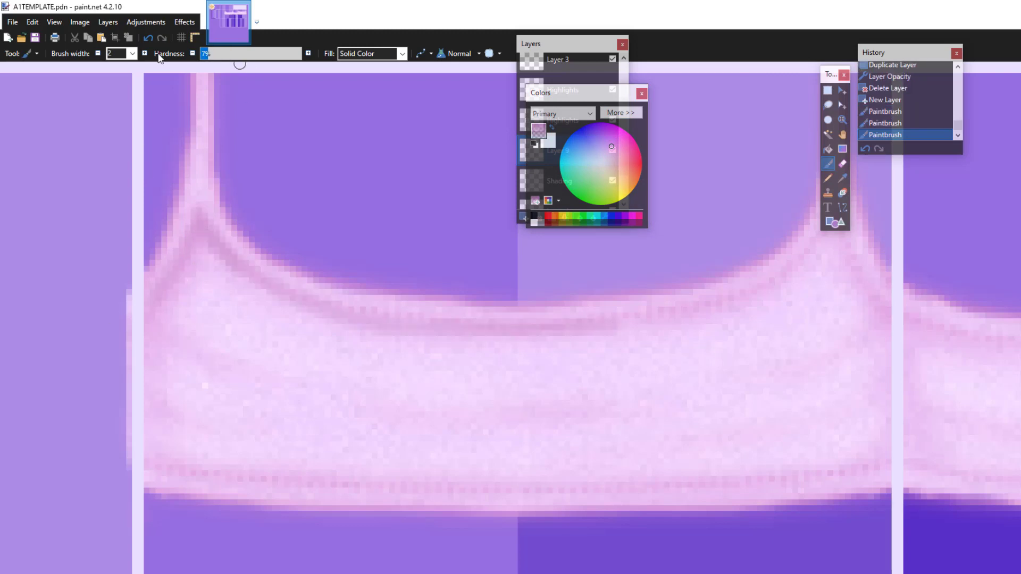
# Step: Set the brush width to 7 and try broader shadow strokes at the front panel's left side
pyautogui.click(132, 53)
pyautogui.click(112, 109)
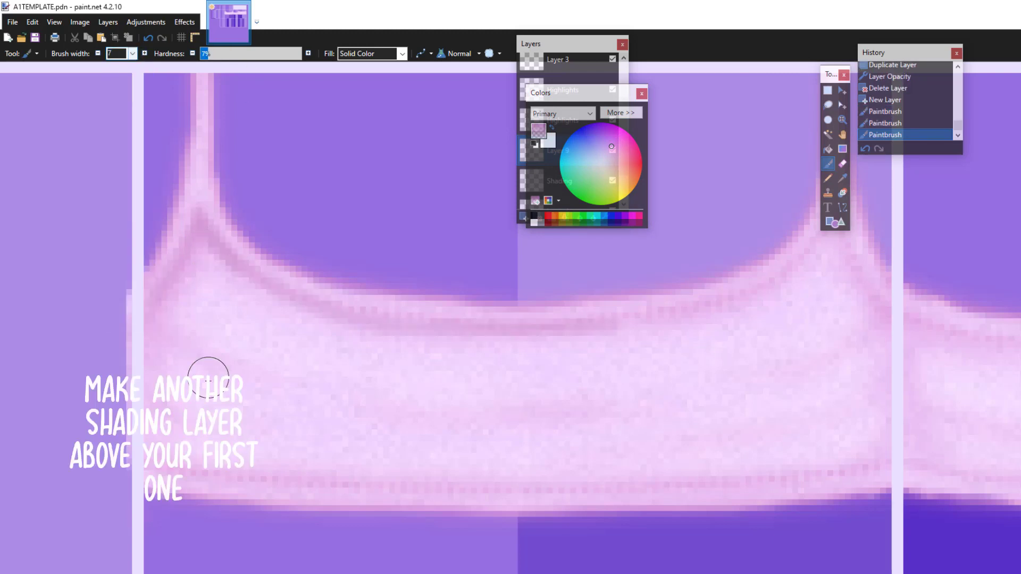
pyautogui.moveTo(200, 354); pyautogui.dragTo(154, 301)
pyautogui.moveTo(149, 303); pyautogui.dragTo(320, 384)
pyautogui.hotkey('ctrl', 'z')
# Step: Lower the primary color's opacity slightly and undo the trial shadow strokes on the front panel
pyautogui.click(617, 112)
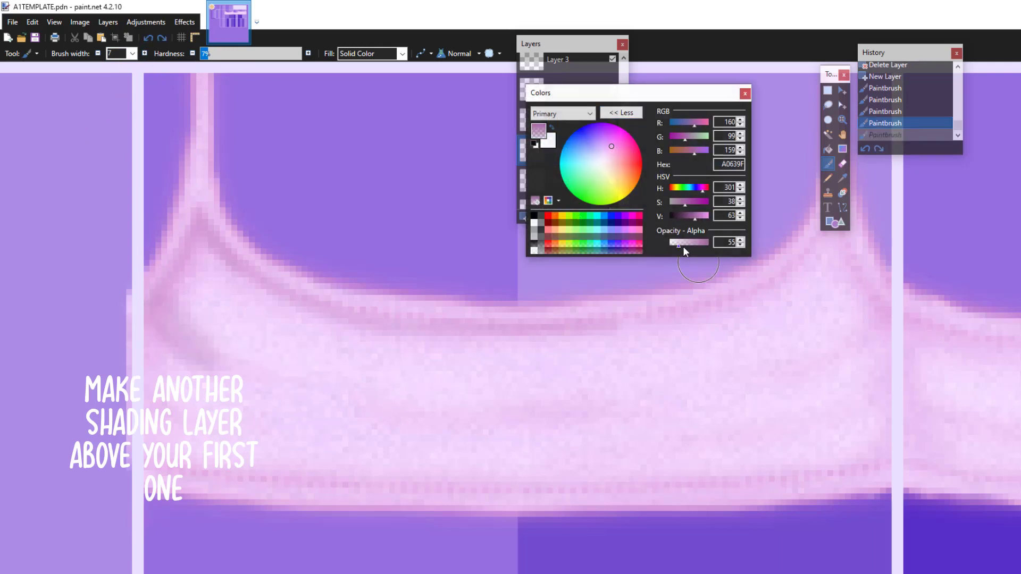
pyautogui.moveTo(683, 247); pyautogui.dragTo(673, 247)
pyautogui.click(620, 114)
pyautogui.click(148, 38)
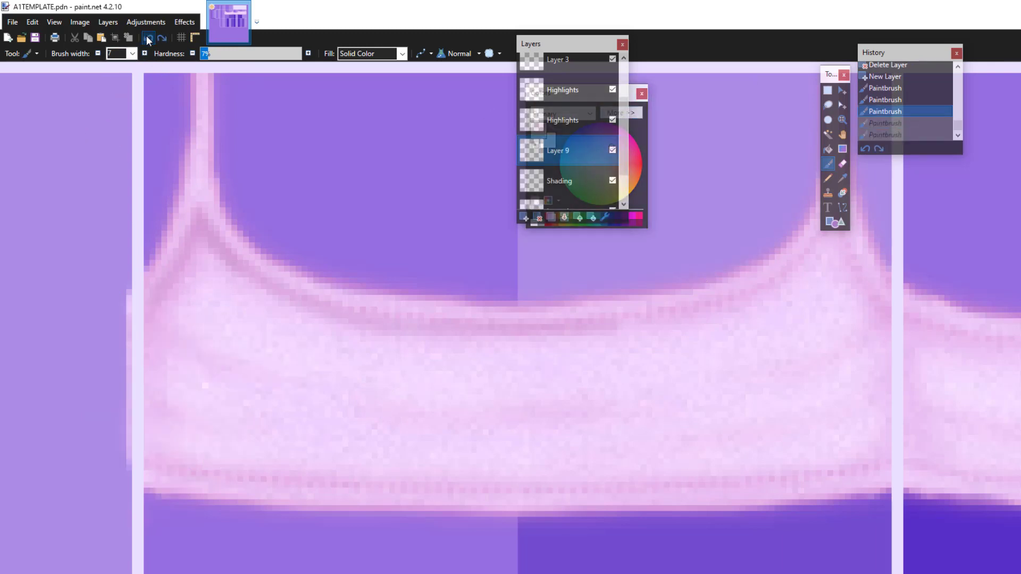
pyautogui.click(149, 37)
pyautogui.click(149, 38)
# Step: Paint soft shadows below the straps and neckline and along the folds of the front, side and back panels
pyautogui.moveTo(160, 309); pyautogui.dragTo(216, 335)
pyautogui.moveTo(215, 335); pyautogui.dragTo(195, 321)
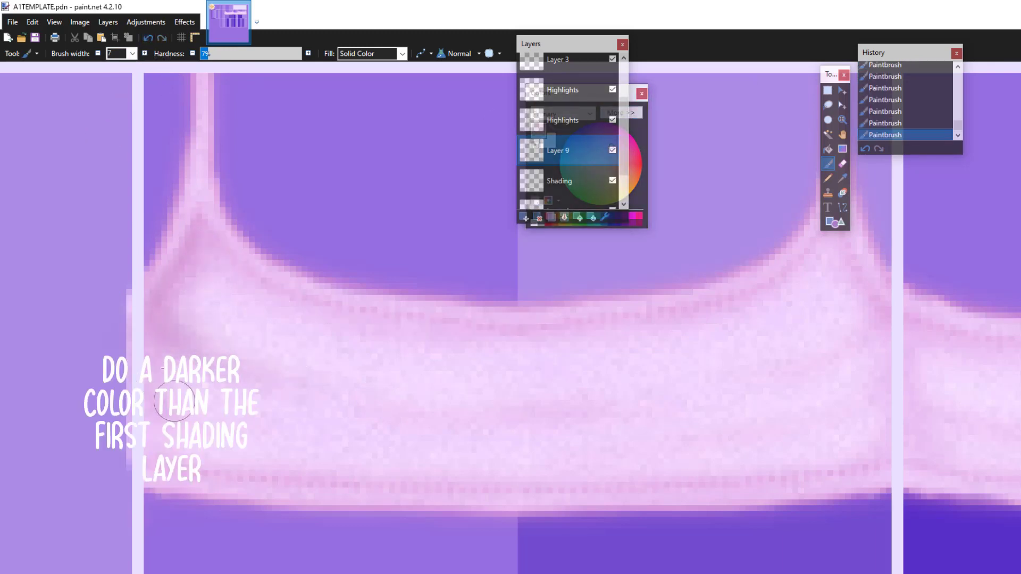
pyautogui.moveTo(264, 306); pyautogui.dragTo(559, 335)
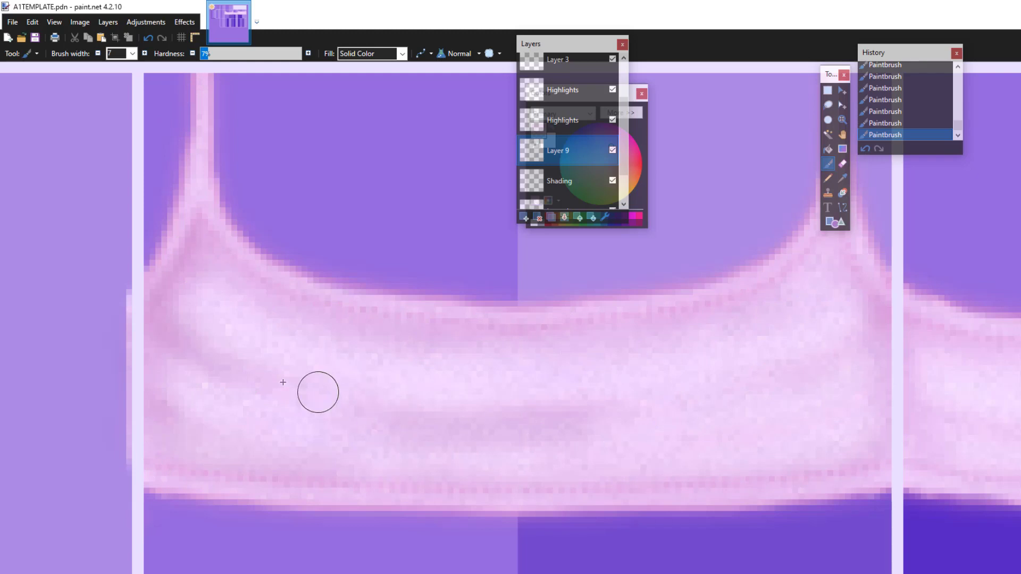
pyautogui.moveTo(683, 573); pyautogui.dragTo(856, 573)
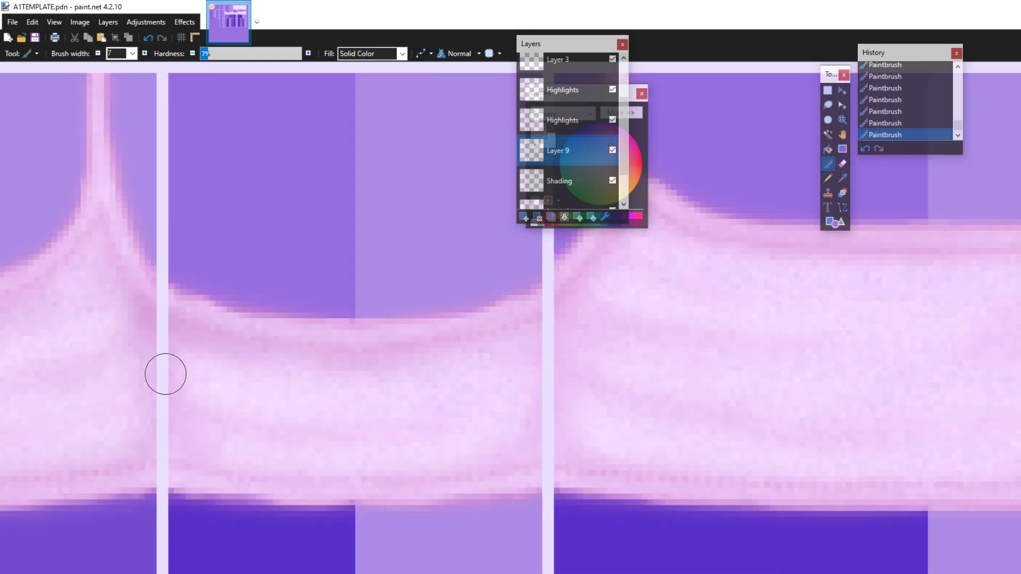
pyautogui.moveTo(608, 573); pyautogui.dragTo(737, 573)
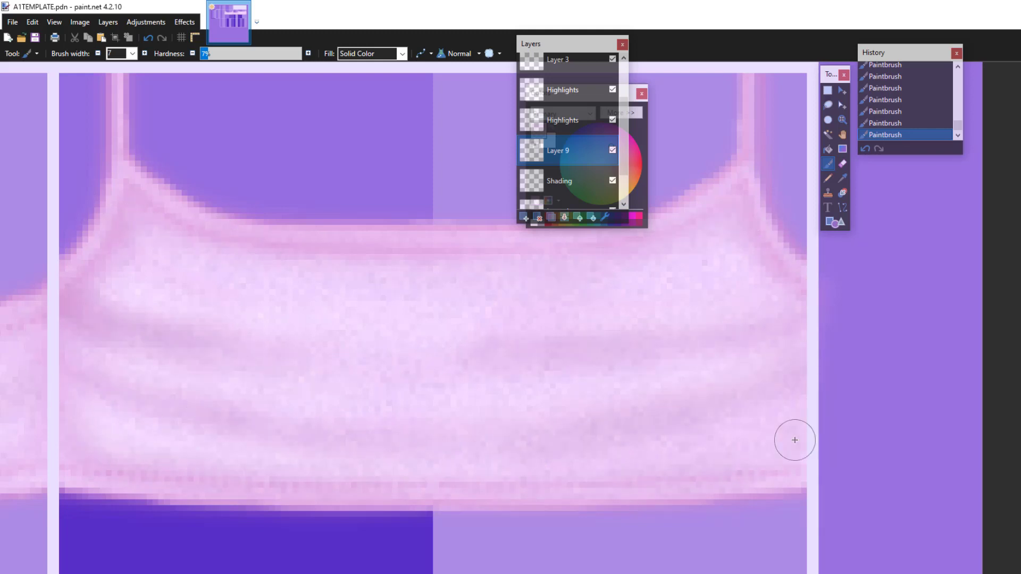
# Step: Check the painted shadows across the whole shirt template and up close
pyautogui.click(843, 120)
pyautogui.rightClick(570, 394)
pyautogui.rightClick(569, 404)
pyautogui.rightClick(372, 422)
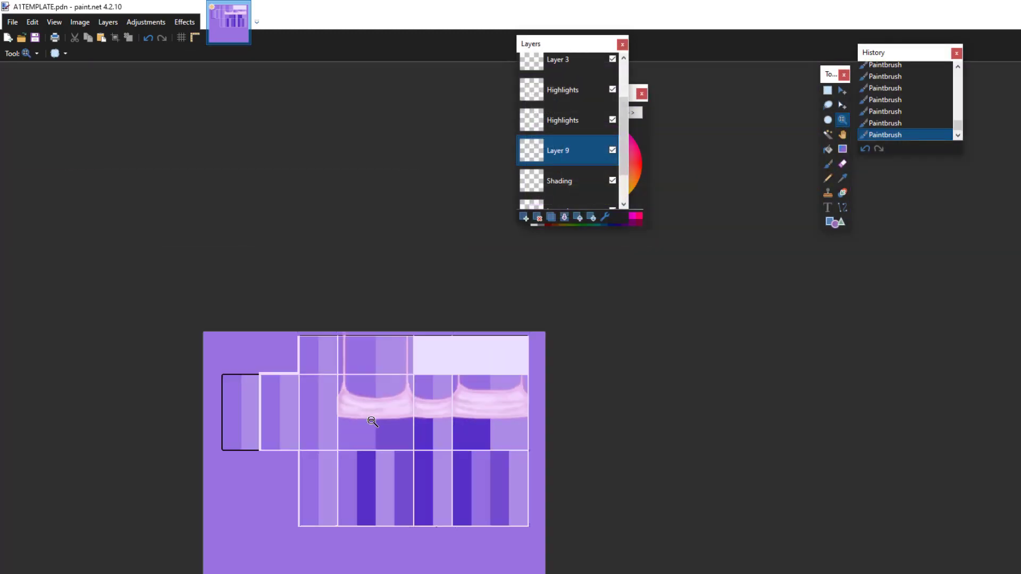
pyautogui.click(397, 399)
pyautogui.click(341, 469)
pyautogui.click(341, 469)
pyautogui.click(354, 406)
# Step: Lower the opacity of Layer 9 to 189
pyautogui.click(606, 217)
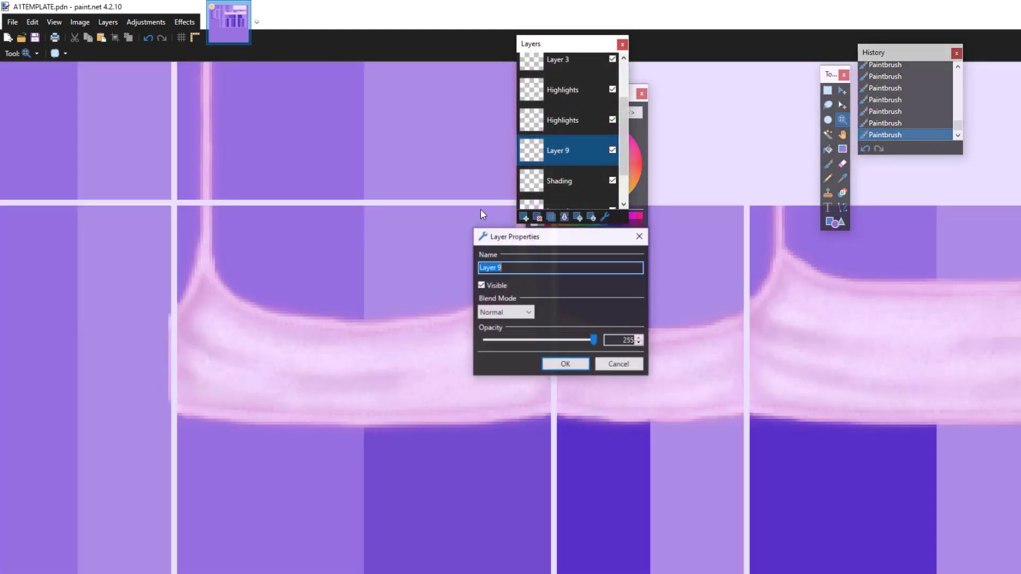
pyautogui.moveTo(541, 232); pyautogui.dragTo(718, 164)
pyautogui.moveTo(770, 276); pyautogui.dragTo(709, 278)
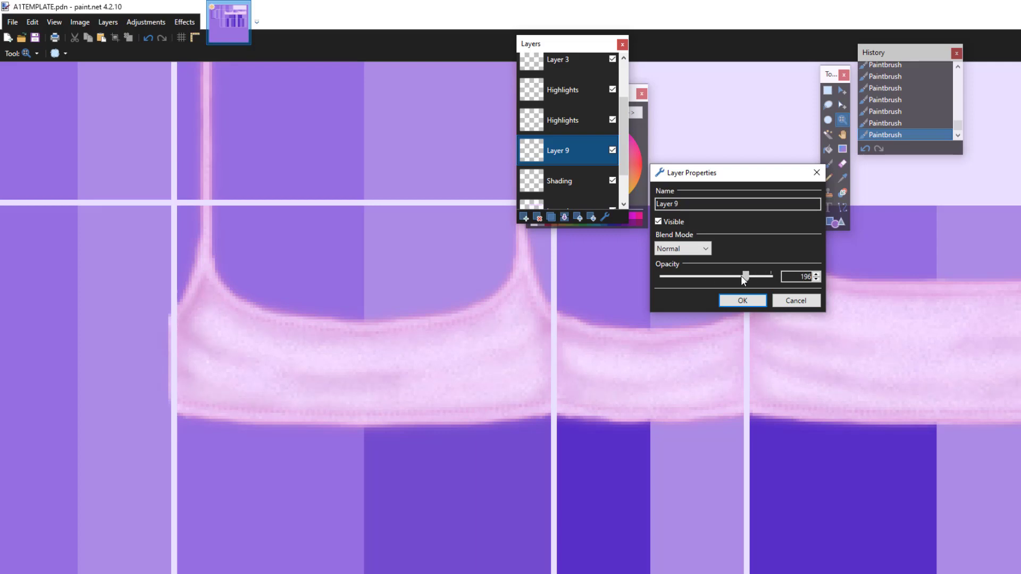
pyautogui.click(749, 302)
# Step: Sharpen the shadows on Layer 9 with an amount of 20
pyautogui.click(184, 21)
pyautogui.moveTo(282, 127)
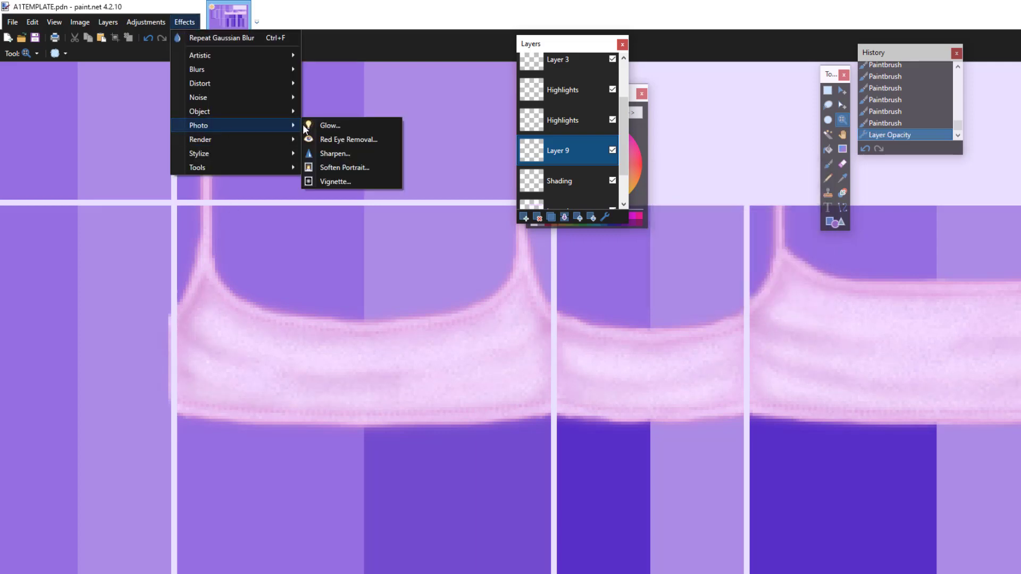
pyautogui.click(320, 154)
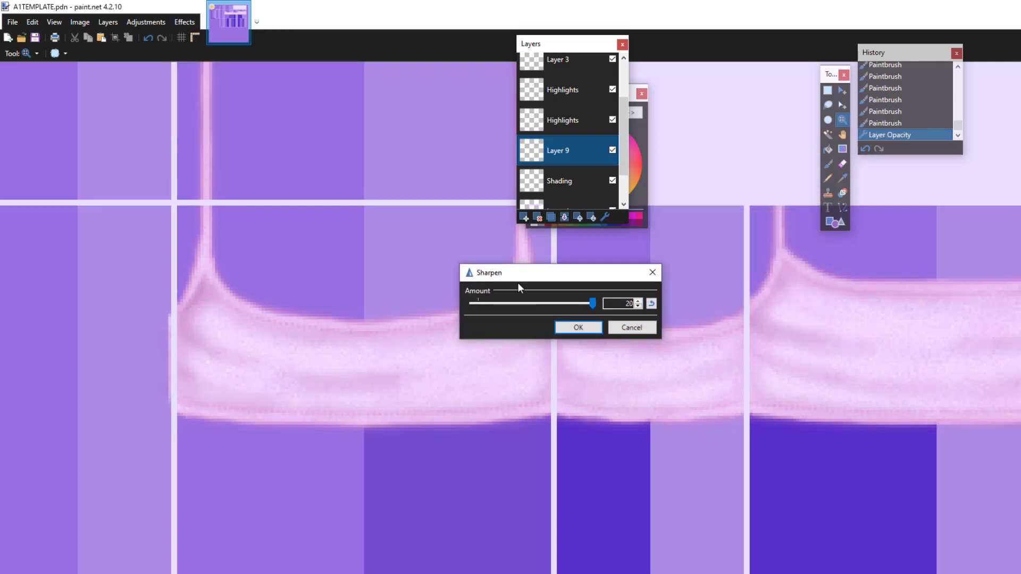
pyautogui.moveTo(504, 268); pyautogui.dragTo(299, 129)
pyautogui.click(374, 189)
# Step: Check the sharpened shadows and reduce the opacity of Layer 9 to 96
pyautogui.scroll(-6, 371, 370)
pyautogui.scroll(1, 351, 377)
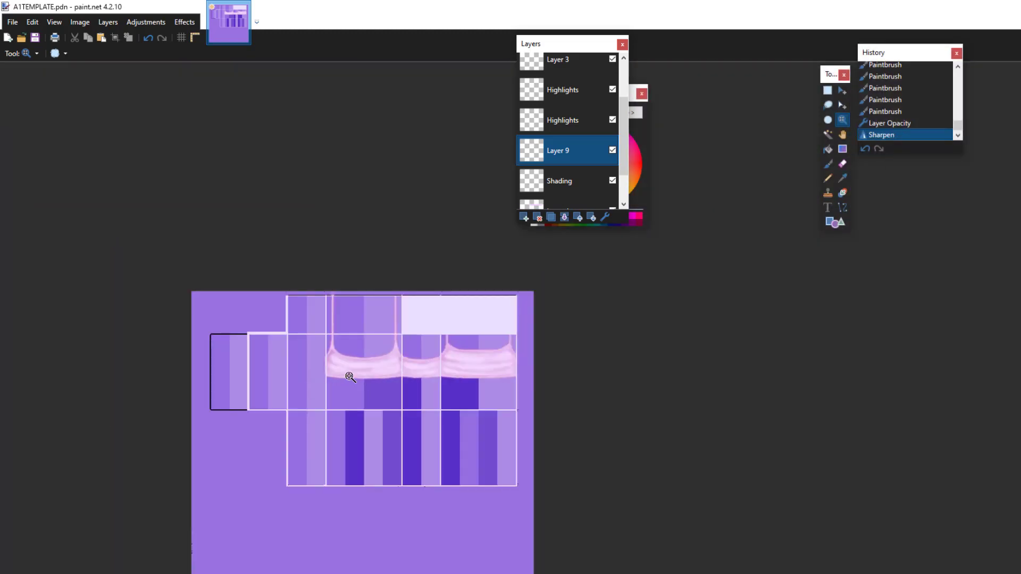
pyautogui.scroll(3, 350, 377)
pyautogui.doubleClick(558, 150)
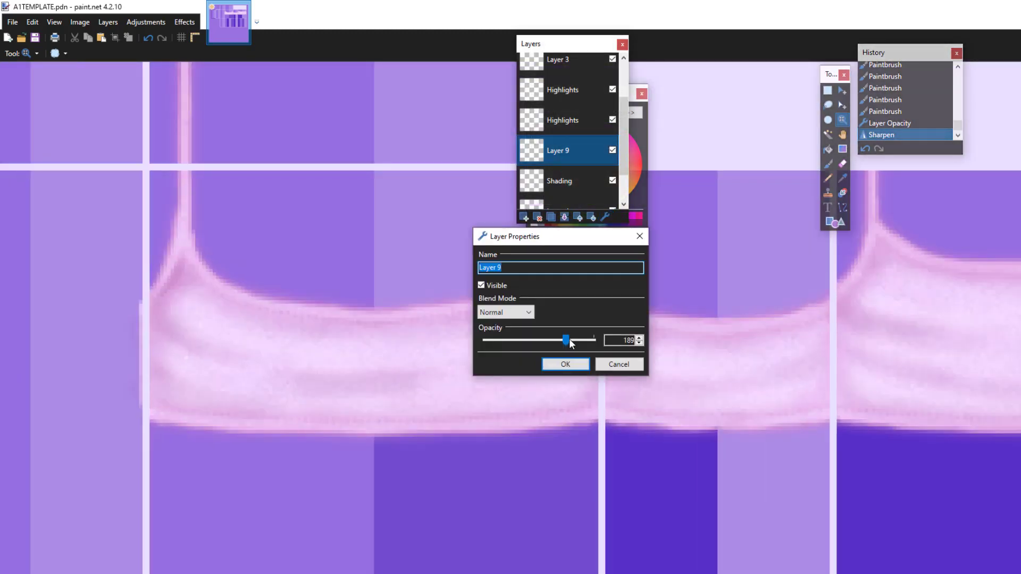
pyautogui.moveTo(569, 341); pyautogui.dragTo(524, 338)
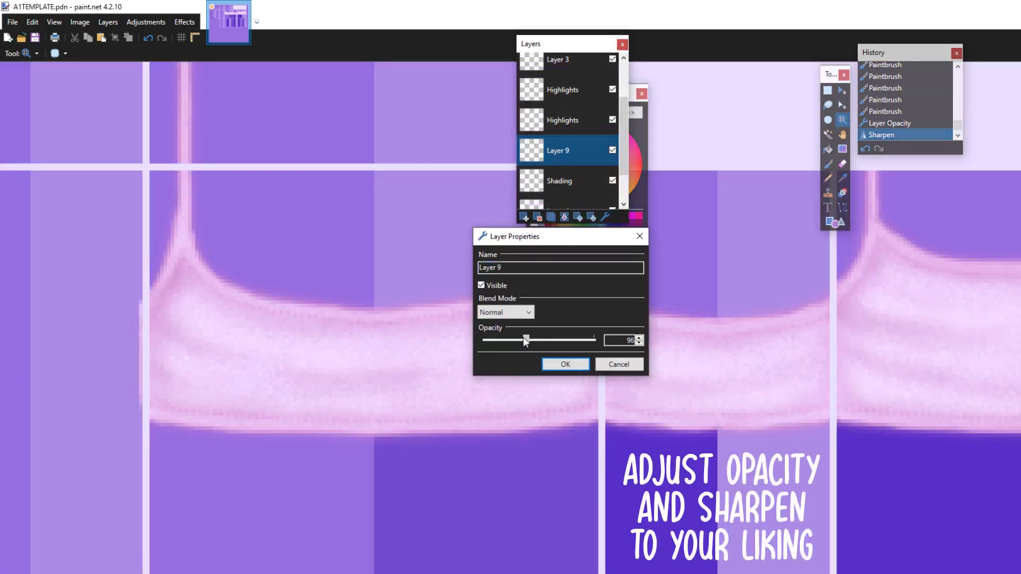
pyautogui.click(566, 365)
# Step: Examine the fainter shadows on the shirt from afar and up close
pyautogui.scroll(-5, 413, 402)
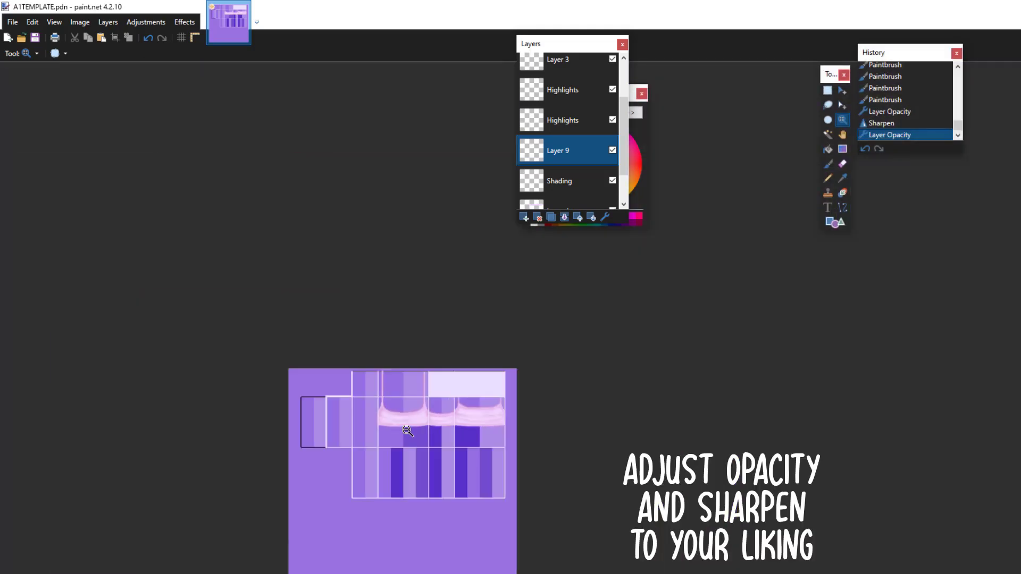
pyautogui.scroll(2, 406, 376)
pyautogui.scroll(1, 406, 415)
pyautogui.scroll(-3, 397, 473)
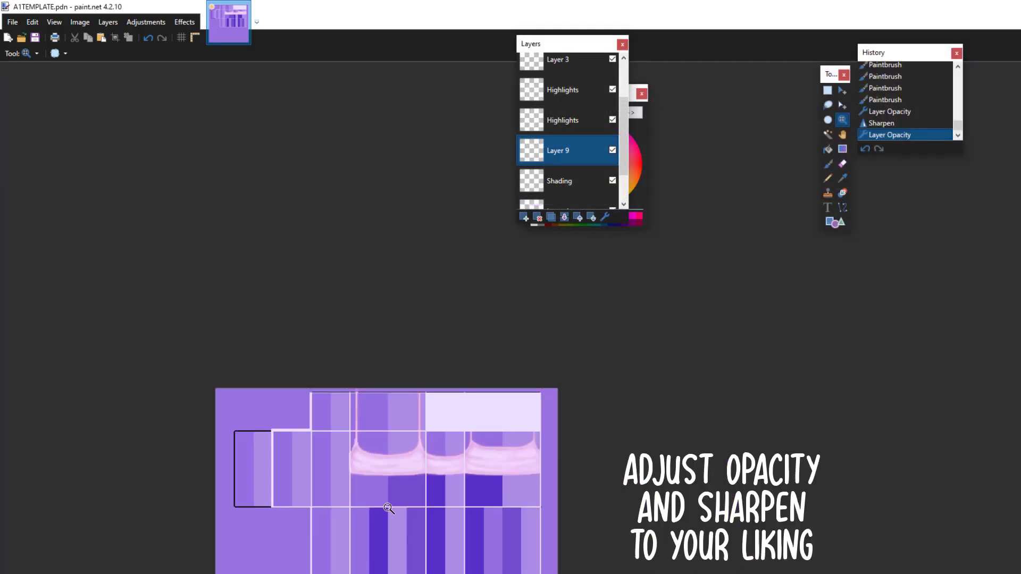
pyautogui.scroll(2, 385, 479)
pyautogui.scroll(3, 372, 426)
pyautogui.scroll(1, 573, 126)
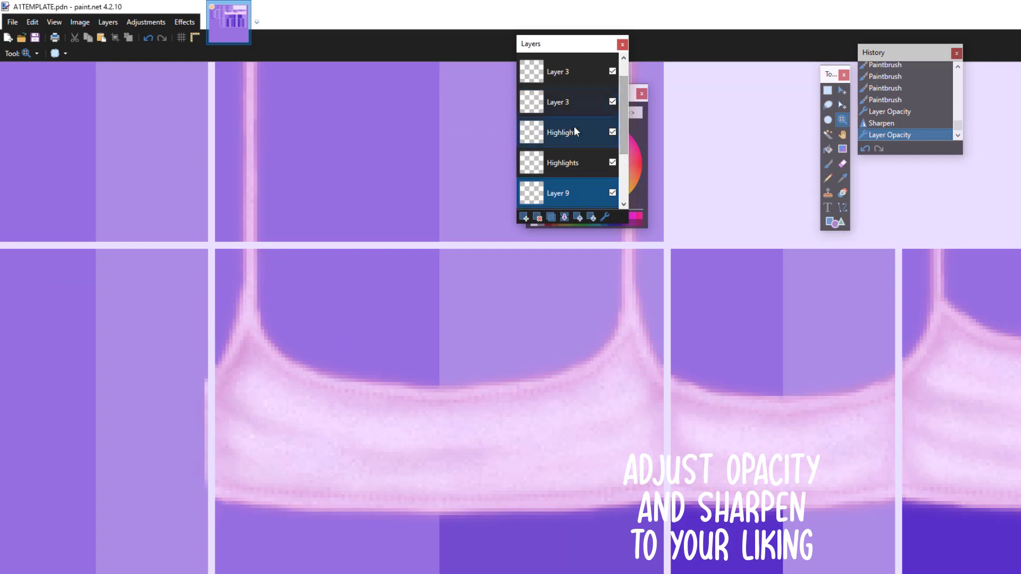
# Step: Add a new layer above the Highlights layers and set up the Line/Curve tool with brush width 1
pyautogui.hotkey('ctrl', 'shift', 'n')
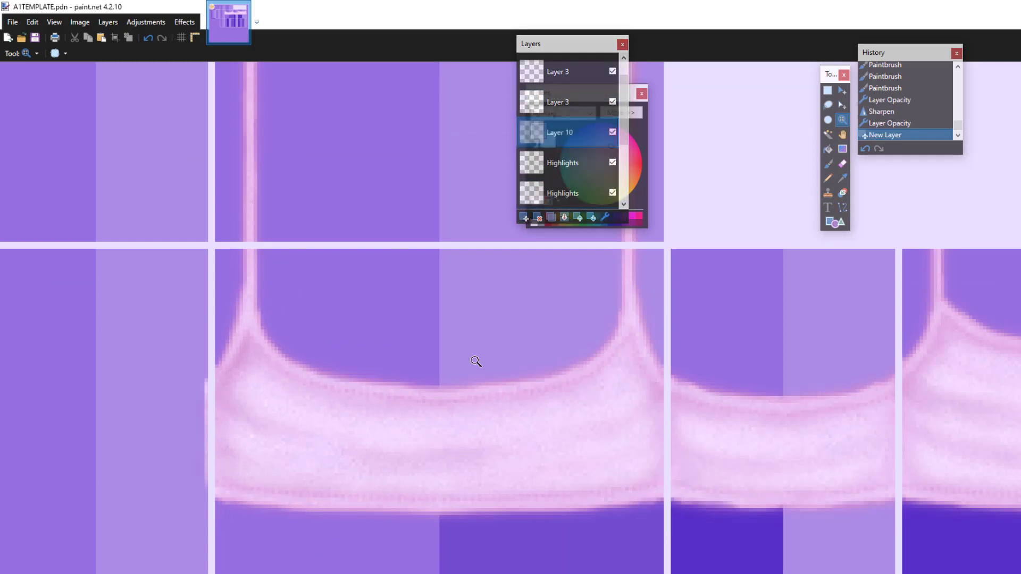
pyautogui.click(842, 207)
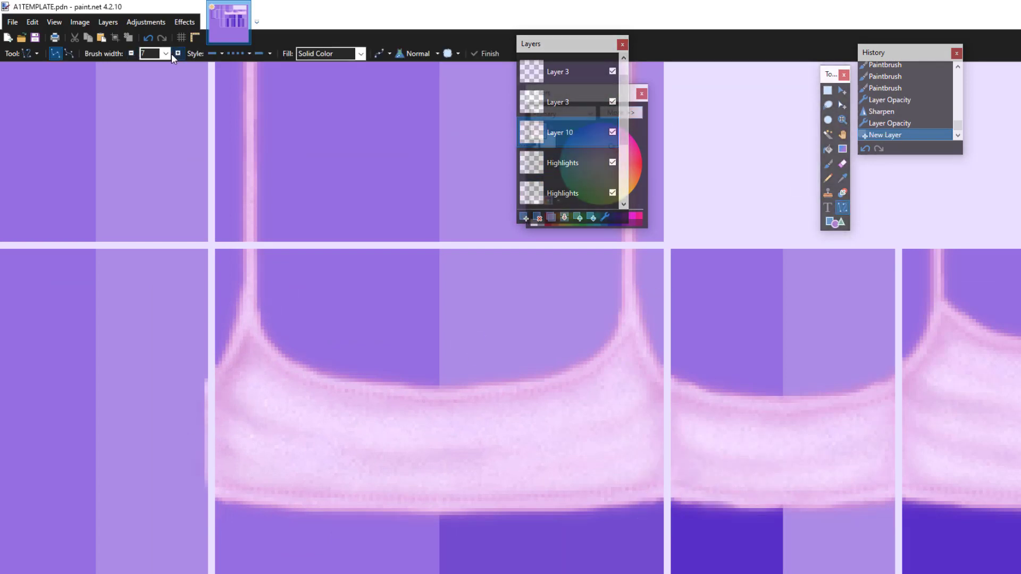
pyautogui.click(166, 53)
pyautogui.click(156, 70)
pyautogui.moveTo(574, 45); pyautogui.dragTo(412, 55)
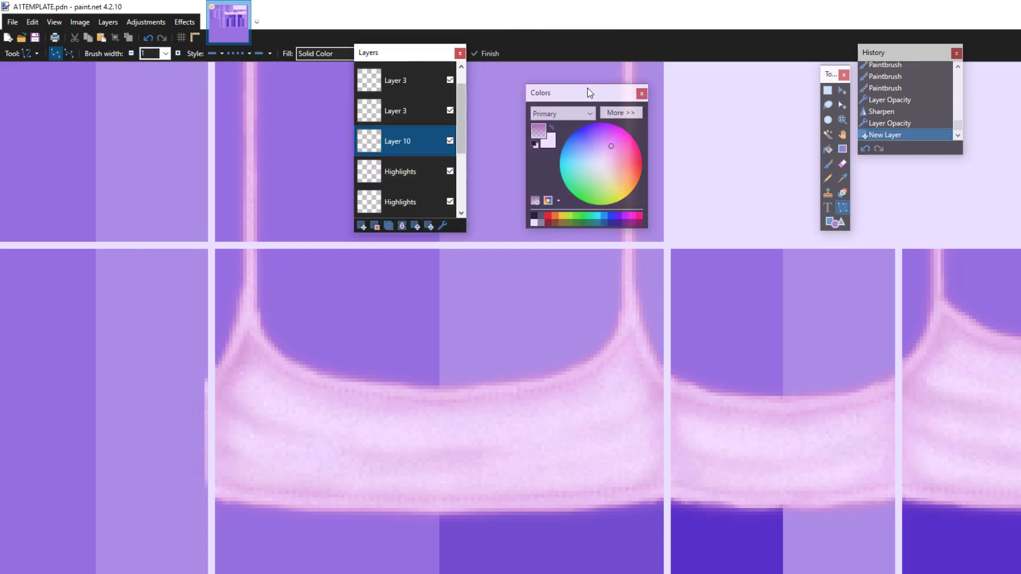
# Step: Draw a solid pale lilac curve along the front panel's left armhole edge, from the strap base to the side seam
pyautogui.scroll(2, 287, 332)
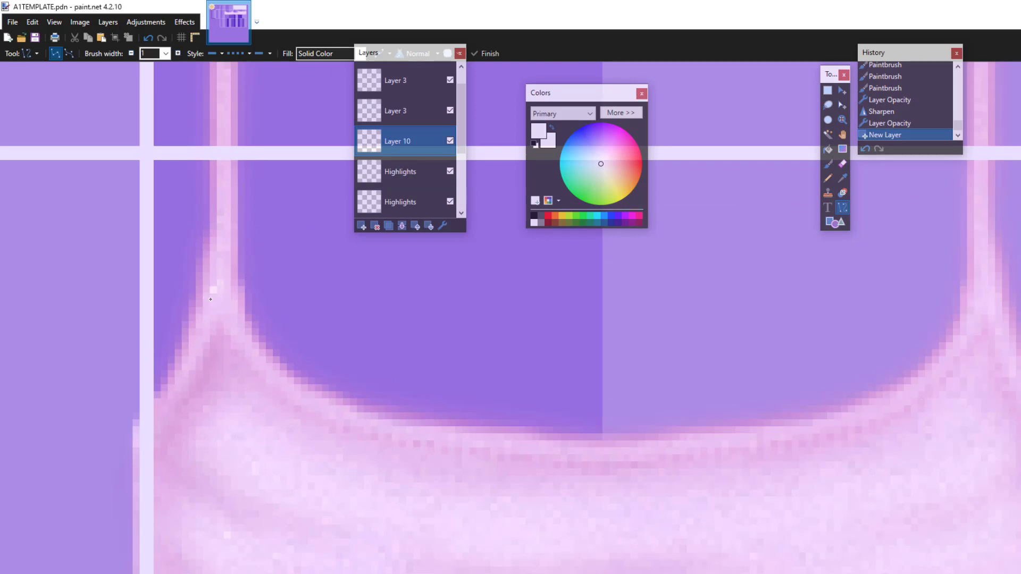
pyautogui.moveTo(152, 421); pyautogui.dragTo(150, 423)
pyautogui.click(249, 54)
pyautogui.click(254, 72)
pyautogui.moveTo(197, 329); pyautogui.dragTo(201, 341)
pyautogui.moveTo(177, 393); pyautogui.dragTo(177, 392)
pyautogui.moveTo(220, 283); pyautogui.dragTo(218, 284)
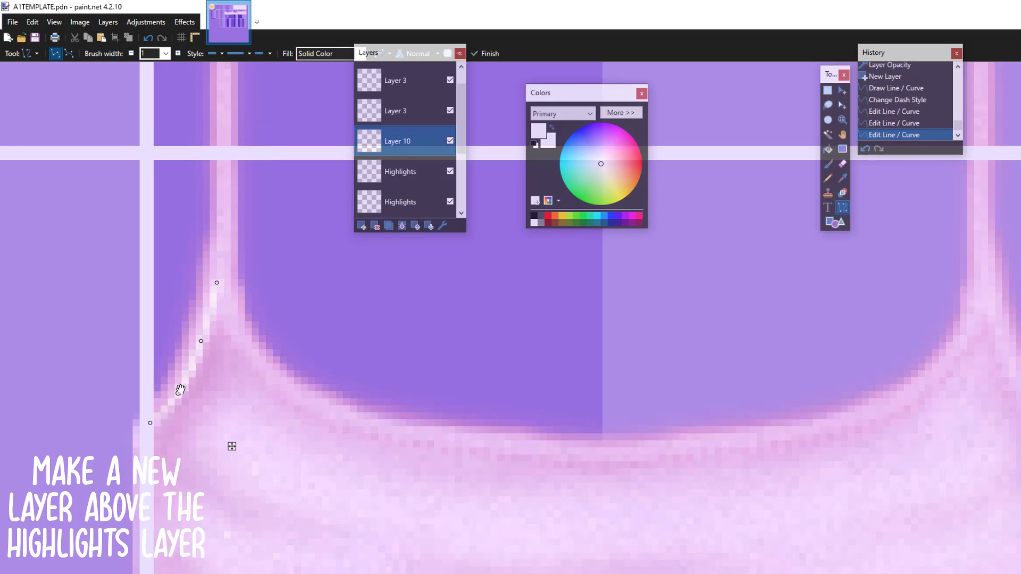
pyautogui.moveTo(178, 392); pyautogui.dragTo(176, 390)
pyautogui.press('Return')
# Step: Draw a pale curve from the left strap base along the neckline to the front panel's center
pyautogui.moveTo(221, 284); pyautogui.dragTo(607, 453)
pyautogui.moveTo(350, 341); pyautogui.dragTo(284, 374)
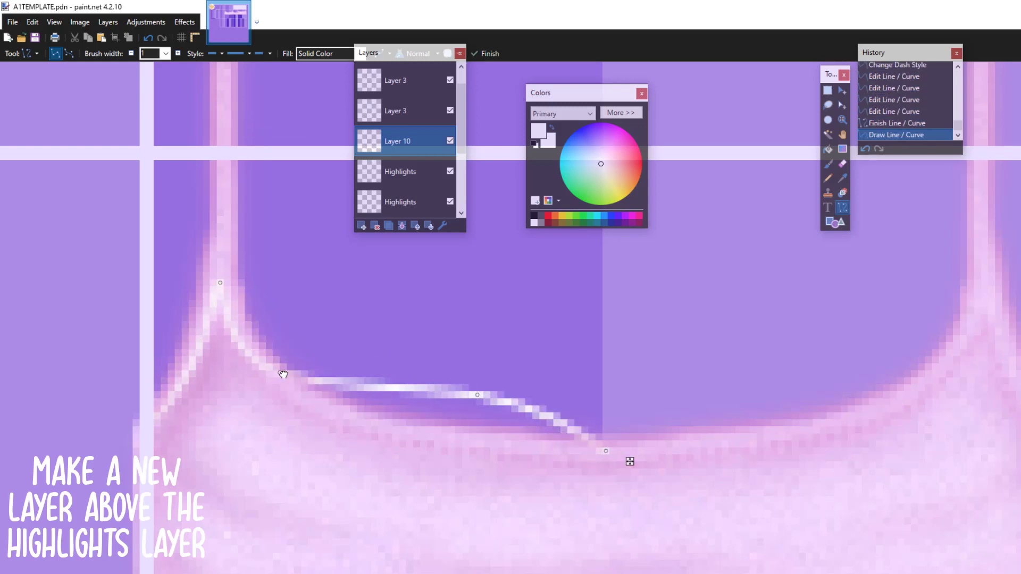
pyautogui.moveTo(461, 397); pyautogui.dragTo(414, 429)
pyautogui.moveTo(281, 372); pyautogui.dragTo(271, 374)
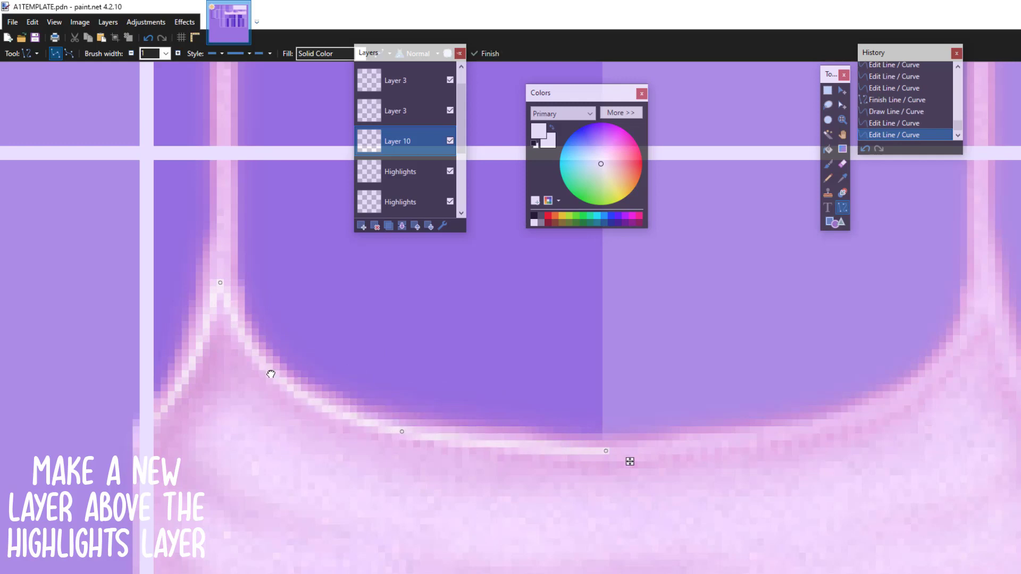
pyautogui.press('Return')
# Step: Extend a straight pale line up the front panel's left strap and check the edge highlights
pyautogui.moveTo(220, 283); pyautogui.dragTo(220, 16)
pyautogui.click(842, 121)
pyautogui.scroll(-7, 636, 296)
pyautogui.scroll(5, 712, 467)
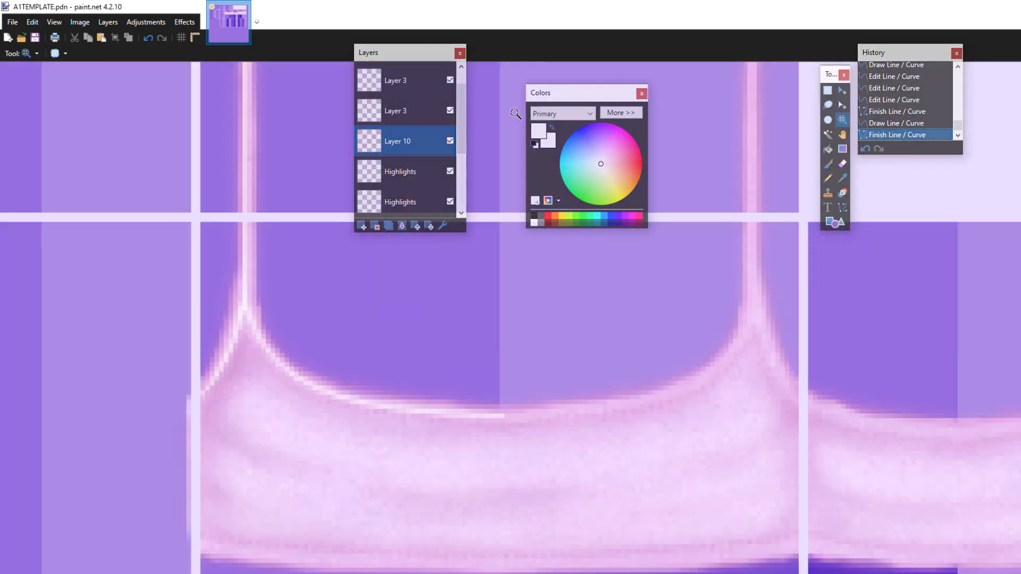
pyautogui.click(345, 388)
pyautogui.click(442, 226)
pyautogui.click(640, 234)
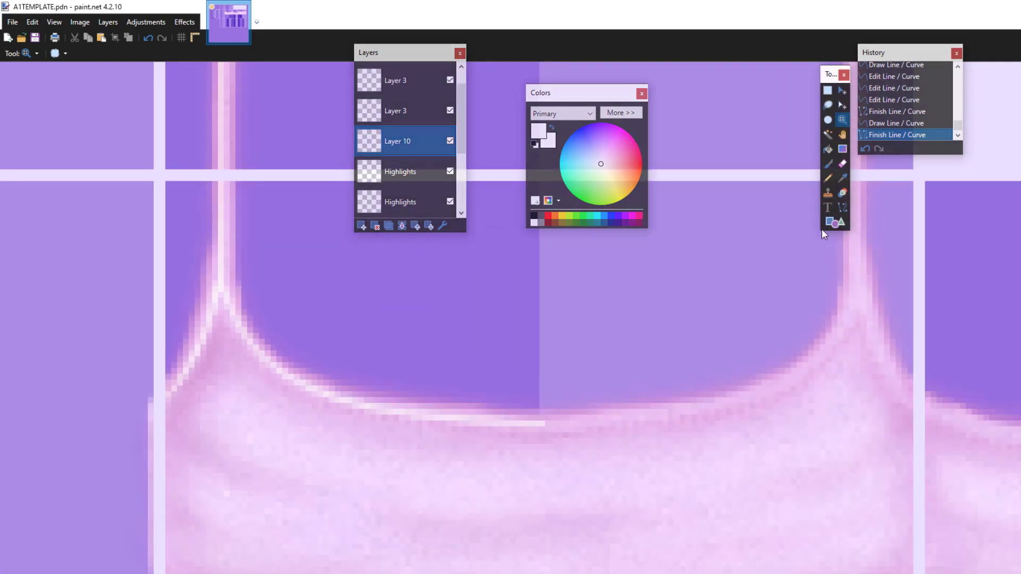
# Step: Draw a pale curve along the right half of the neckline, from the center to the right strap base
pyautogui.click(842, 207)
pyautogui.moveTo(537, 422); pyautogui.dragTo(858, 290)
pyautogui.moveTo(752, 332); pyautogui.dragTo(804, 355)
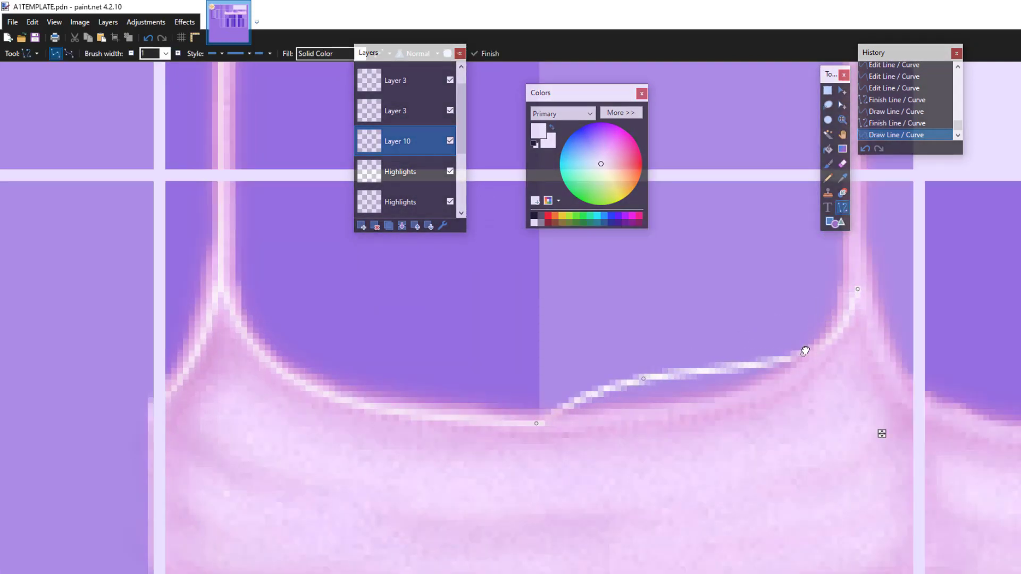
pyautogui.moveTo(644, 379); pyautogui.dragTo(706, 410)
pyautogui.moveTo(807, 362); pyautogui.dragTo(814, 372)
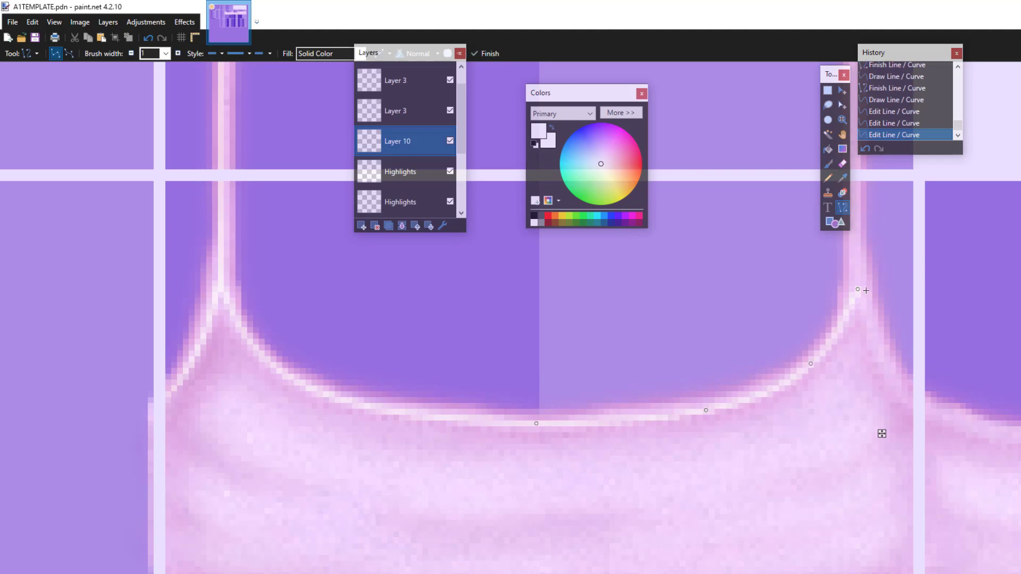
# Step: Add pale lines along the front panel's right armhole edge and up its right strap
pyautogui.moveTo(879, 327); pyautogui.dragTo(872, 324)
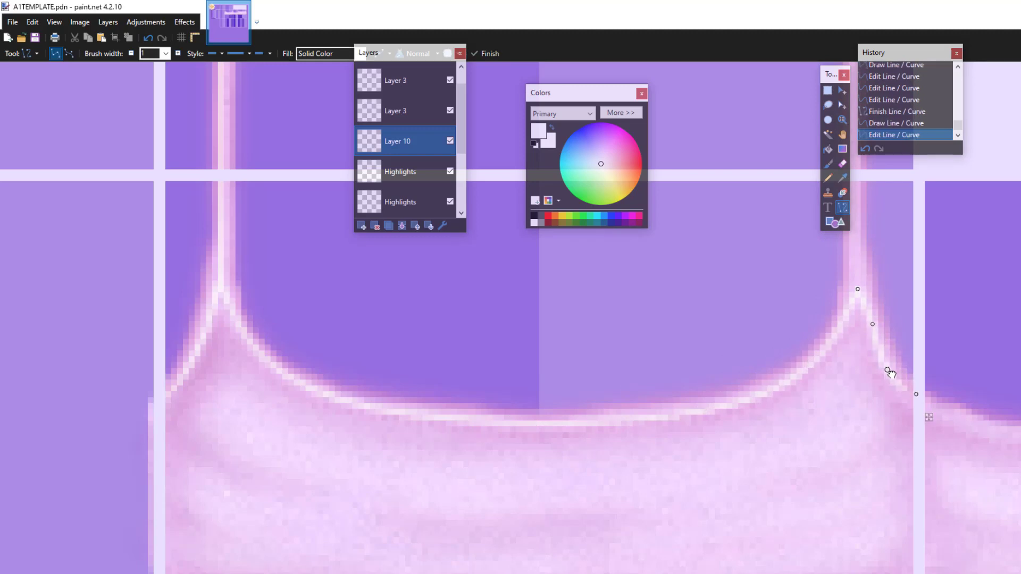
pyautogui.scroll(4, 889, 469)
pyautogui.moveTo(858, 477); pyautogui.dragTo(858, 65)
pyautogui.scroll(3, 858, 133)
pyautogui.click(957, 165)
# Step: Draw a pale curve along the front panel's bottom hem, bending its middle downward to follow the hem
pyautogui.scroll(-10, 840, 256)
pyautogui.scroll(4, 220, 294)
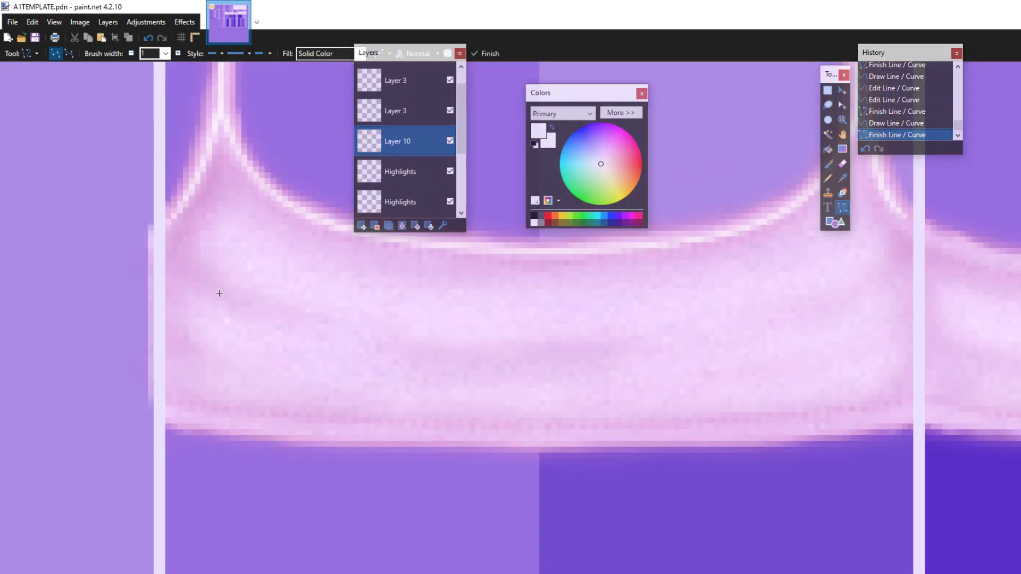
pyautogui.moveTo(156, 403); pyautogui.dragTo(915, 406)
pyautogui.moveTo(659, 405); pyautogui.dragTo(782, 423)
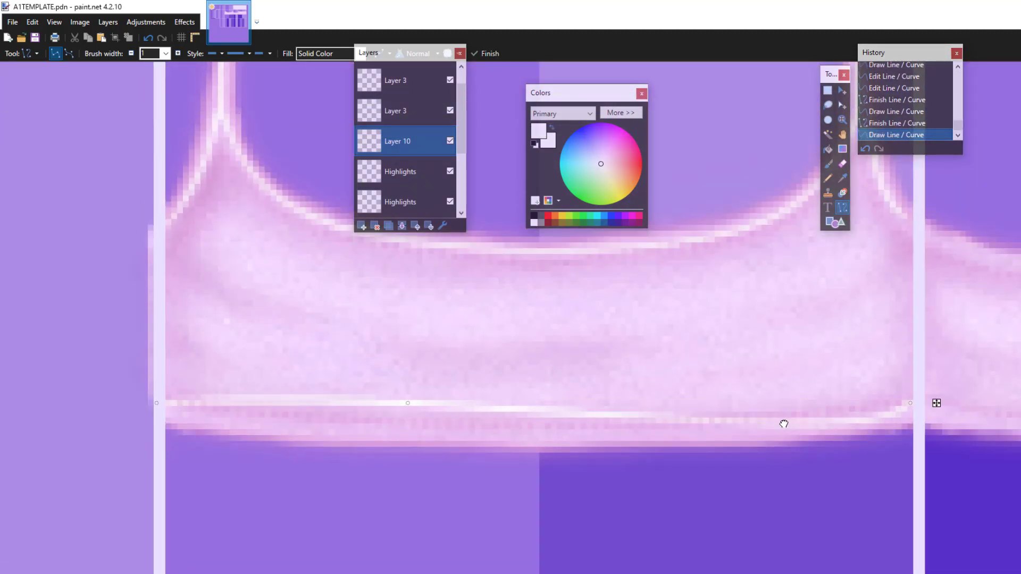
pyautogui.moveTo(916, 405); pyautogui.dragTo(913, 407)
pyautogui.moveTo(408, 403); pyautogui.dragTo(384, 432)
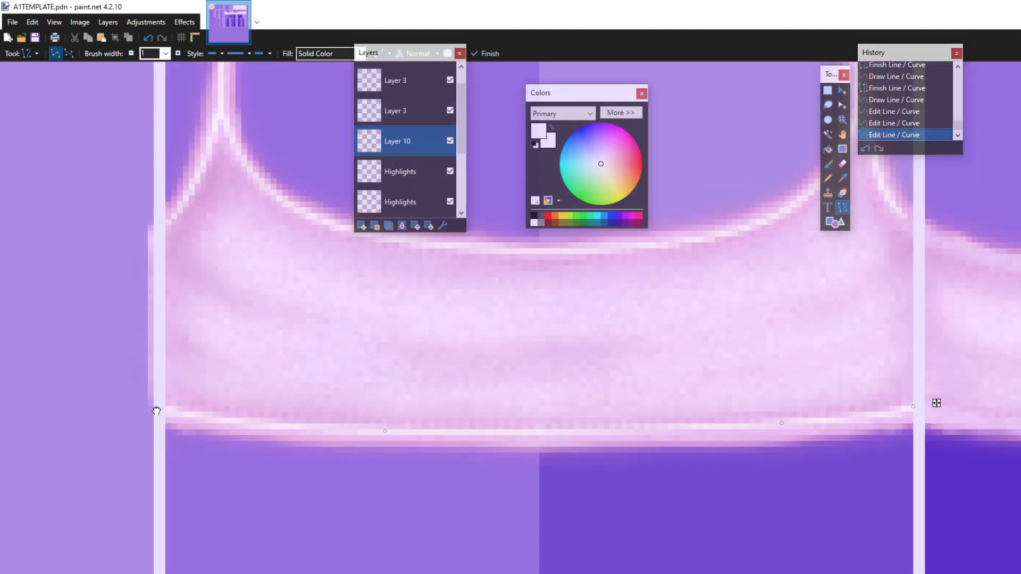
pyautogui.moveTo(782, 423); pyautogui.dragTo(782, 426)
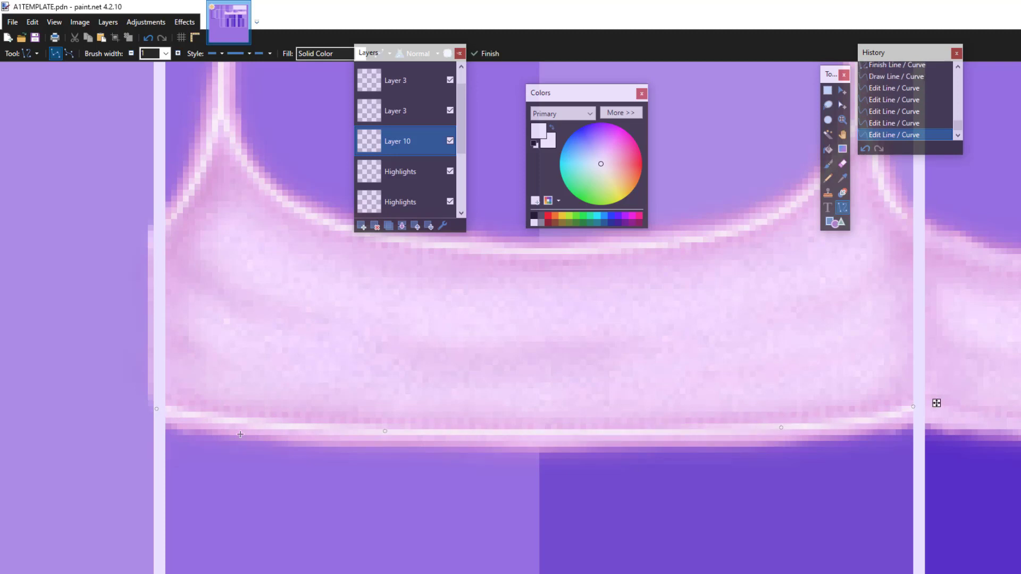
# Step: Draw a second pale curve across the front panel, parallel to and just above the hem line
pyautogui.moveTo(162, 380); pyautogui.dragTo(922, 380)
pyautogui.moveTo(669, 379)
pyautogui.mouseDown()
pyautogui.moveTo(823, 383)
pyautogui.moveTo(808, 401)
pyautogui.mouseUp()
pyautogui.moveTo(415, 380); pyautogui.dragTo(387, 413)
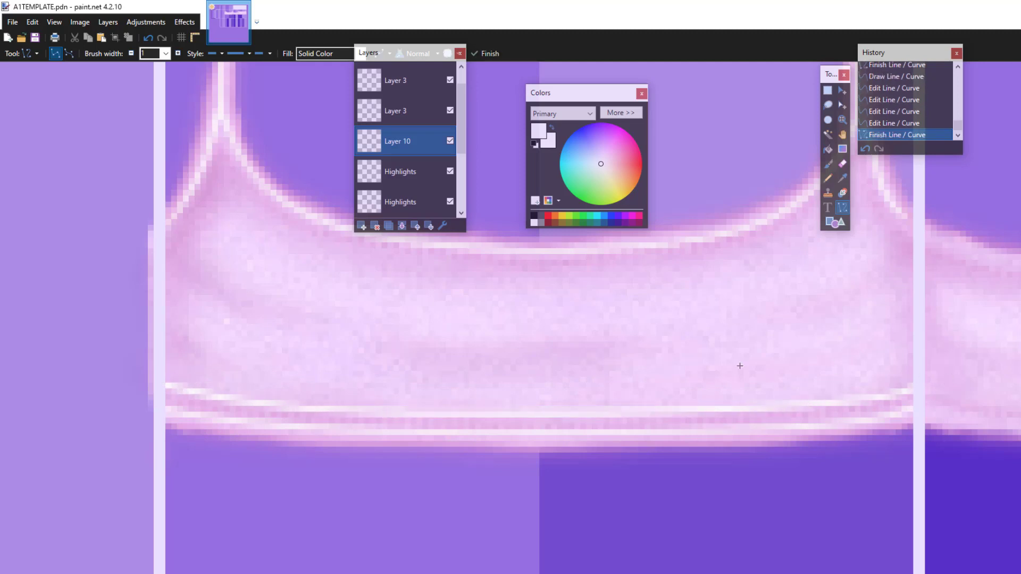
# Step: Draw two parallel pale curves along the bottom hem of the narrow side panel
pyautogui.moveTo(529, 573); pyautogui.dragTo(771, 573)
pyautogui.moveTo(100, 413); pyautogui.dragTo(496, 409)
pyautogui.moveTo(362, 409); pyautogui.dragTo(349, 426)
pyautogui.moveTo(231, 409); pyautogui.dragTo(223, 427)
pyautogui.press('Return')
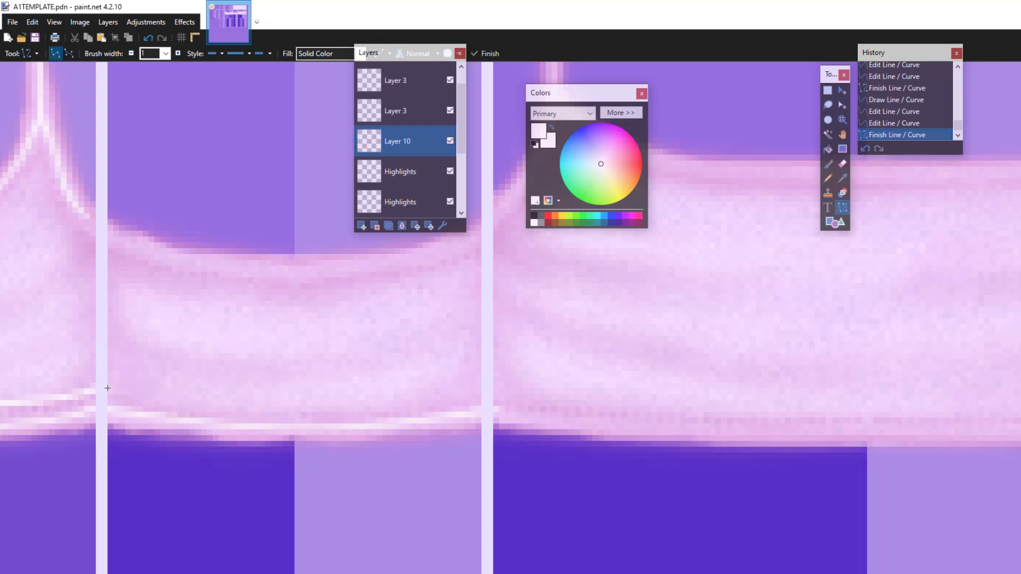
pyautogui.moveTo(98, 386); pyautogui.dragTo(484, 386)
pyautogui.moveTo(355, 386); pyautogui.dragTo(365, 403)
# Step: Draw the upper pale hem curve across the back panel, lining it up with the side panel's upper line
pyautogui.moveTo(227, 386)
pyautogui.mouseDown()
pyautogui.moveTo(223, 402)
pyautogui.moveTo(984, 391)
pyautogui.moveTo(974, 392)
pyautogui.mouseUp()
pyautogui.hscroll(5, 220, 380)
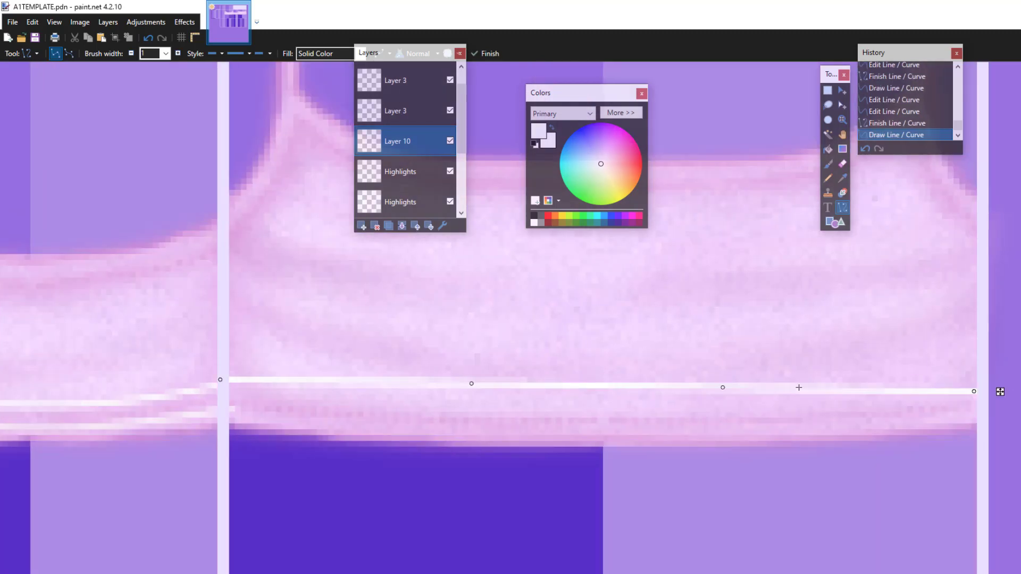
pyautogui.moveTo(758, 403); pyautogui.dragTo(763, 411)
pyautogui.moveTo(472, 383); pyautogui.dragTo(424, 408)
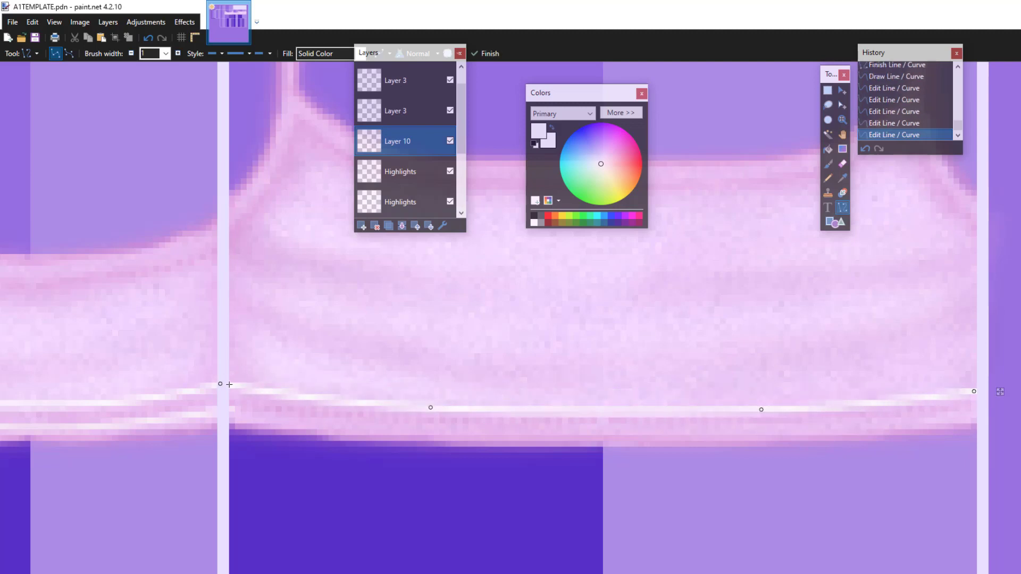
# Step: Draw the lower pale curve along the back panel's bottom hem, below the upper hem line
pyautogui.moveTo(235, 409); pyautogui.dragTo(987, 408)
pyautogui.moveTo(737, 408); pyautogui.dragTo(752, 424)
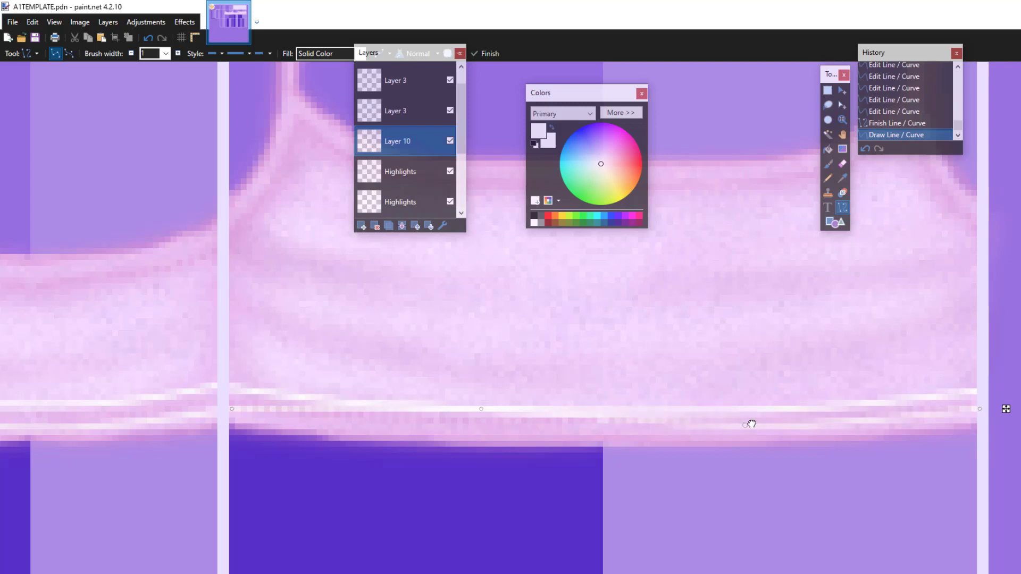
pyautogui.moveTo(979, 409); pyautogui.dragTo(984, 414)
pyautogui.moveTo(482, 410); pyautogui.dragTo(439, 432)
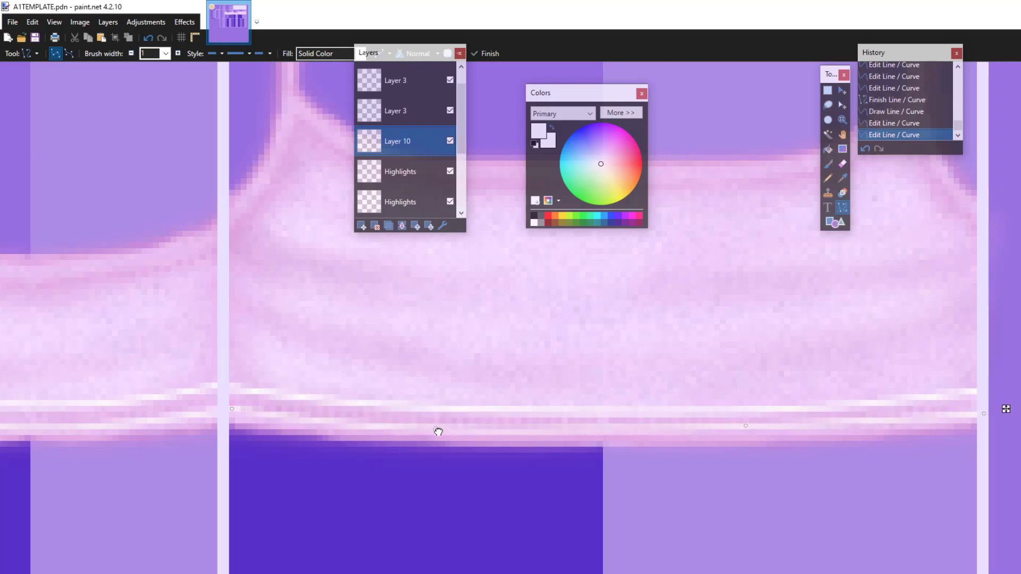
pyautogui.press('Return')
# Step: Draw a pale curve along the top edge of the narrow side panel between the front and back armholes
pyautogui.hscroll(-4, 556, 373)
pyautogui.moveTo(215, 222); pyautogui.dragTo(618, 210)
pyautogui.moveTo(585, 93); pyautogui.dragTo(865, 272)
pyautogui.moveTo(372, 52); pyautogui.dragTo(806, 243)
pyautogui.moveTo(484, 214); pyautogui.dragTo(546, 250)
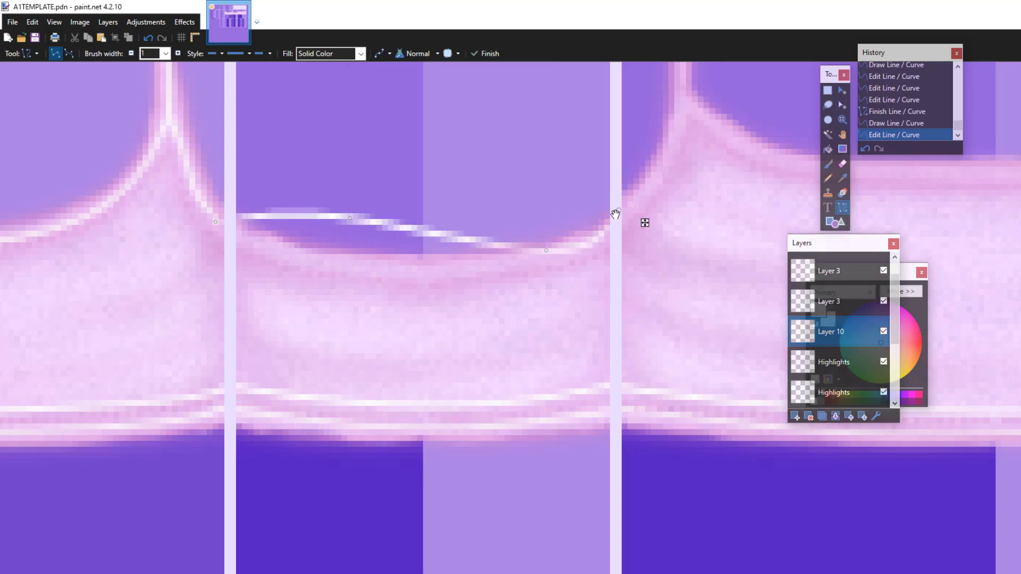
pyautogui.moveTo(619, 210); pyautogui.dragTo(625, 215)
pyautogui.moveTo(348, 220); pyautogui.dragTo(332, 265)
pyautogui.moveTo(546, 255); pyautogui.dragTo(547, 262)
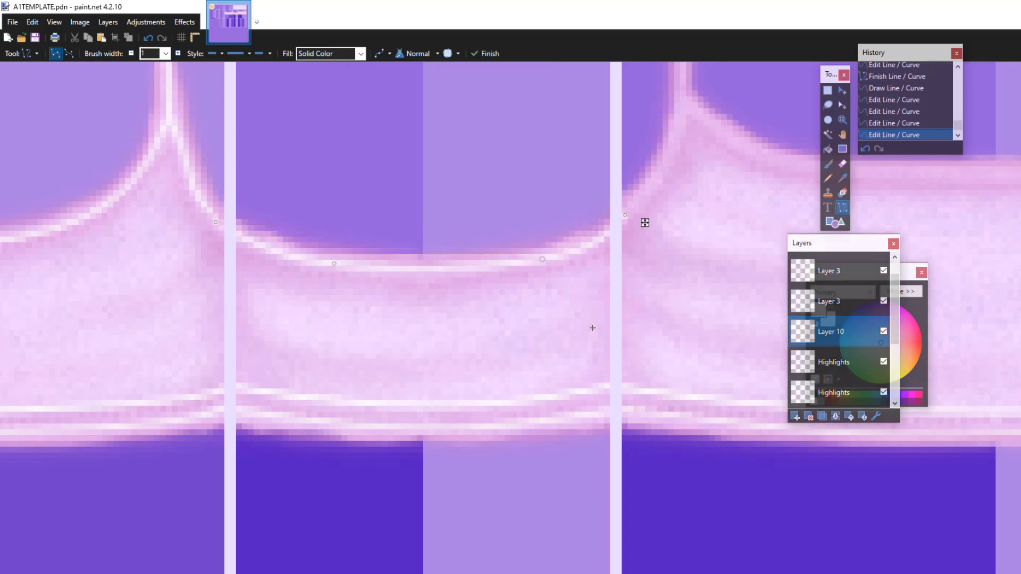
# Step: Draw pale curves along the back panel's left armhole edge and the left half of its neckline
pyautogui.hscroll(4, 532, 266)
pyautogui.scroll(3, 532, 266)
pyautogui.moveTo(433, 203); pyautogui.dragTo(369, 426)
pyautogui.moveTo(412, 281)
pyautogui.mouseDown()
pyautogui.moveTo(430, 310)
pyautogui.moveTo(744, 386)
pyautogui.moveTo(743, 379)
pyautogui.mouseUp()
pyautogui.moveTo(537, 328); pyautogui.dragTo(512, 353)
pyautogui.moveTo(639, 354); pyautogui.dragTo(607, 379)
pyautogui.moveTo(511, 353); pyautogui.dragTo(502, 356)
pyautogui.press('Return')
pyautogui.moveTo(795, 245); pyautogui.dragTo(444, 239)
pyautogui.moveTo(851, 273); pyautogui.dragTo(409, 213)
pyautogui.moveTo(745, 379); pyautogui.dragTo(1020, 236)
pyautogui.moveTo(954, 269); pyautogui.dragTo(1019, 332)
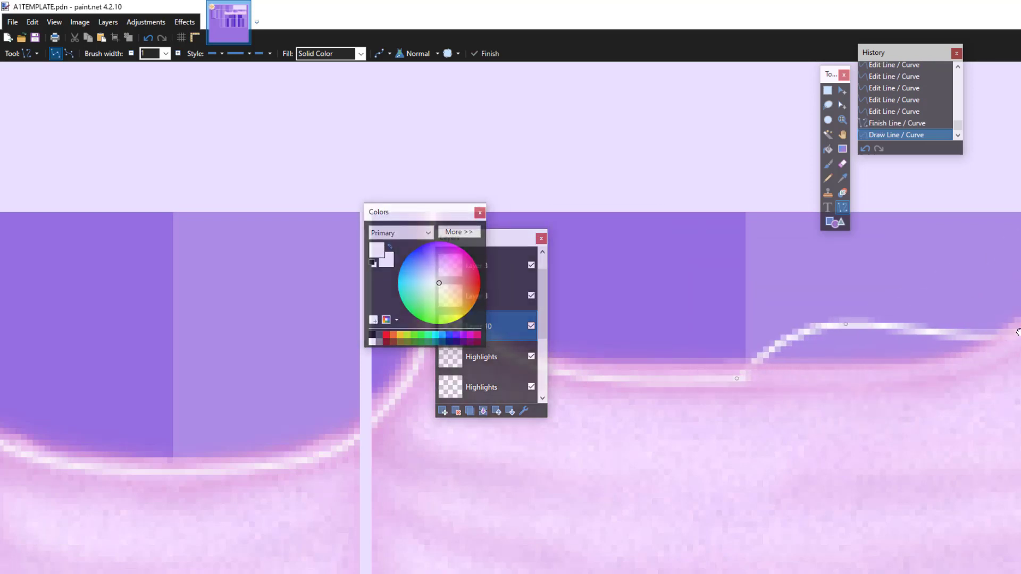
pyautogui.click(152, 41)
pyautogui.click(151, 40)
pyautogui.click(151, 40)
pyautogui.click(151, 41)
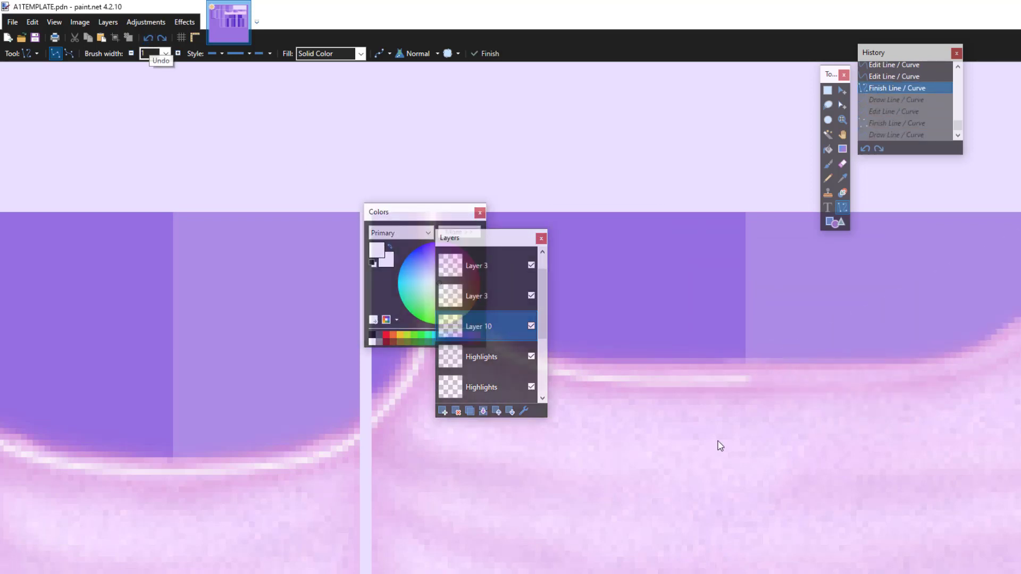
# Step: Draw a pale curve along the right half of the back panel's neckline, from the center to the right strap
pyautogui.moveTo(743, 379); pyautogui.dragTo(1020, 231)
pyautogui.moveTo(961, 273); pyautogui.dragTo(1018, 335)
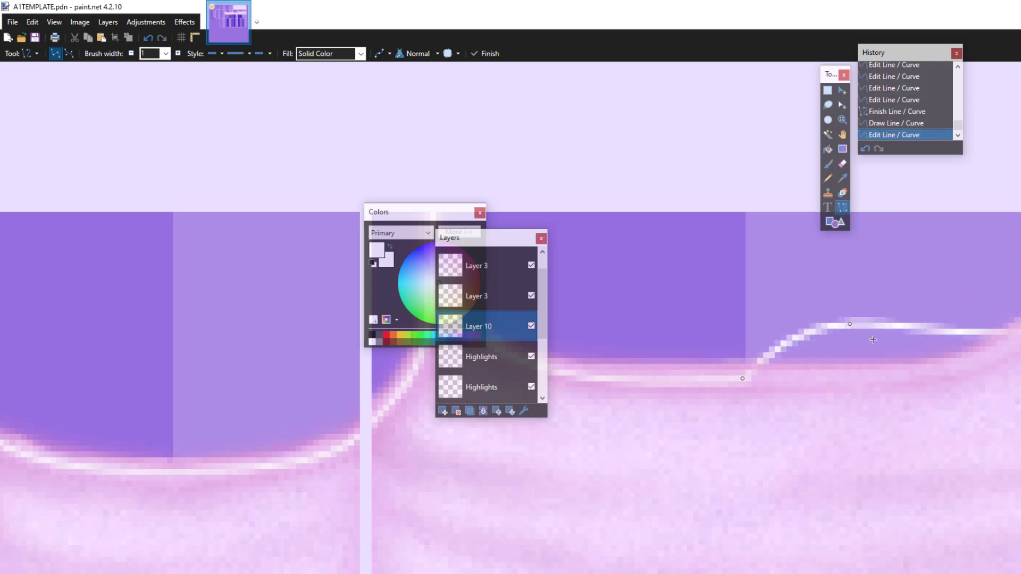
pyautogui.moveTo(854, 327); pyautogui.dragTo(919, 375)
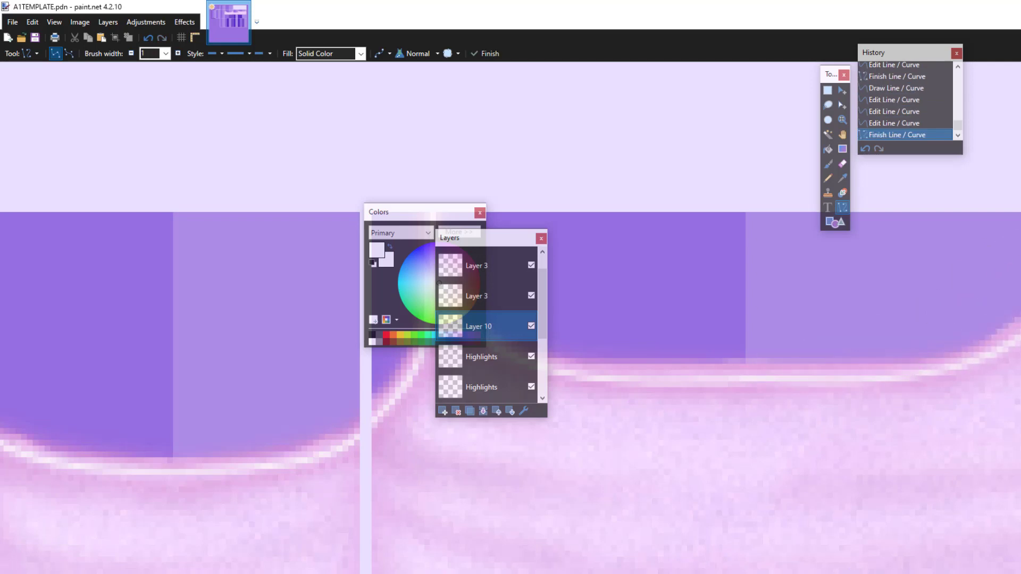
# Step: Draw a pale curve along the back panel's right armhole edge, from the strap base to the side seam
pyautogui.hscroll(3, 892, 304)
pyautogui.moveTo(893, 296); pyautogui.dragTo(963, 431)
pyautogui.moveTo(917, 341); pyautogui.dragTo(912, 350)
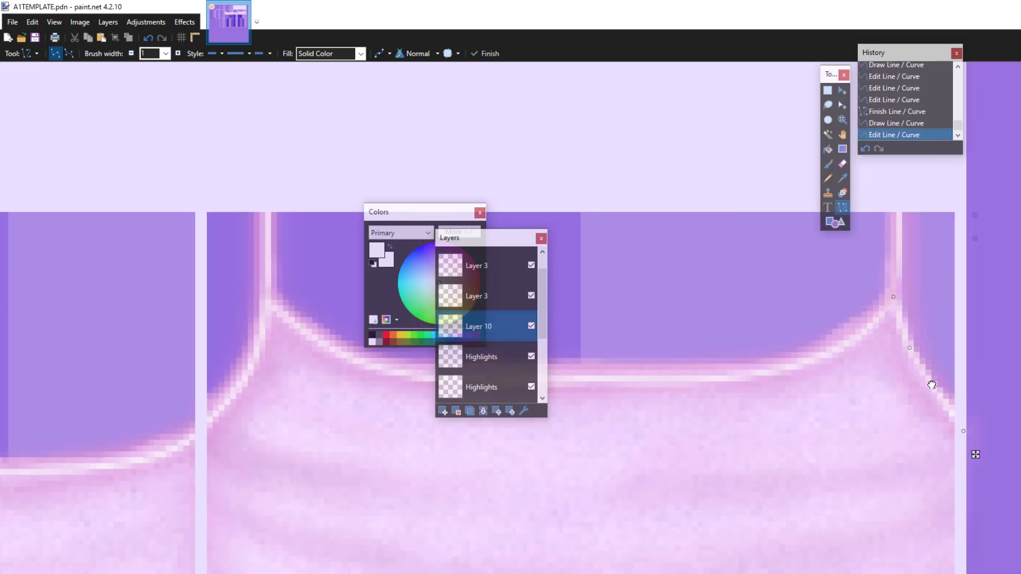
pyautogui.moveTo(932, 385); pyautogui.dragTo(929, 388)
pyautogui.click(842, 210)
# Step: Lower the opacity of Layer 10 to 110 and check the softened edge highlights
pyautogui.click(842, 120)
pyautogui.rightClick(244, 372)
pyautogui.rightClick(244, 373)
pyautogui.rightClick(244, 373)
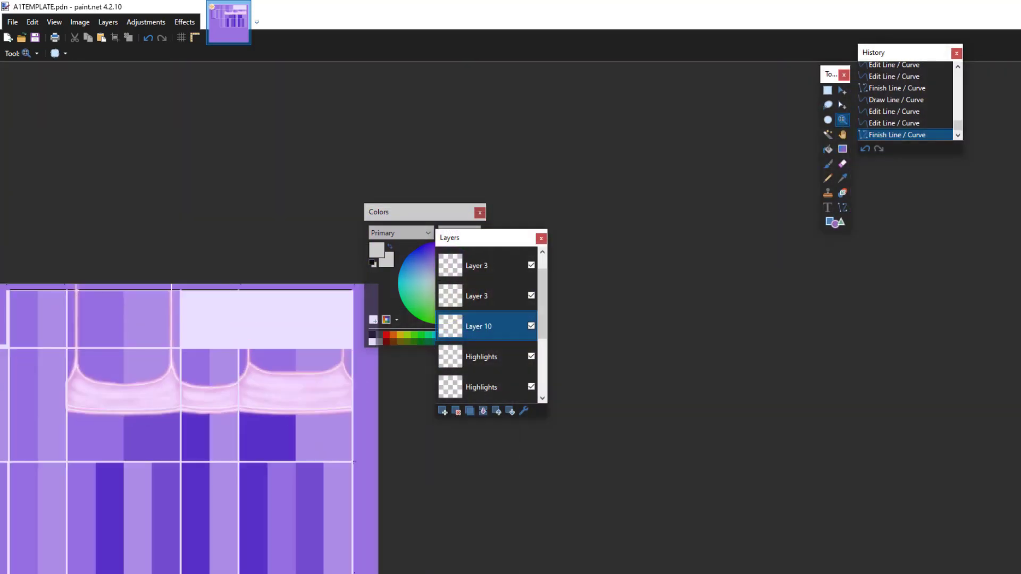
pyautogui.click(611, 458)
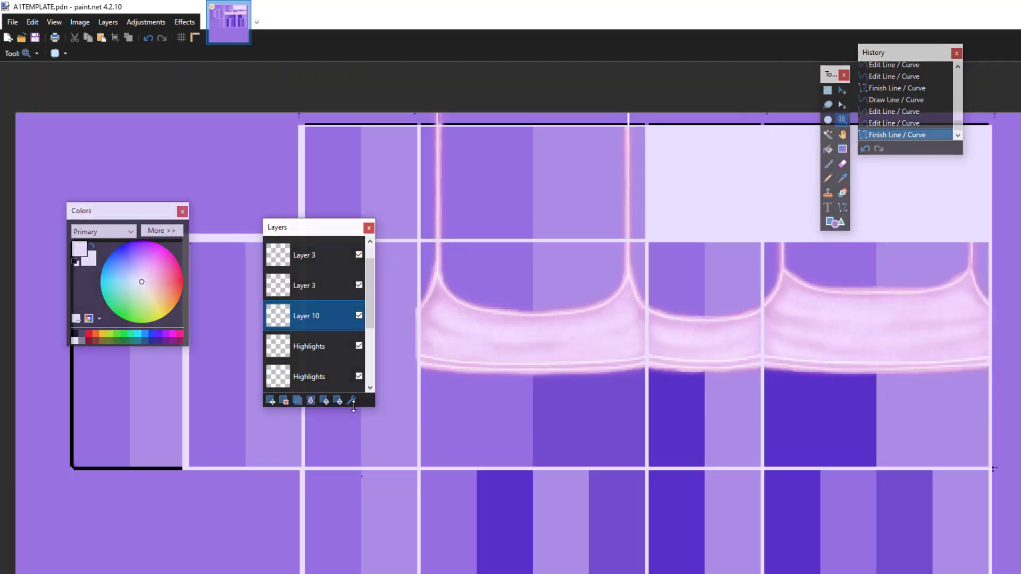
pyautogui.click(351, 400)
pyautogui.moveTo(527, 242); pyautogui.dragTo(660, 402)
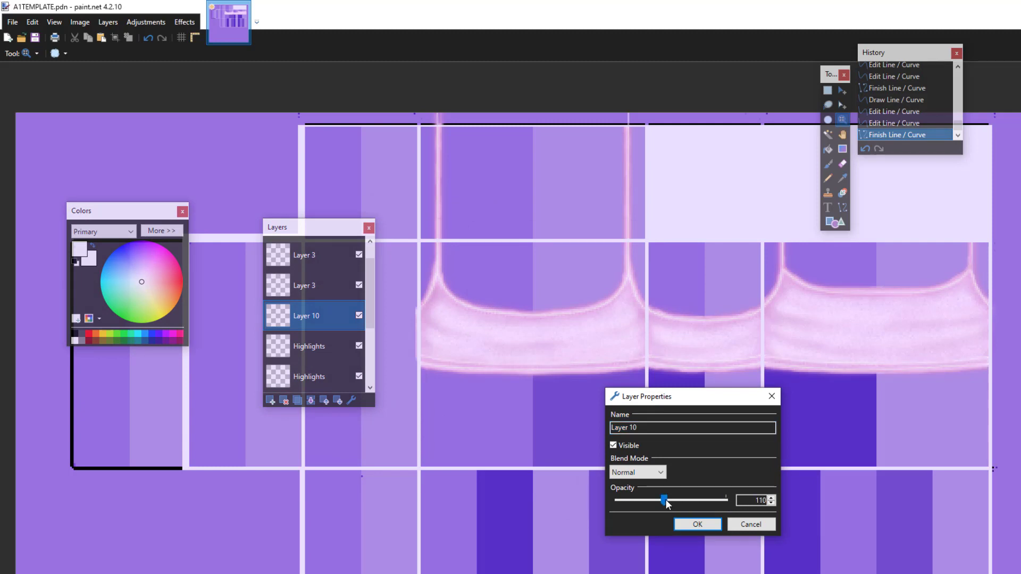
pyautogui.click(712, 524)
pyautogui.scroll(-3, 580, 308)
pyautogui.scroll(2, 601, 304)
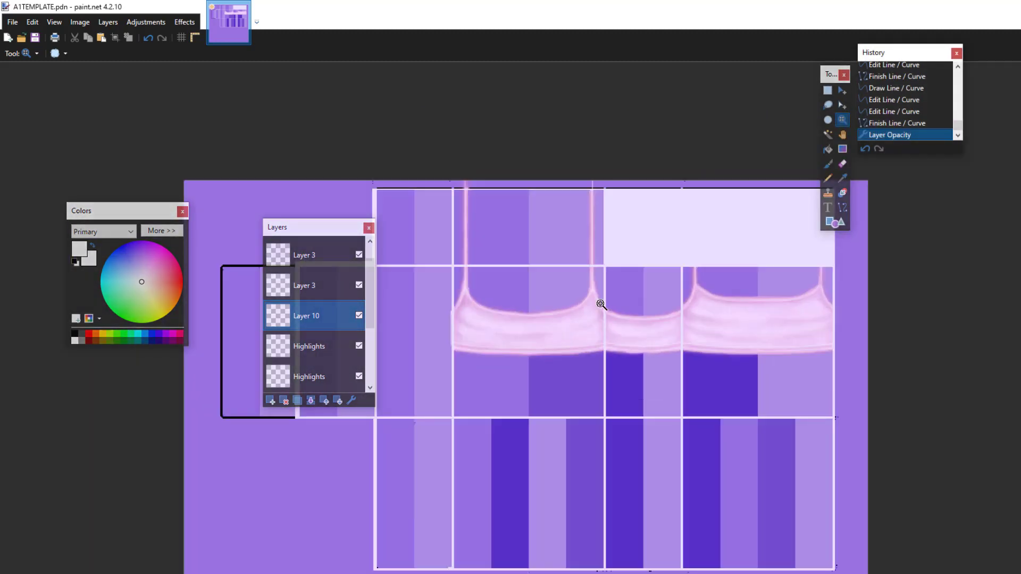
pyautogui.scroll(2, 649, 367)
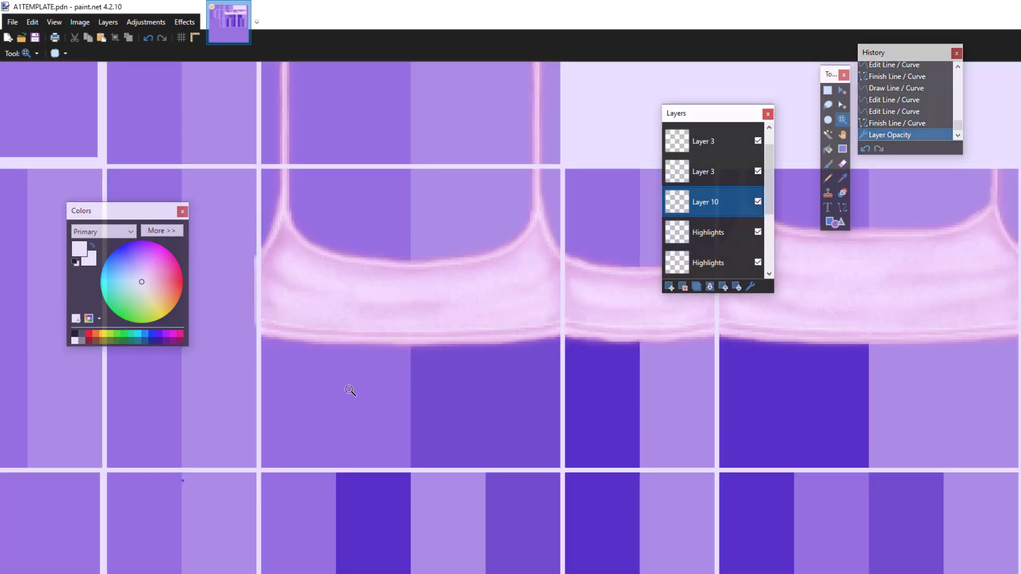
pyautogui.scroll(-4, 369, 331)
pyautogui.scroll(3, 341, 307)
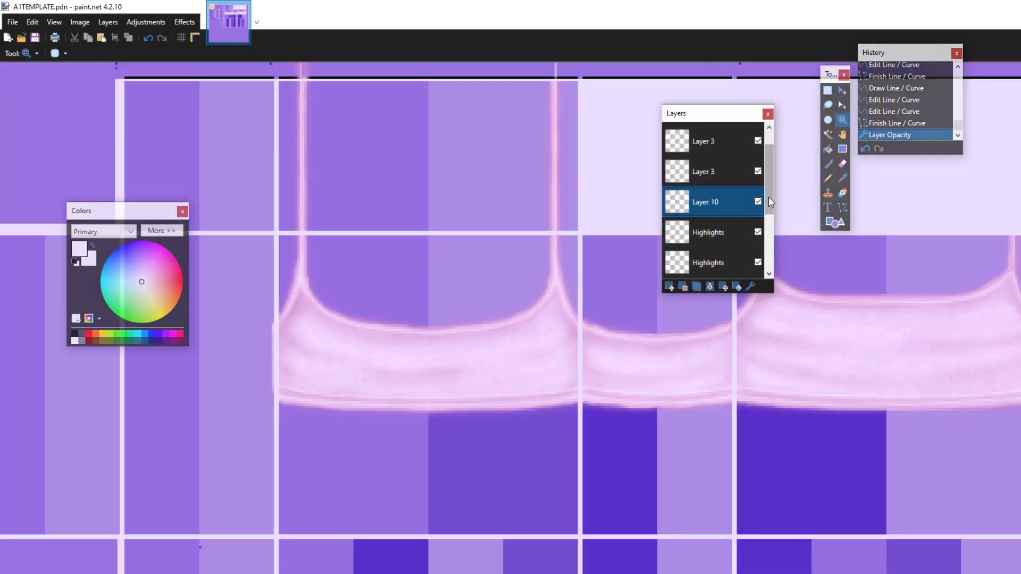
# Step: Add noise to the Shading layer with intensity 17, color saturation 0 and coverage 100
pyautogui.moveTo(768, 197); pyautogui.dragTo(770, 238)
pyautogui.click(184, 22)
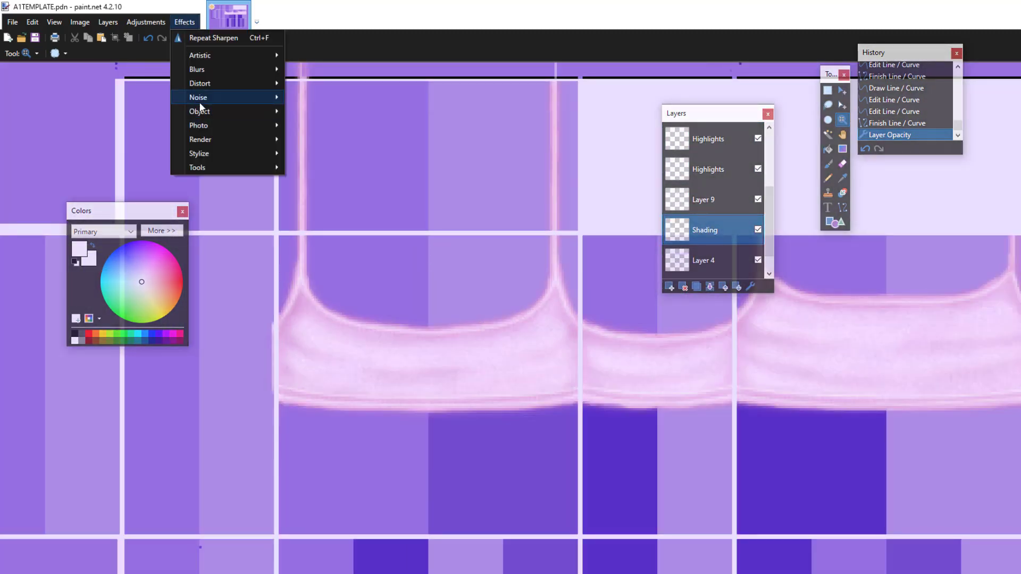
pyautogui.moveTo(203, 96)
pyautogui.click(323, 100)
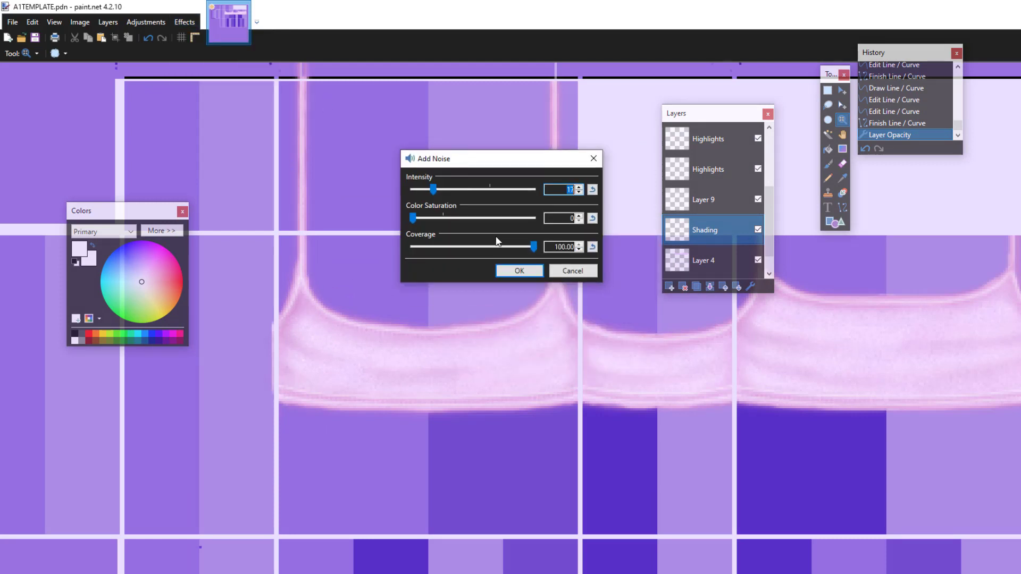
pyautogui.click(520, 269)
# Step: Repeat the Add Noise effect on Layer 9 and on both Highlights layers
pyautogui.click(703, 199)
pyautogui.click(185, 22)
pyautogui.click(194, 39)
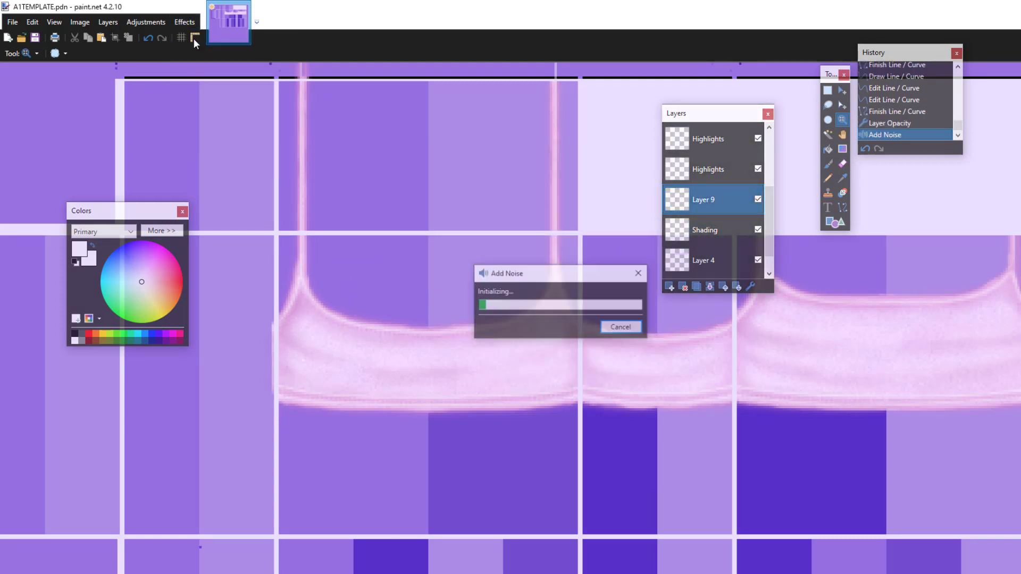
pyautogui.scroll(1, 775, 204)
pyautogui.scroll(1, 775, 204)
pyautogui.click(708, 212)
pyautogui.click(184, 21)
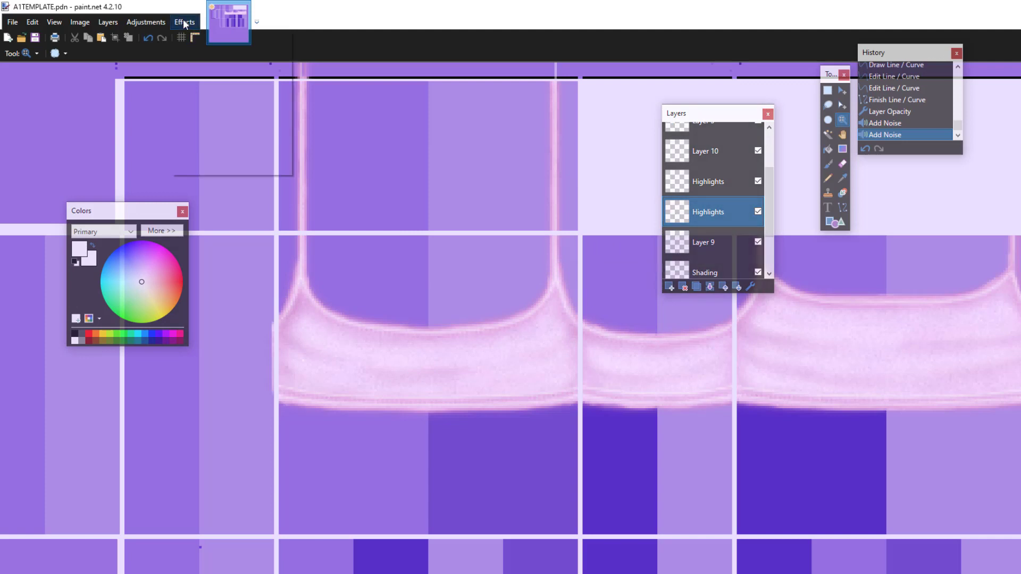
pyautogui.click(194, 40)
pyautogui.click(708, 182)
pyautogui.click(184, 22)
pyautogui.click(194, 40)
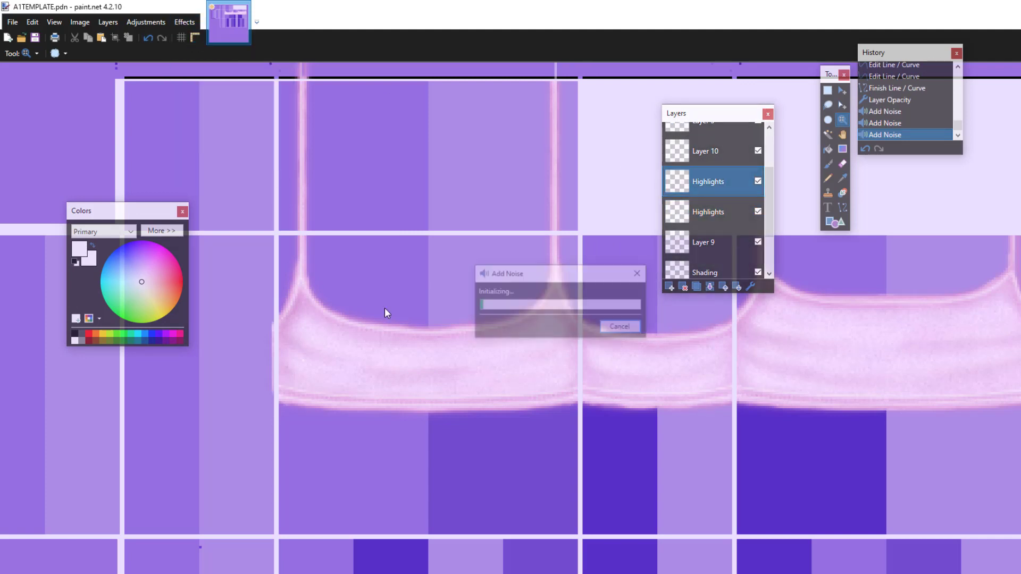
# Step: Check the noise on the shirt texture and hide the Background layer
pyautogui.rightClick(484, 390)
pyautogui.rightClick(476, 442)
pyautogui.click(476, 442)
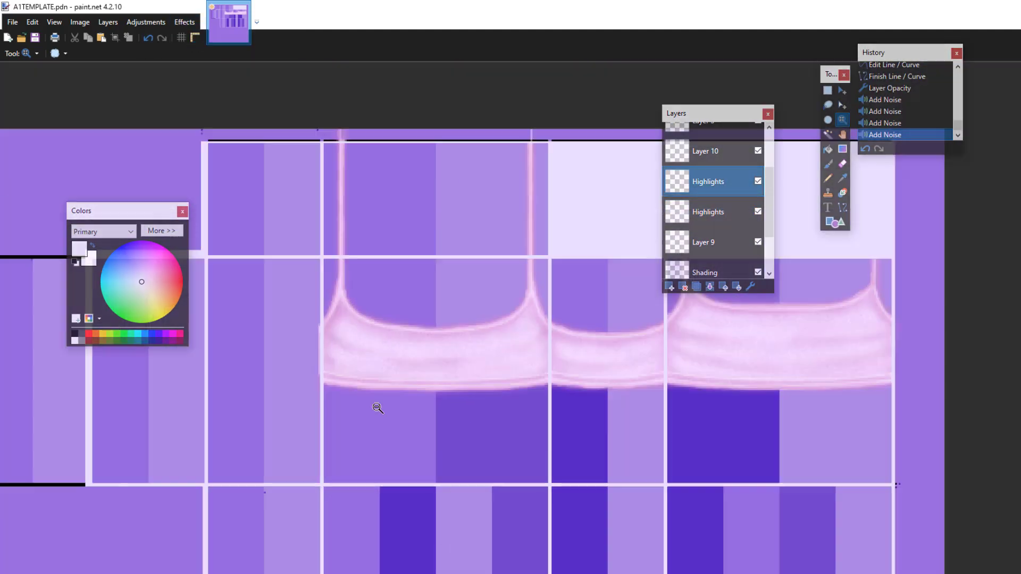
pyautogui.rightClick(393, 246)
pyautogui.rightClick(397, 250)
pyautogui.click(415, 256)
pyautogui.click(417, 256)
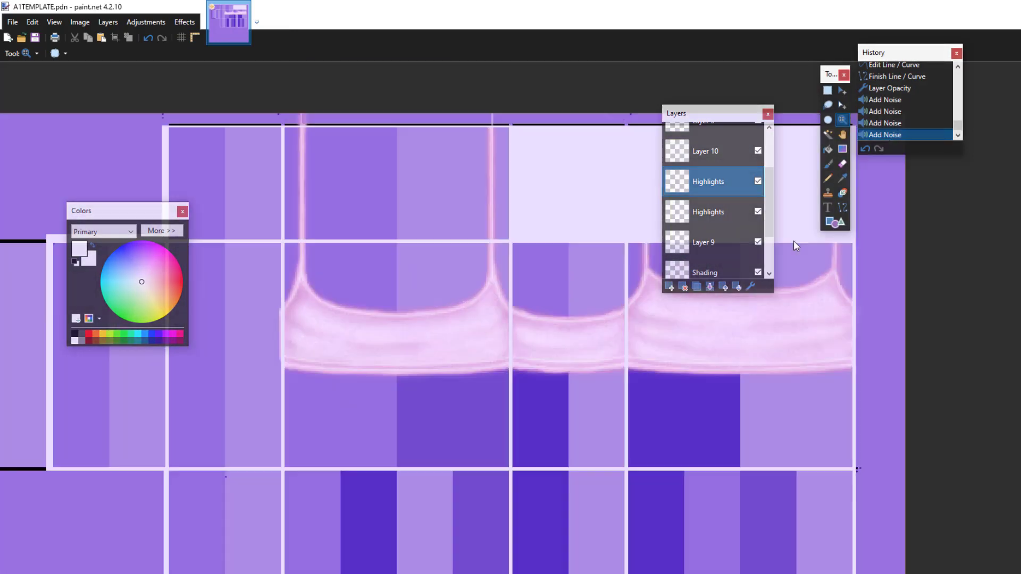
pyautogui.moveTo(770, 220); pyautogui.dragTo(769, 255)
pyautogui.click(757, 263)
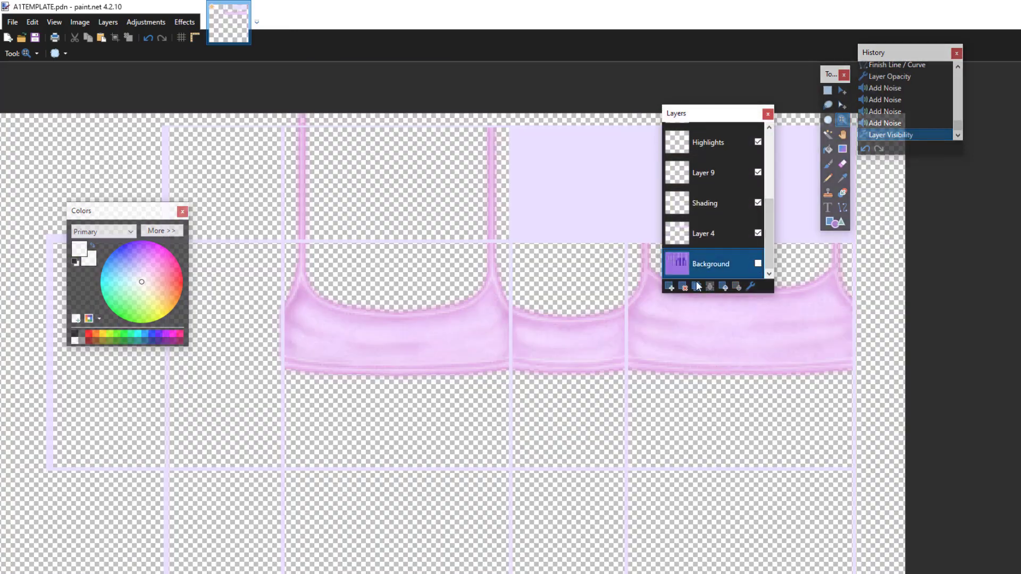
pyautogui.click(580, 148)
pyautogui.rightClick(579, 148)
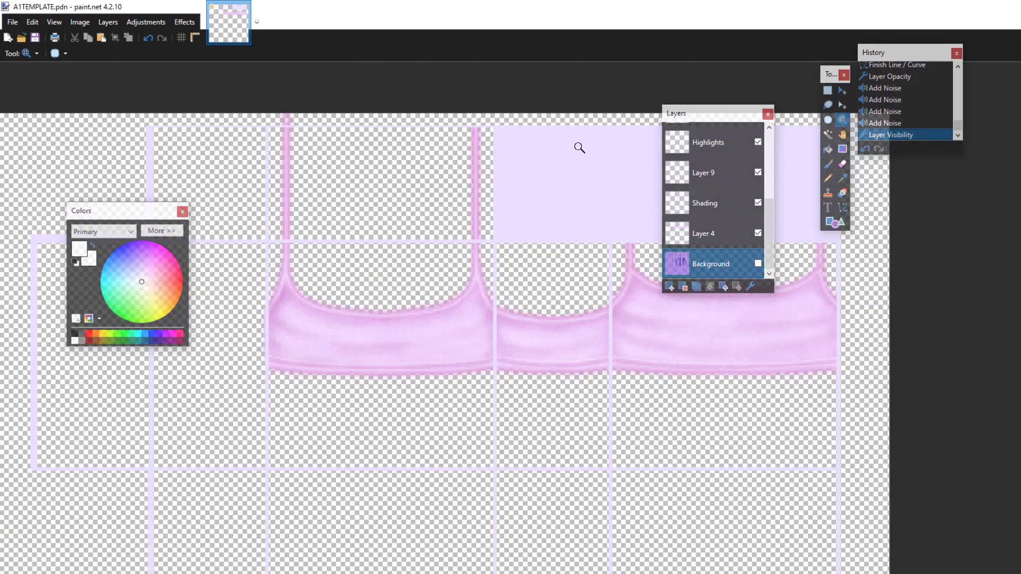
# Step: Fill a rectangular area around the shirt panels with pale pink on a new layer beneath the shirt, and clear the selection
pyautogui.click(827, 91)
pyautogui.moveTo(266, 125); pyautogui.dragTo(851, 471)
pyautogui.moveTo(170, 296); pyautogui.dragTo(153, 281)
pyautogui.click(827, 149)
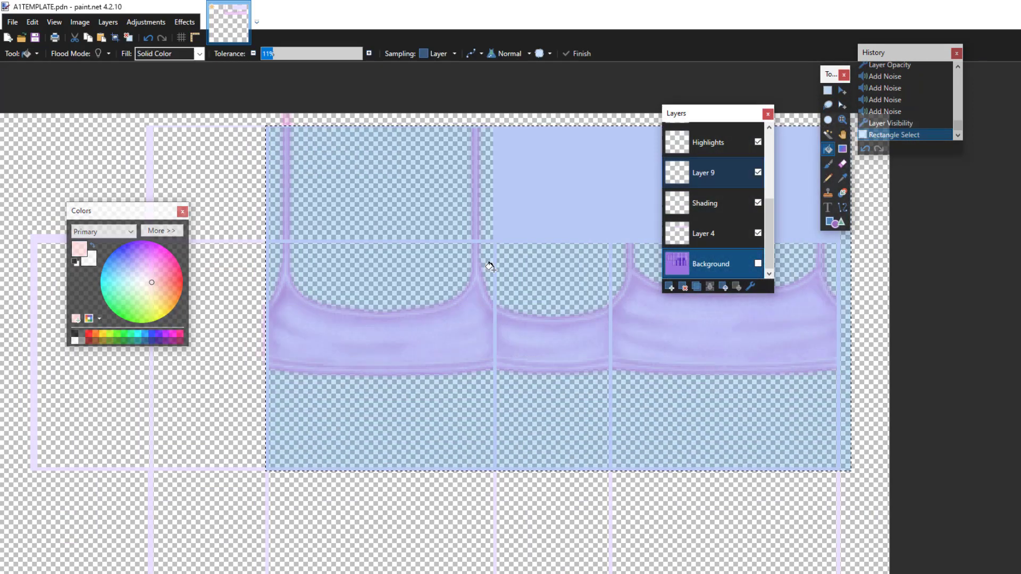
pyautogui.click(486, 266)
pyautogui.click(467, 281)
pyautogui.hotkey('ctrl', 'shift', 'n')
pyautogui.click(358, 276)
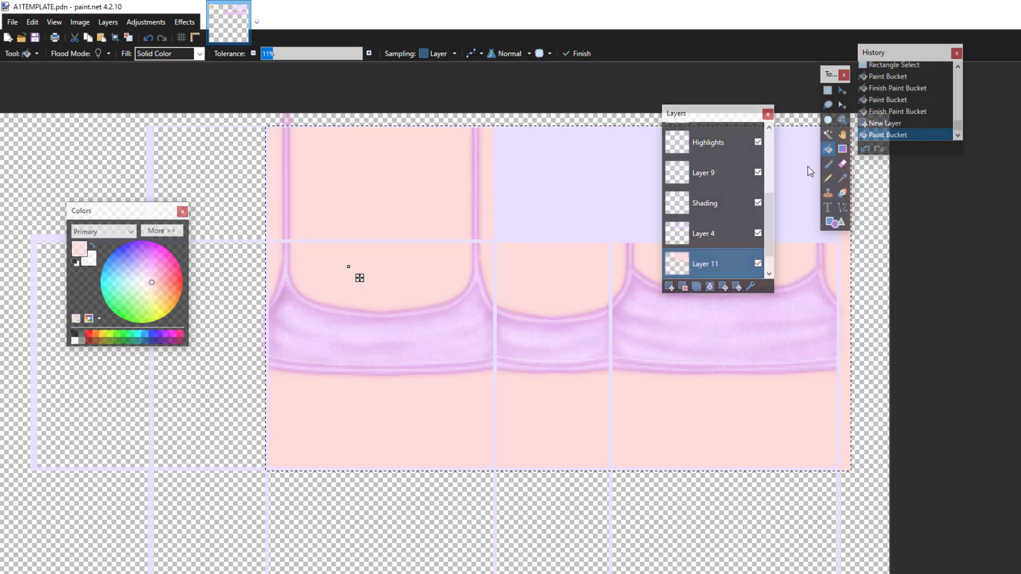
pyautogui.press('s')
# Step: Examine the shirt texture against the pale pink fill at different zoom levels
pyautogui.click(843, 120)
pyautogui.moveTo(715, 113); pyautogui.dragTo(977, 151)
pyautogui.rightClick(453, 317)
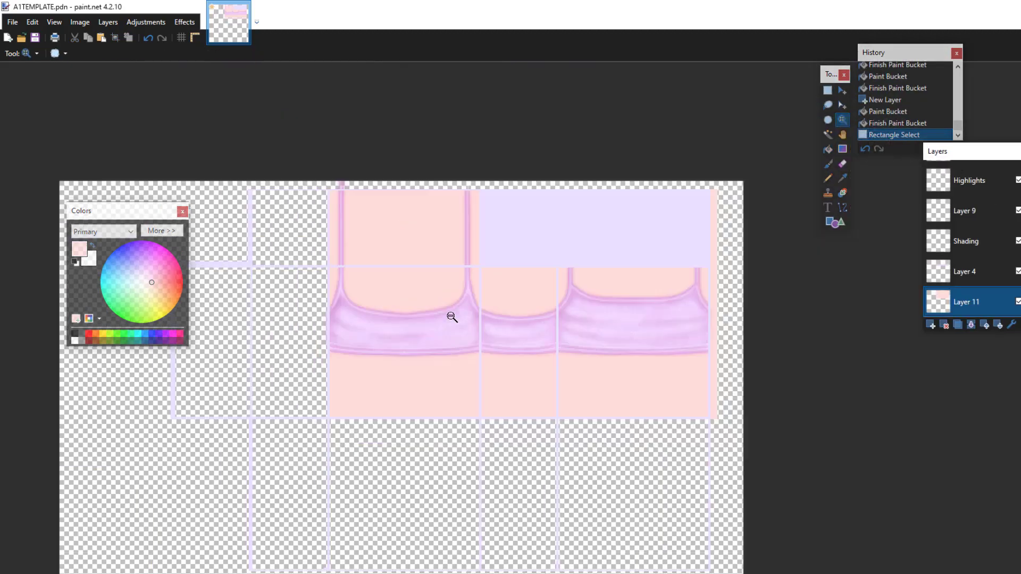
pyautogui.rightClick(452, 317)
pyautogui.click(431, 293)
pyautogui.click(431, 293)
pyautogui.click(432, 294)
pyautogui.rightClick(521, 374)
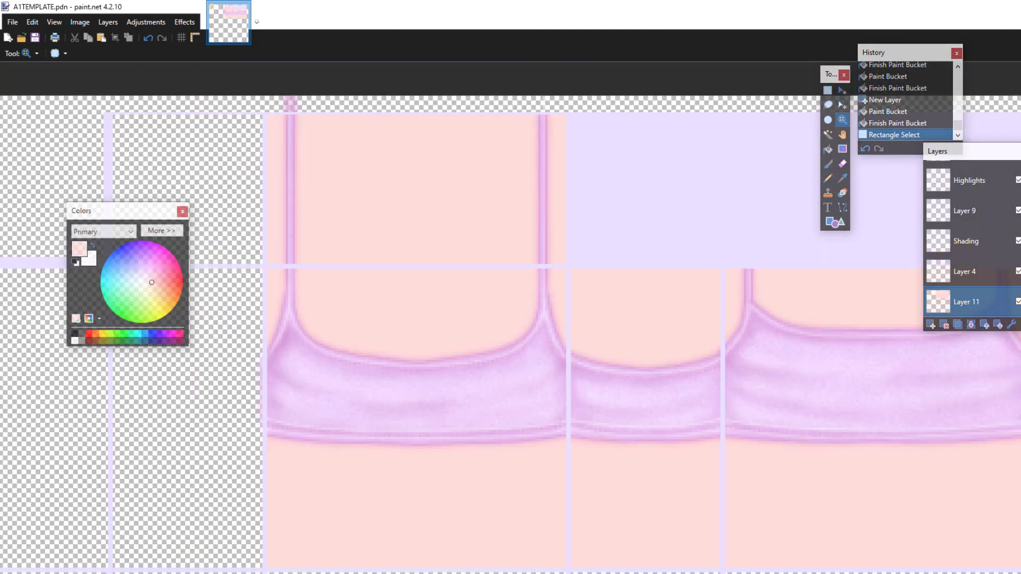